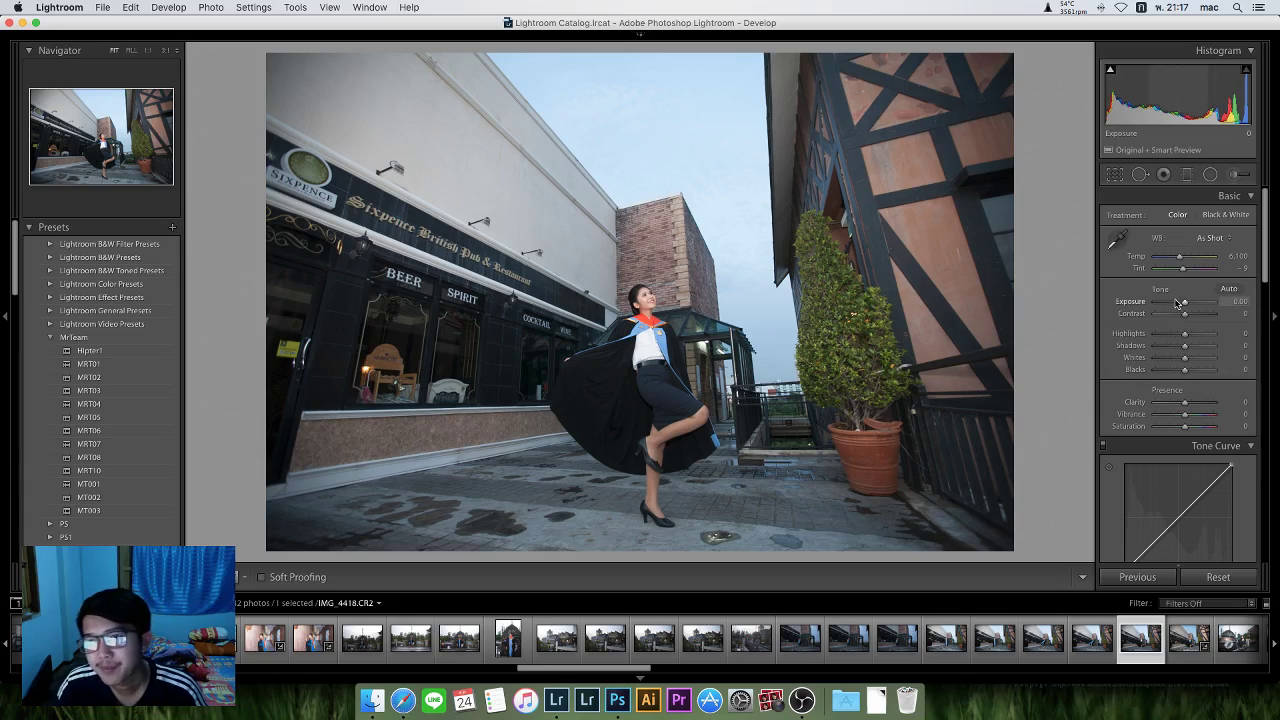
Adjust the photo's basic tone: Exposure +0.65, Contrast +16, Highlights −100, Shadows +34, Whites −36 and Blacks +11.
drag(1182, 304, 1154, 338)
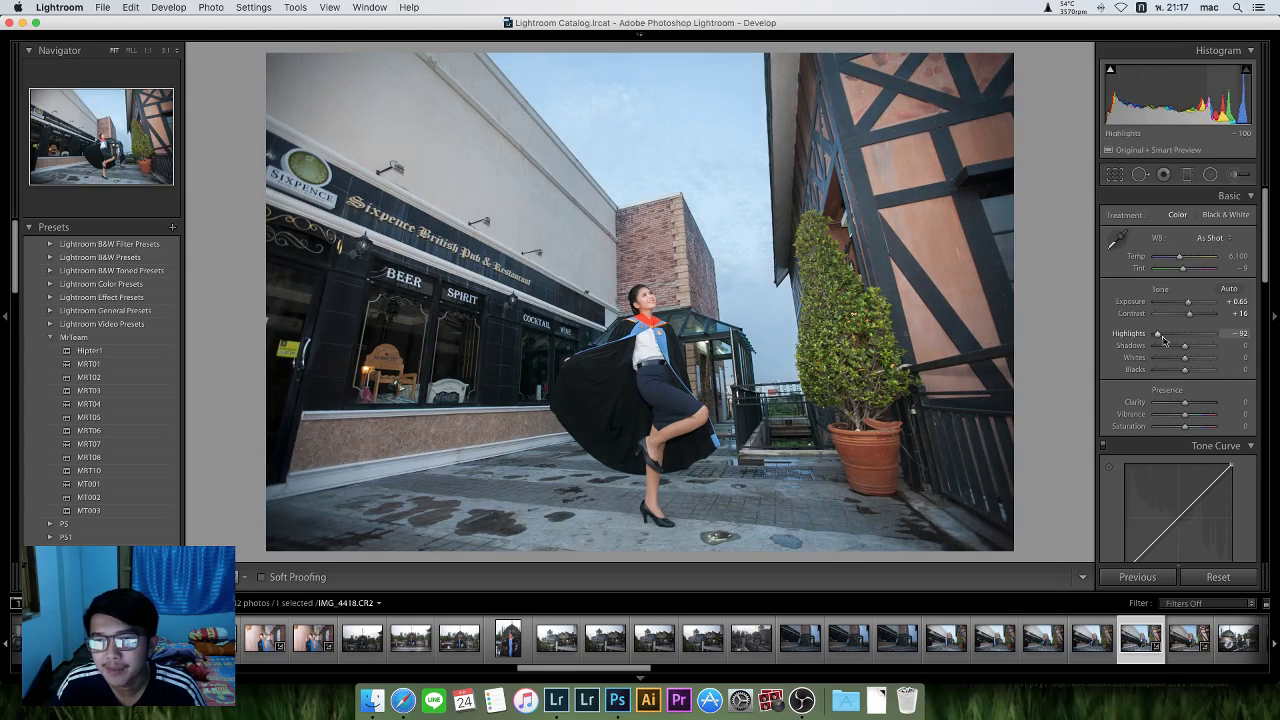
drag(1156, 334, 1196, 348)
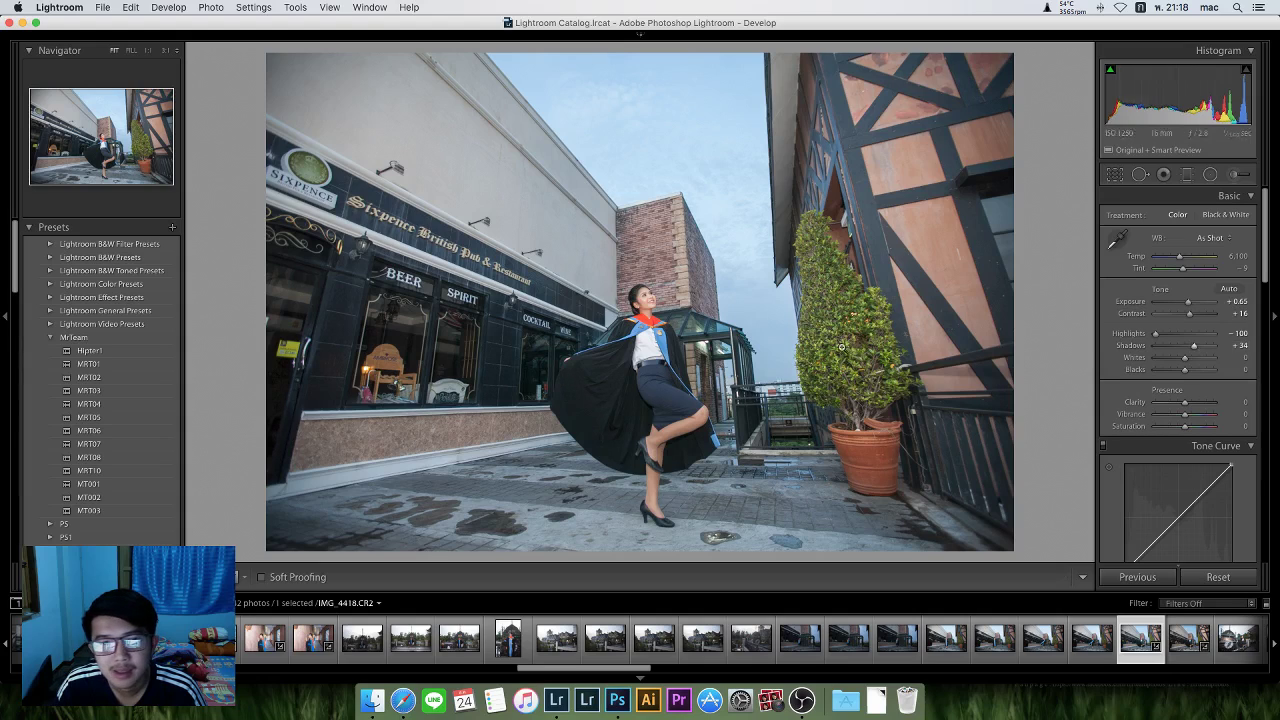
click(644, 296)
click(644, 296)
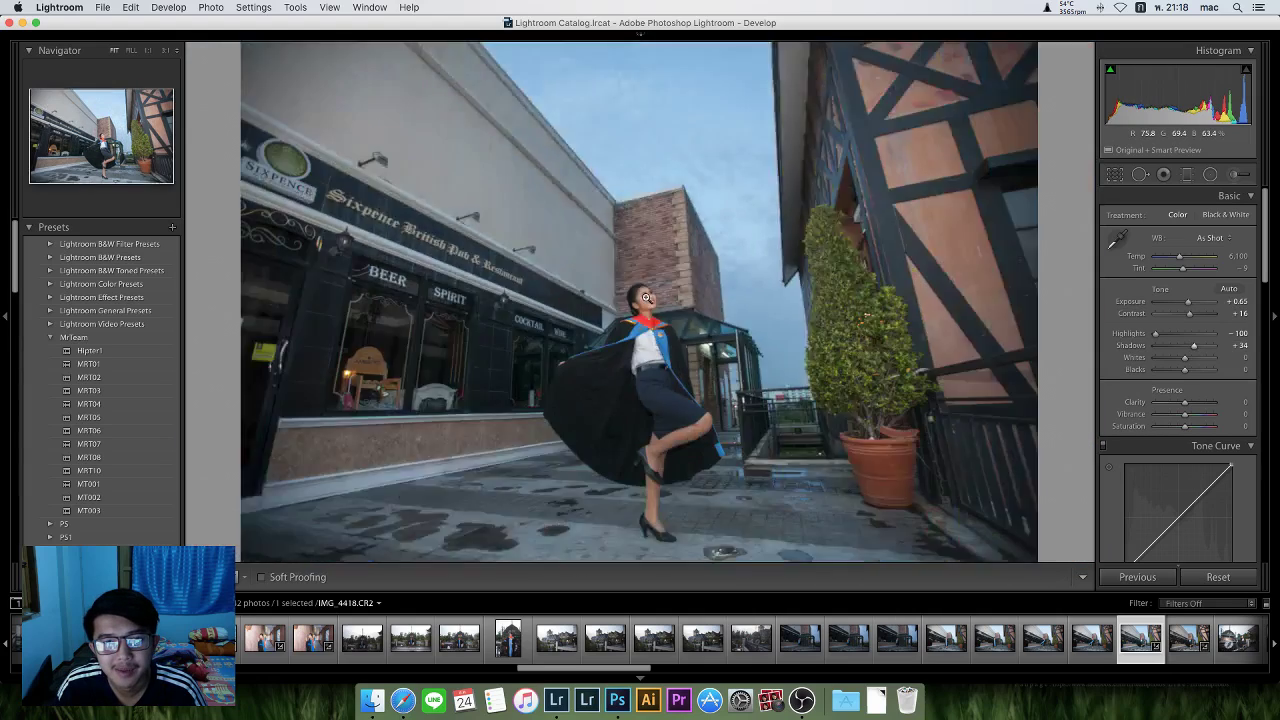
mouse_move(1188, 366)
mouse_down()
mouse_move(1174, 358)
mouse_move(1189, 374)
mouse_up()
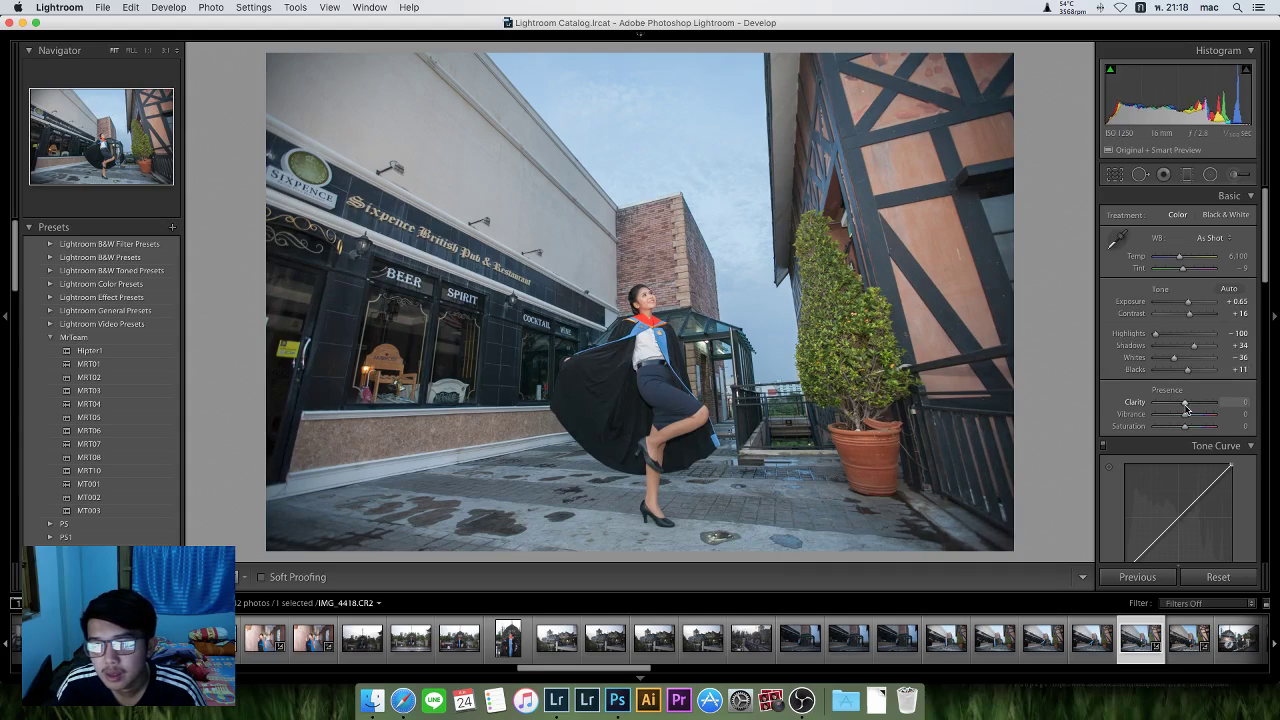
Set the photo's Clarity to +100, Vibrance to +34 and overall Saturation to −8.
drag(1185, 407, 1220, 412)
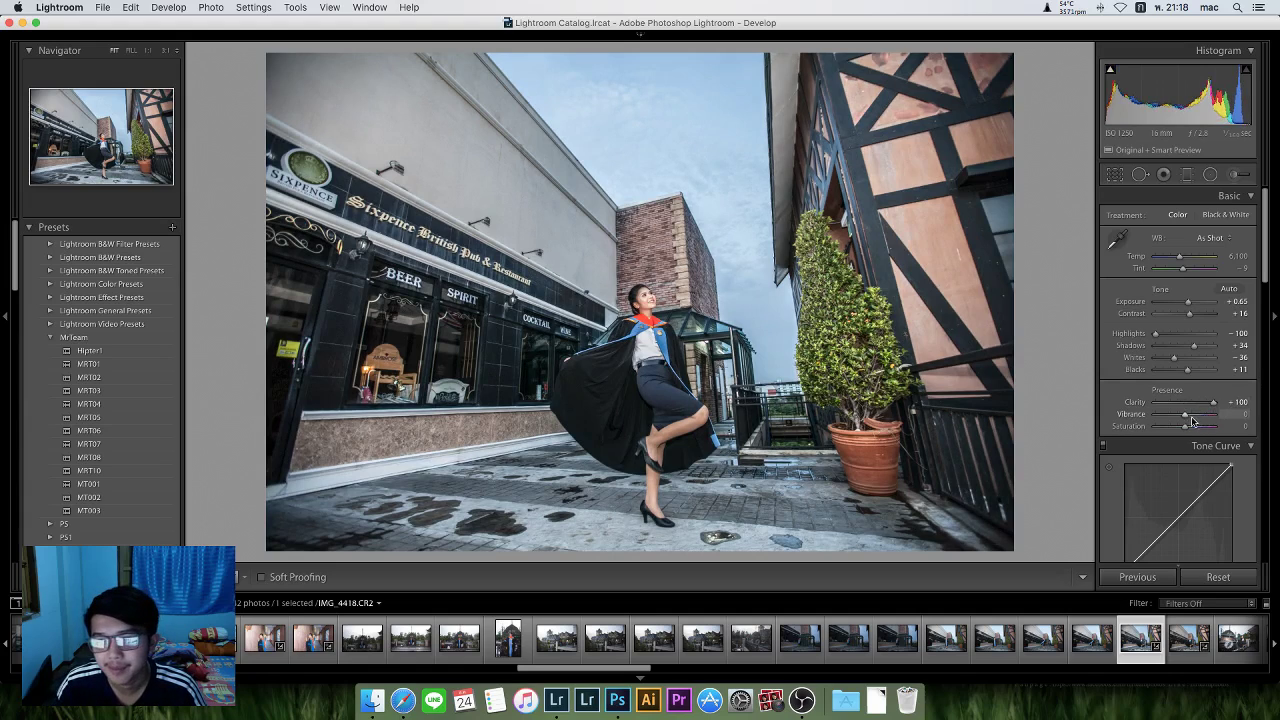
mouse_move(1186, 416)
mouse_down()
mouse_move(1175, 420)
mouse_move(1218, 428)
mouse_move(1193, 426)
mouse_up()
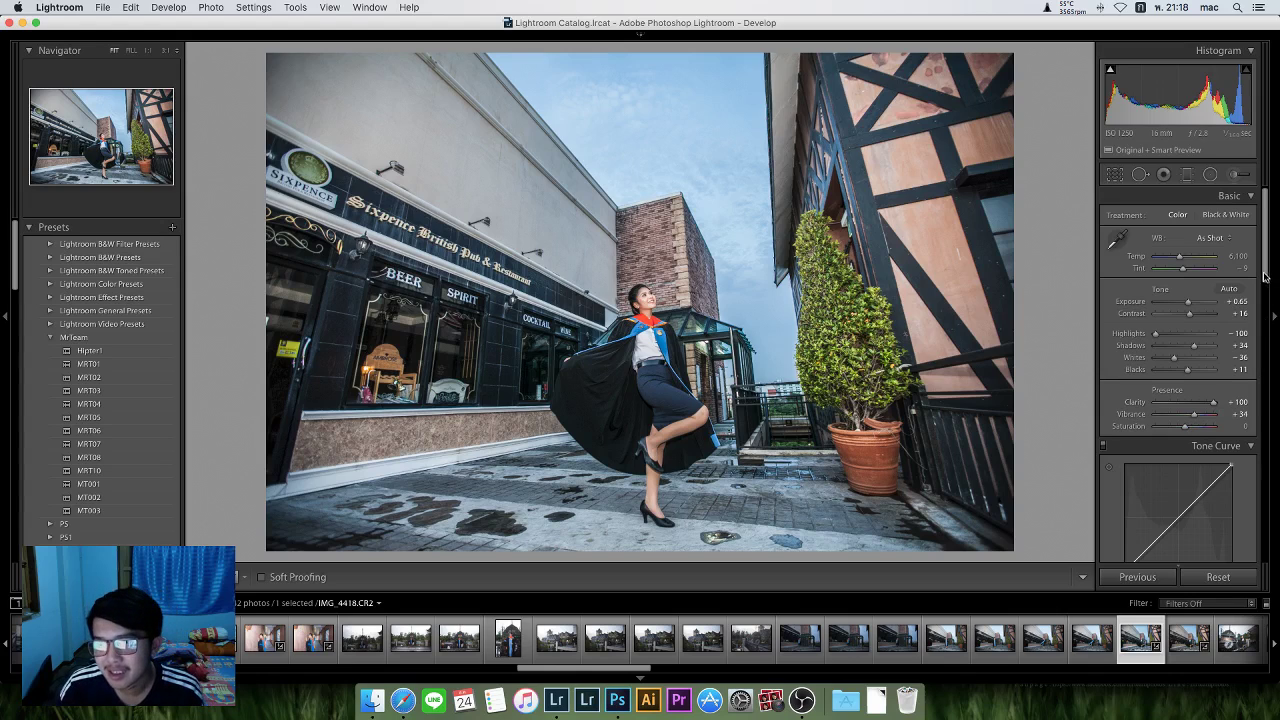
drag(1267, 279, 1267, 301)
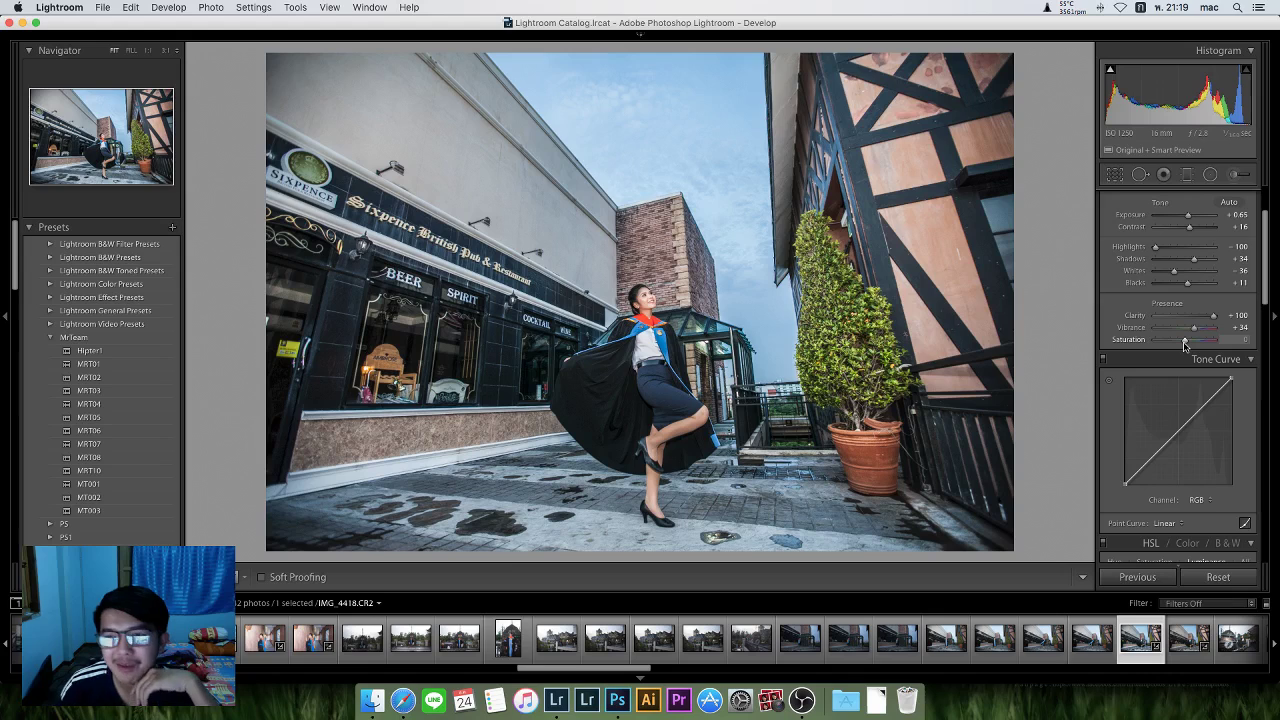
drag(1184, 344, 1182, 345)
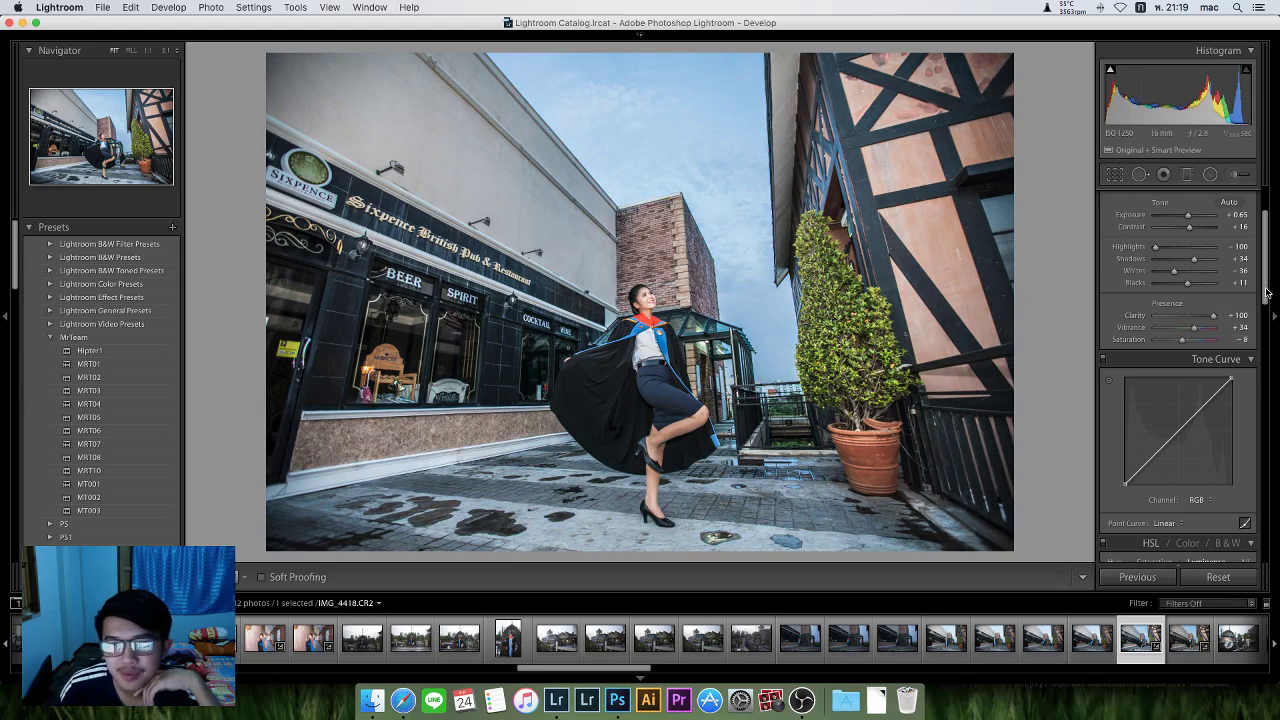
Add a point on the lower part of the RGB tone curve and lower it slightly to darken the shadows.
drag(1268, 294, 1268, 327)
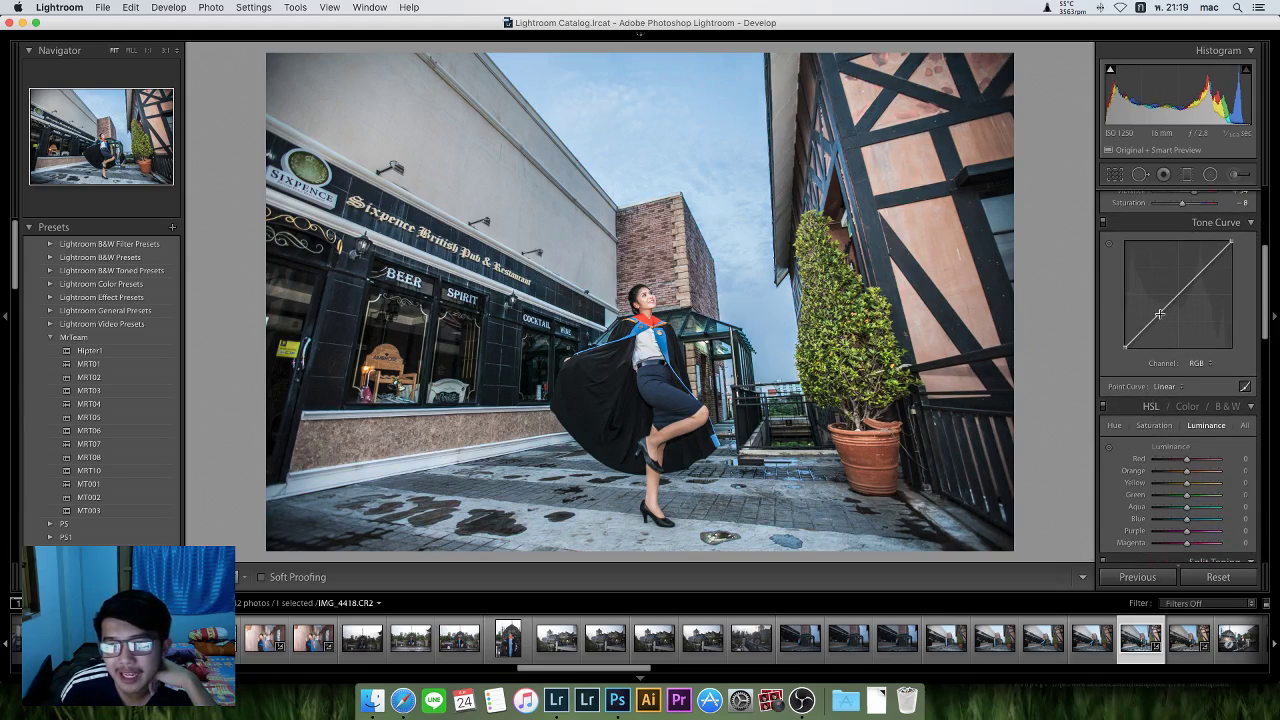
drag(1161, 313, 1160, 317)
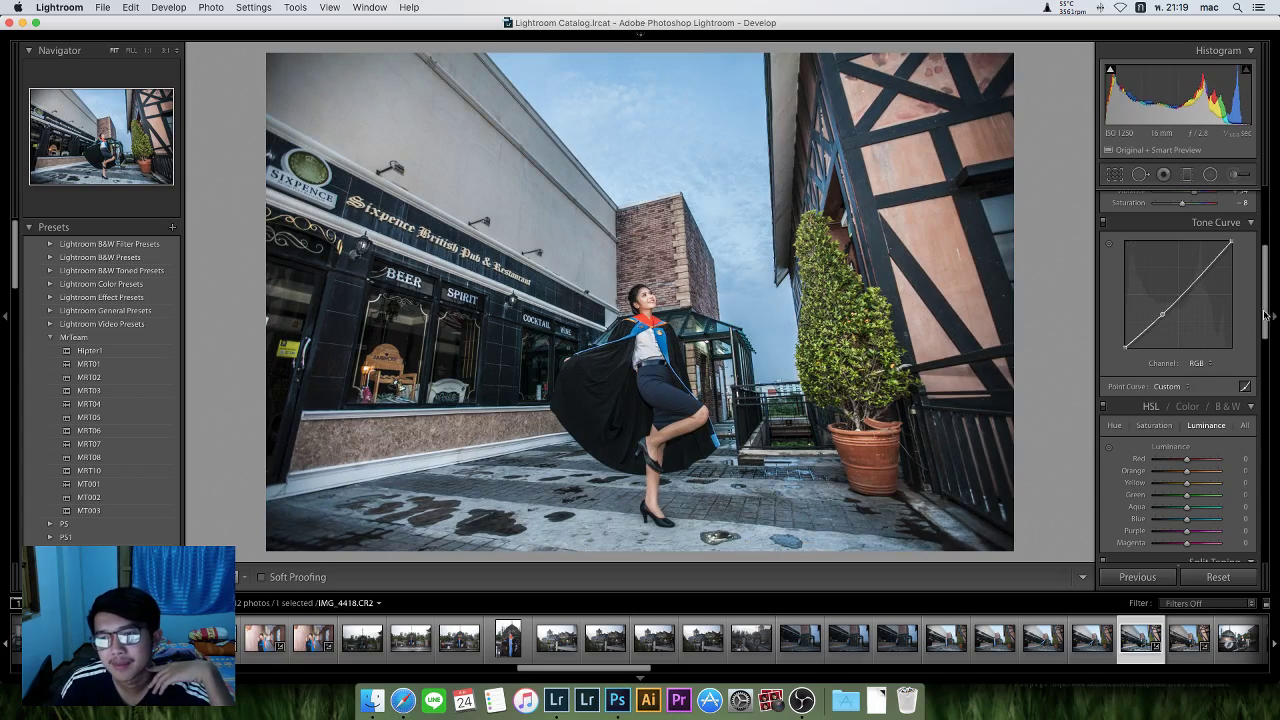
Set the HSL luminance to Red −5, Orange +29, Yellow +10, Green −12, Aqua −14 and Blue −10.
drag(1265, 315, 1263, 350)
click(1114, 273)
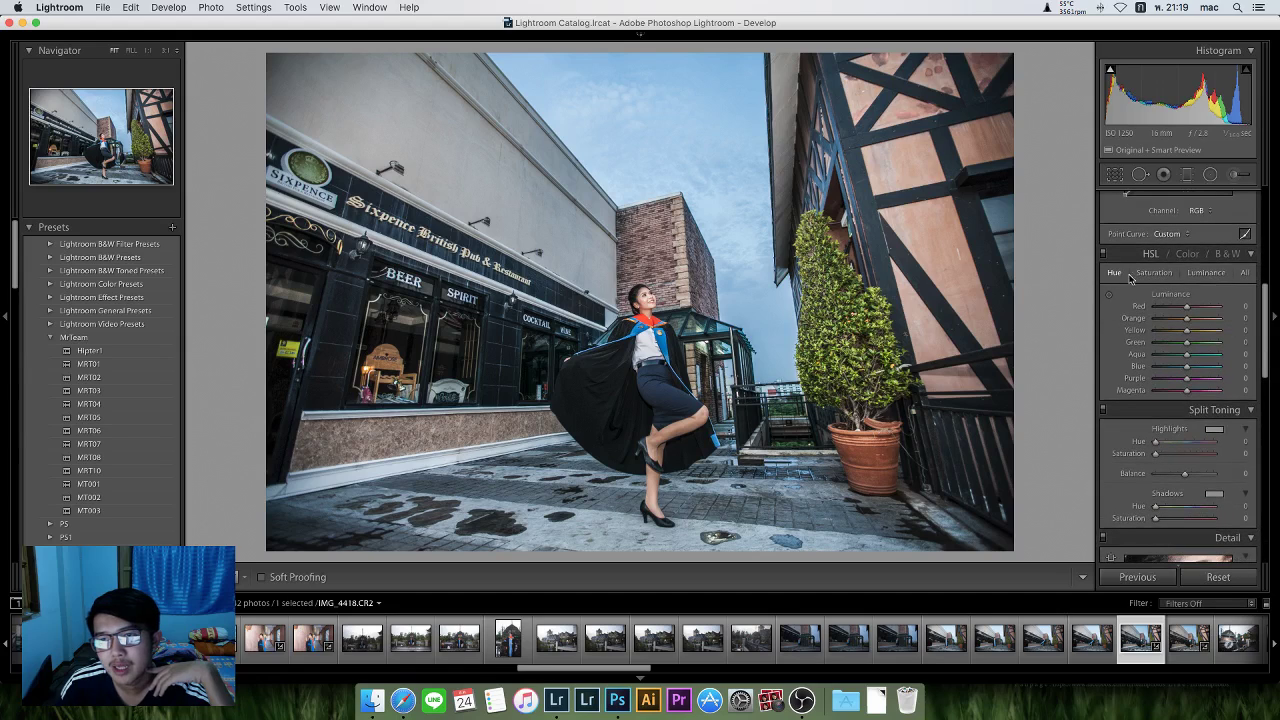
click(1194, 277)
click(1170, 277)
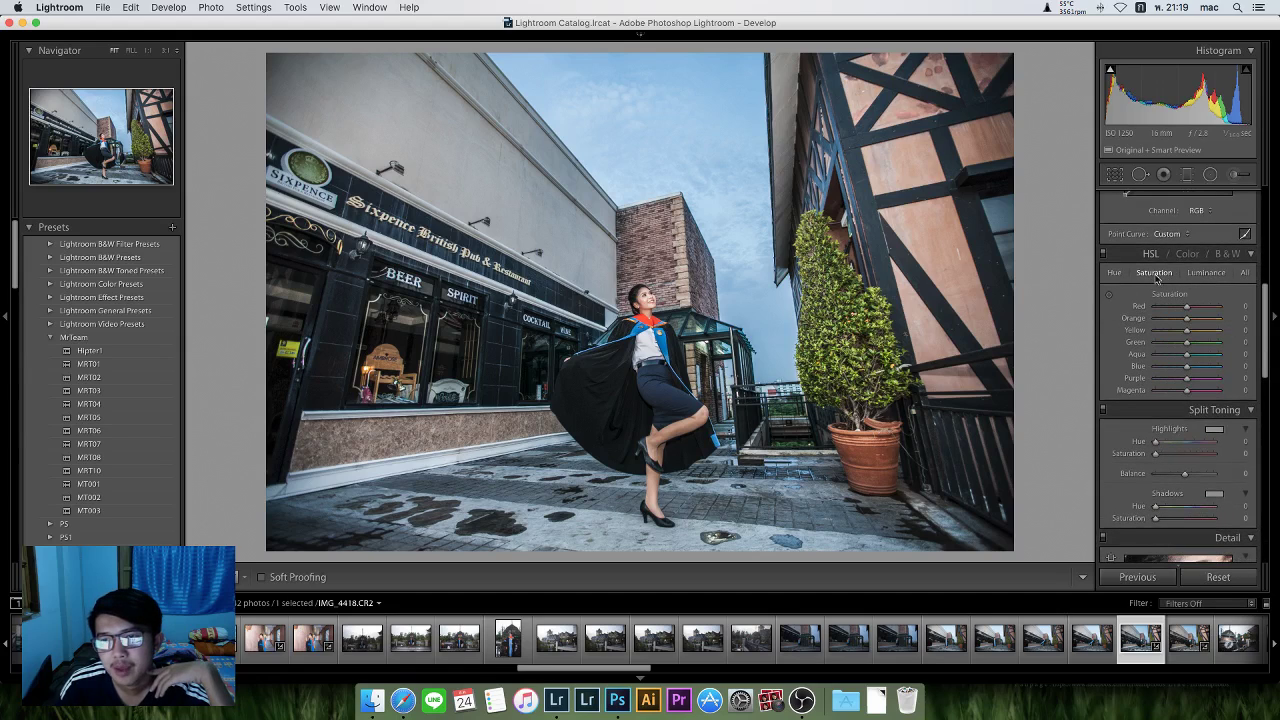
click(1115, 276)
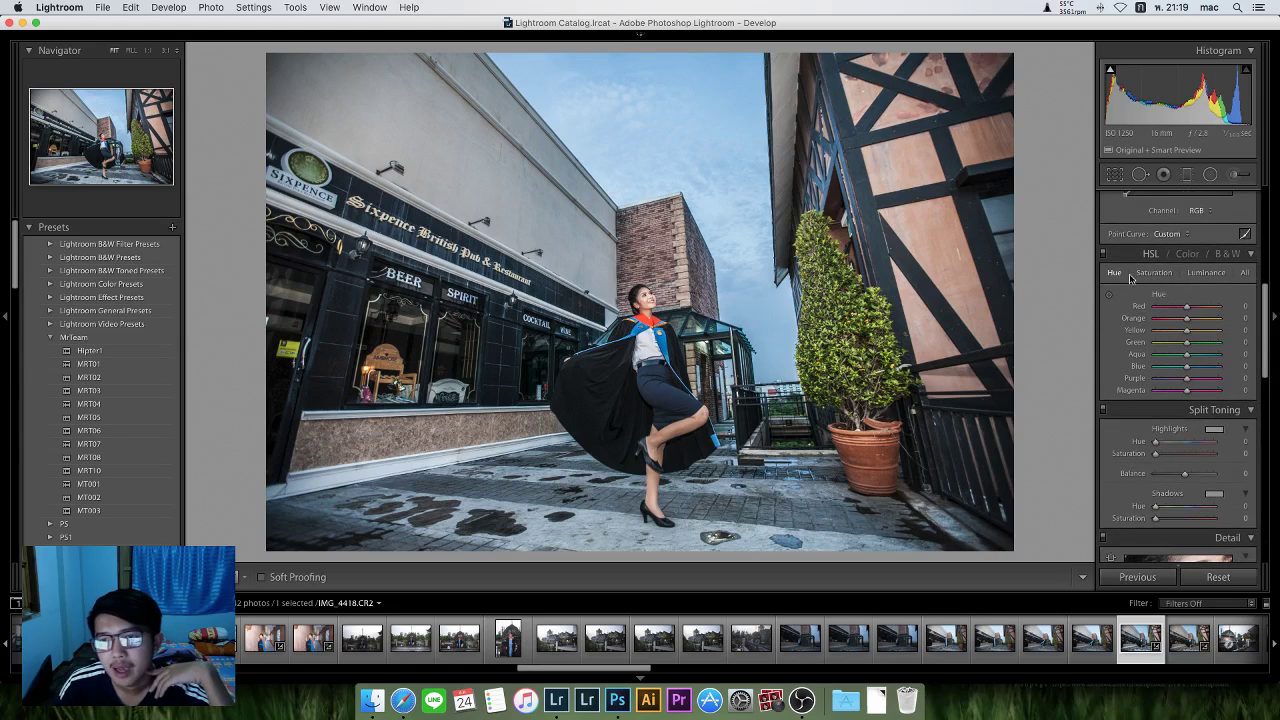
click(1207, 276)
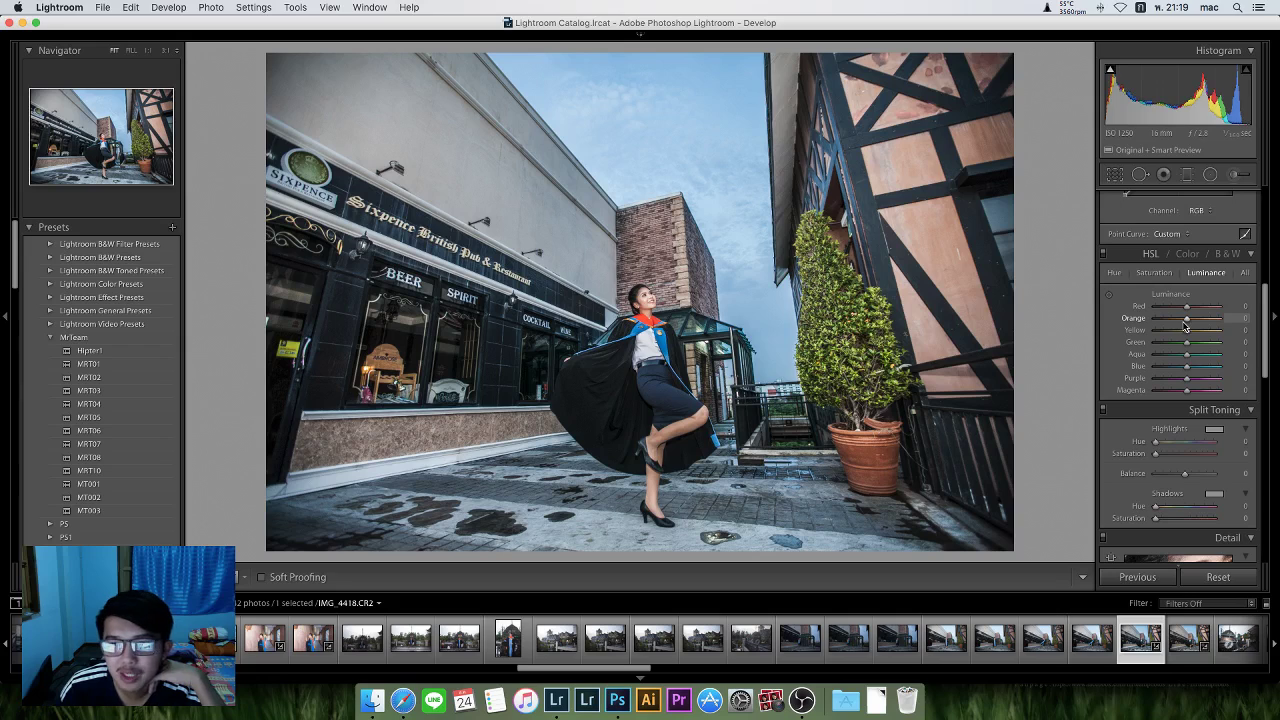
mouse_move(1186, 322)
mouse_down()
mouse_move(1230, 325)
mouse_move(1195, 331)
mouse_up()
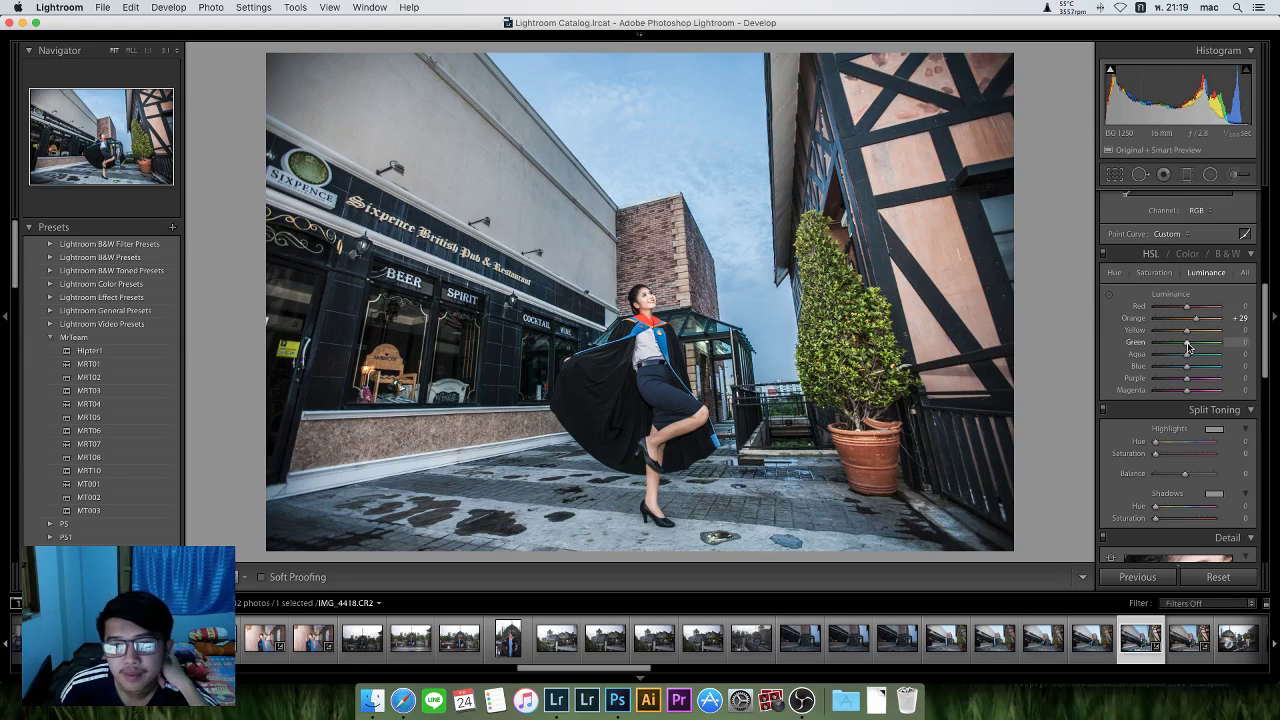
drag(1188, 346, 1184, 346)
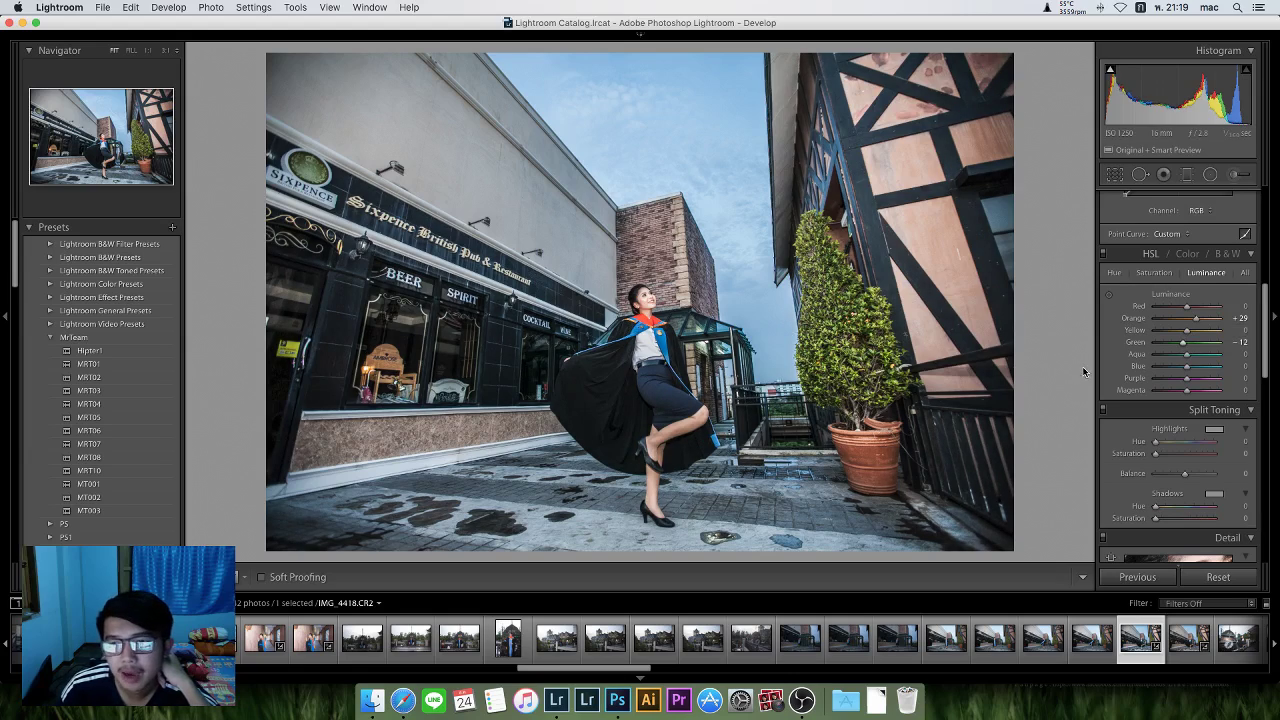
drag(1187, 354, 1184, 368)
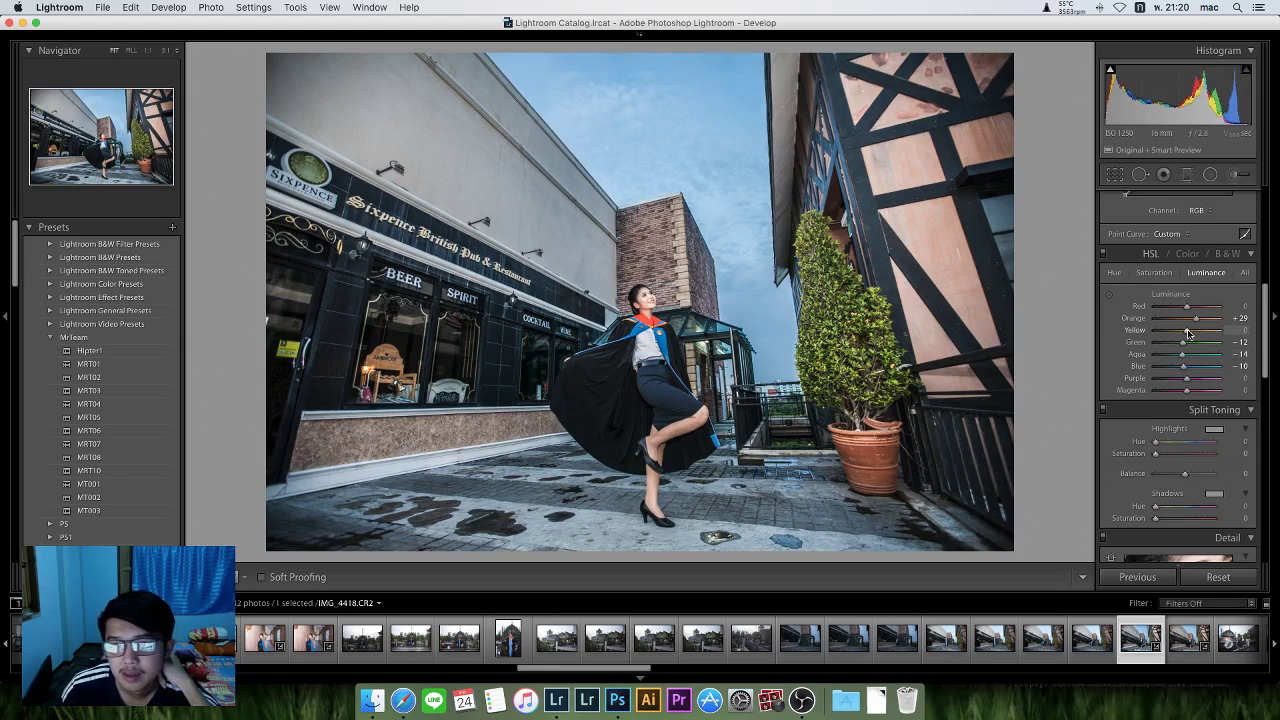
drag(1187, 330, 1187, 309)
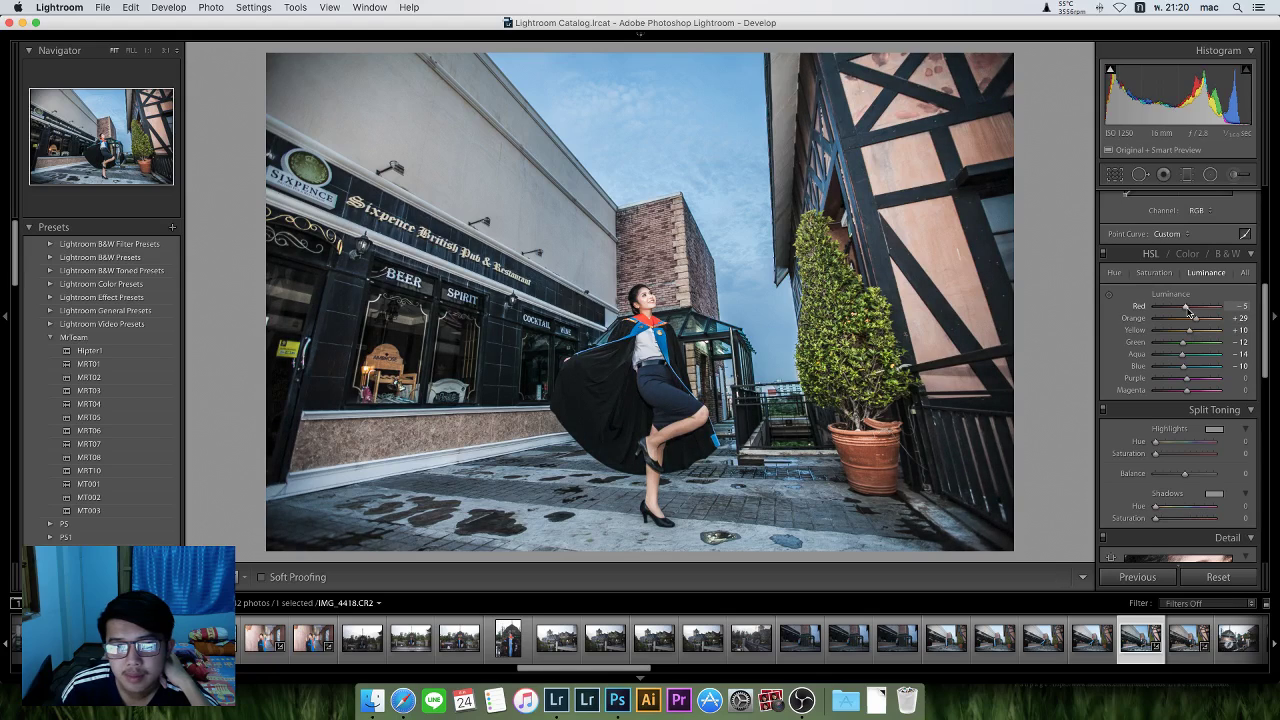
Set the HSL saturation to Orange −4, Green +26, Aqua +13 and Blue +20.
click(1158, 275)
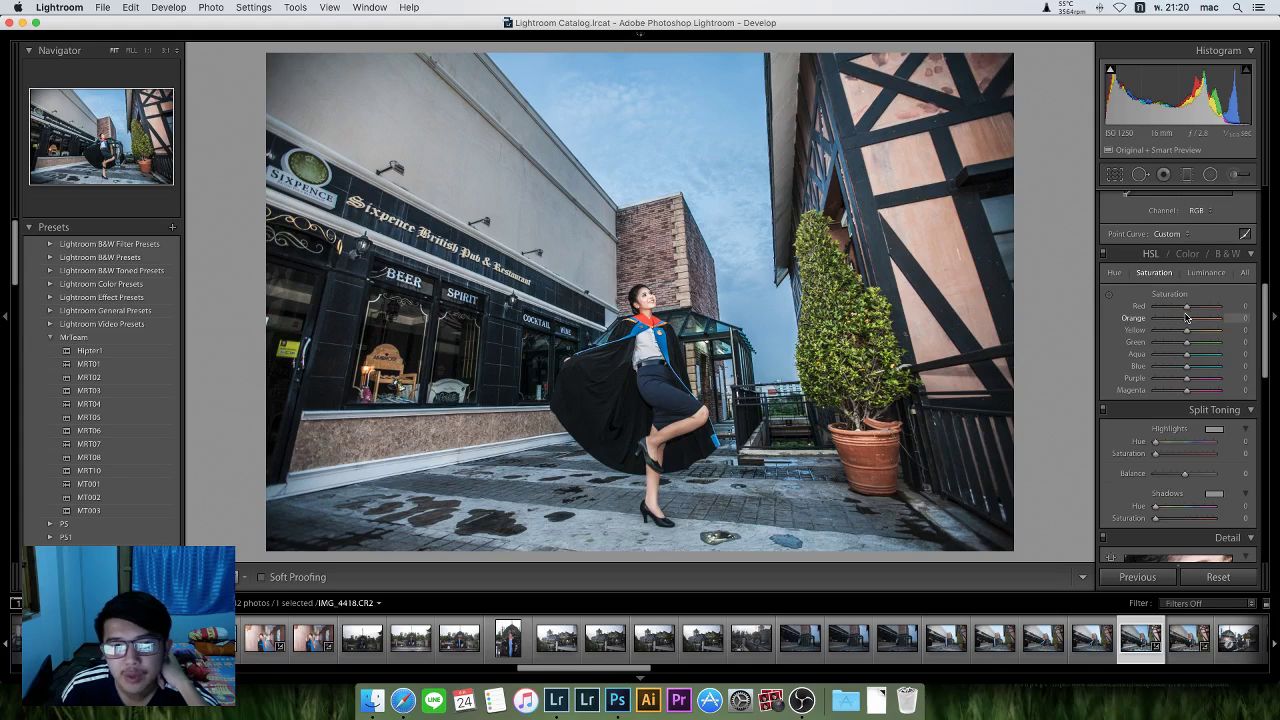
mouse_move(1187, 366)
mouse_down()
mouse_move(1196, 371)
mouse_move(1198, 349)
mouse_up()
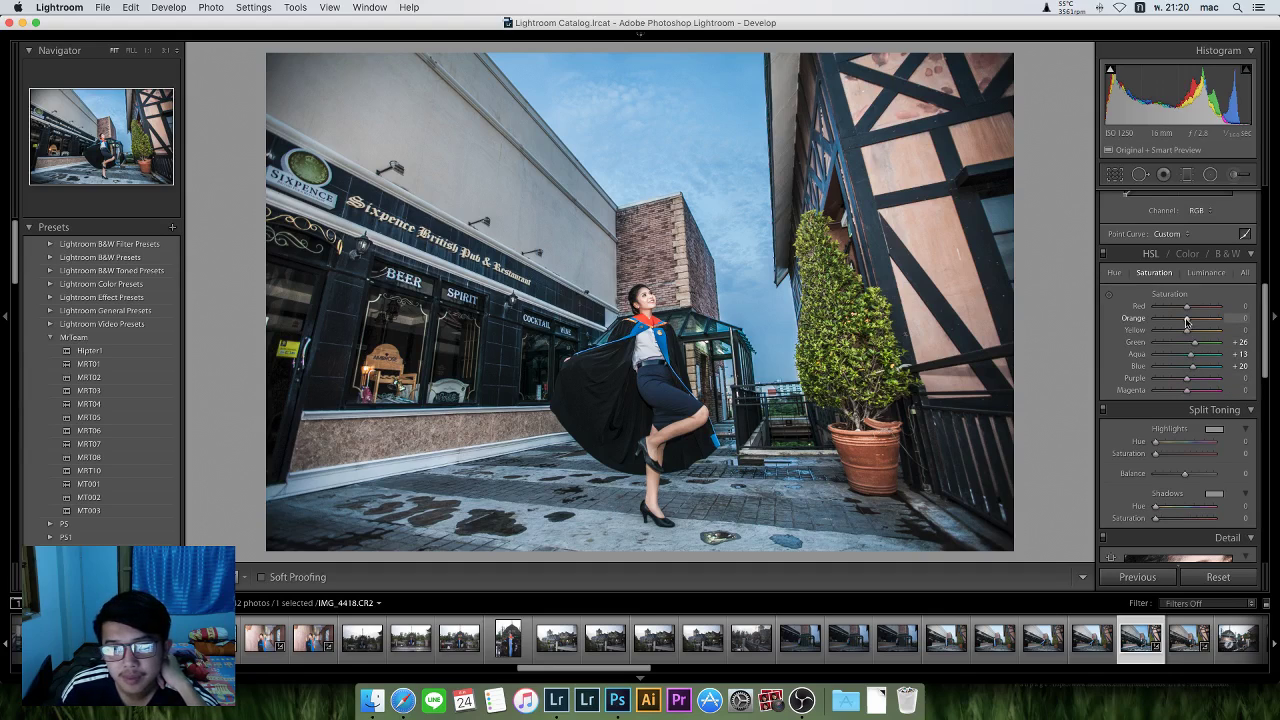
drag(1186, 322, 1185, 323)
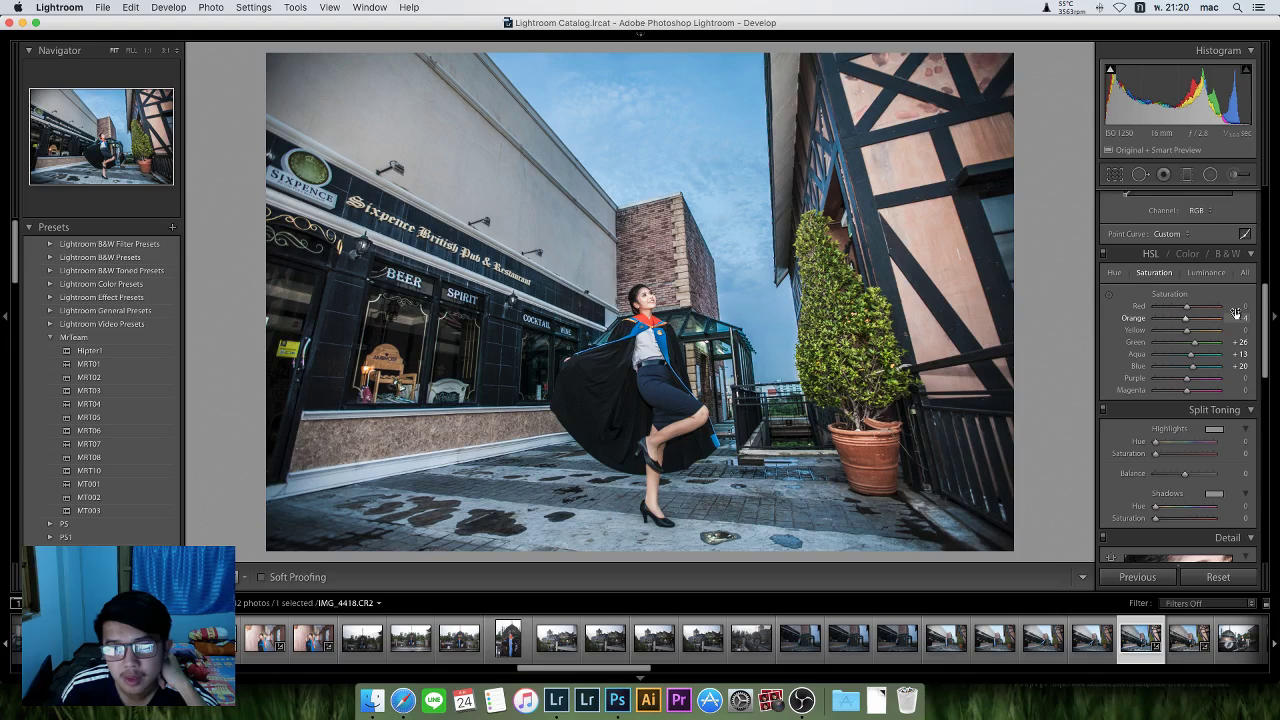
Sharpen the photo with an Amount of 45 and Masking of 85.
drag(1267, 313, 1267, 346)
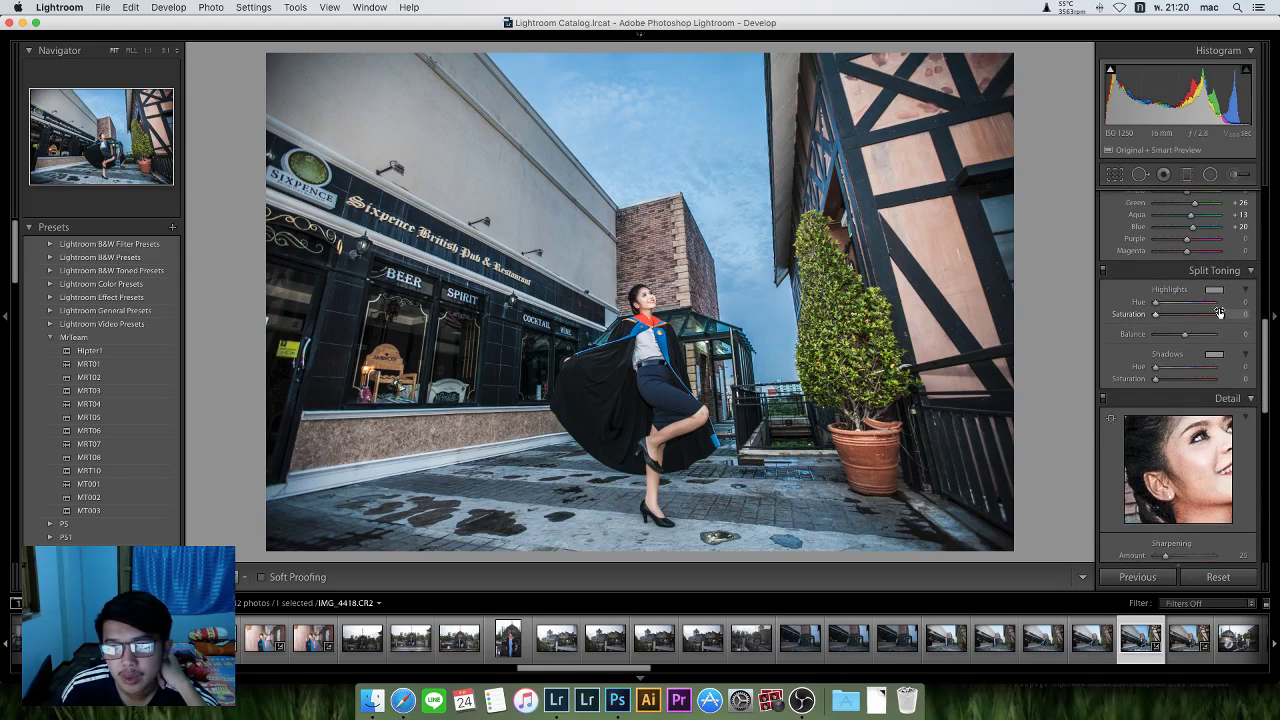
drag(1267, 346, 1266, 374)
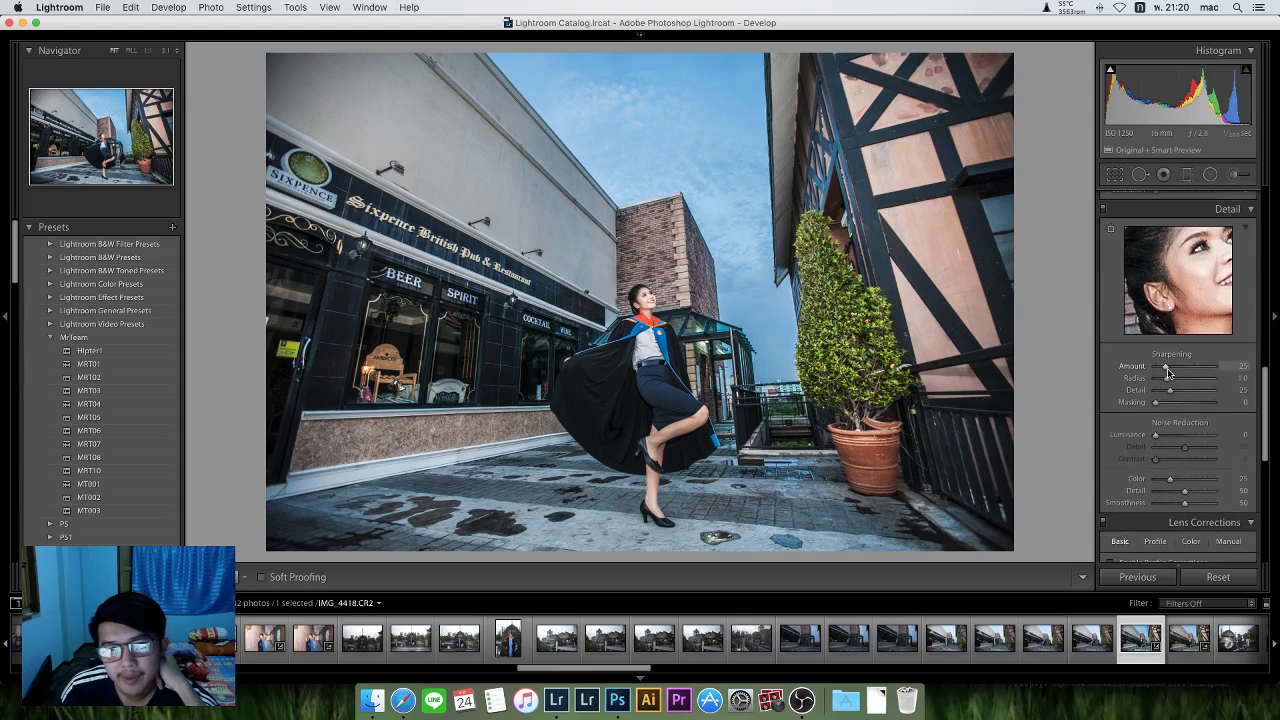
mouse_move(1166, 372)
mouse_down()
mouse_move(1222, 385)
mouse_move(1172, 372)
mouse_up()
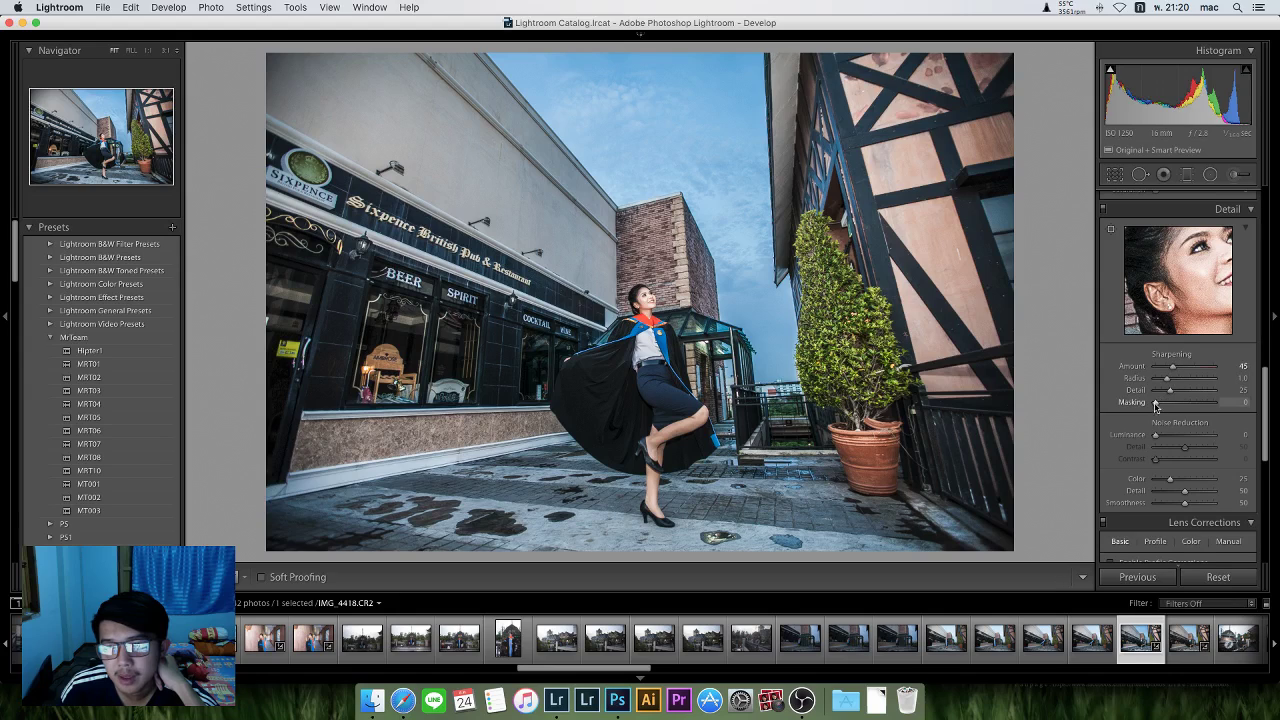
drag(1156, 403, 1205, 411)
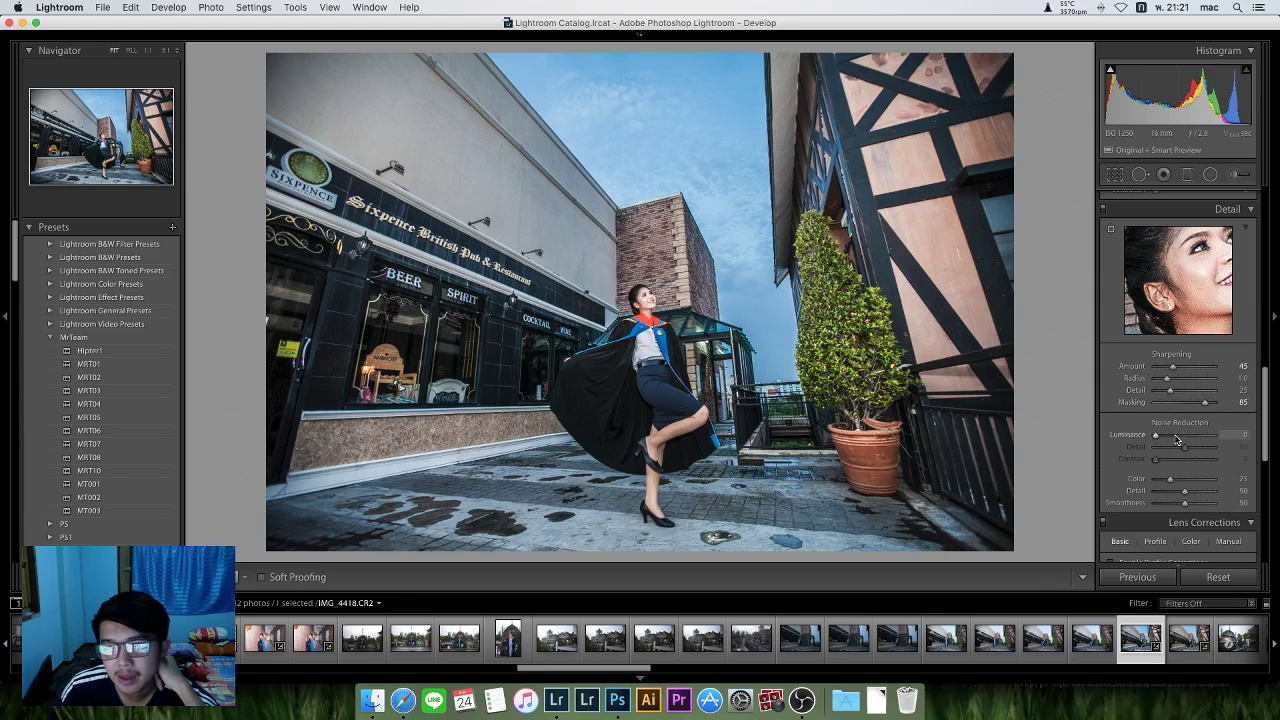
Centre the detail preview on the woman's face and set noise reduction to Luminance 40 and Color 100.
drag(1190, 292, 1165, 272)
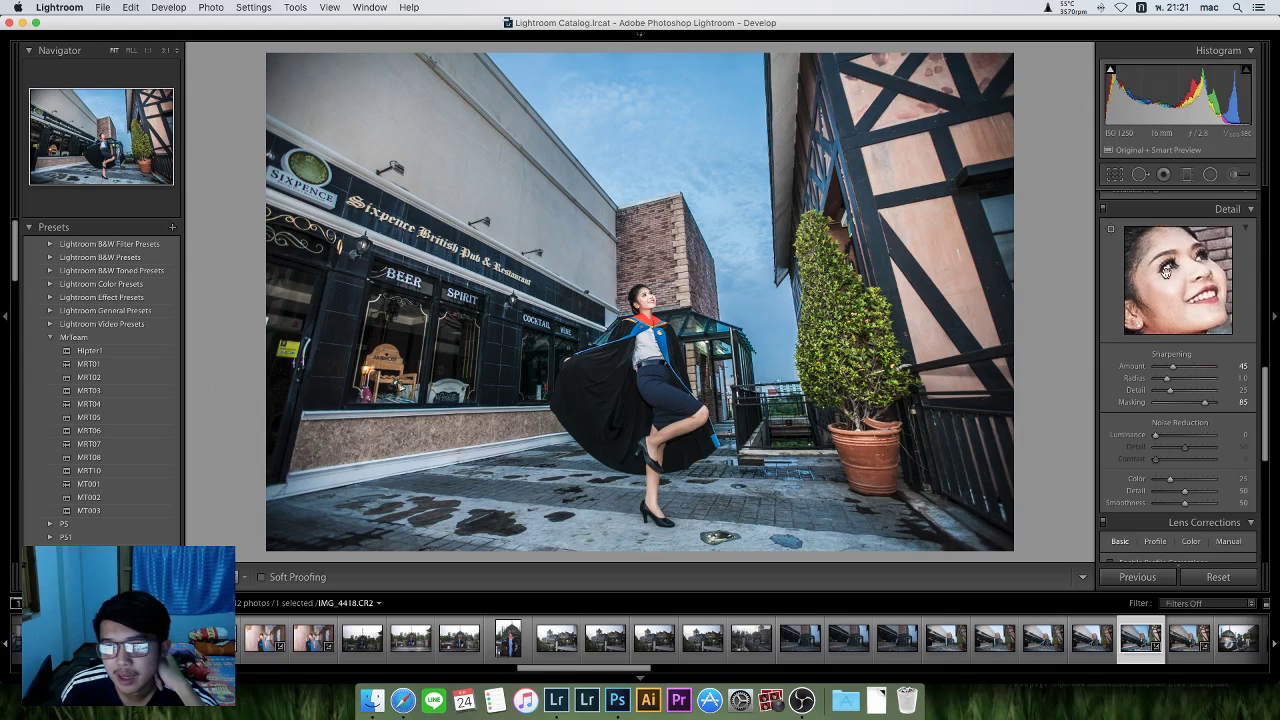
click(1177, 437)
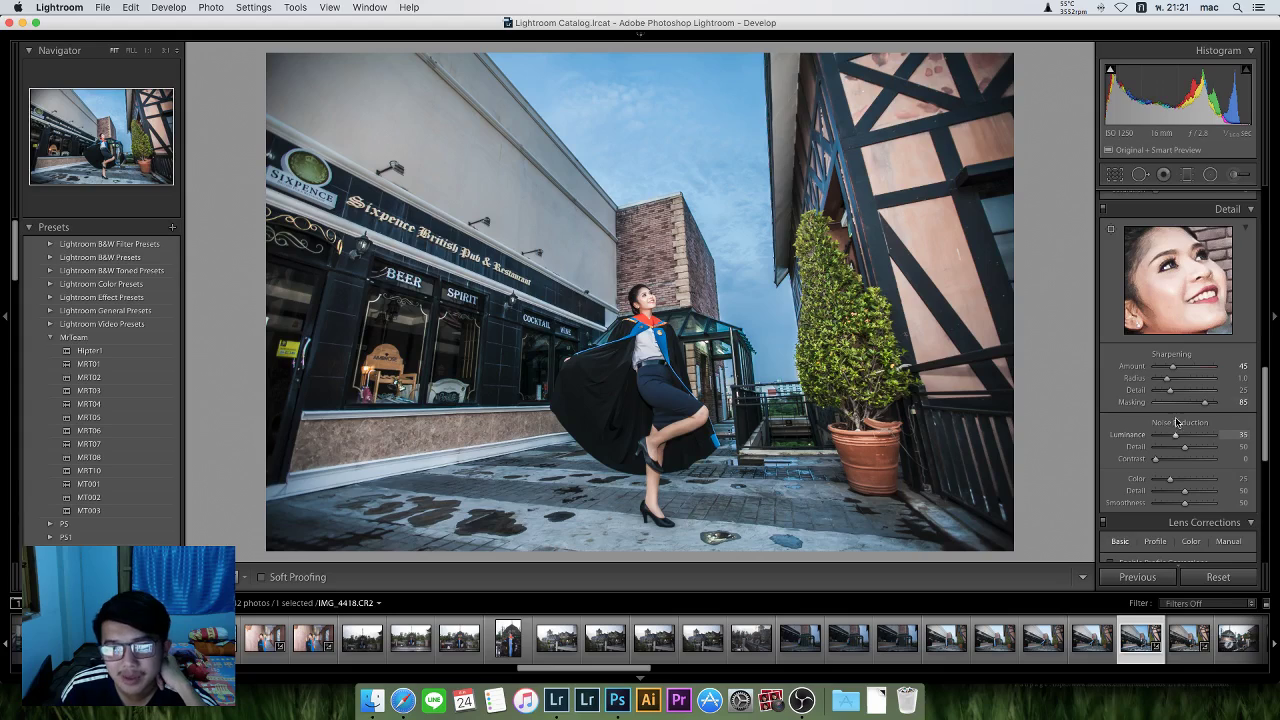
drag(1175, 440, 1221, 443)
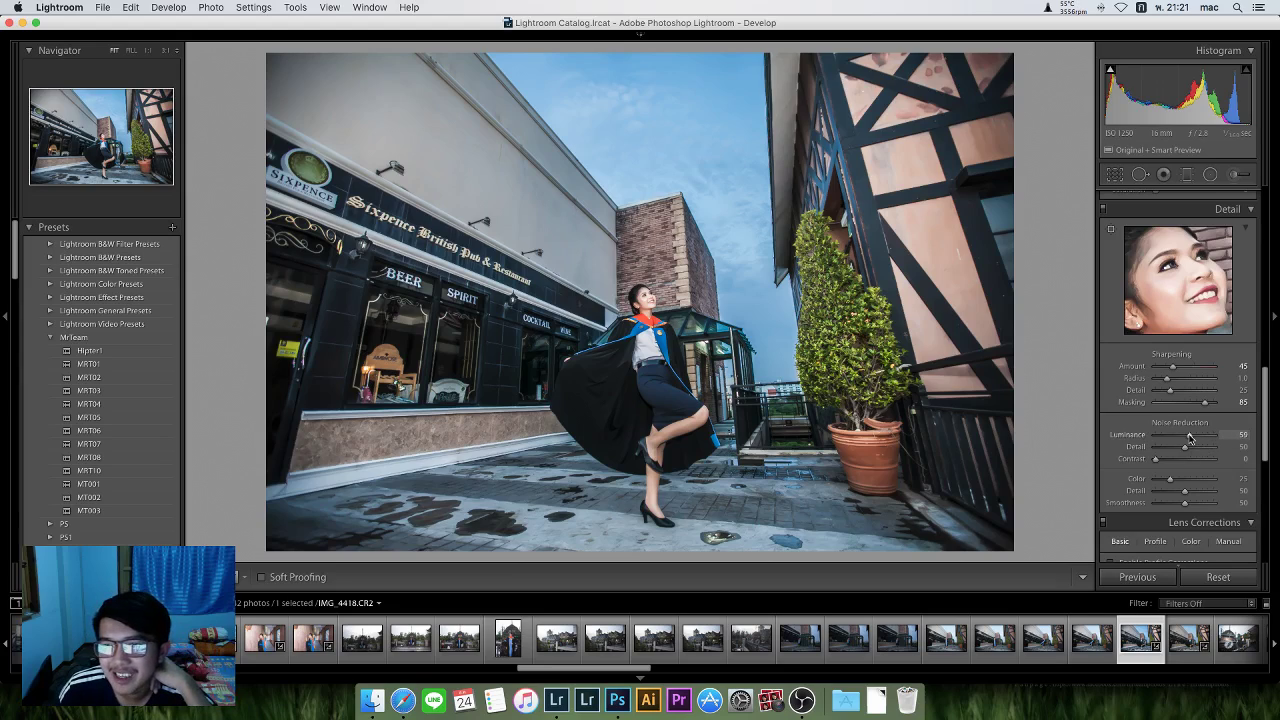
drag(1181, 437, 1179, 437)
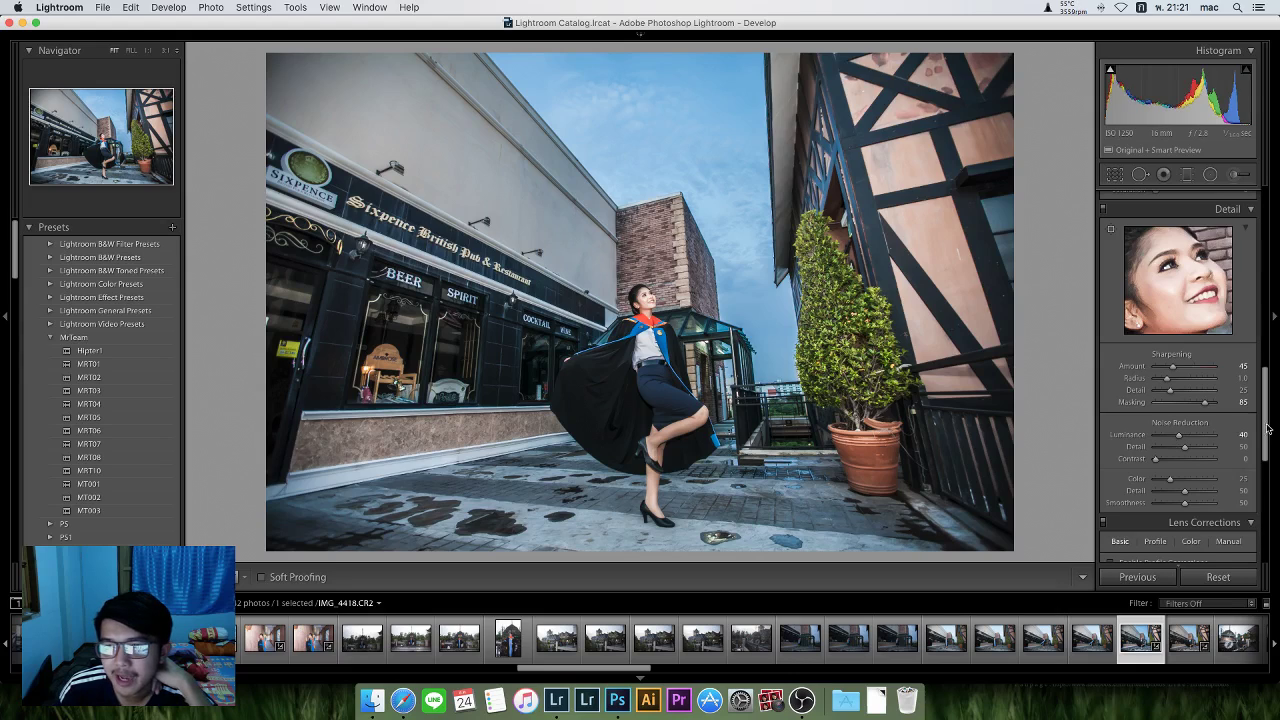
scroll(1264, 423, down, 3)
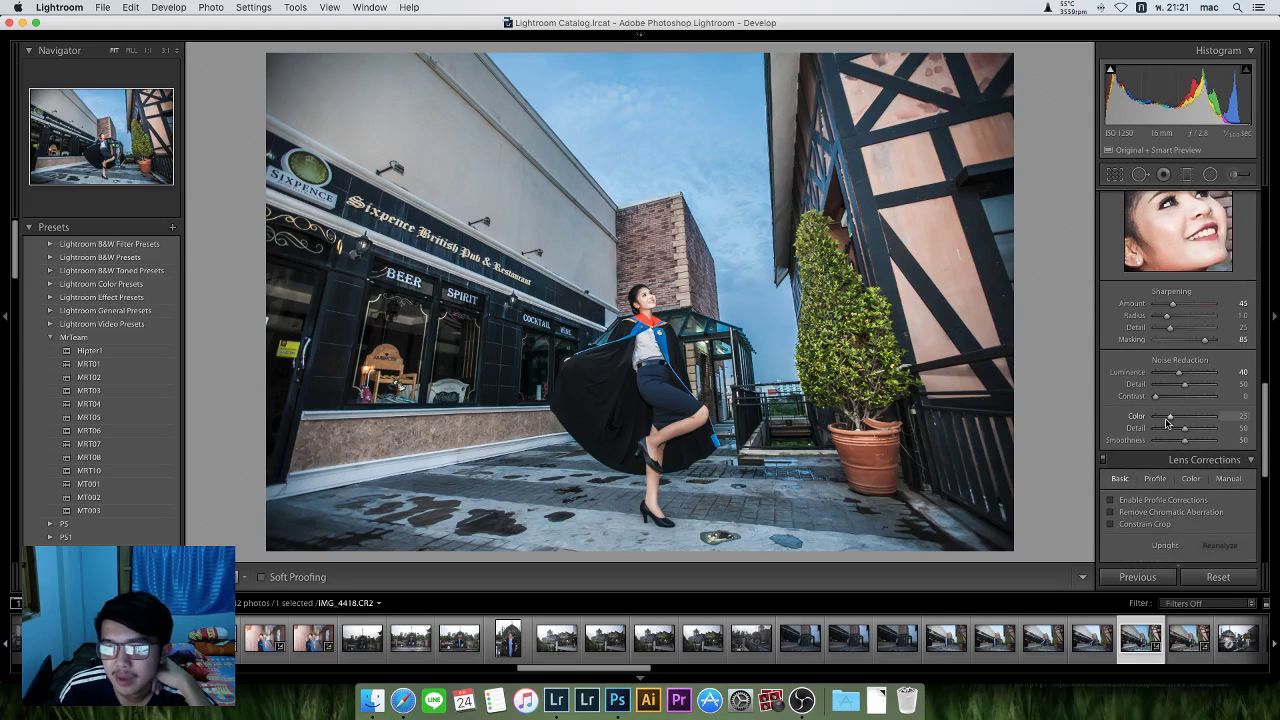
drag(1176, 425, 1264, 422)
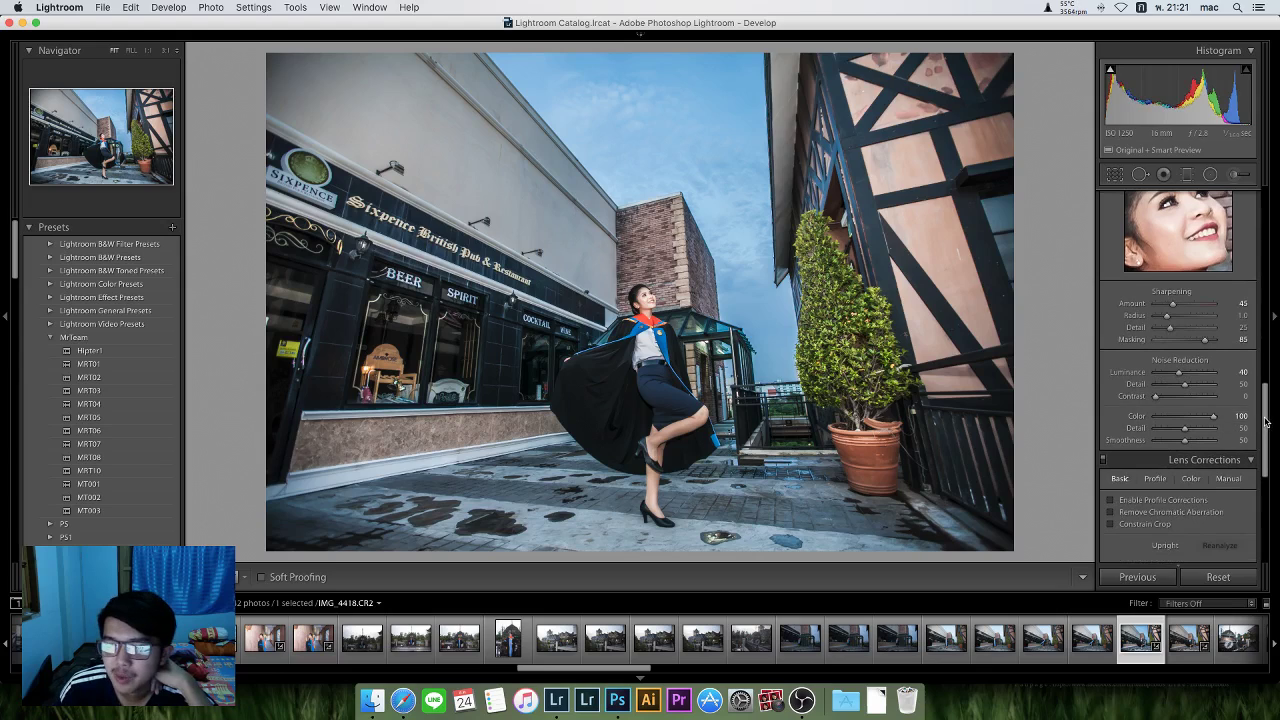
Enable profile corrections, chromatic aberration removal and Constrain Crop for the lens, and check the woman's face at 1:1.
scroll(1265, 421, down, 1)
scroll(1266, 423, down, 5)
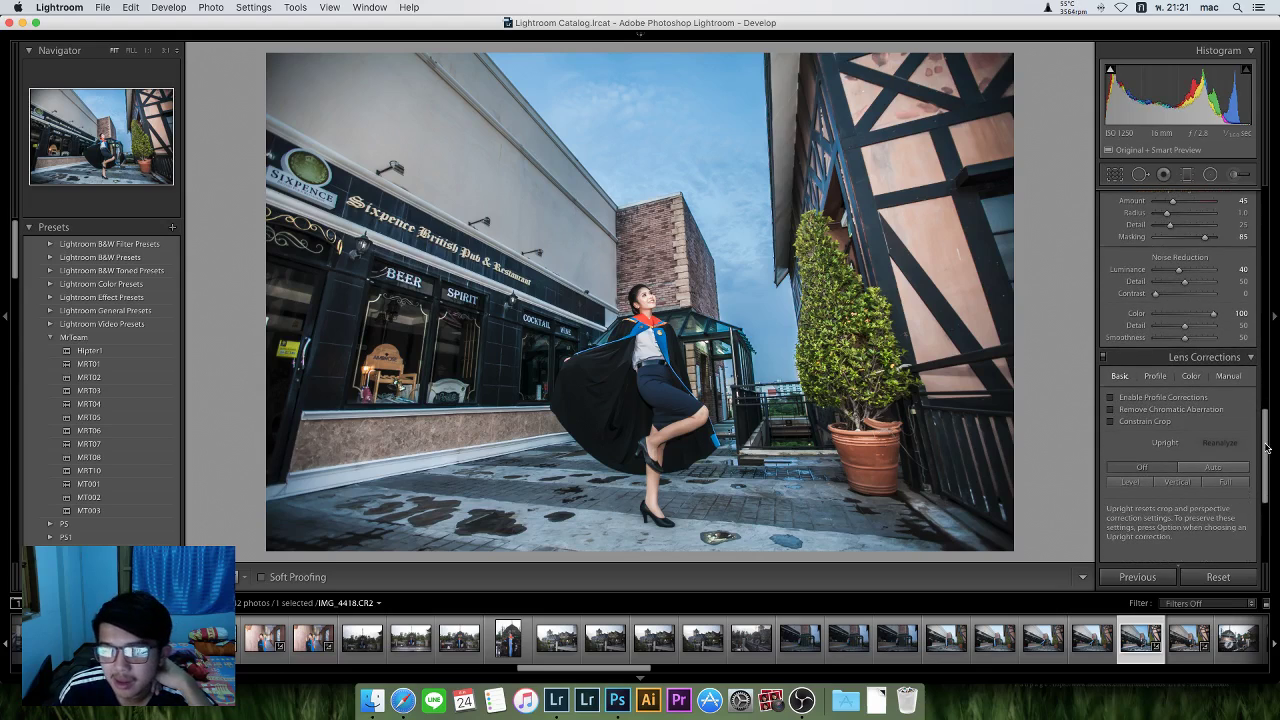
click(1110, 398)
click(1110, 409)
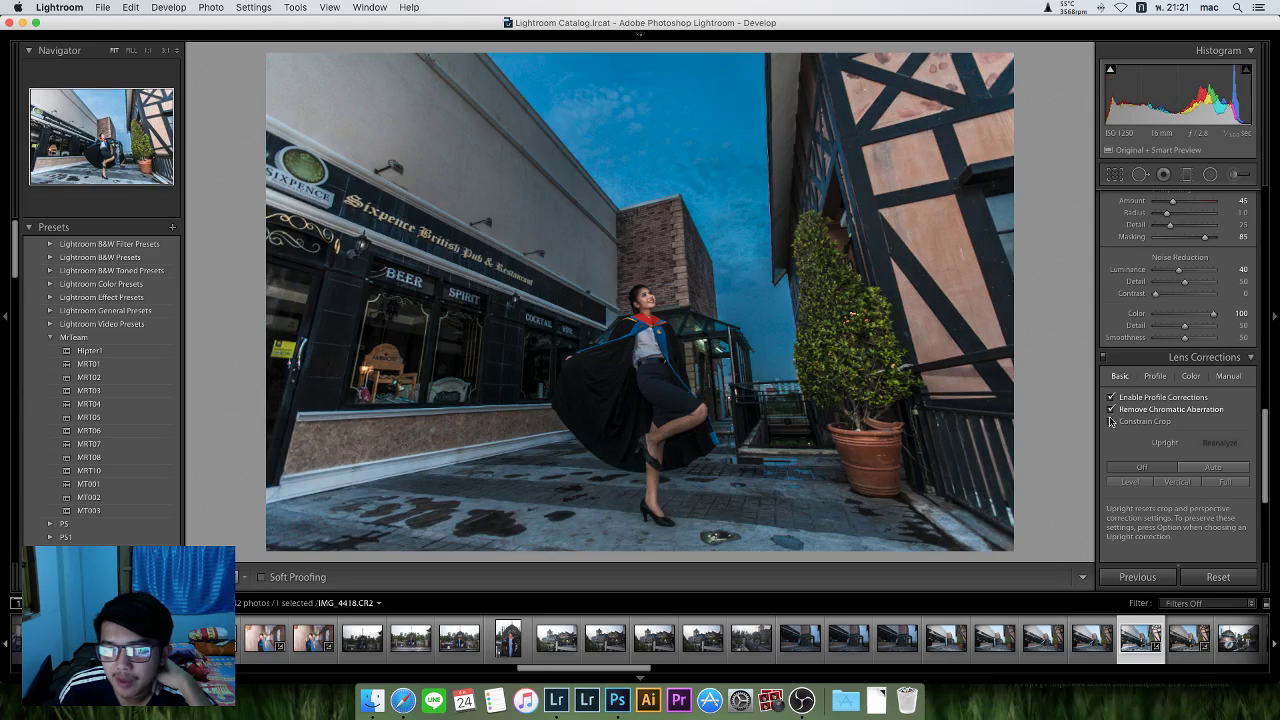
click(1112, 423)
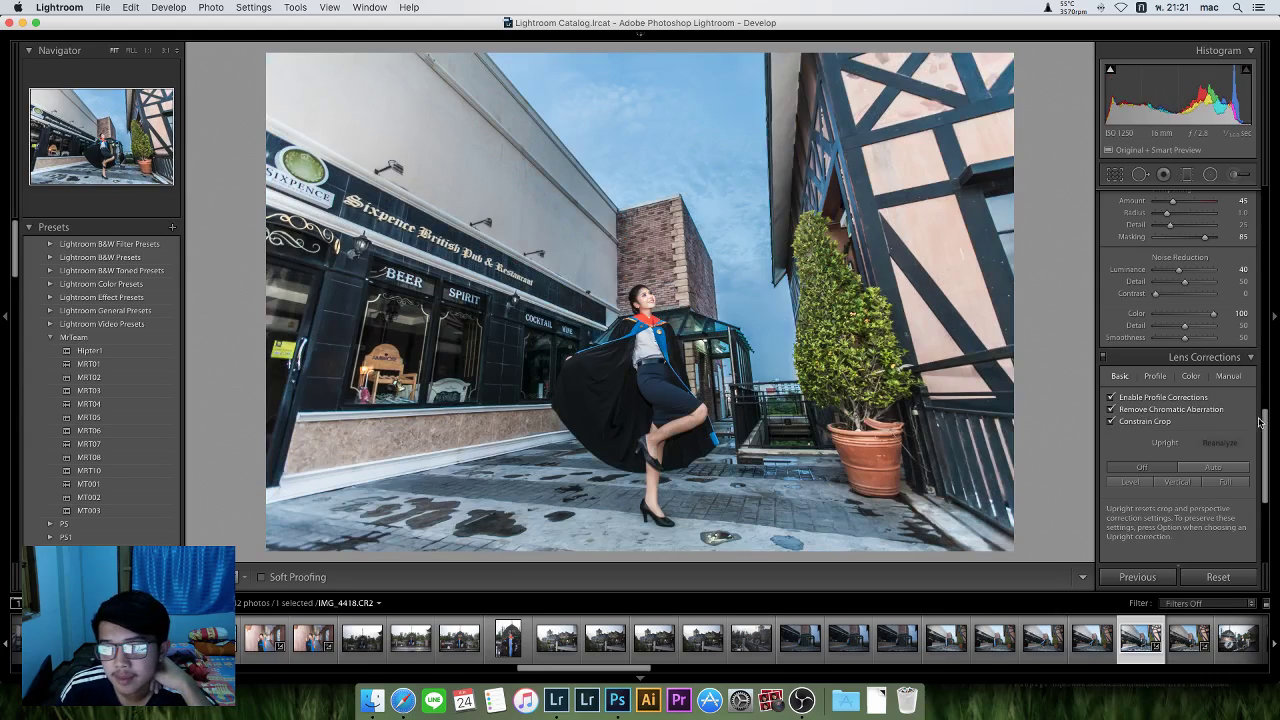
click(641, 292)
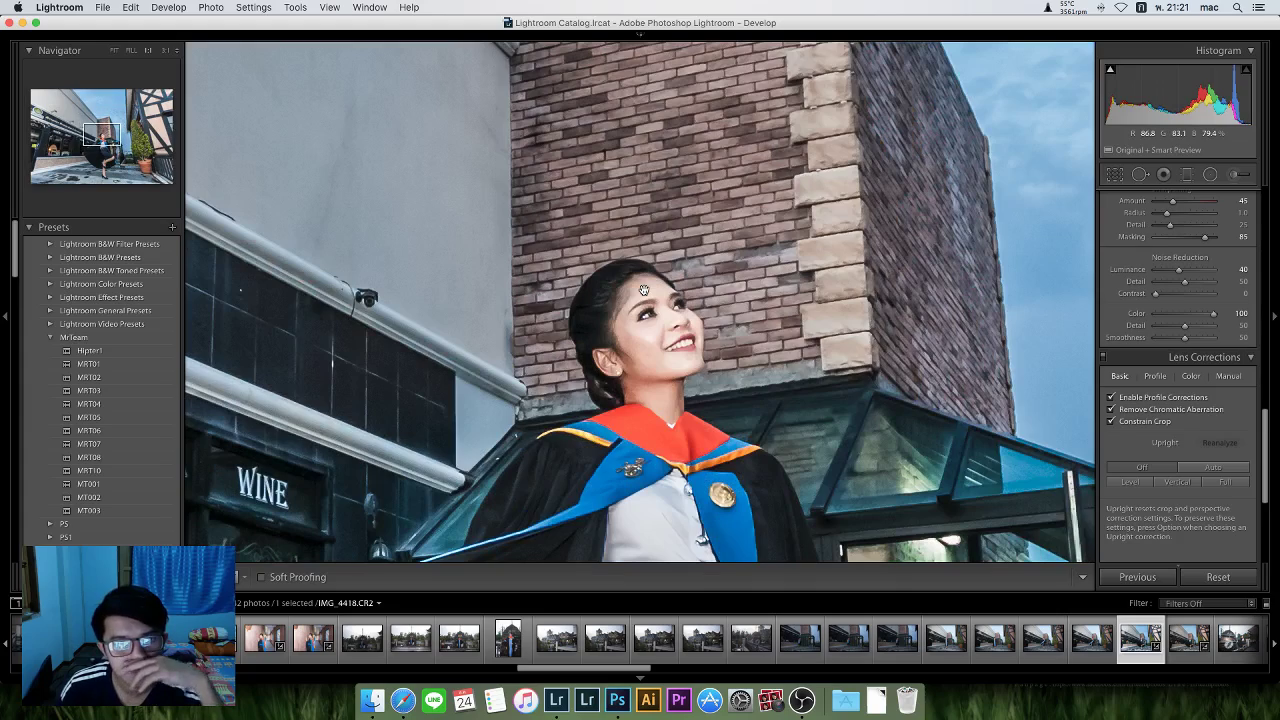
Examine the woman's face, gown, brick wall and sky at 1:1, and return to the full-photo view.
scroll(644, 290, down, 5)
scroll(644, 290, left, 3)
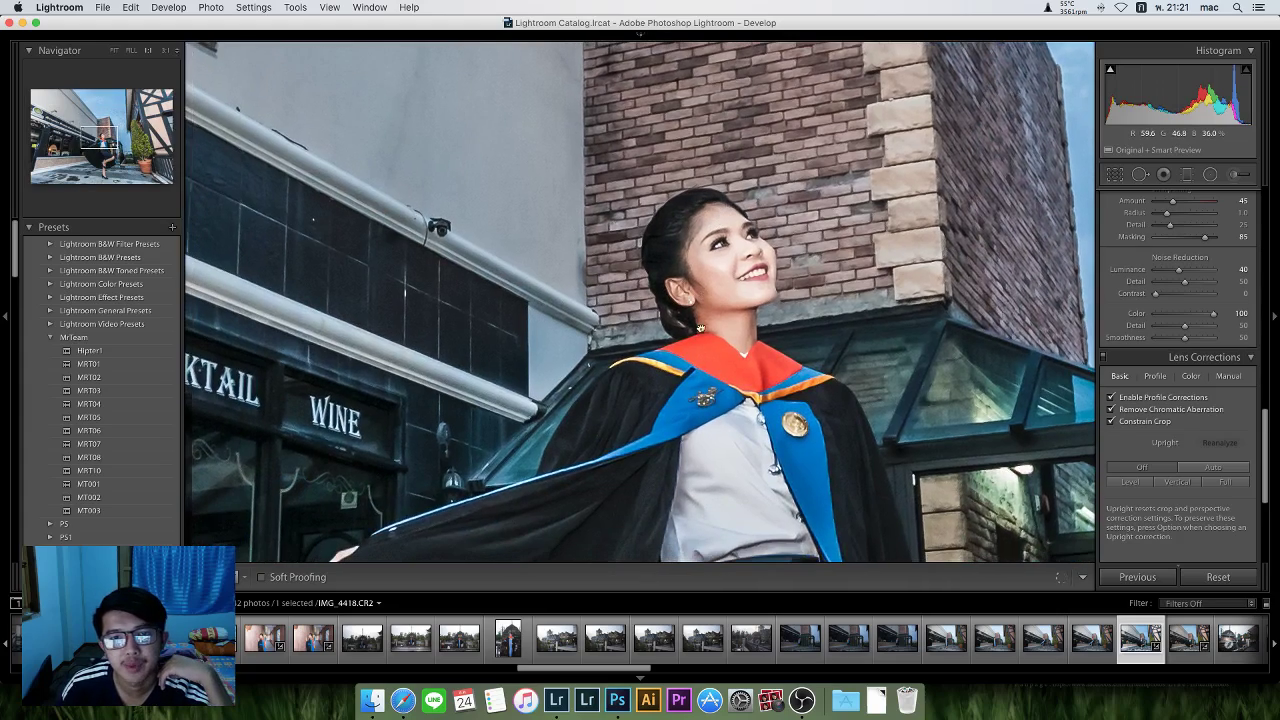
scroll(661, 328, down, 3)
scroll(661, 328, left, 3)
scroll(491, 370, up, 3)
scroll(491, 370, right, 8)
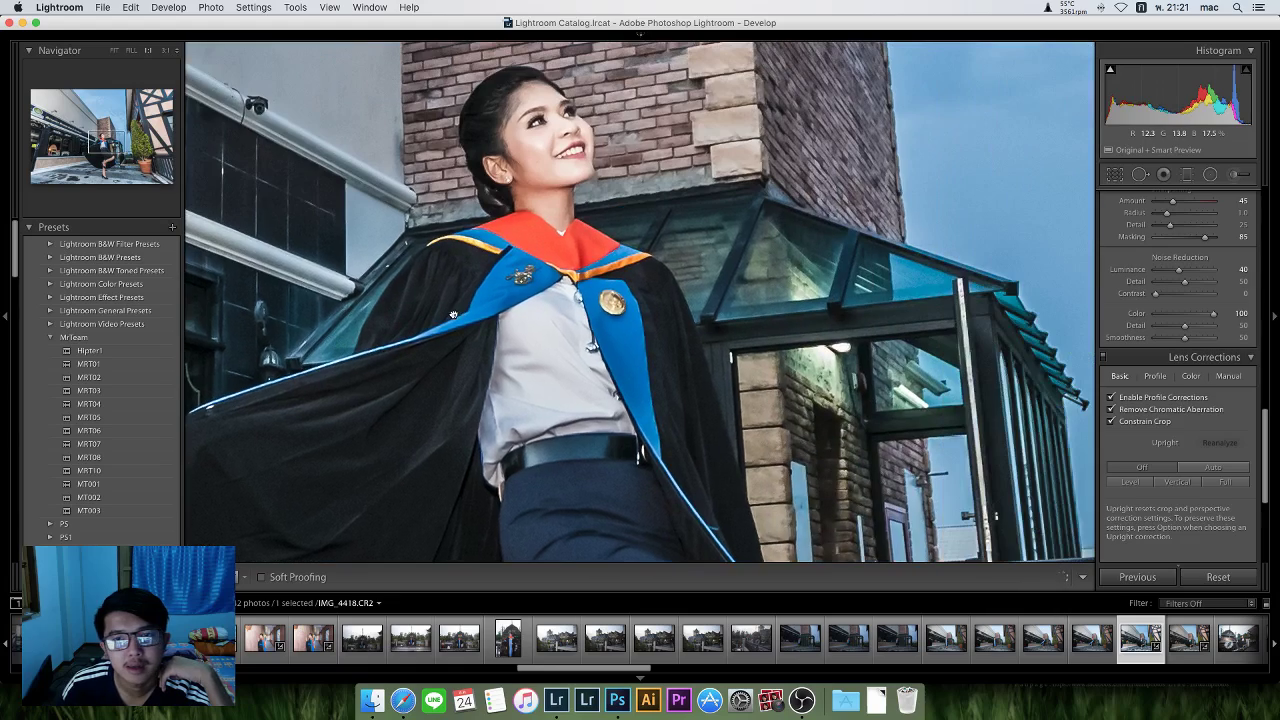
scroll(491, 370, right, 4)
scroll(614, 381, up, 6)
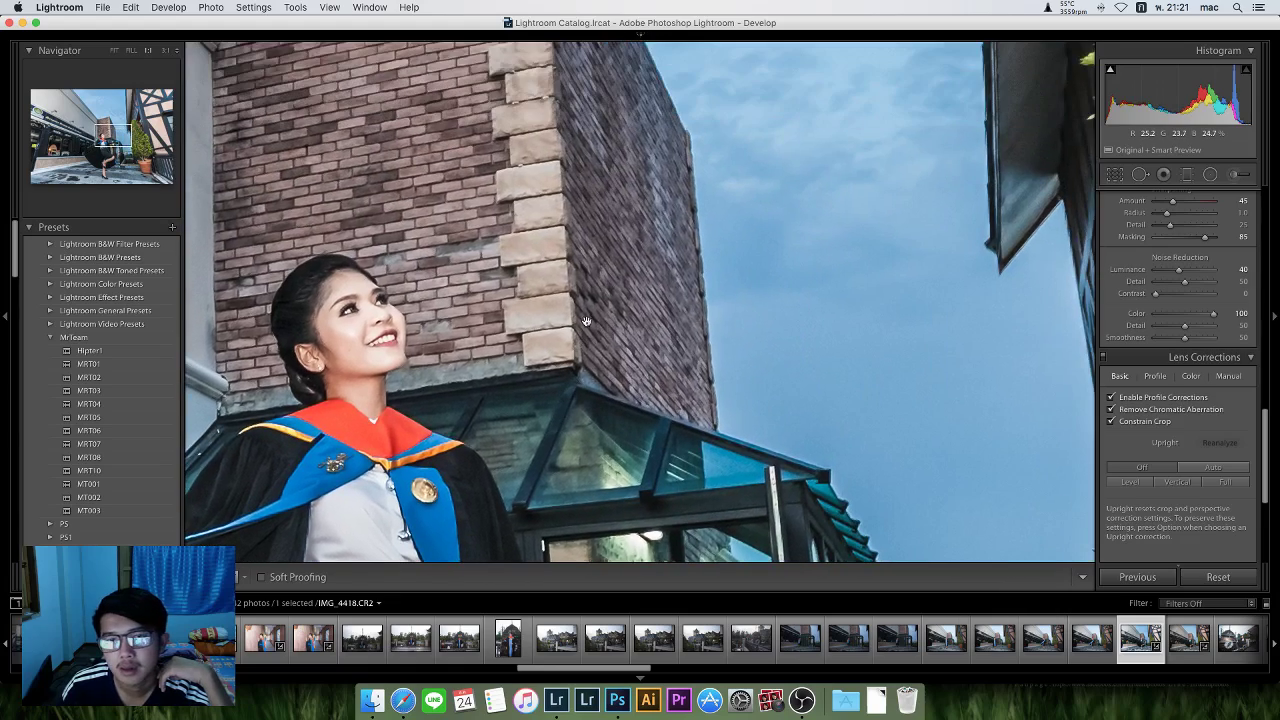
scroll(614, 381, left, 1)
scroll(610, 370, up, 6)
scroll(610, 370, left, 4)
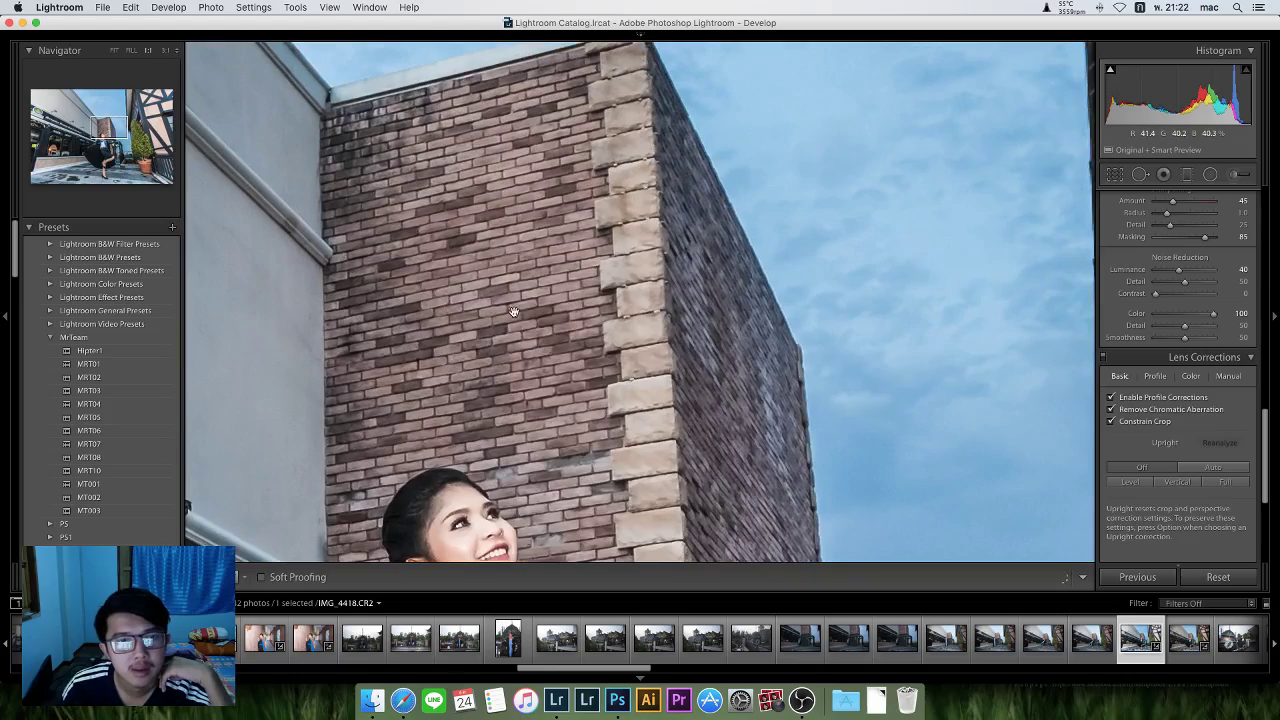
click(647, 405)
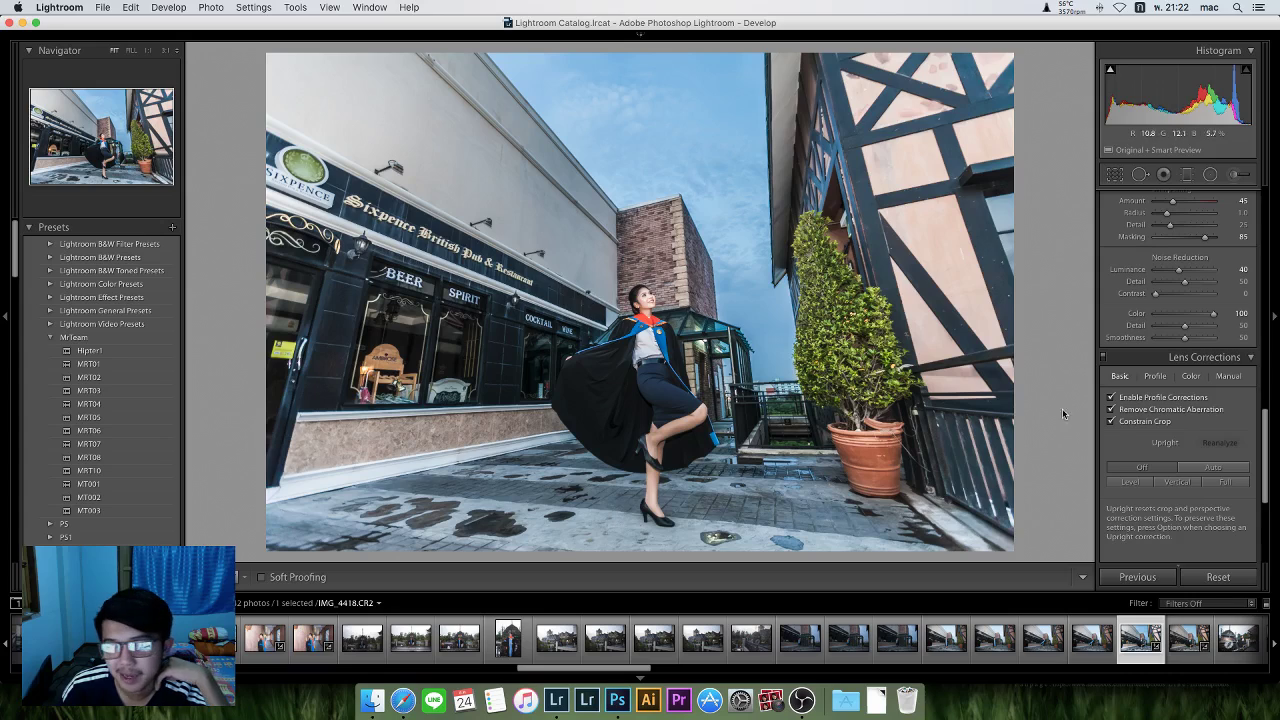
Activate the Adjustment Brush with a brush size of 4.0 and show the woman's face at 1:1.
drag(1266, 433, 1267, 213)
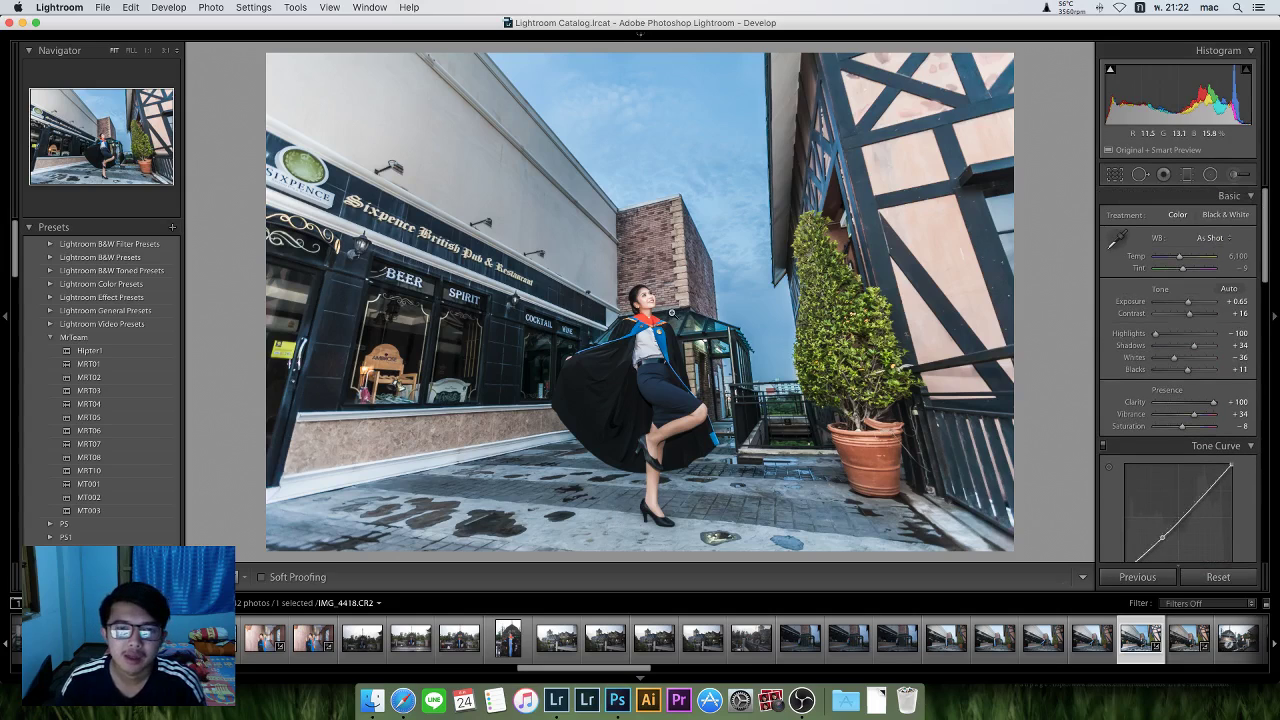
click(1233, 175)
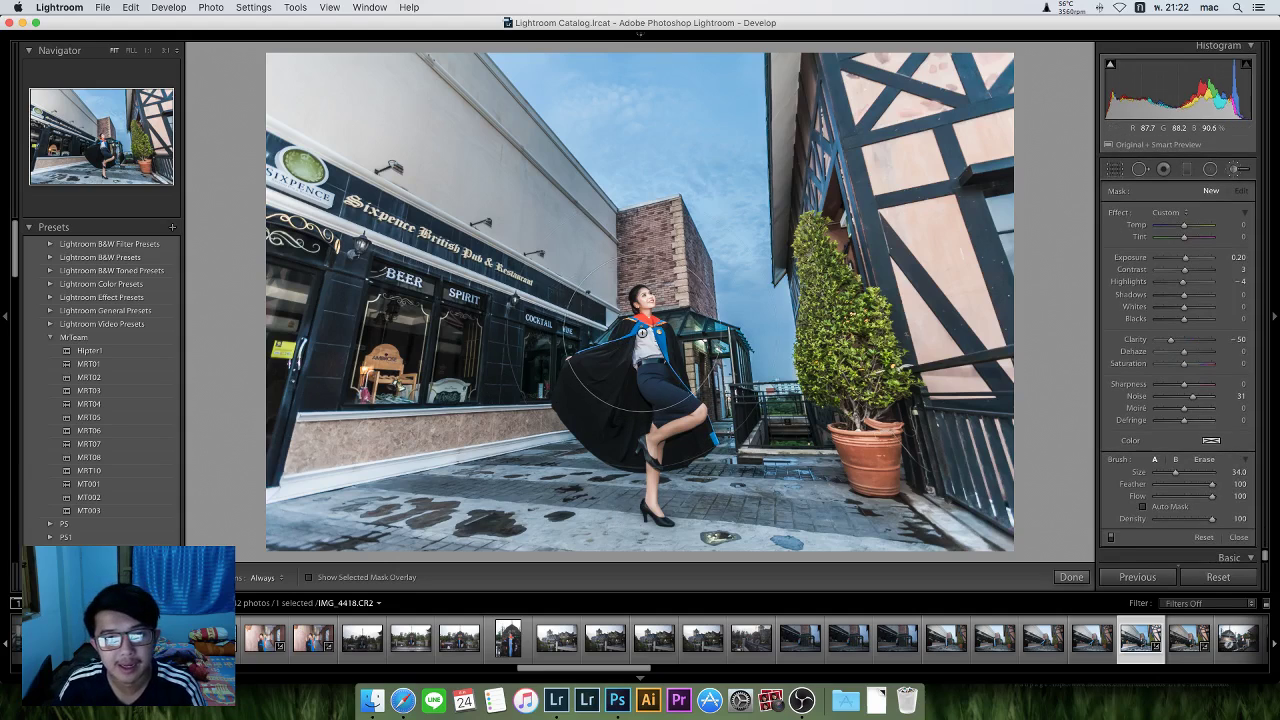
scroll(716, 333, down, 2)
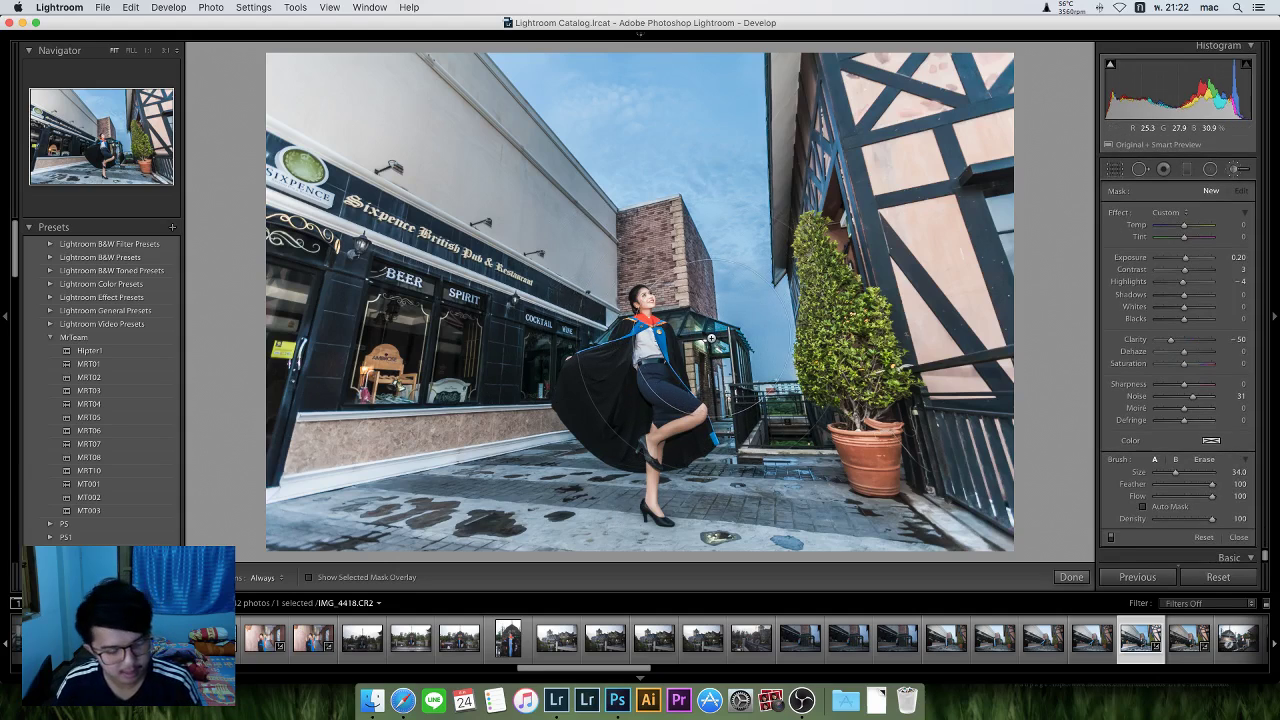
scroll(710, 341, down, 8)
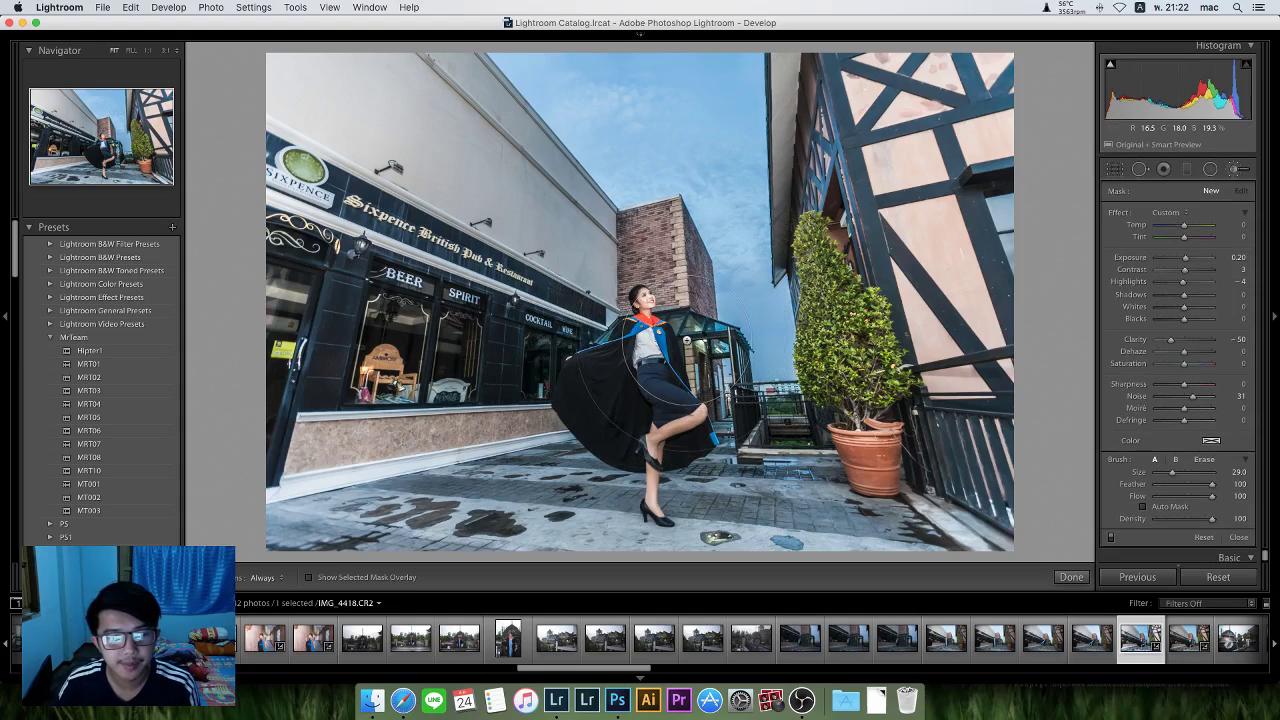
scroll(640, 318, down, 4)
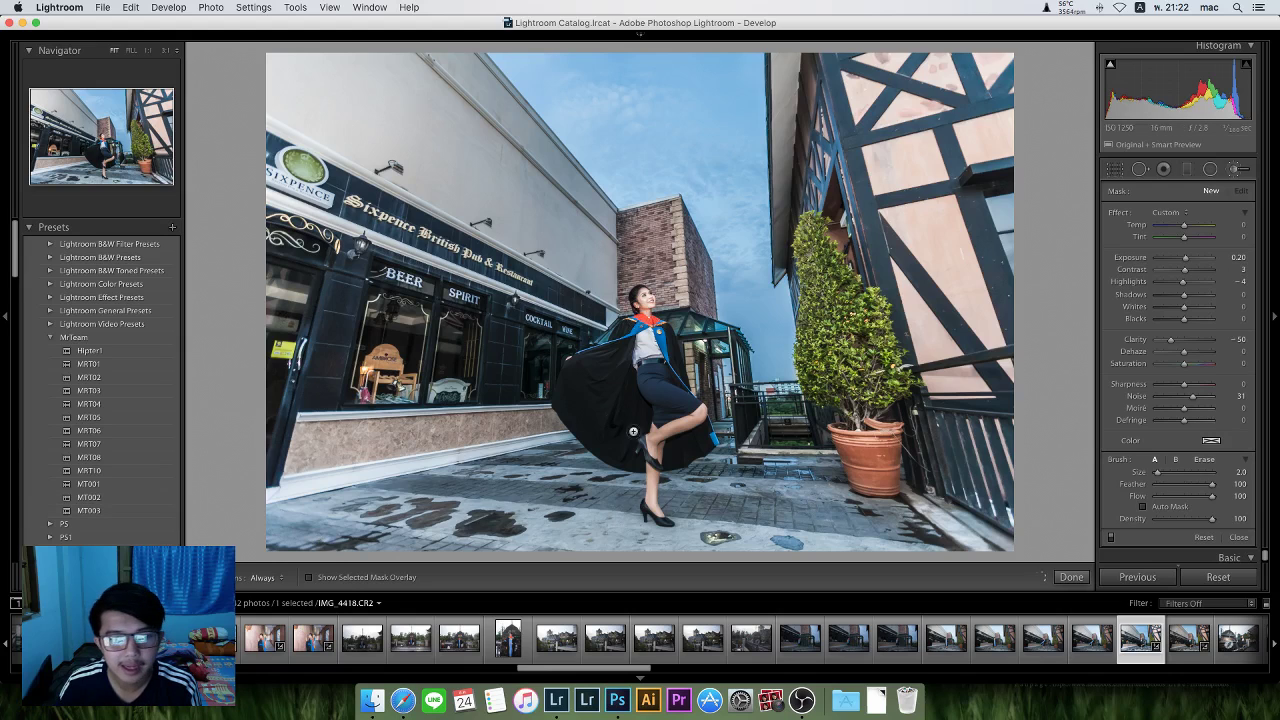
click(1240, 169)
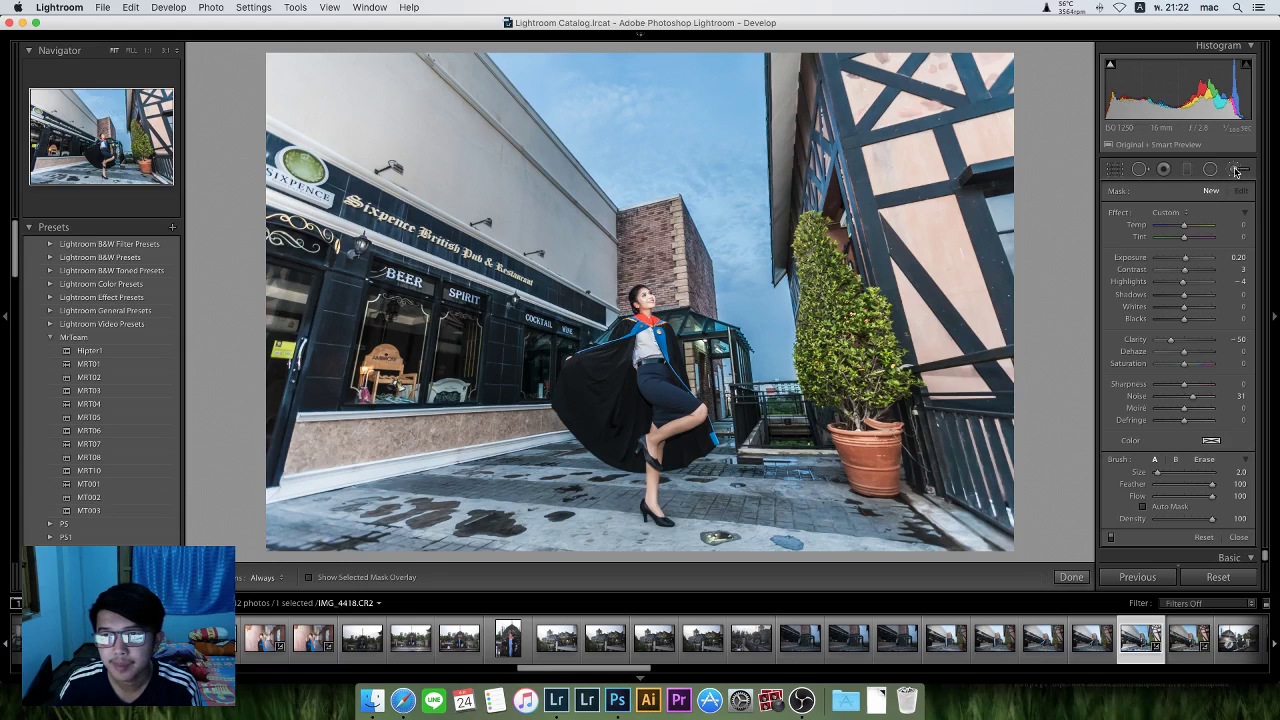
click(641, 311)
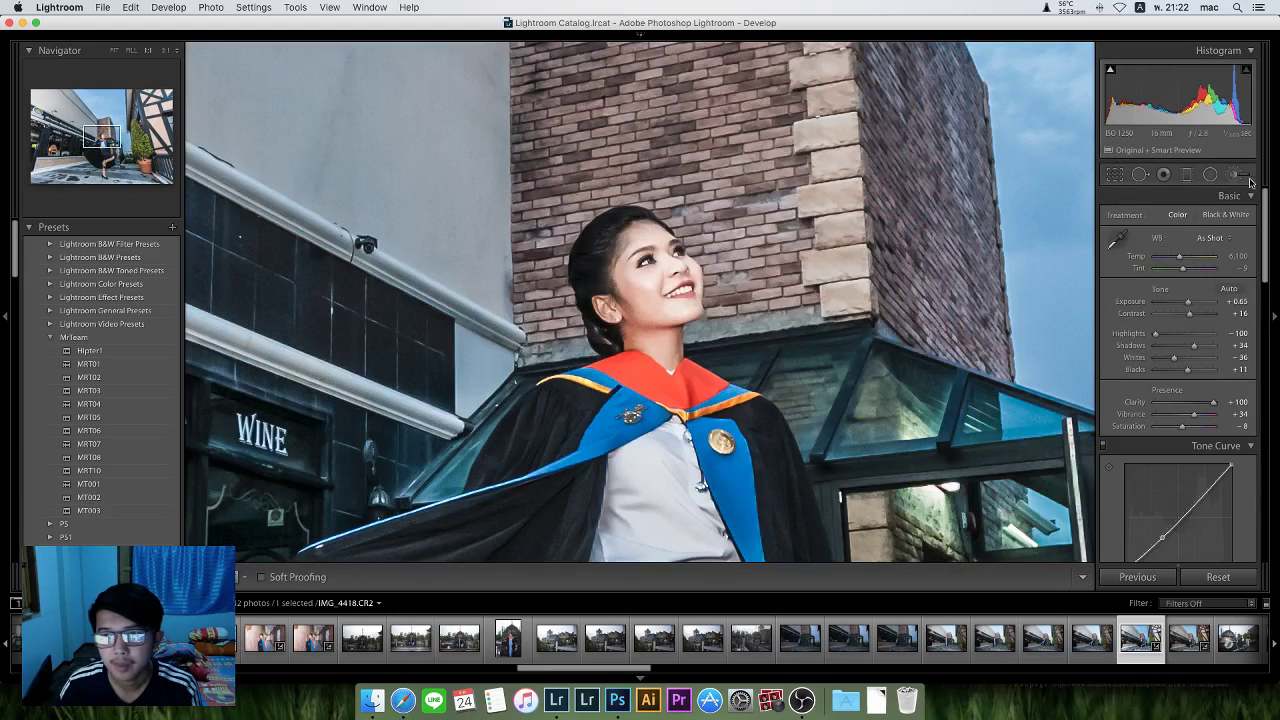
click(1238, 175)
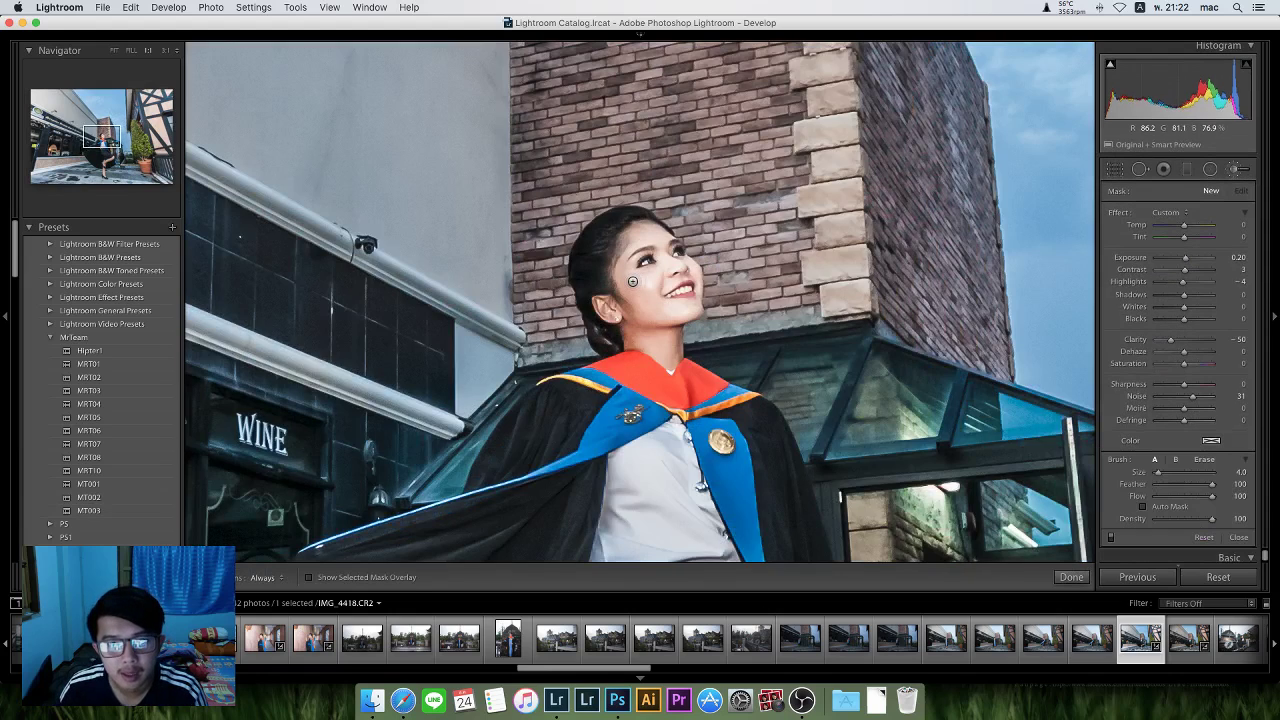
scroll(634, 283, up, 3)
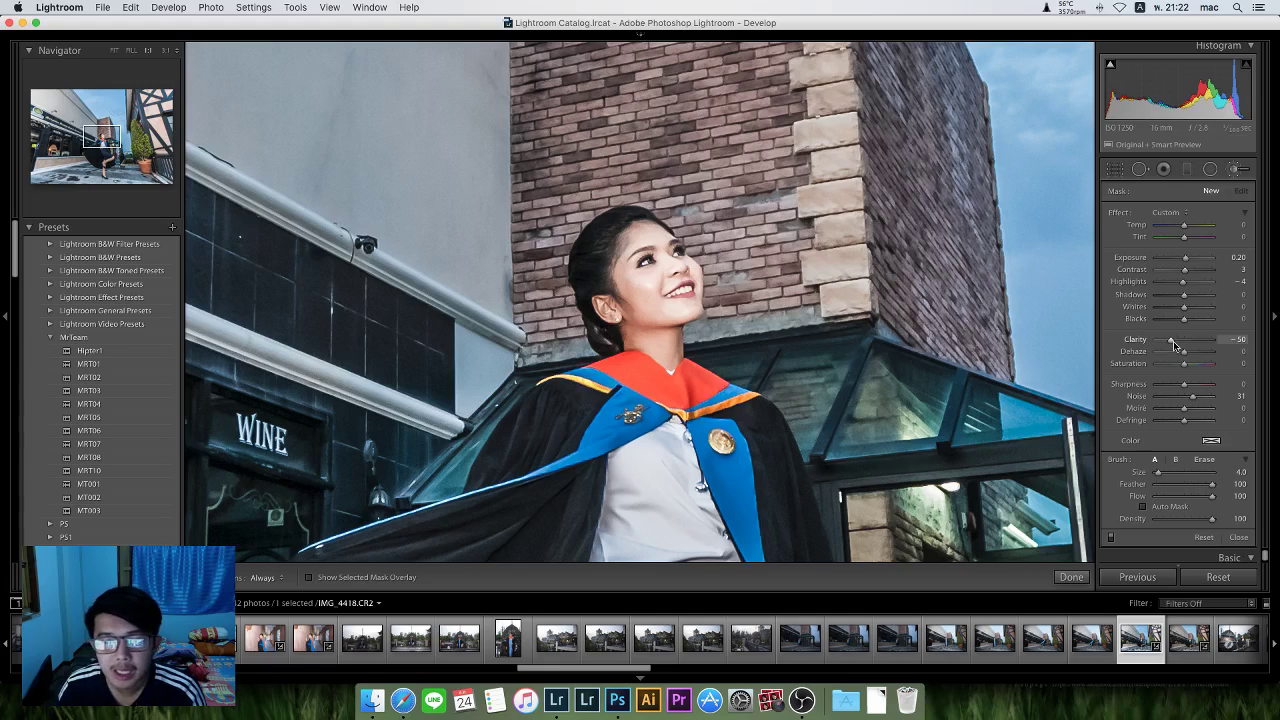
Set the brush to Exposure 0.43, Contrast 5, Highlights −15, Shadows 12, Whites −13, Blacks −8, Clarity −31 and Noise 19.
drag(1172, 345, 1184, 346)
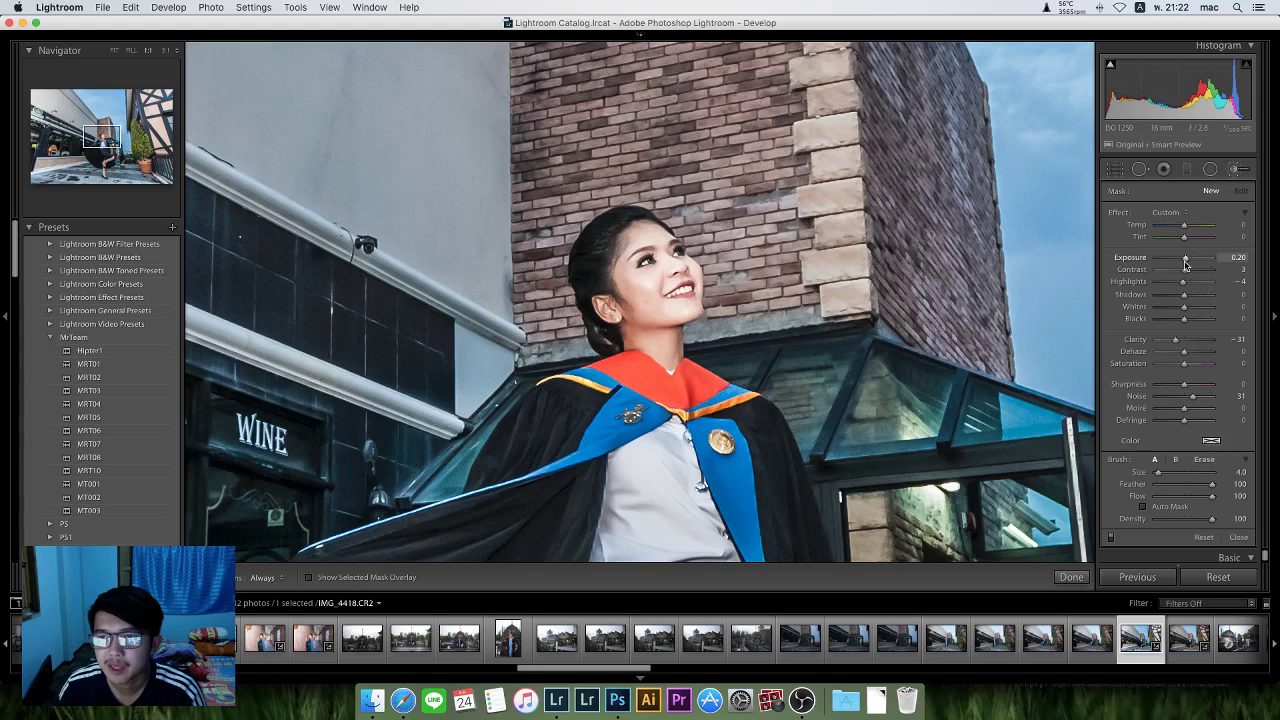
mouse_move(1185, 287)
mouse_down()
mouse_move(1181, 307)
mouse_move(1188, 273)
mouse_up()
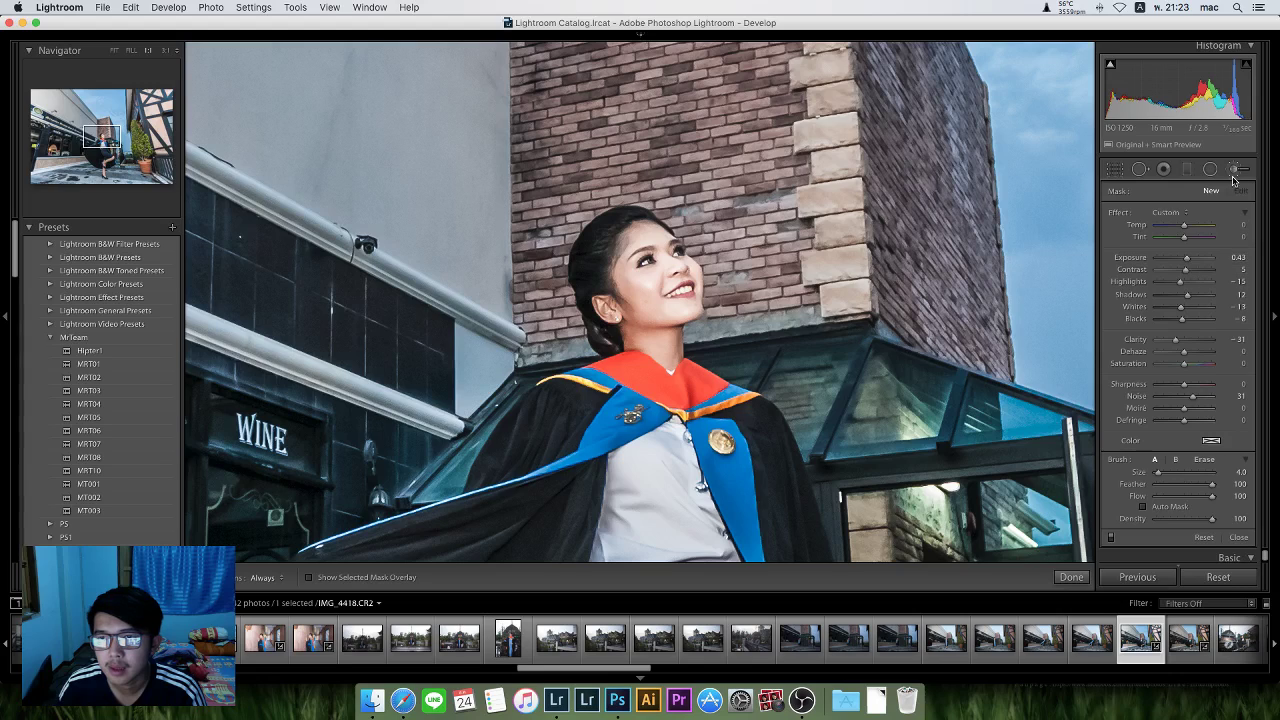
drag(1193, 396, 1190, 400)
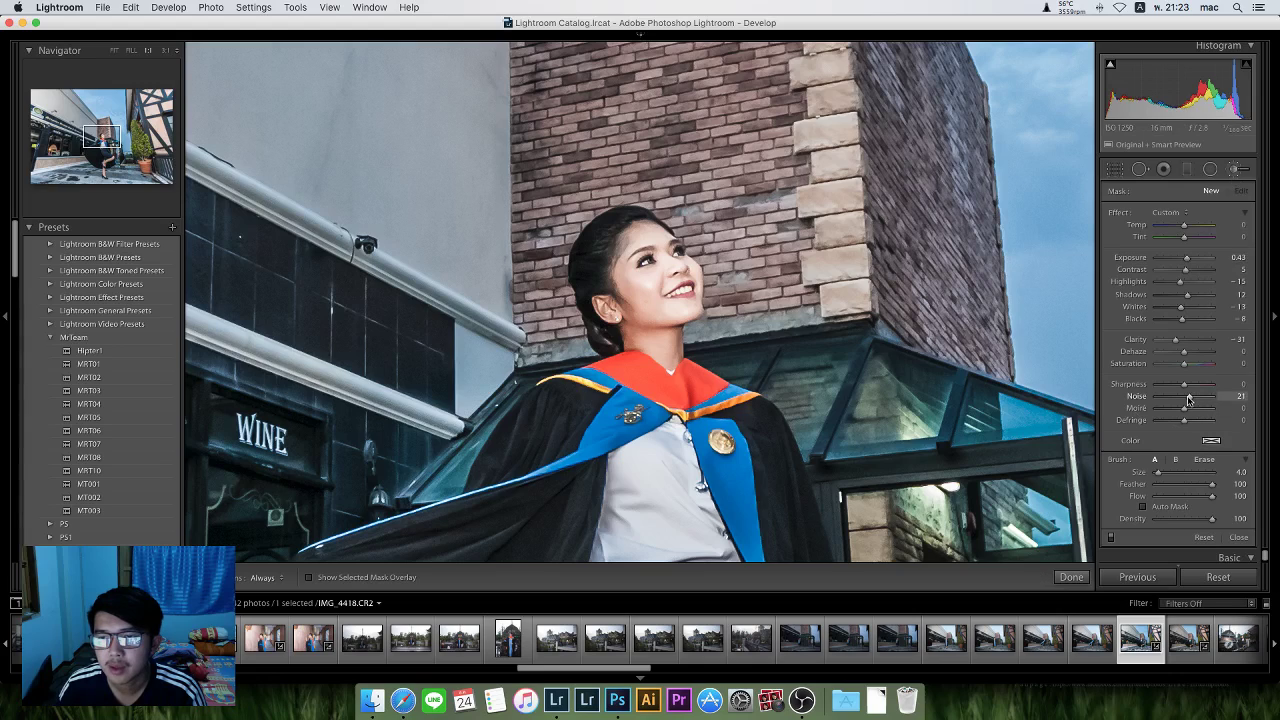
Brush the adjustment over the skin of the woman's face and neck, hiding the edit pins while painting.
key(h)
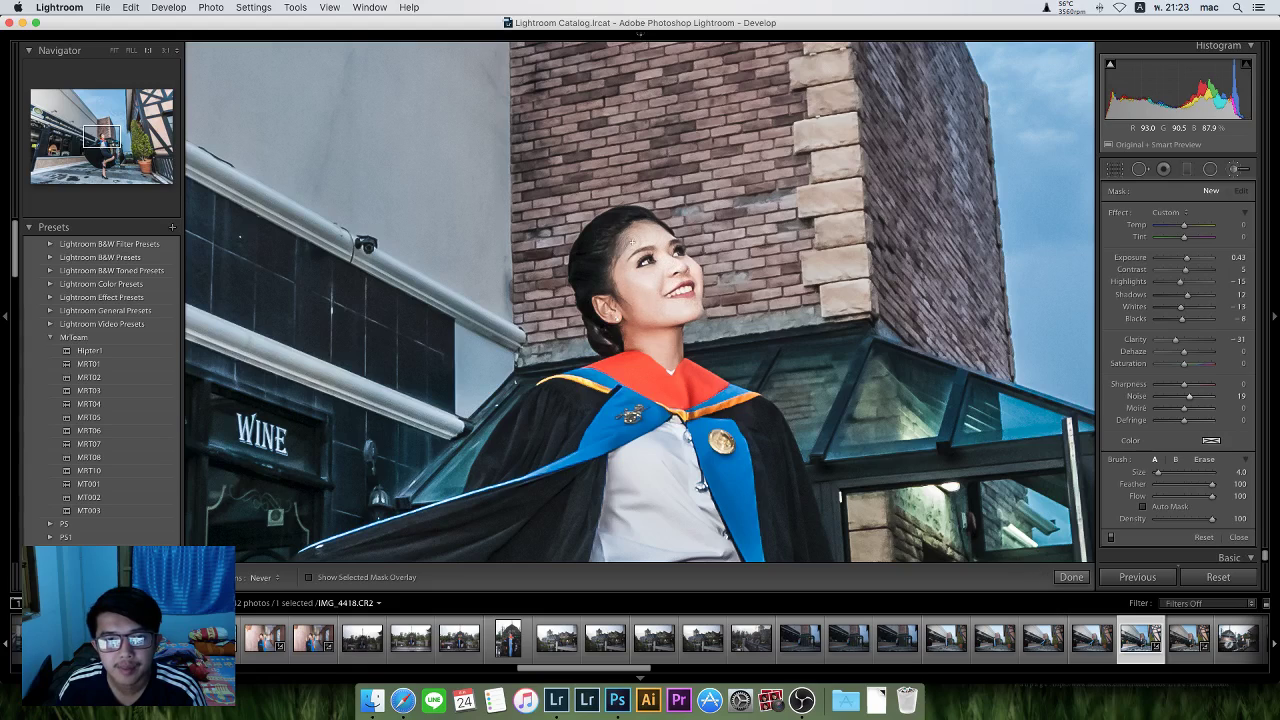
click(650, 237)
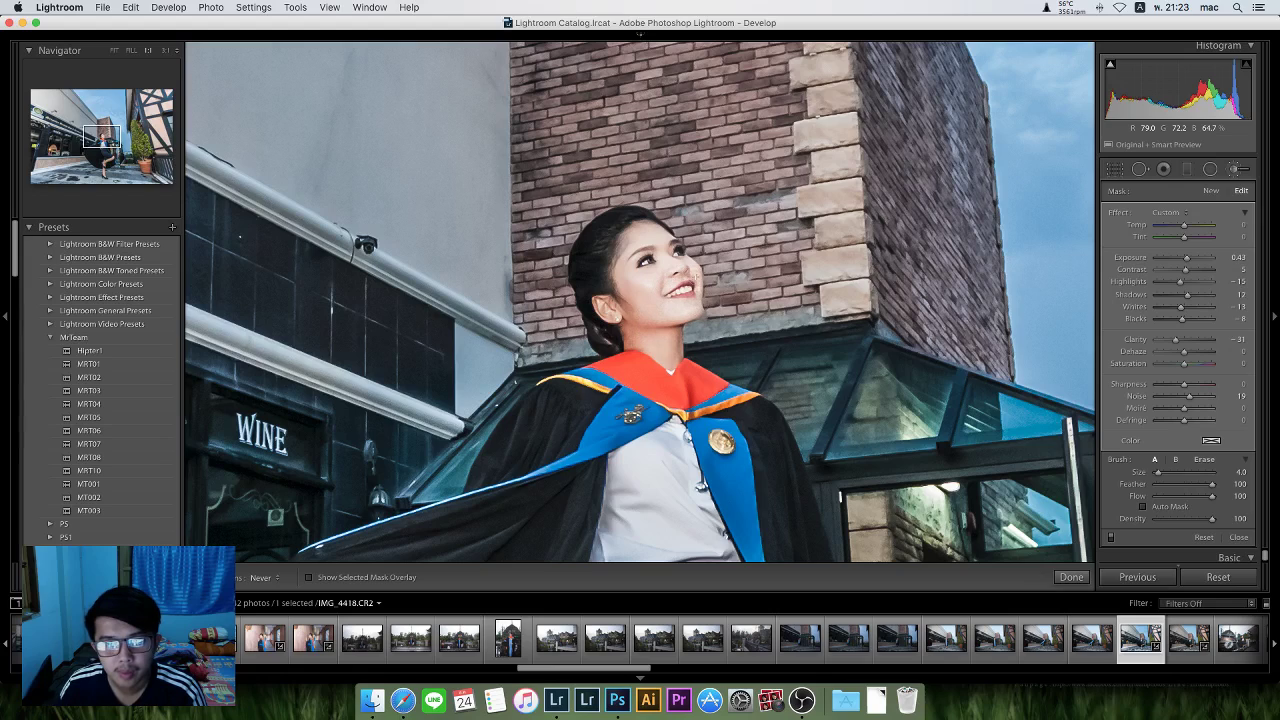
key(h)
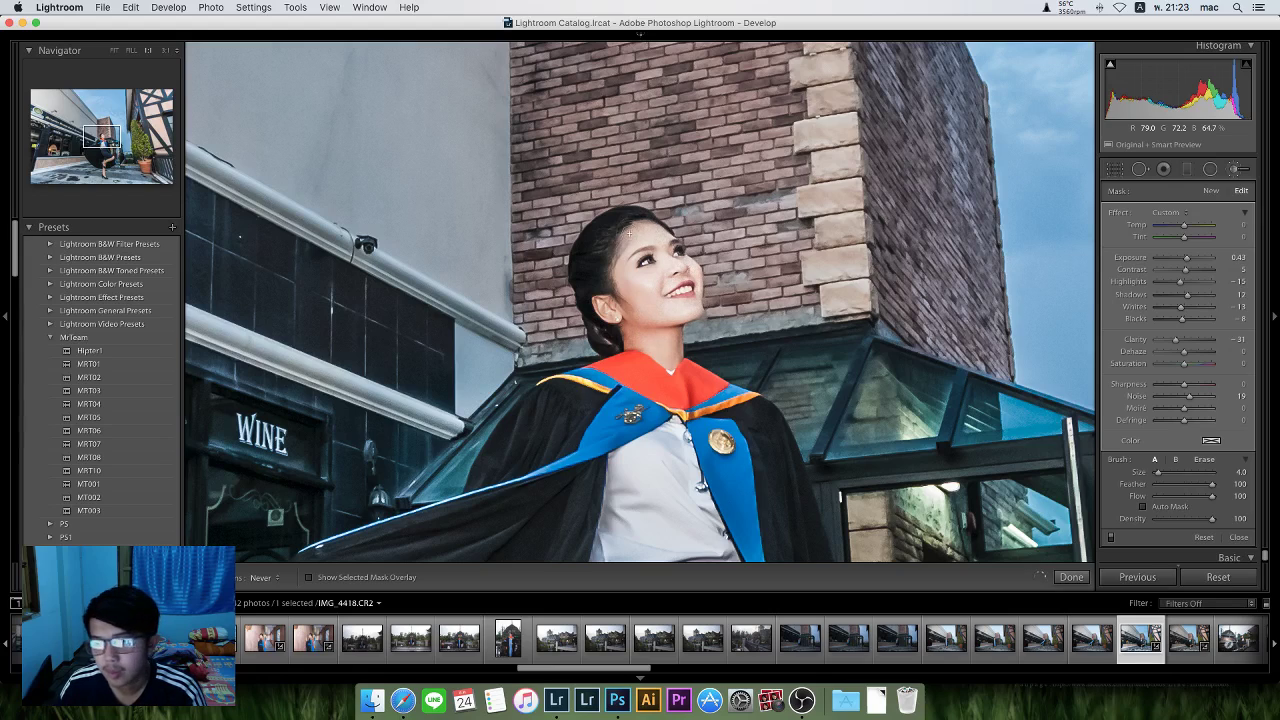
key(h)
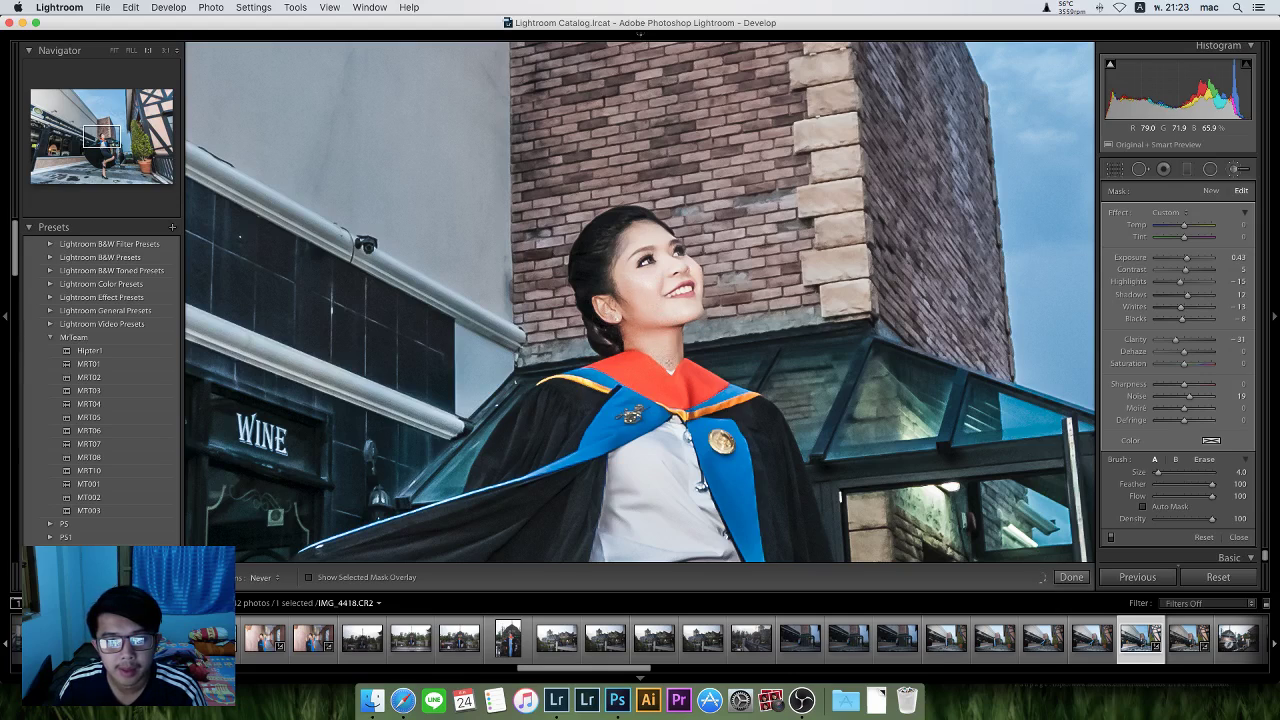
key(h)
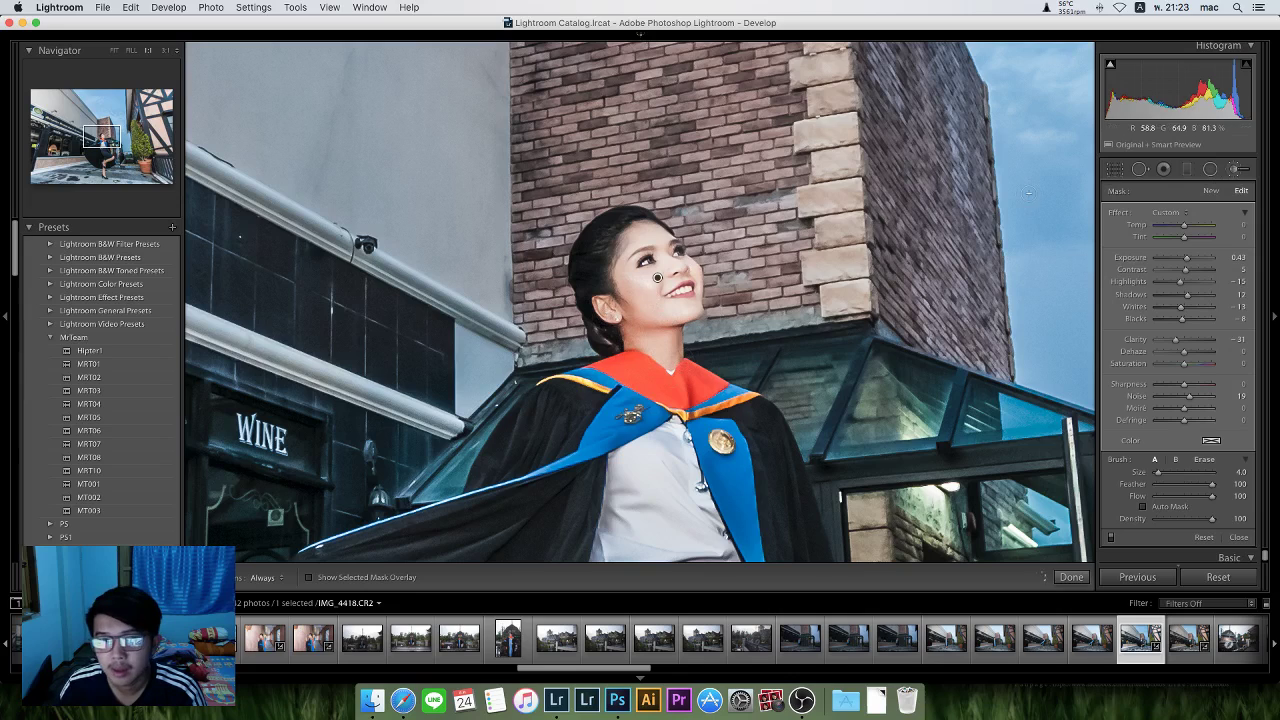
Start a new brush mask in the full-photo view, paint the woman's face and legs with the same settings, and close the brush.
key(k)
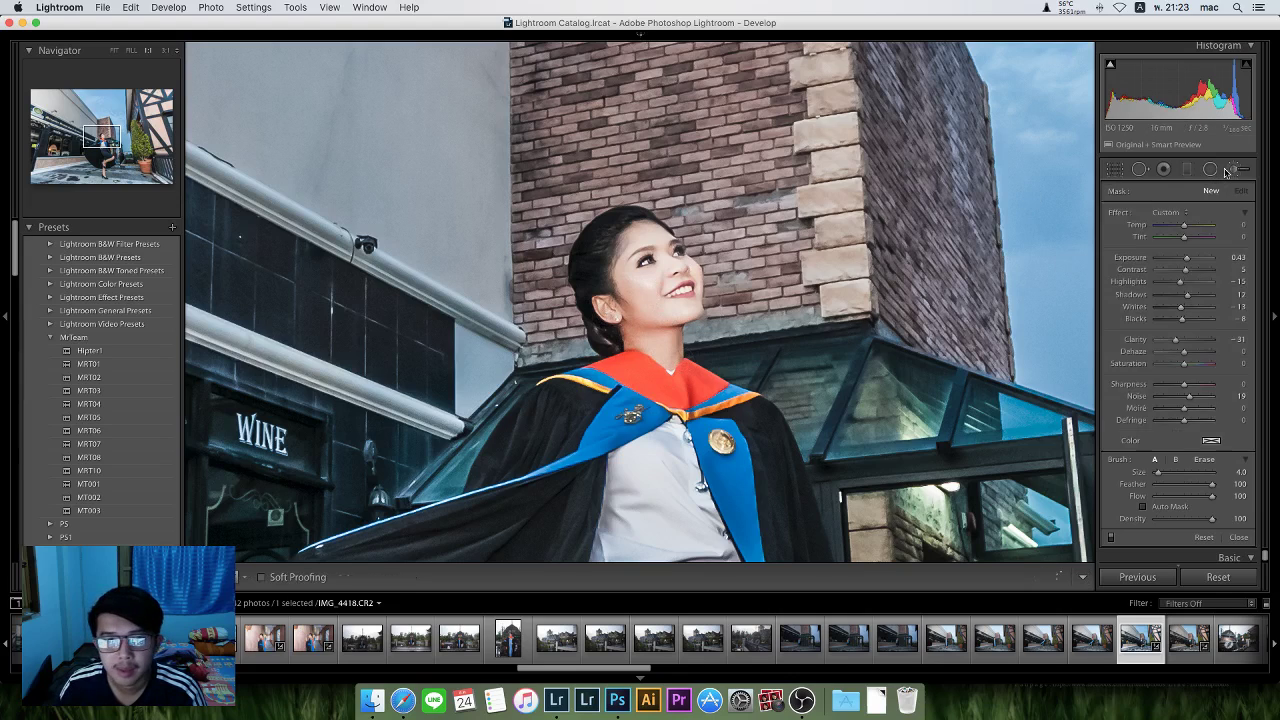
click(678, 306)
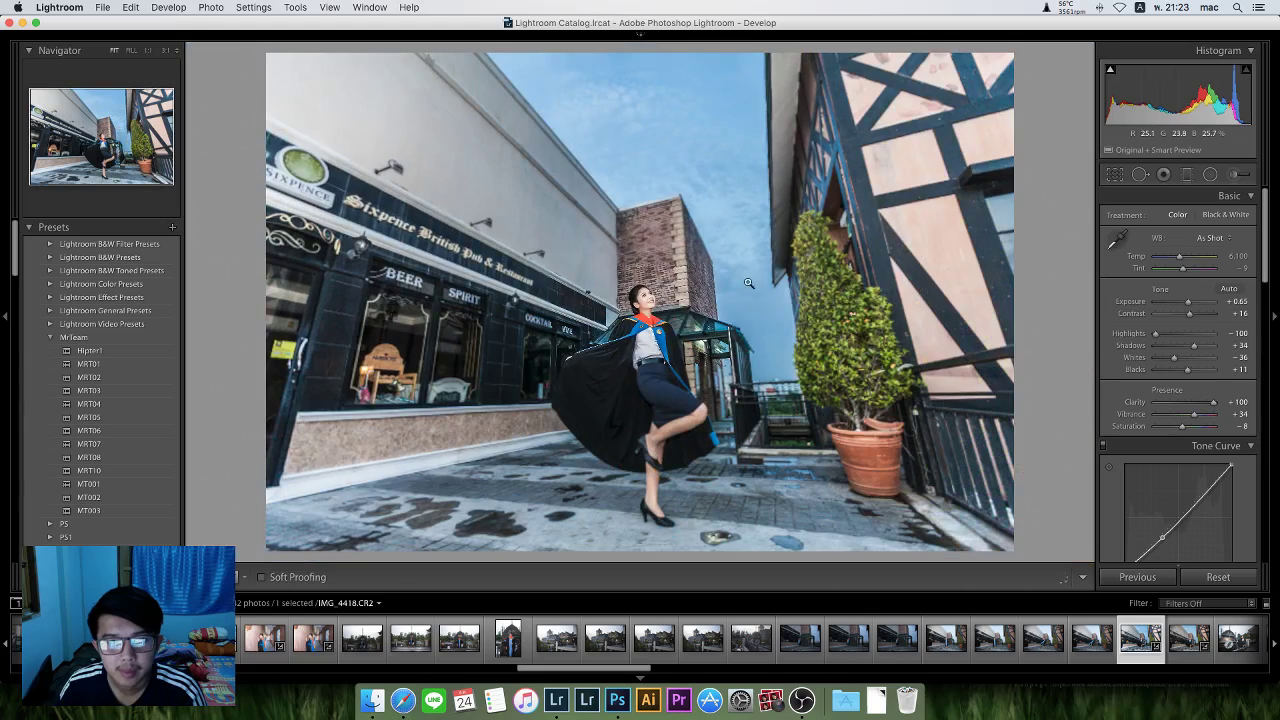
key(k)
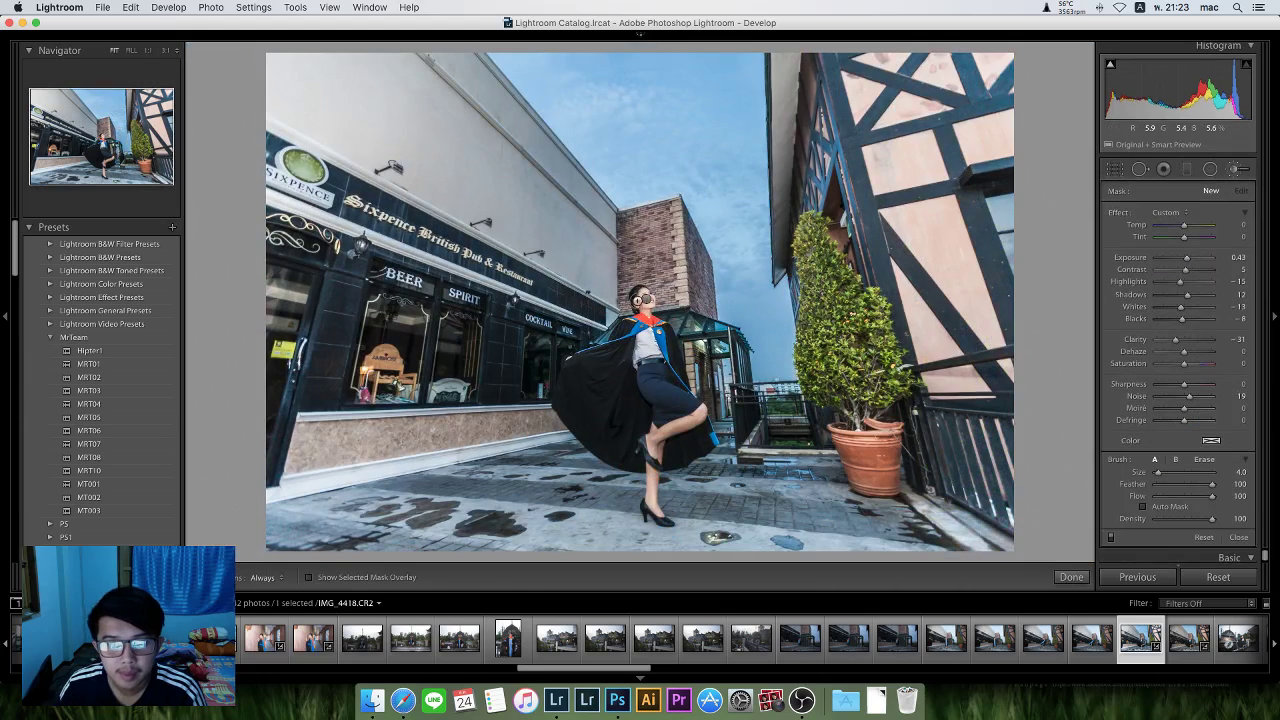
key(h)
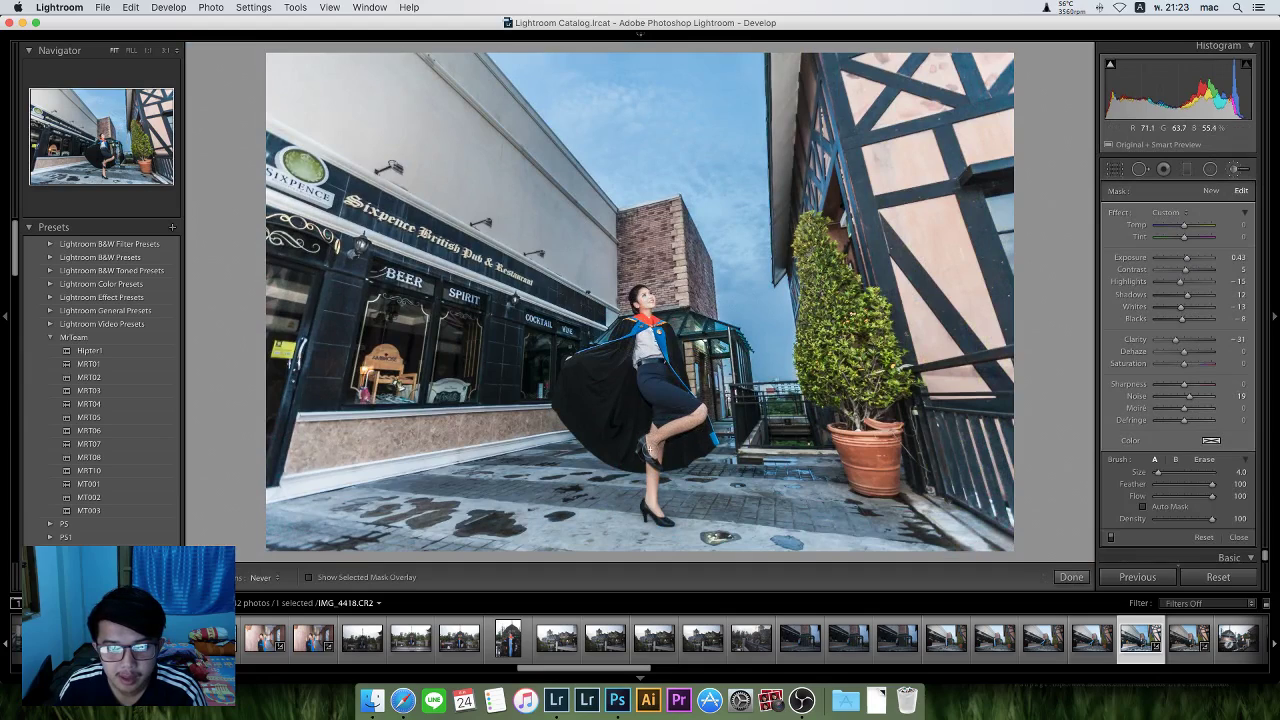
key(h)
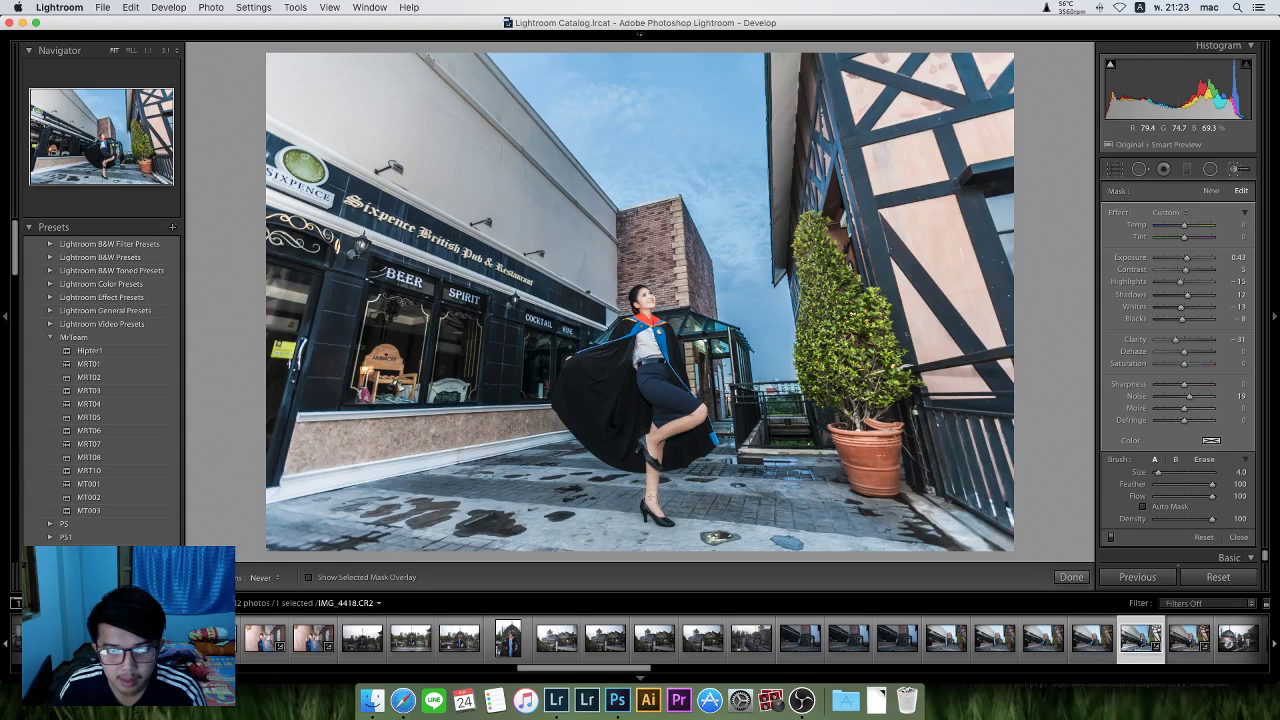
key(h)
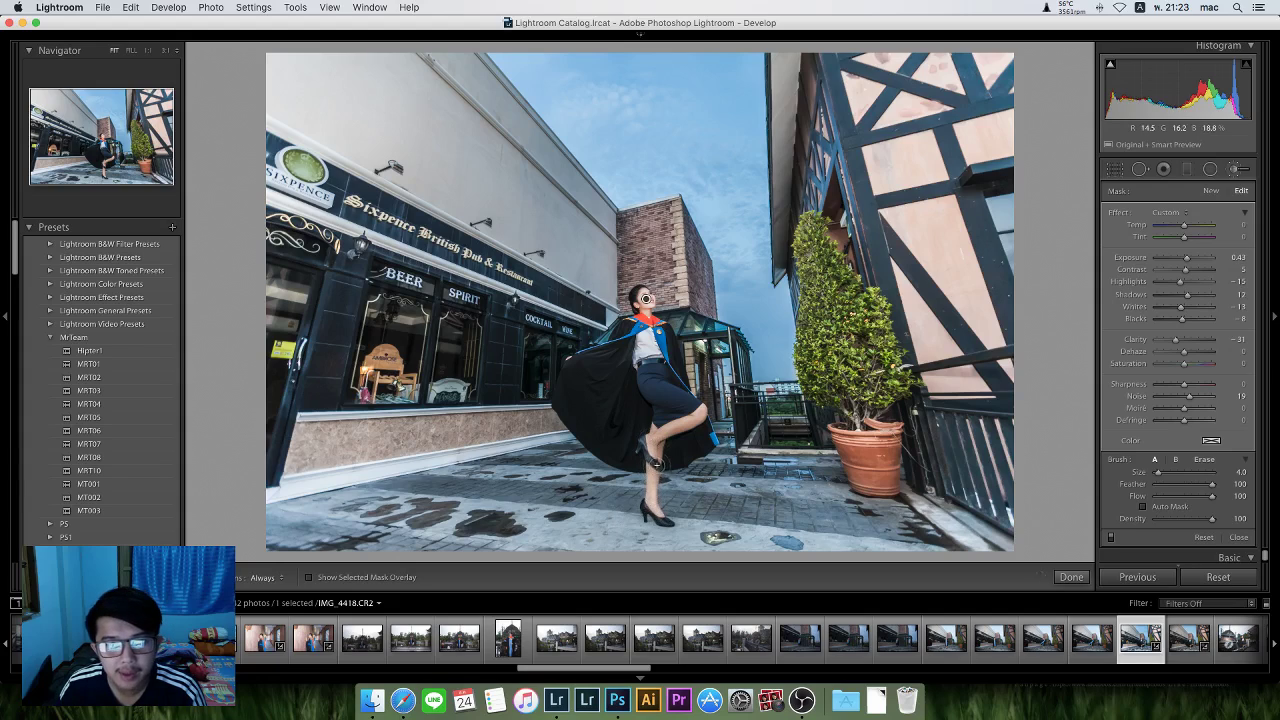
click(1238, 169)
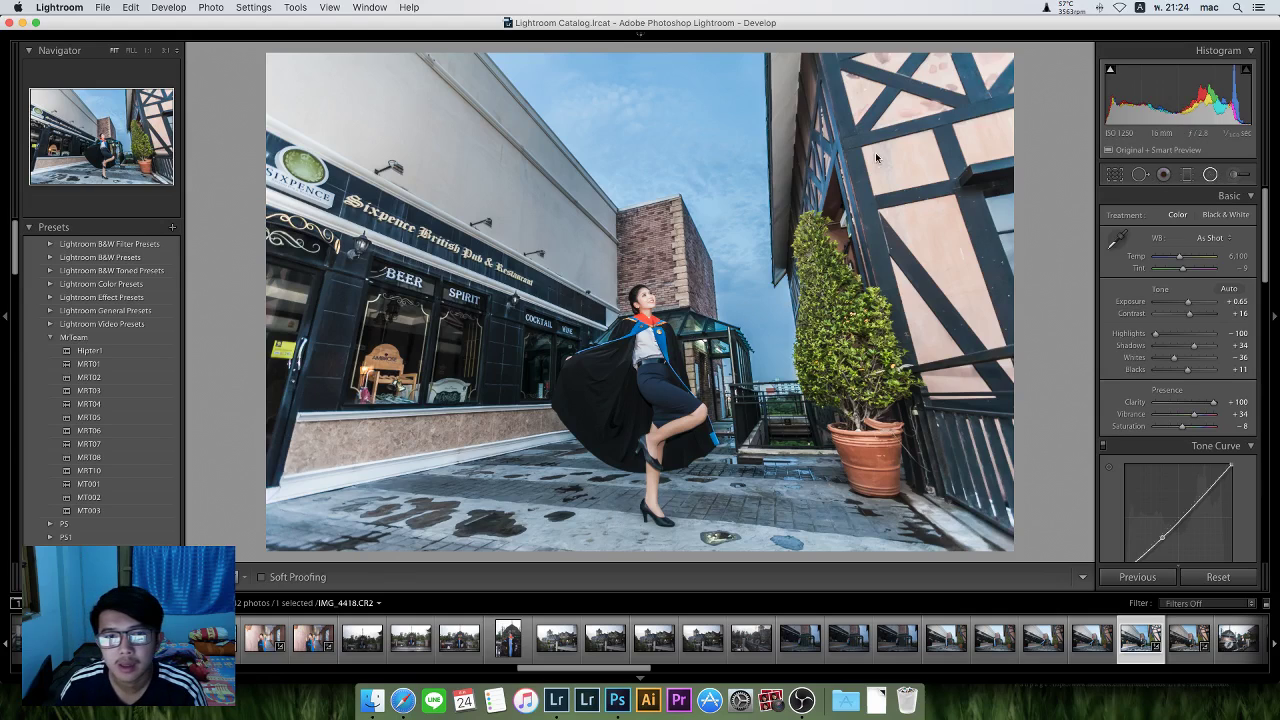
Draw a tall radial filter from the upper edge of the sky down around the woman and tilt the ellipse.
key(shift+m)
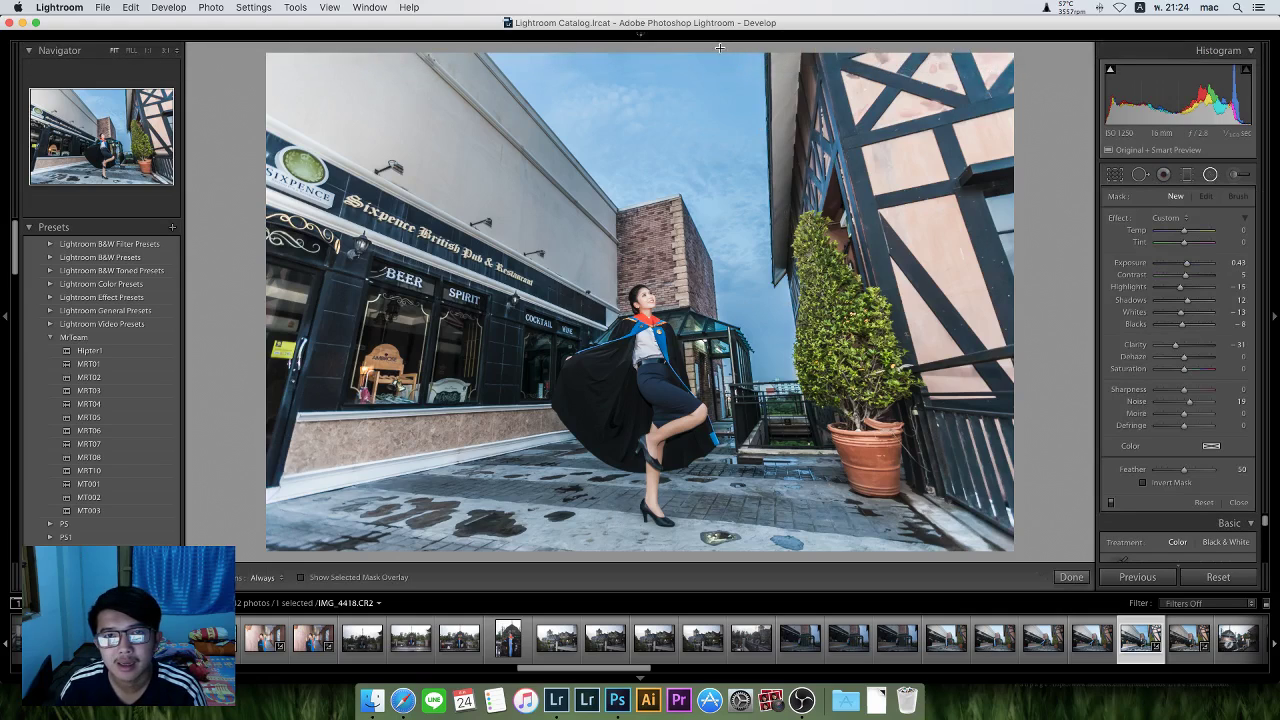
drag(720, 48, 896, 598)
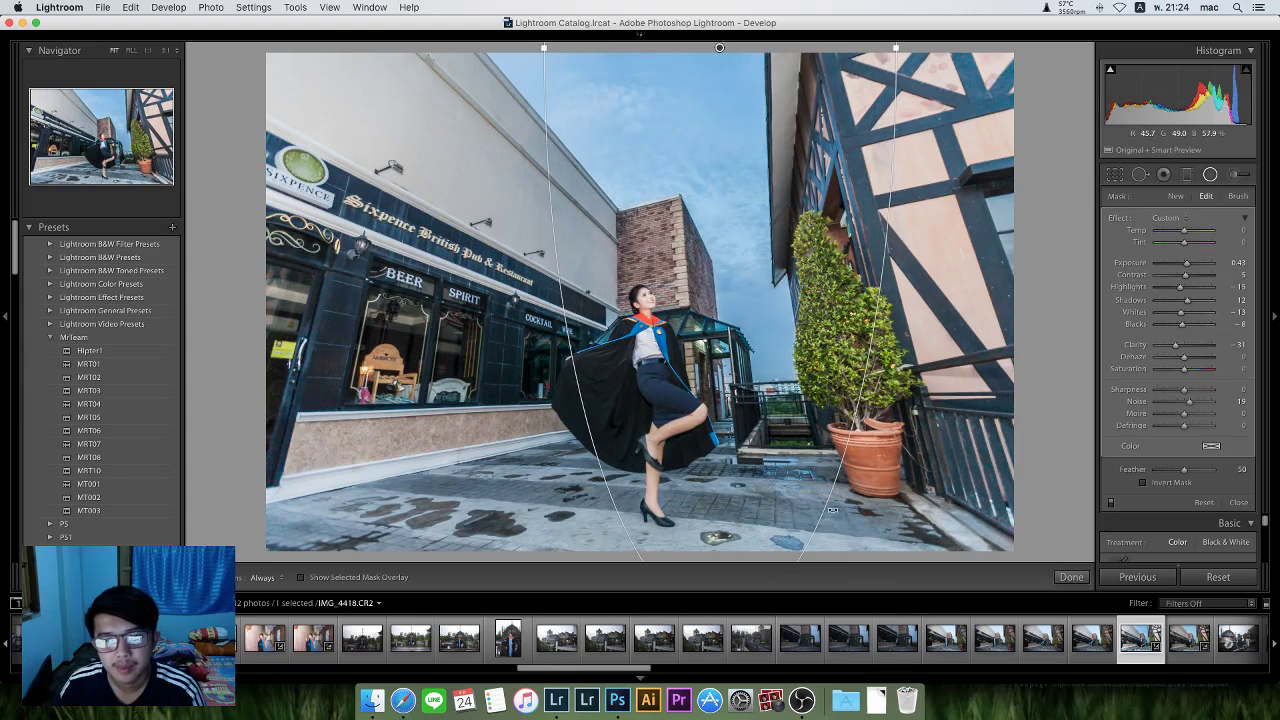
drag(824, 523, 733, 537)
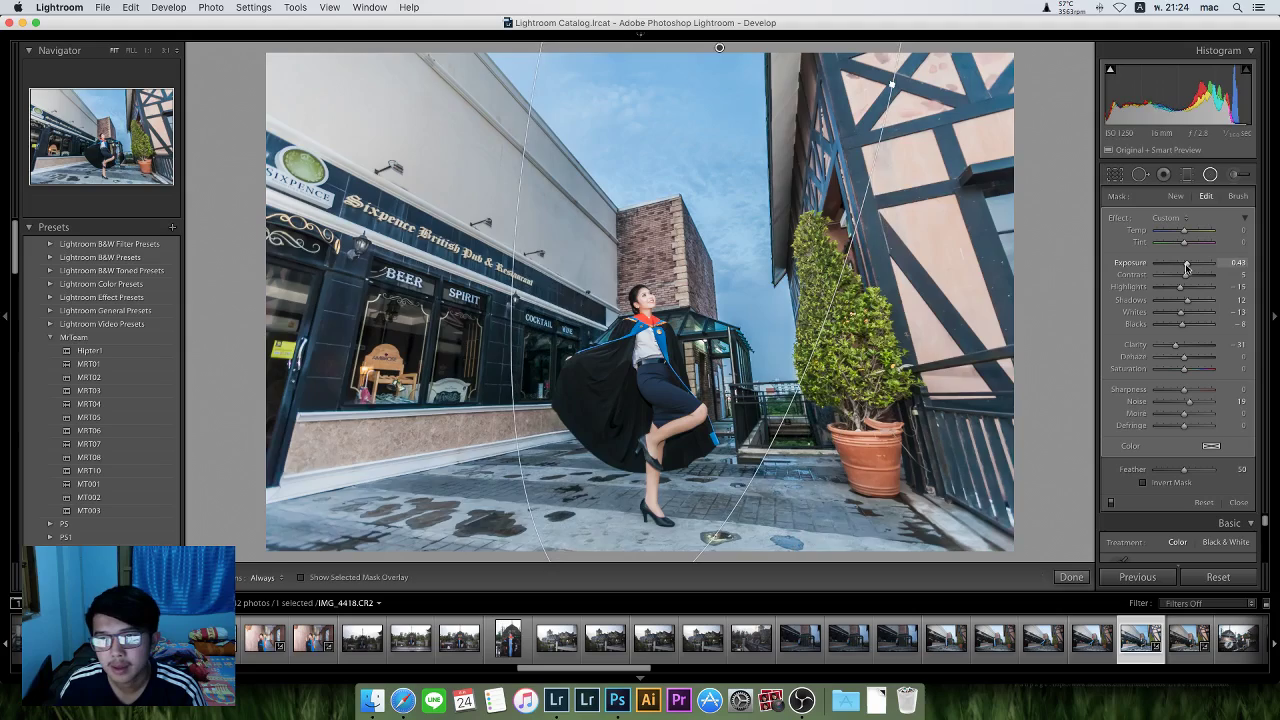
Set the radial filter's Exposure to −0.90, reposition and widen the ellipse around the woman, and close the filter.
drag(1187, 266, 1178, 268)
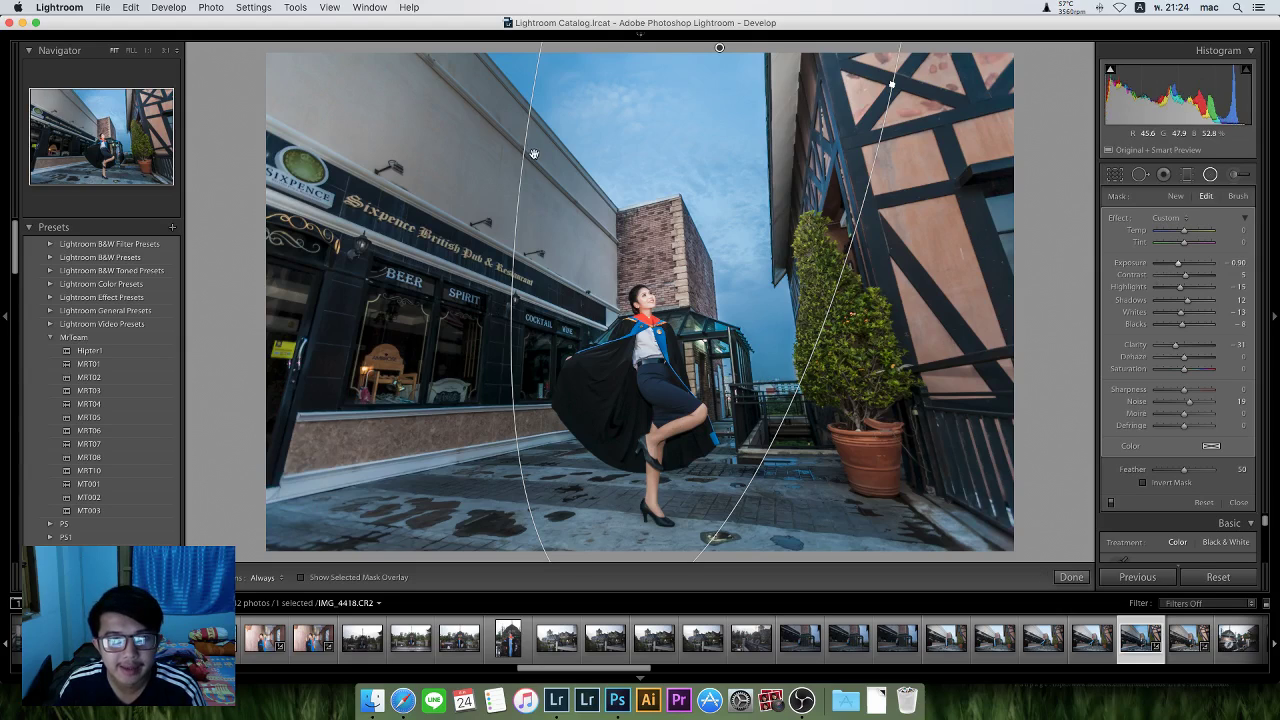
drag(708, 127, 707, 166)
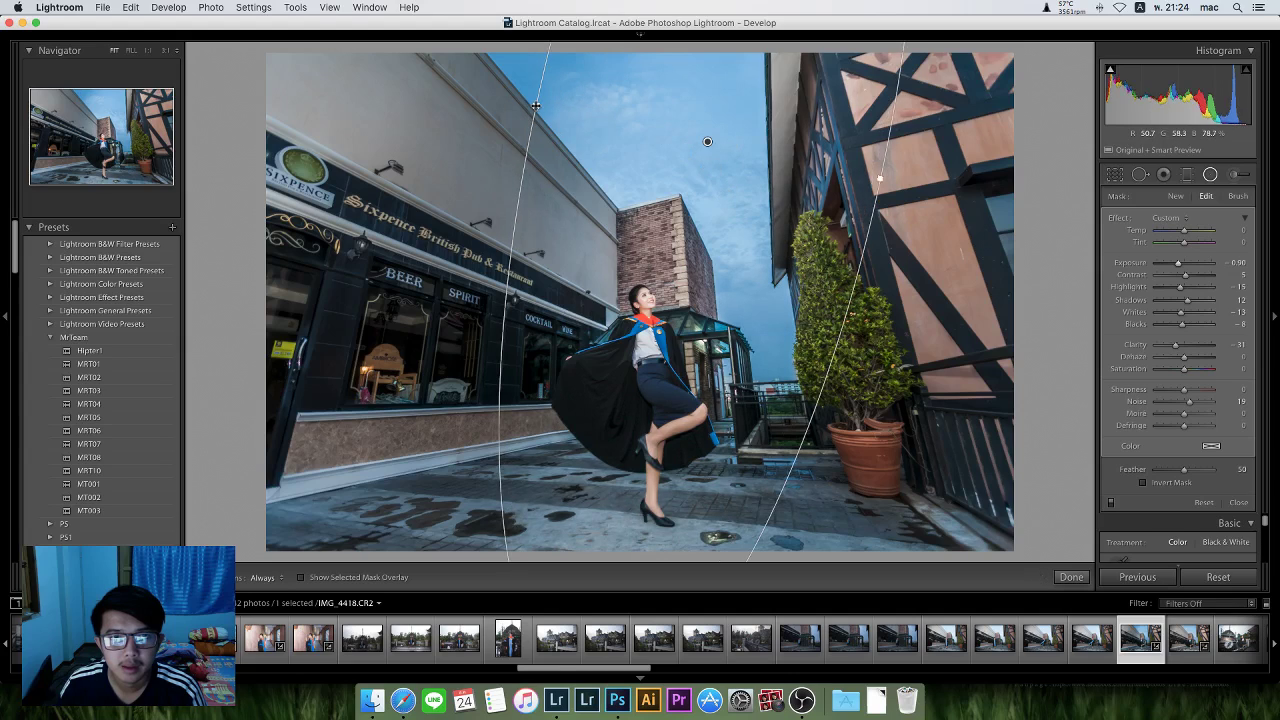
drag(533, 105, 517, 103)
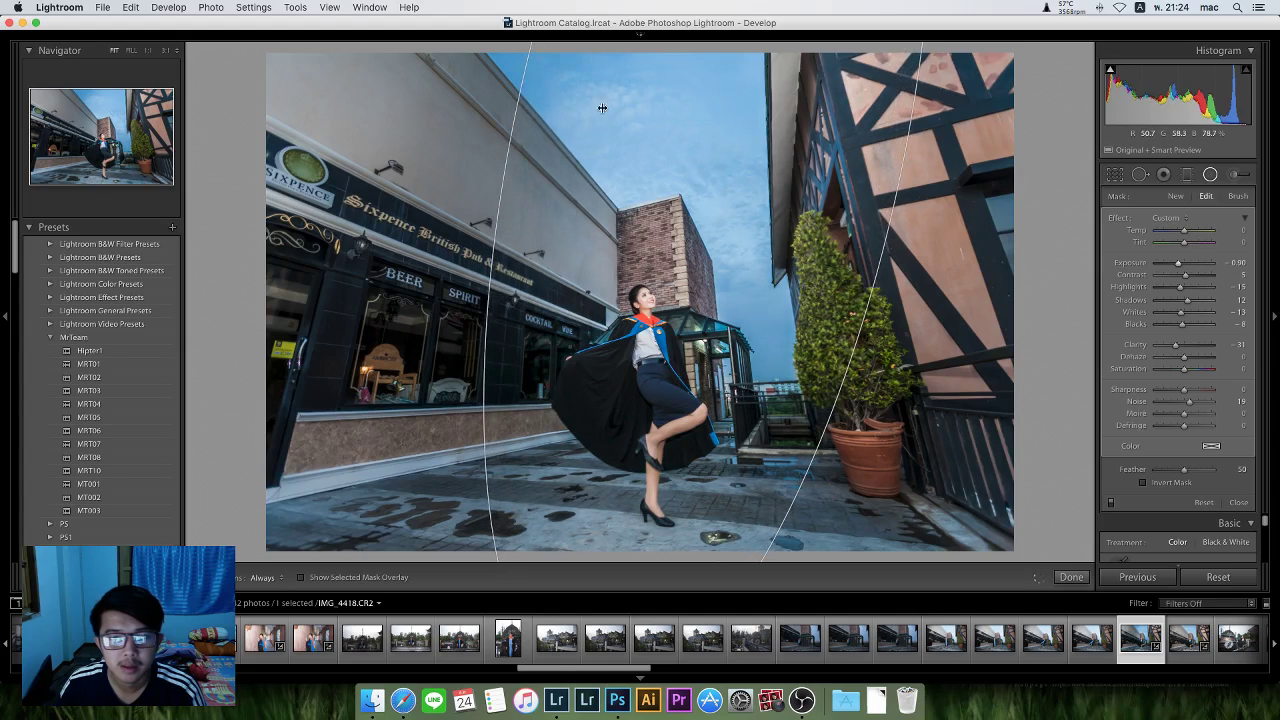
drag(744, 122, 765, 62)
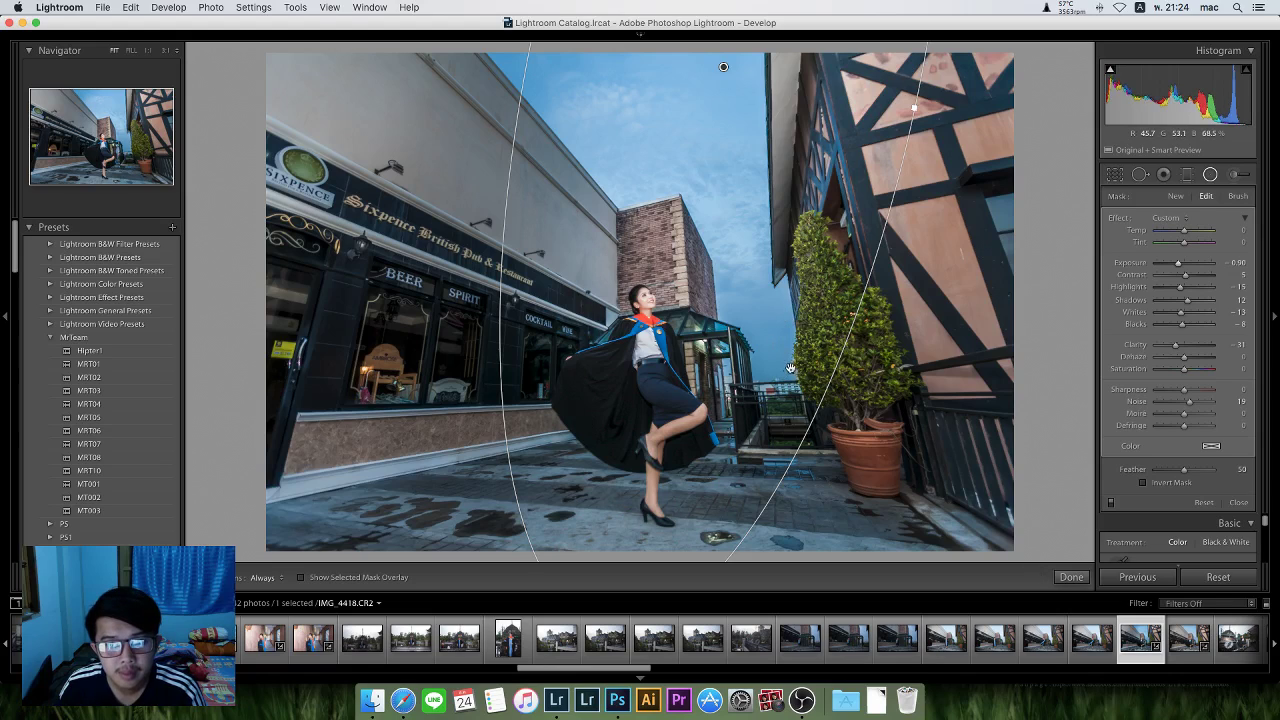
mouse_move(724, 67)
mouse_down()
mouse_move(754, 63)
mouse_move(755, 112)
mouse_move(734, 103)
mouse_move(740, 51)
mouse_up()
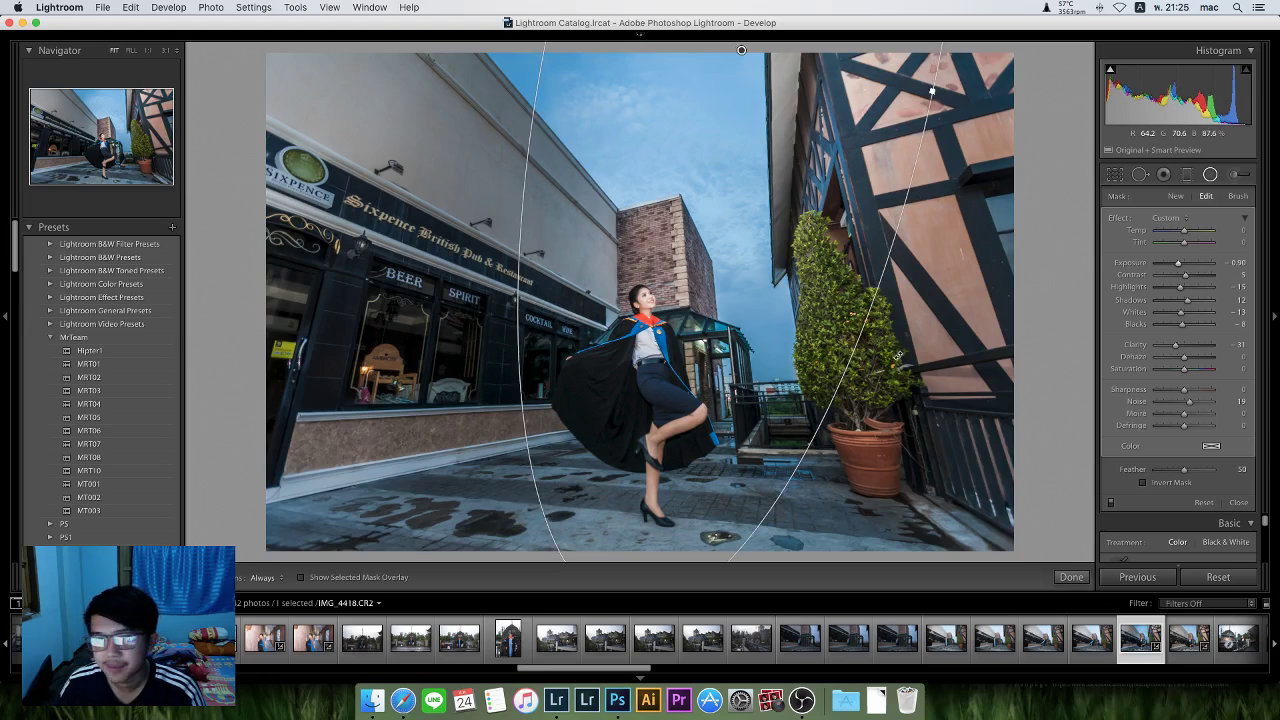
drag(828, 431, 800, 432)
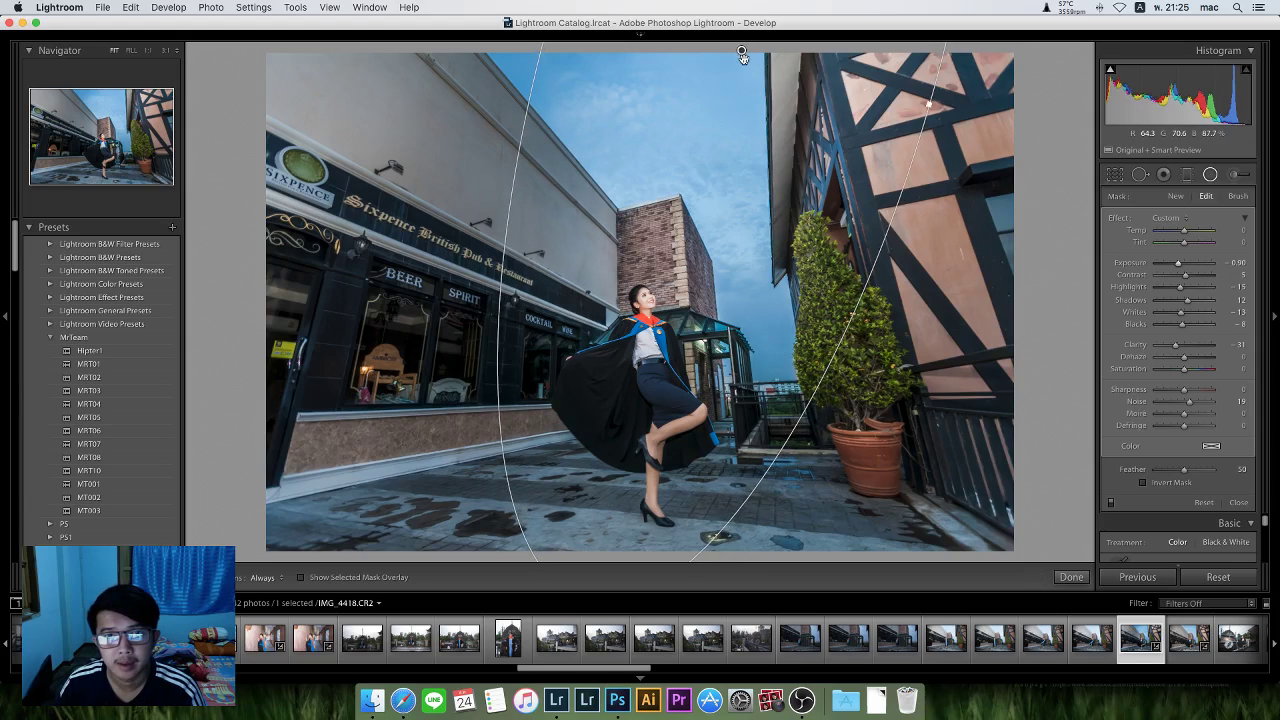
drag(742, 50, 695, 51)
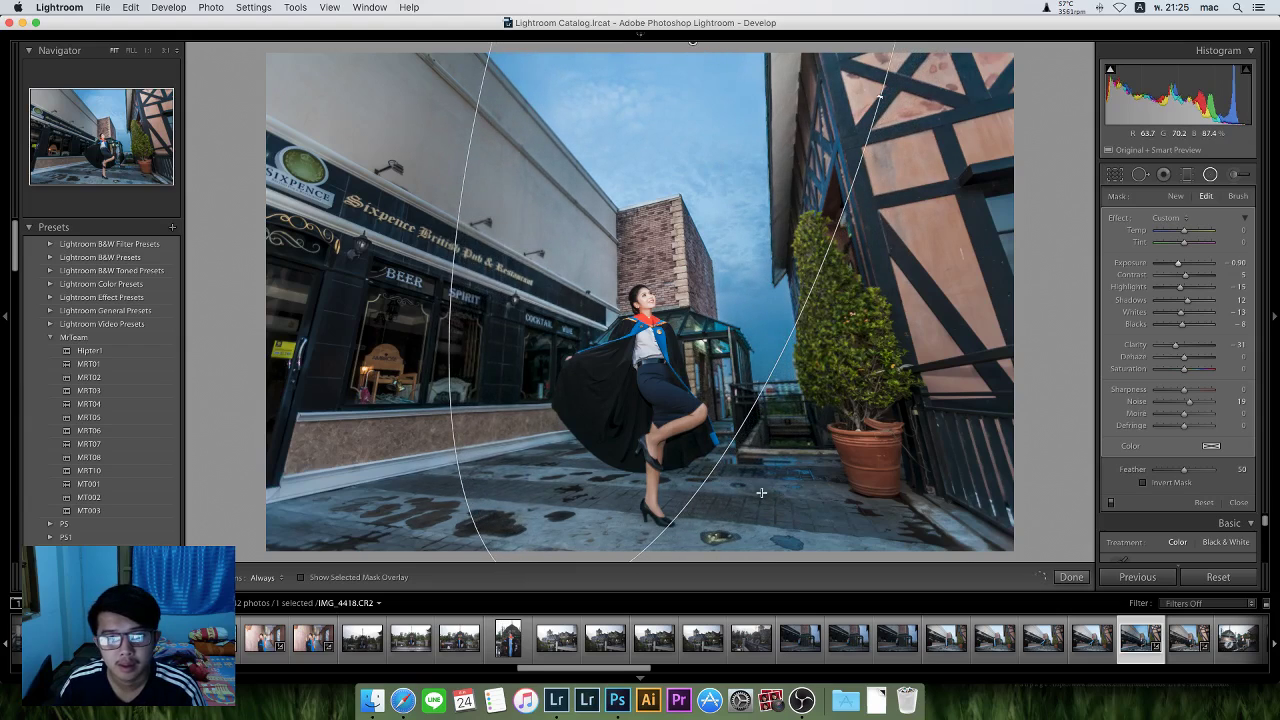
drag(724, 476, 767, 477)
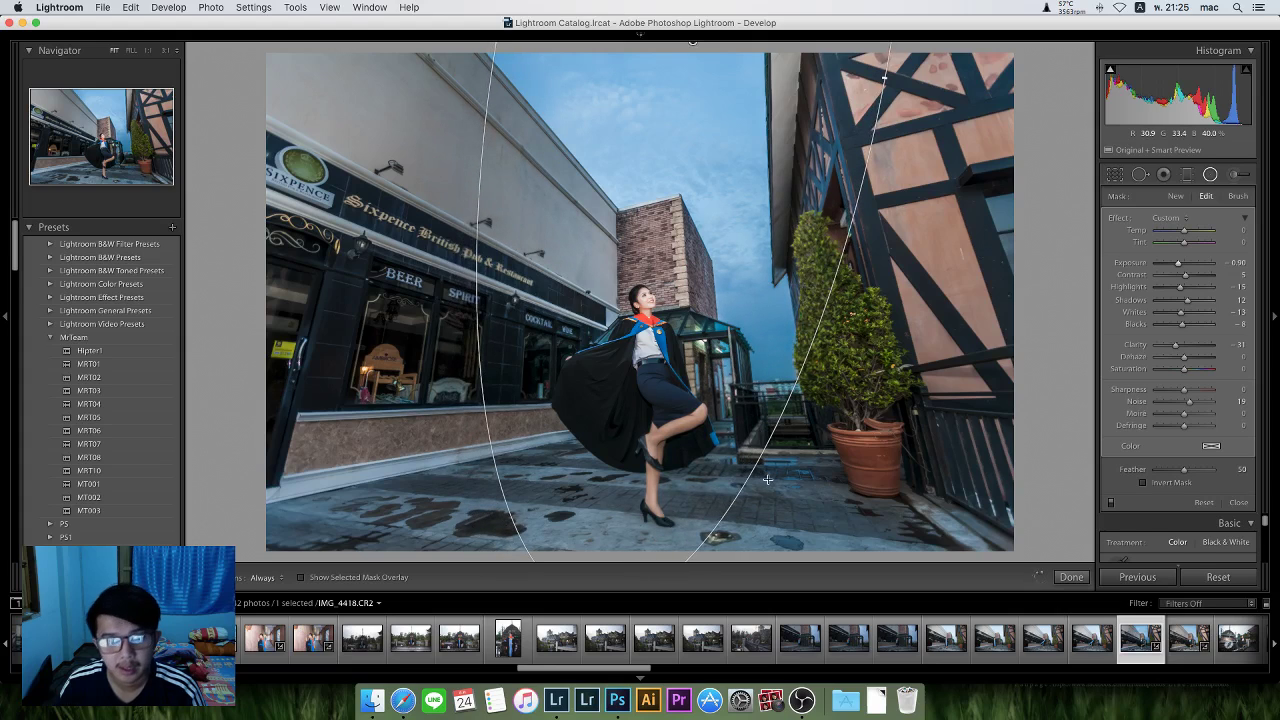
click(1210, 175)
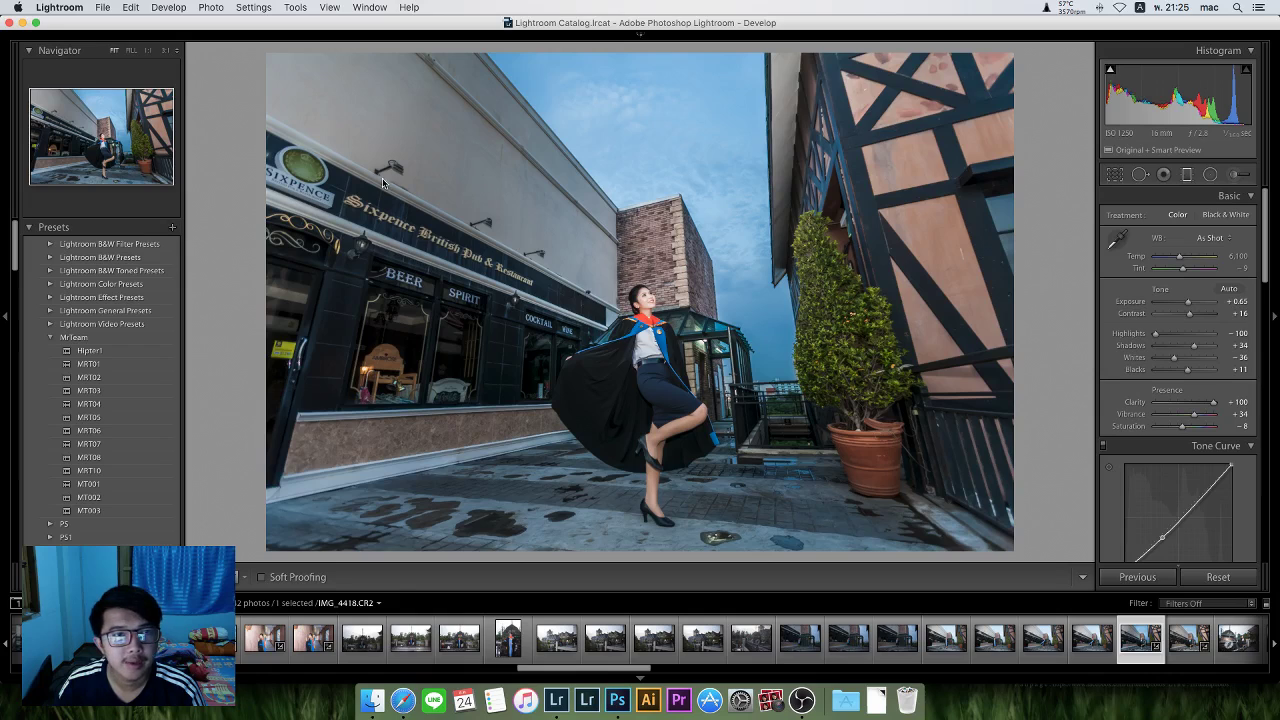
Draw a slanted graduated filter over the pub facade with Exposure −0.80 and Clarity 24.
key(m)
drag(227, 94, 551, 228)
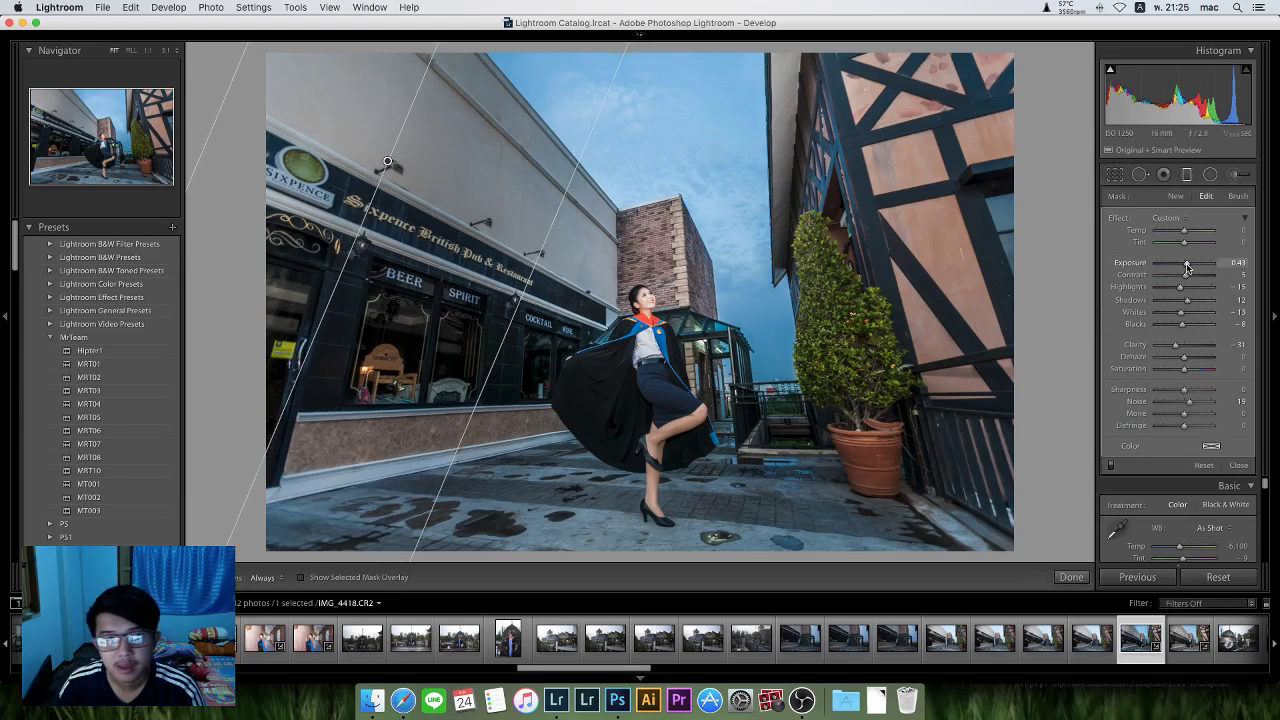
drag(1185, 266, 1183, 266)
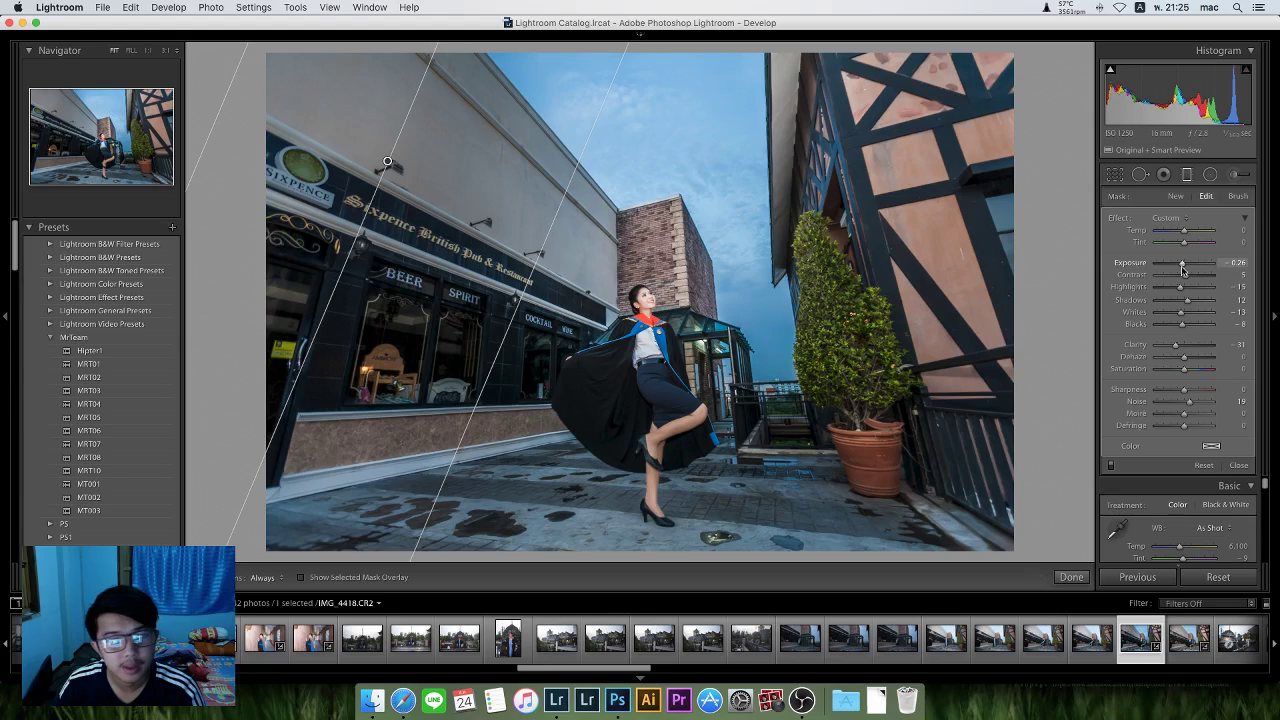
drag(1176, 345, 1187, 348)
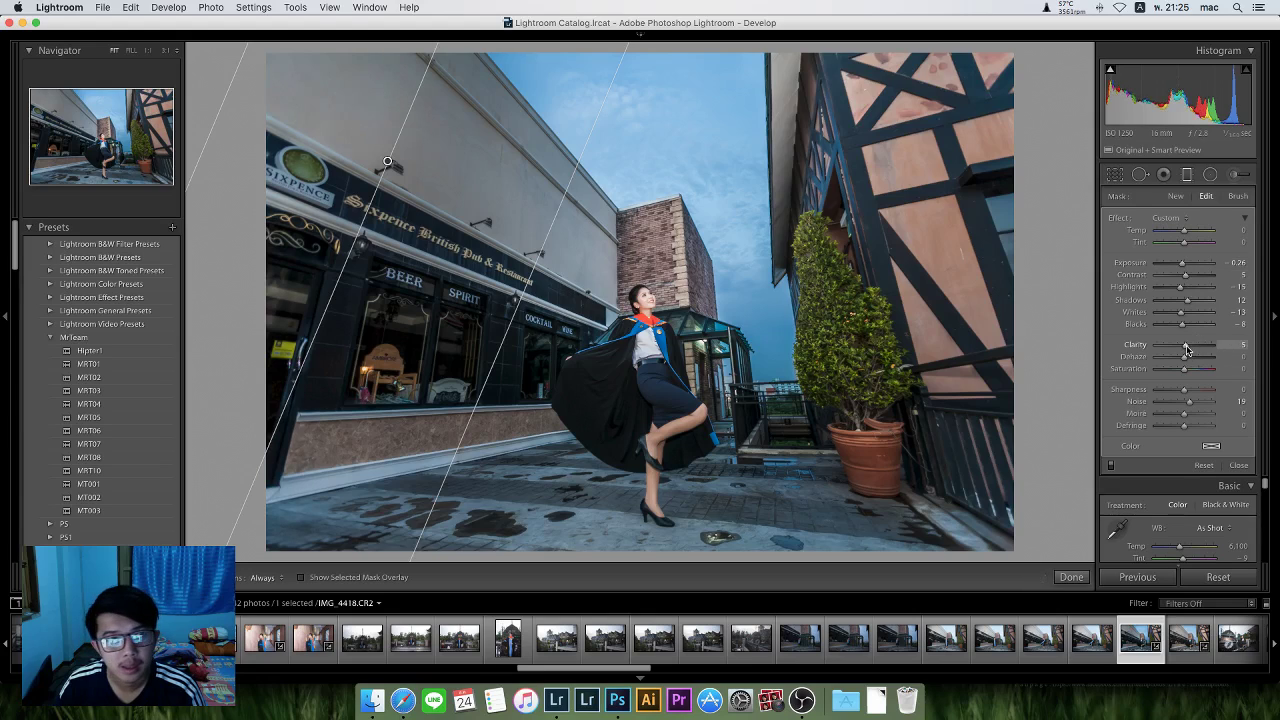
drag(1183, 266, 1180, 268)
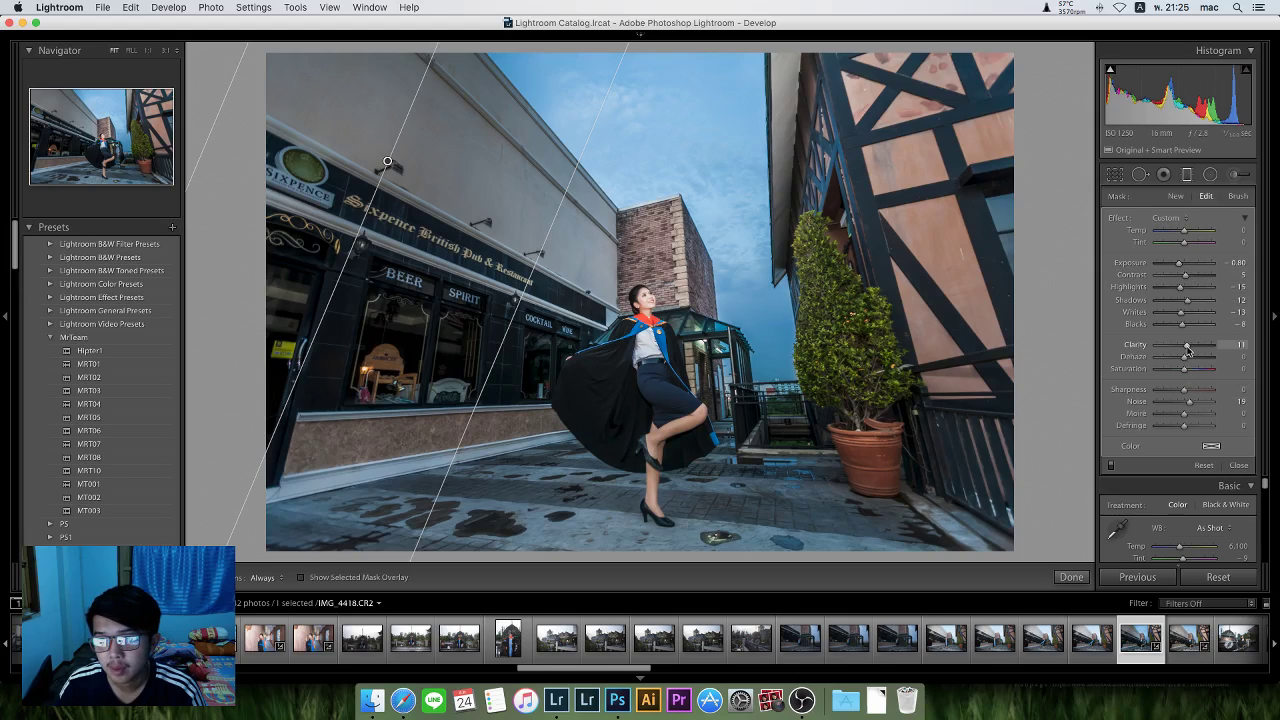
drag(1189, 347, 1192, 348)
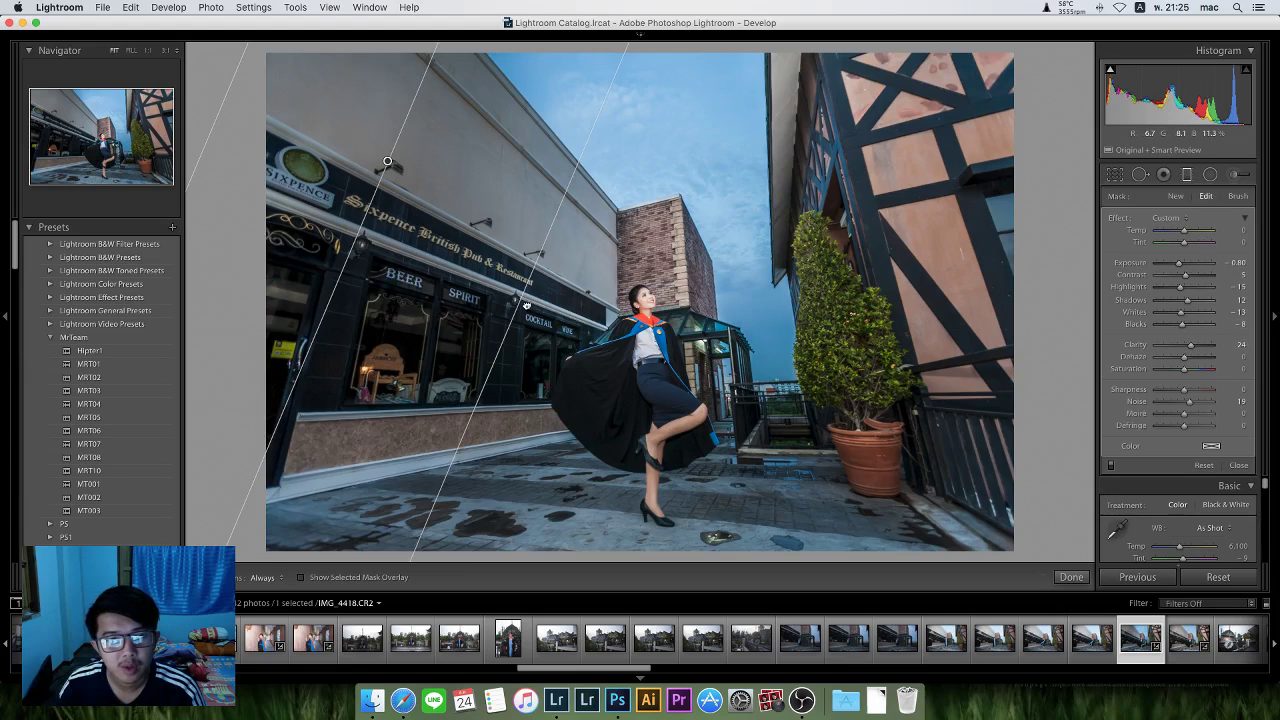
Extend the pub-side gradient slightly toward the woman, set its Clarity to 70 and close the filter.
drag(527, 305, 584, 272)
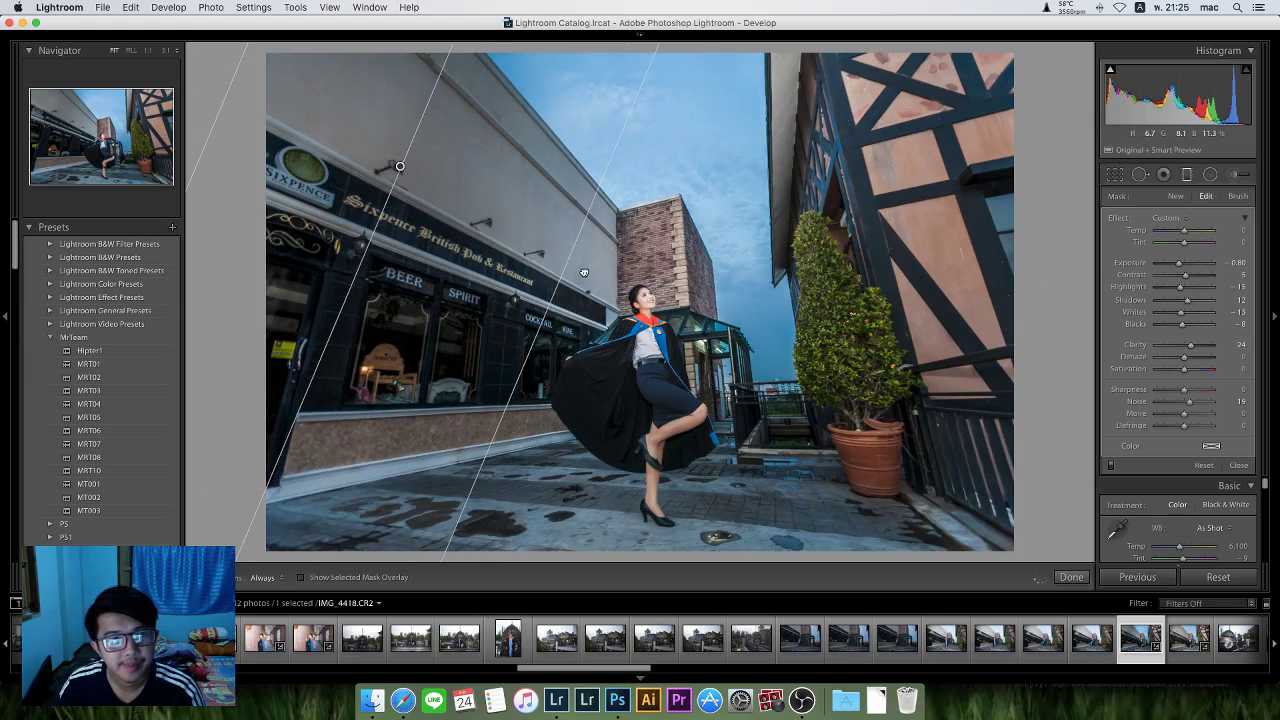
click(1205, 348)
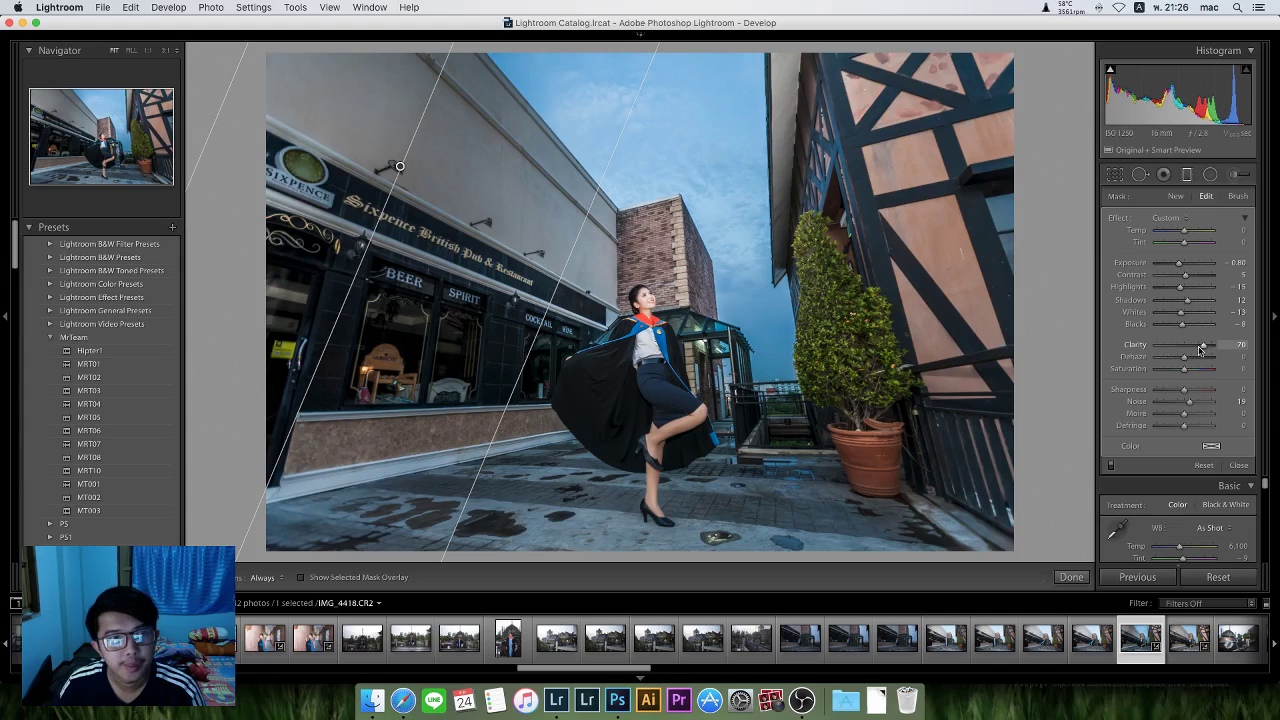
click(1187, 175)
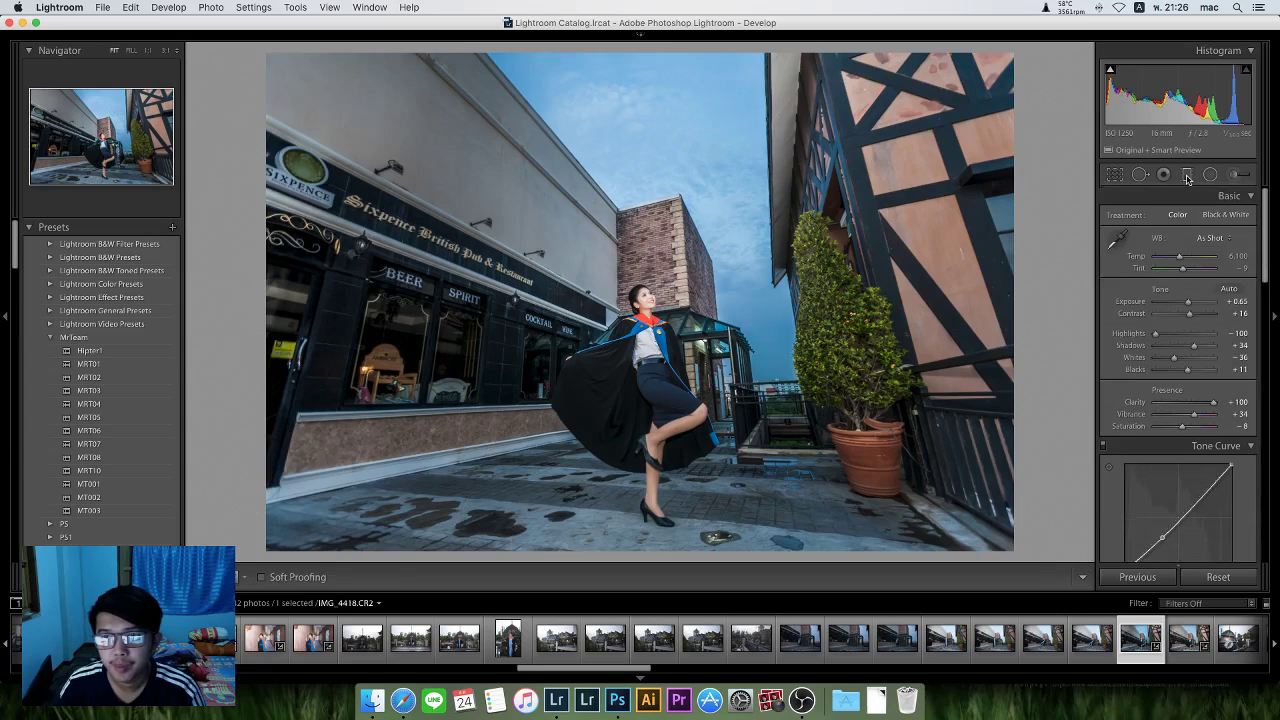
Add a near-vertical graduated filter over the timbered building and potted tree with Exposure −0.48 and Clarity 68.
click(1187, 175)
drag(1040, 63, 604, 120)
drag(820, 93, 833, 287)
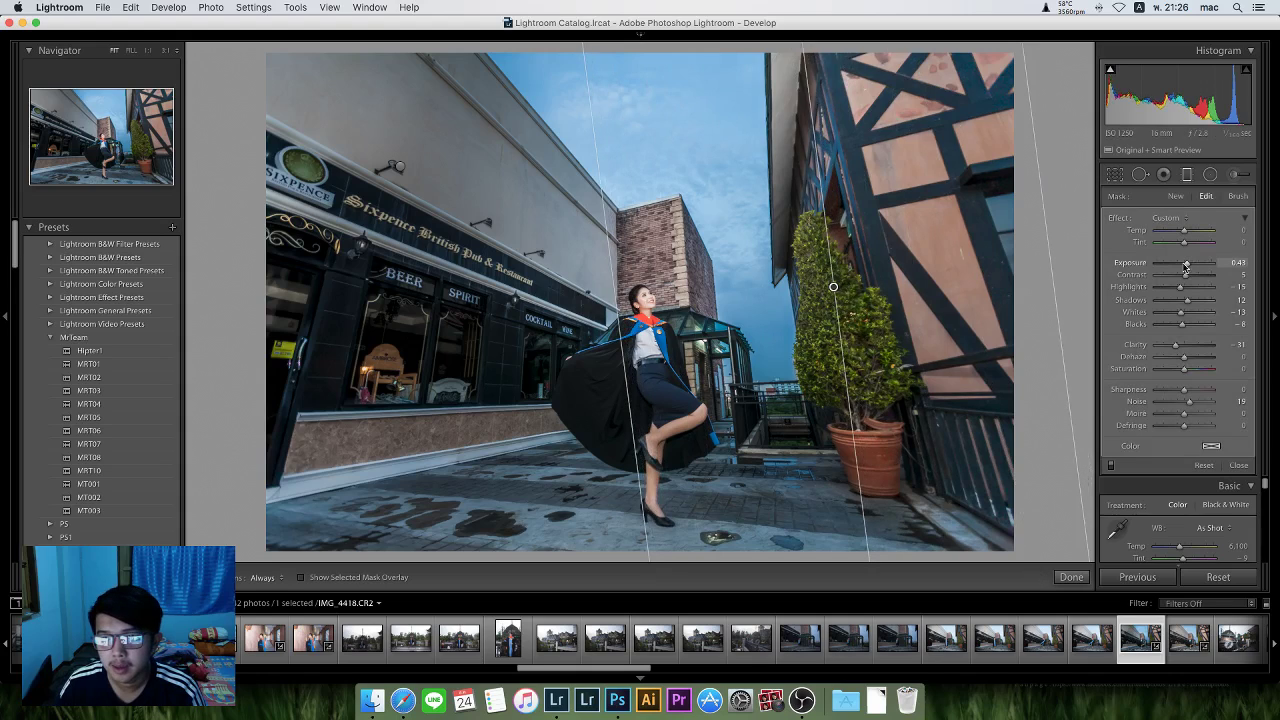
drag(1186, 267, 1181, 267)
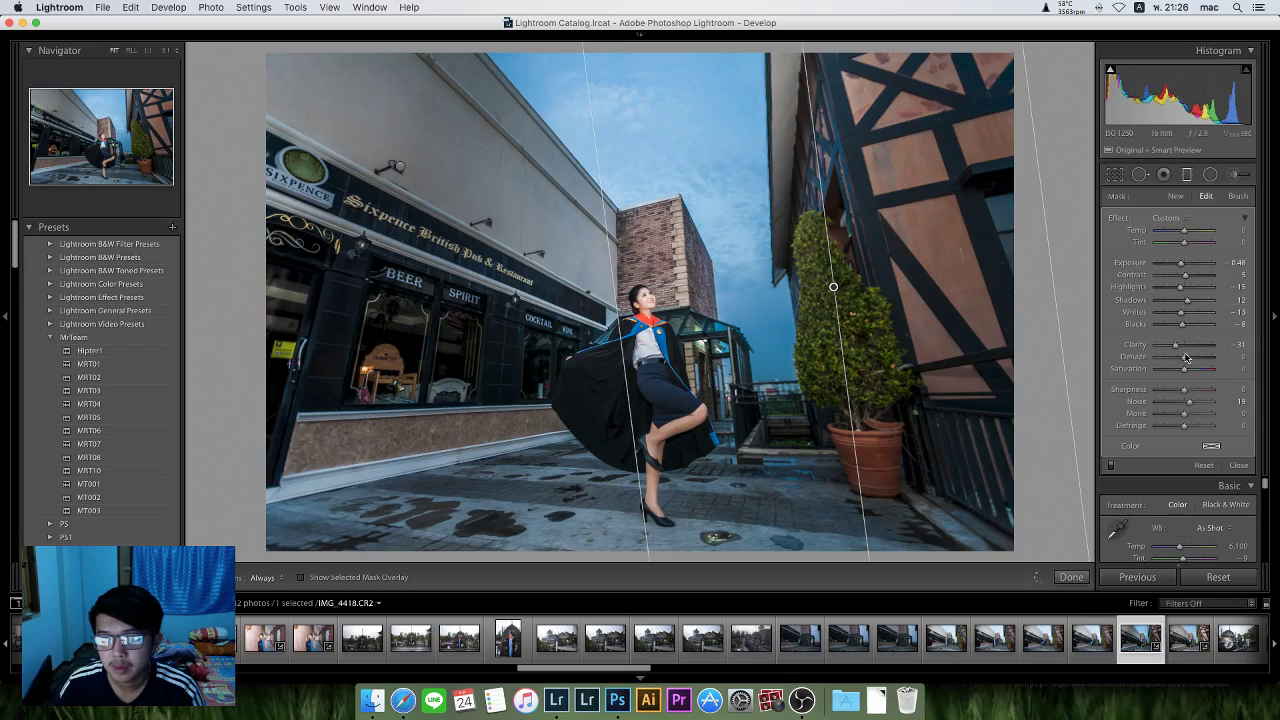
drag(1176, 345, 1203, 353)
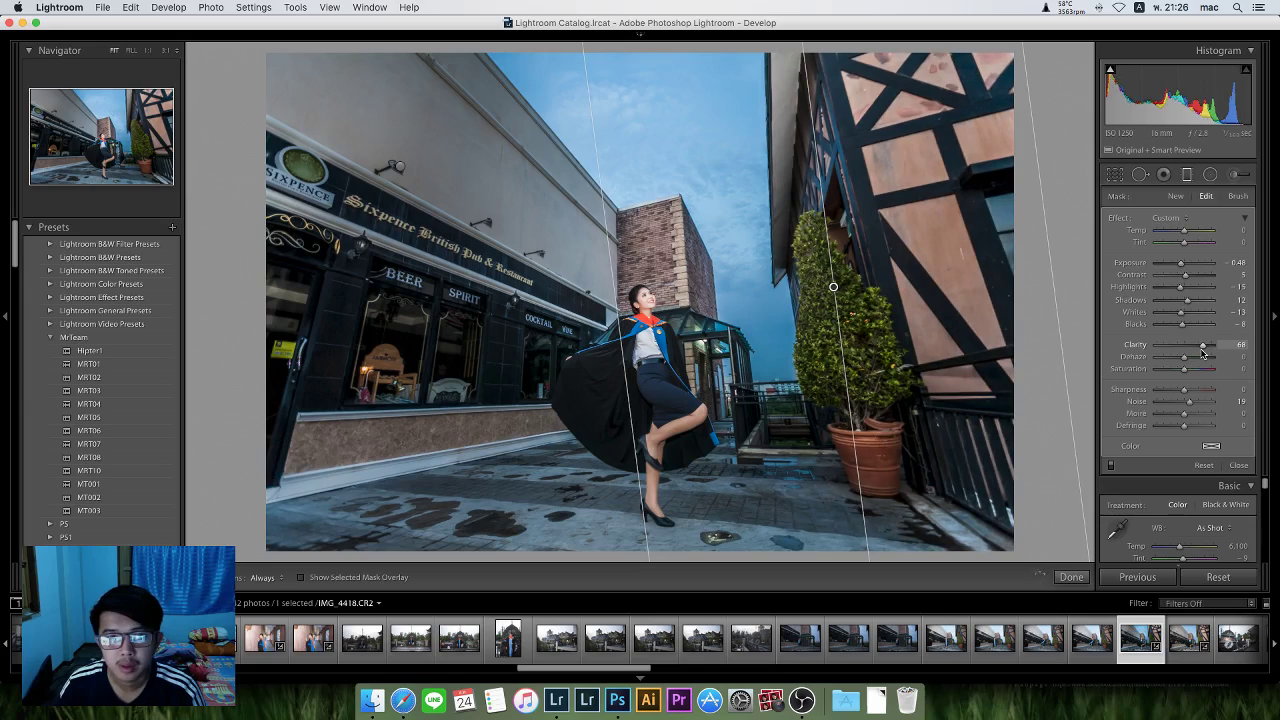
click(1188, 174)
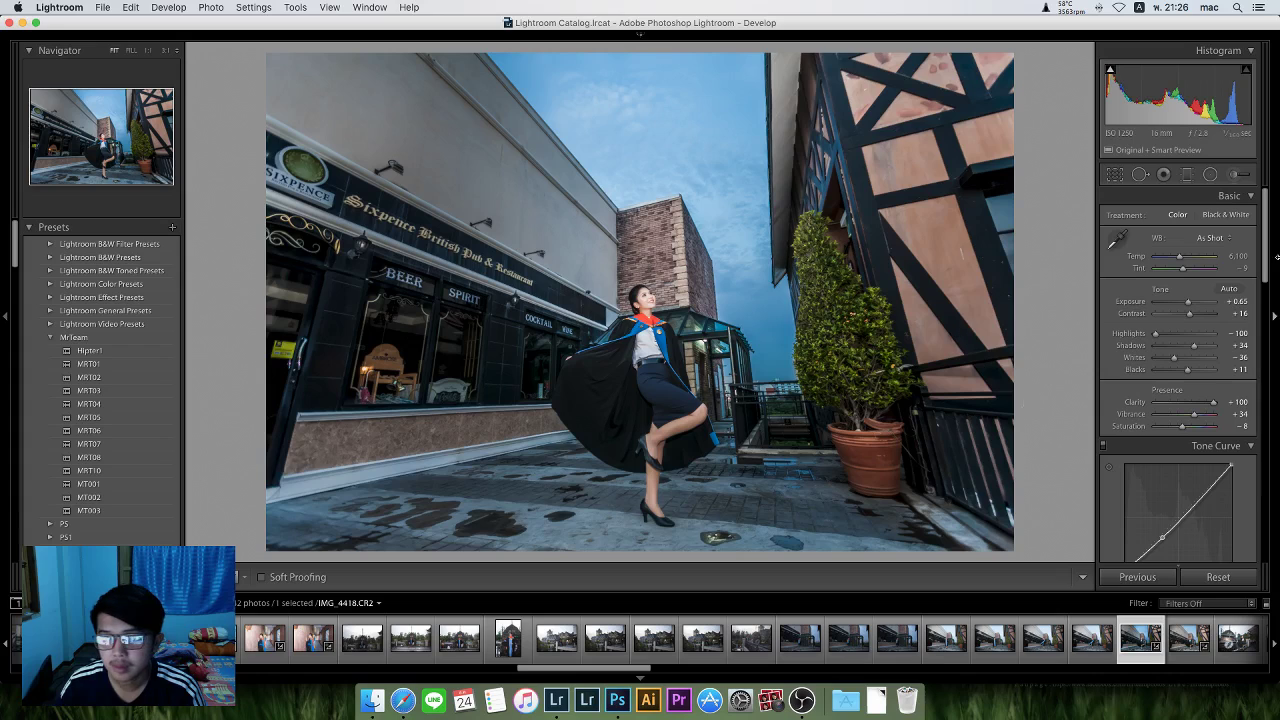
drag(1266, 248, 1271, 354)
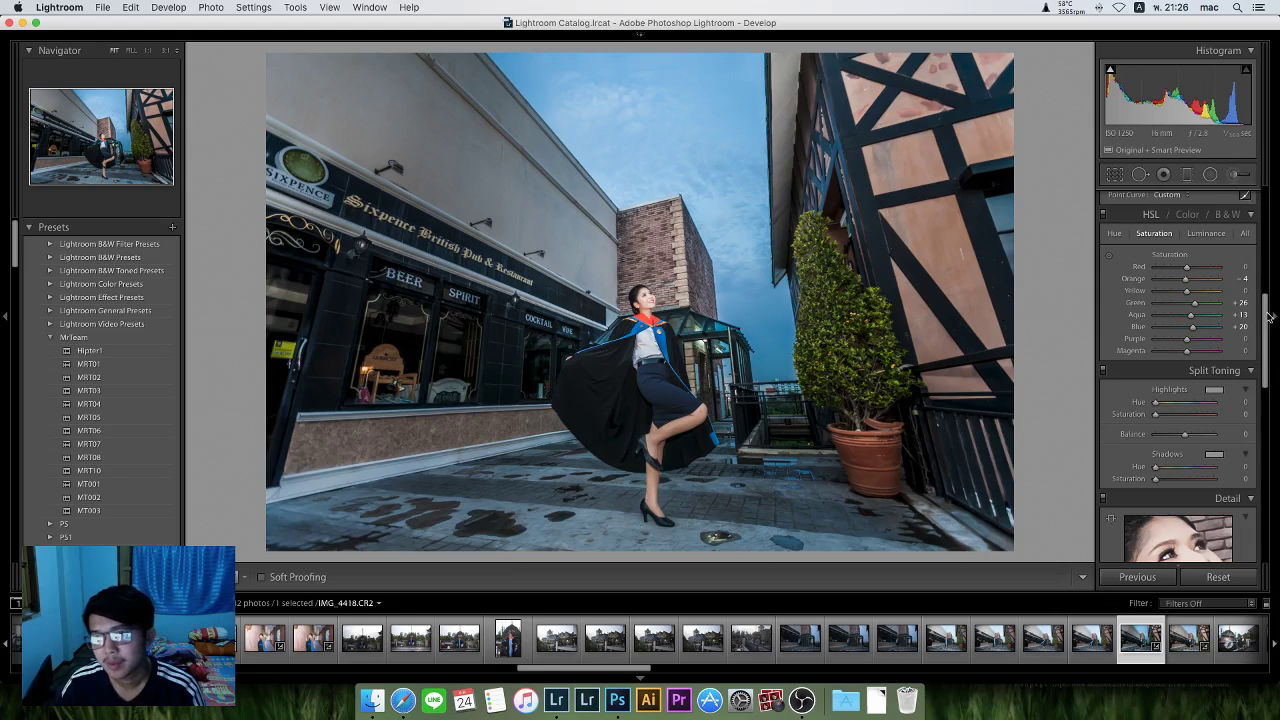
scroll(1268, 316, down, 3)
scroll(1268, 318, up, 2)
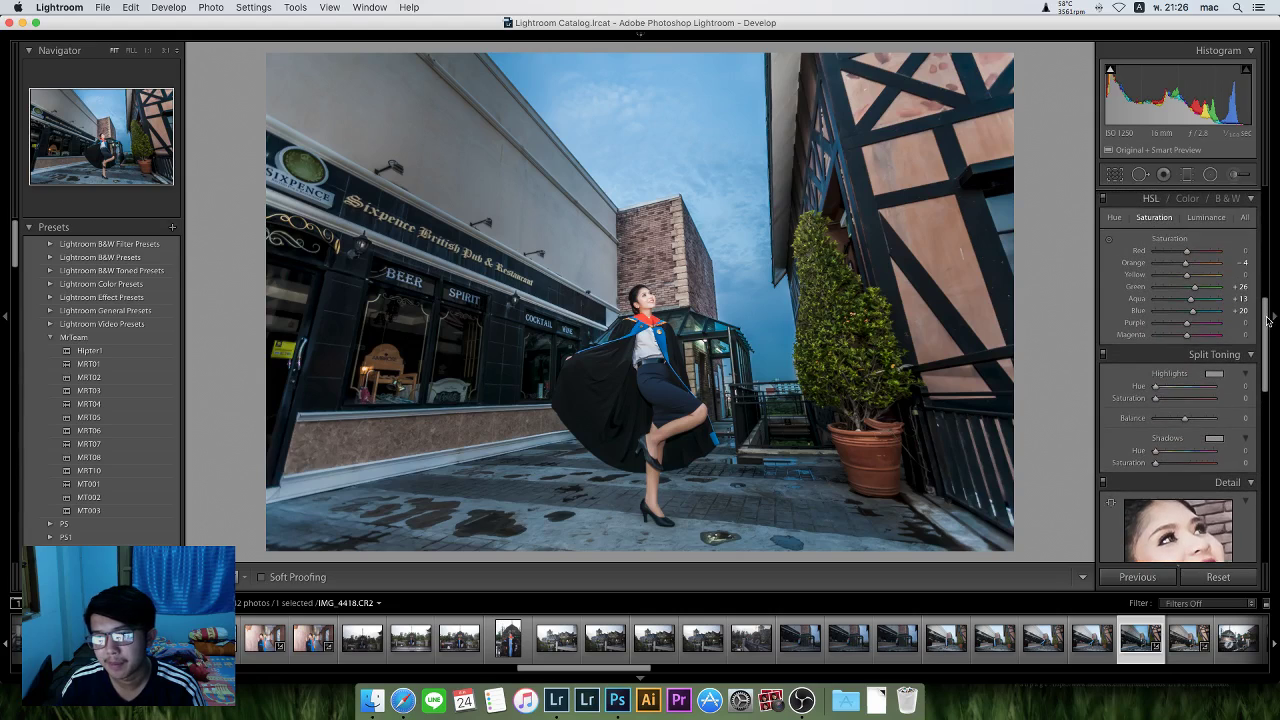
drag(1268, 320, 1266, 206)
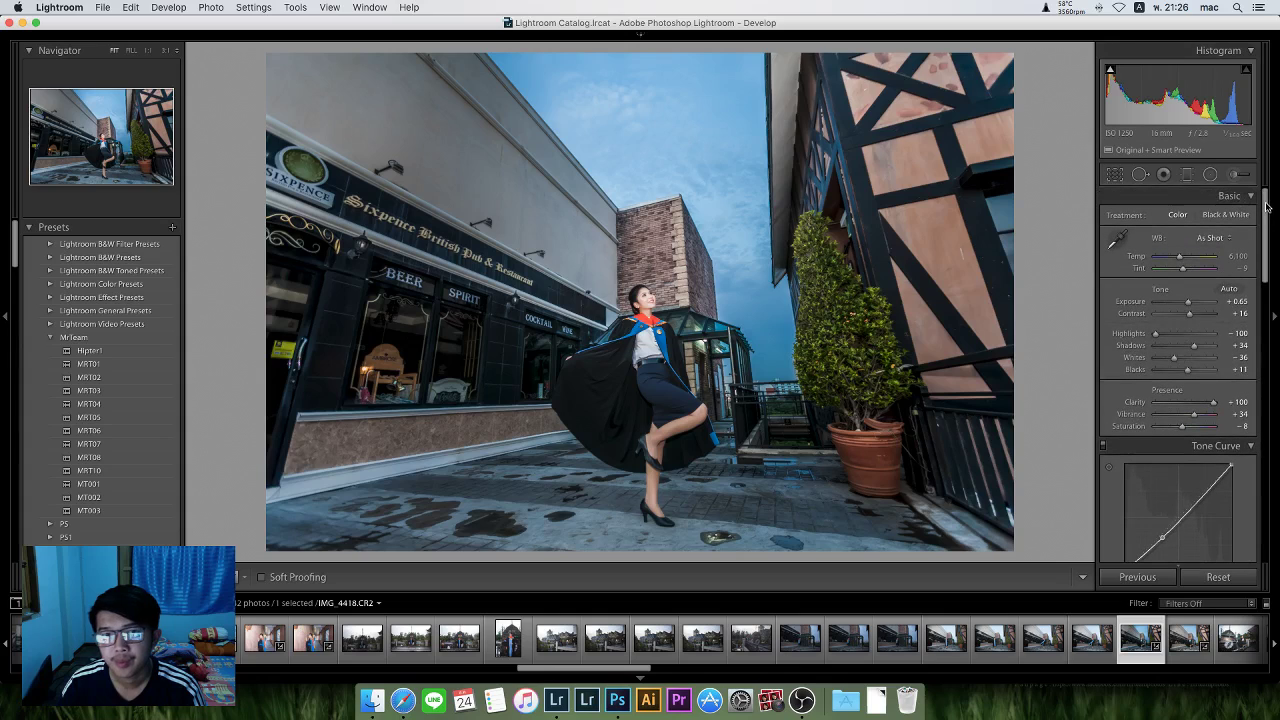
Send the photo to Photoshop CC 2015 for editing, opening it anyway at the Camera Raw notice, and close IMG_7182.jpg there.
right_click(624, 301)
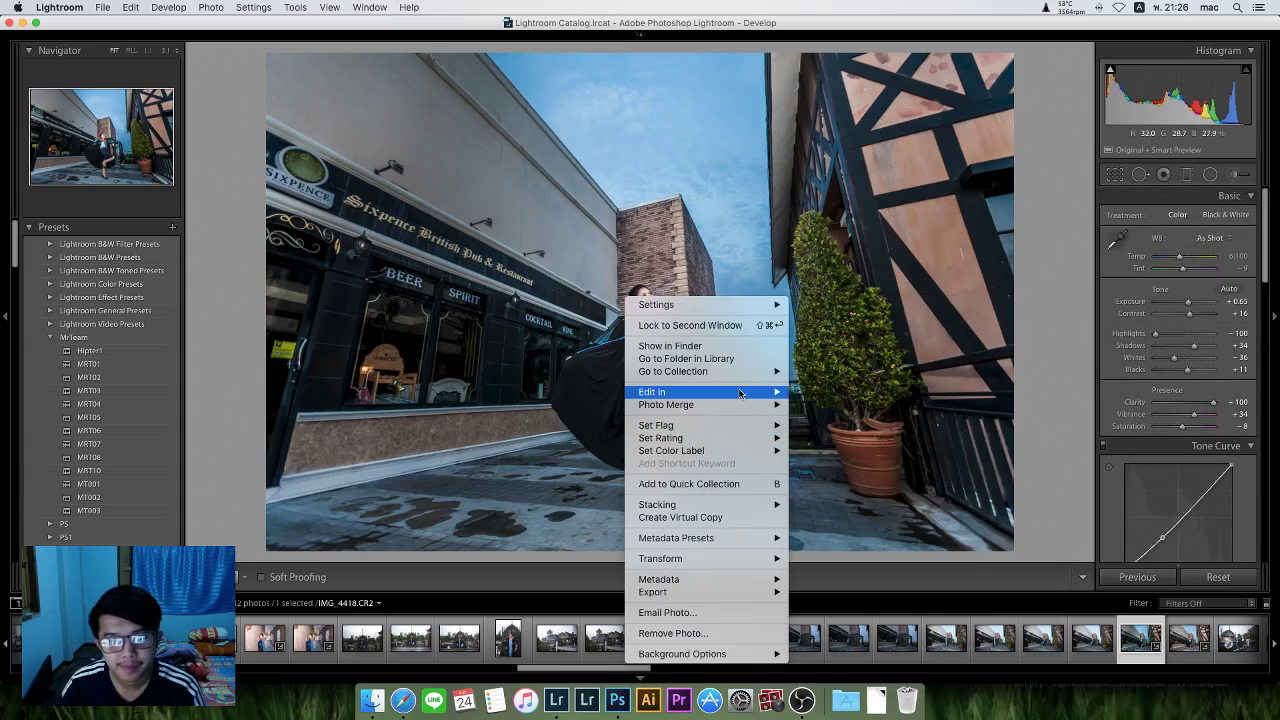
click(830, 391)
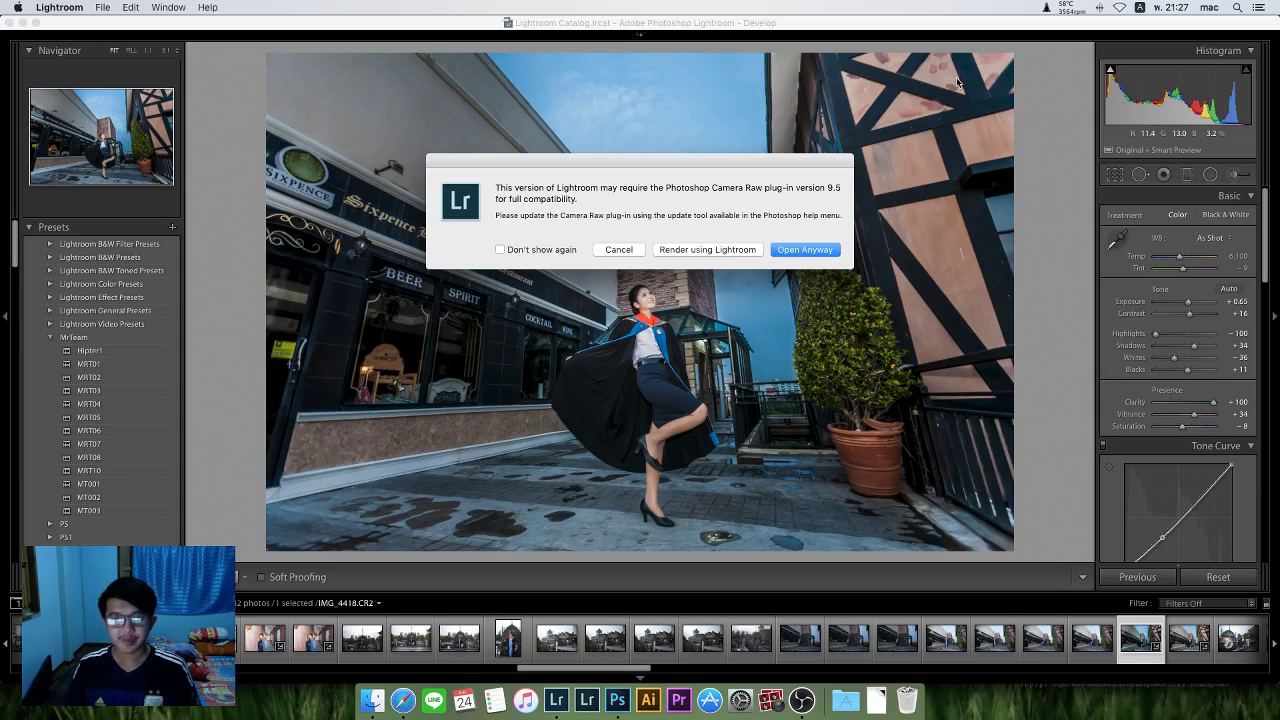
click(805, 250)
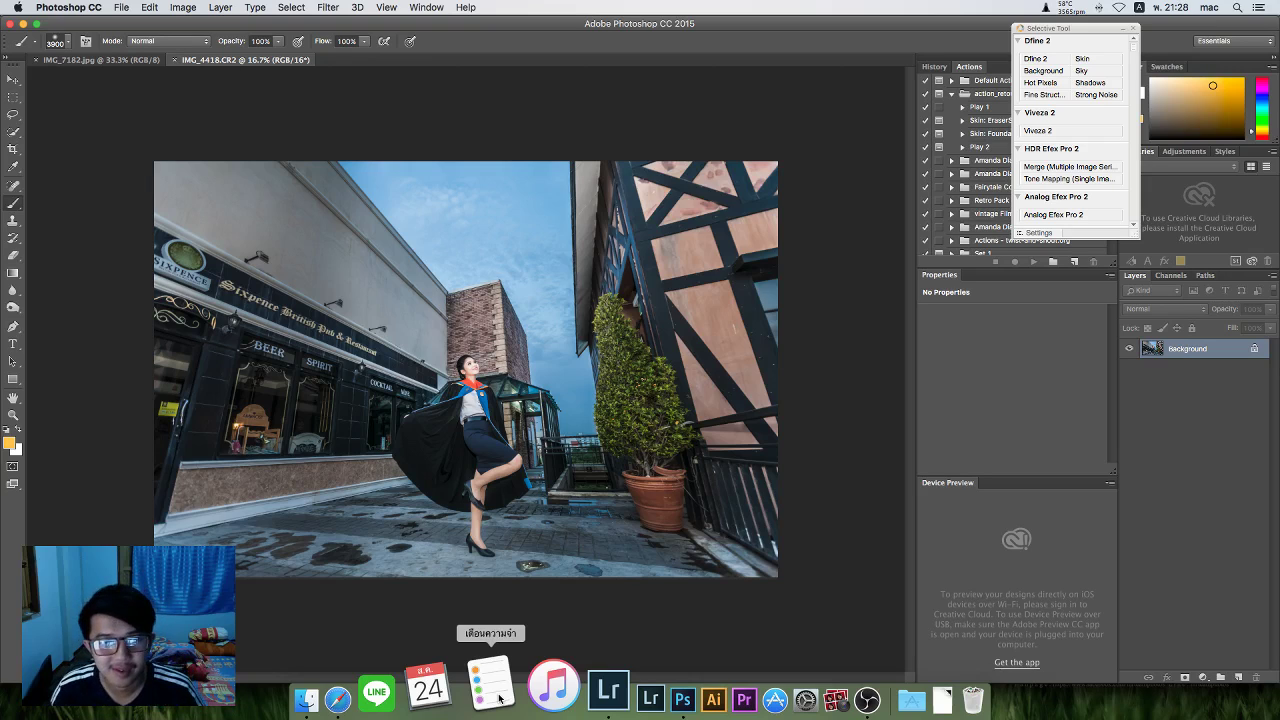
click(40, 62)
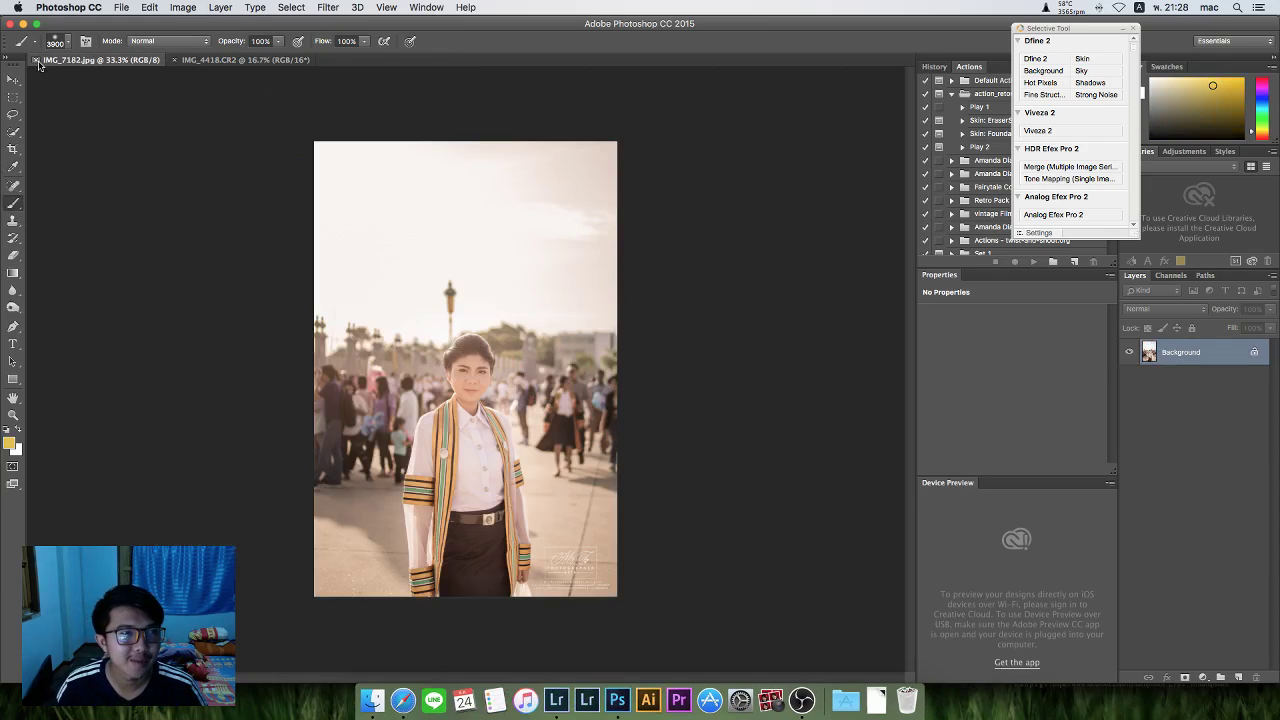
click(35, 60)
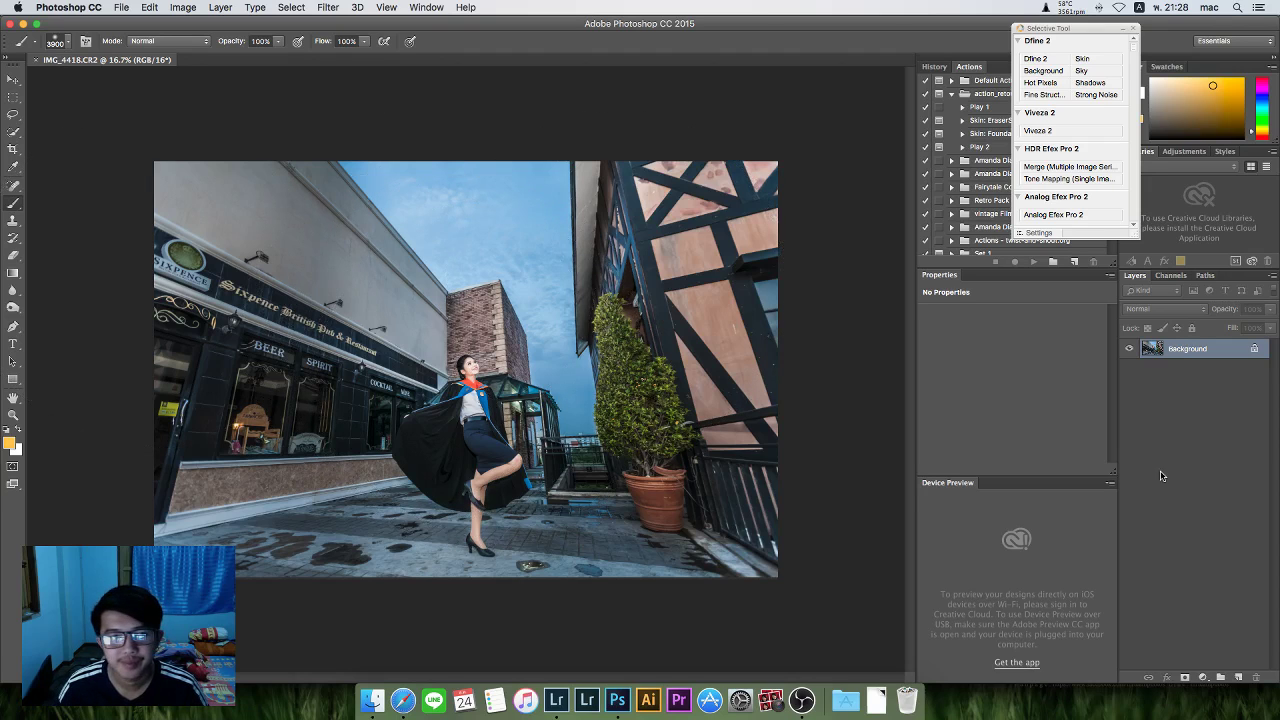
Launch the Color Efex Pro 4 filter from the Selective Tool on the photo.
click(1122, 28)
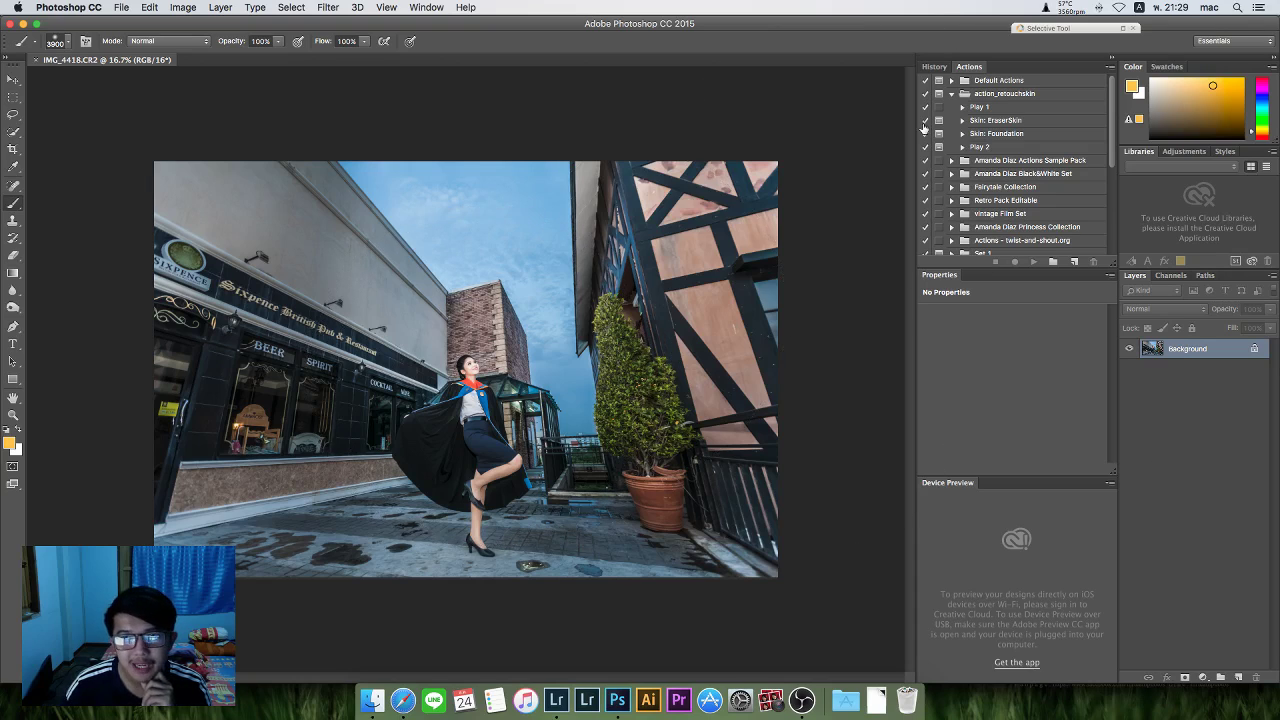
click(1120, 30)
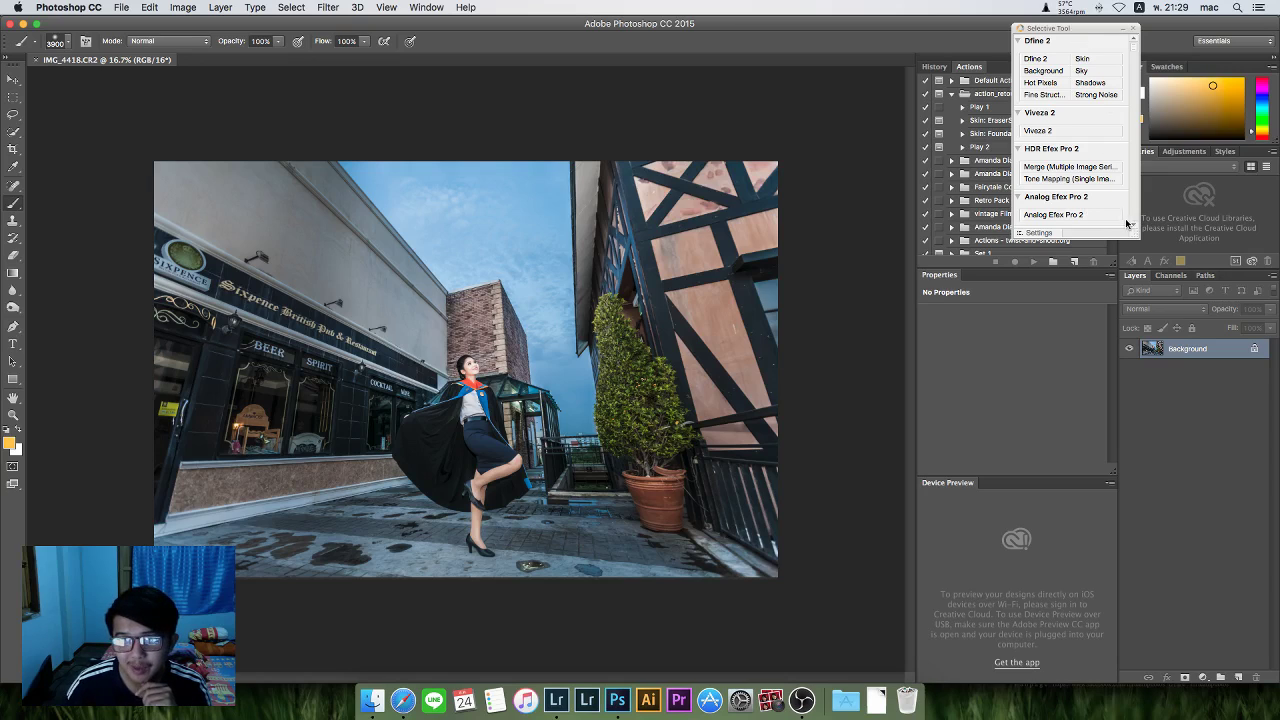
scroll(1135, 228, down, 5)
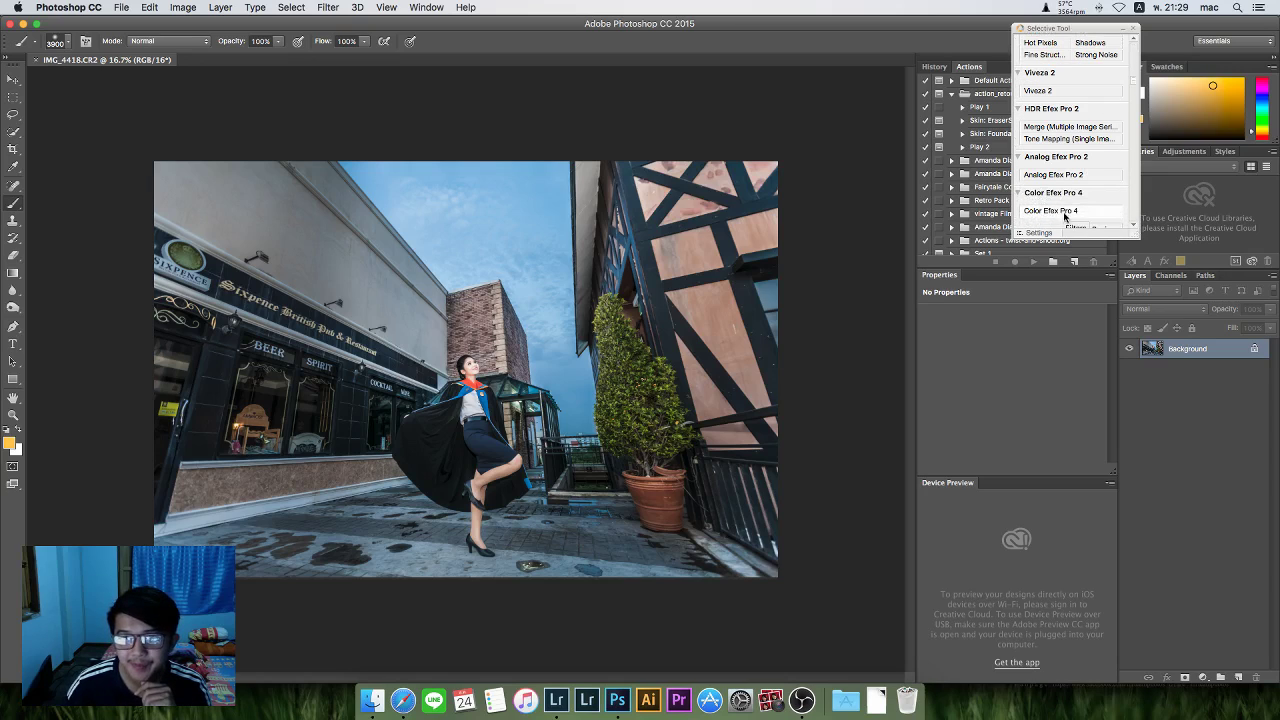
click(1065, 213)
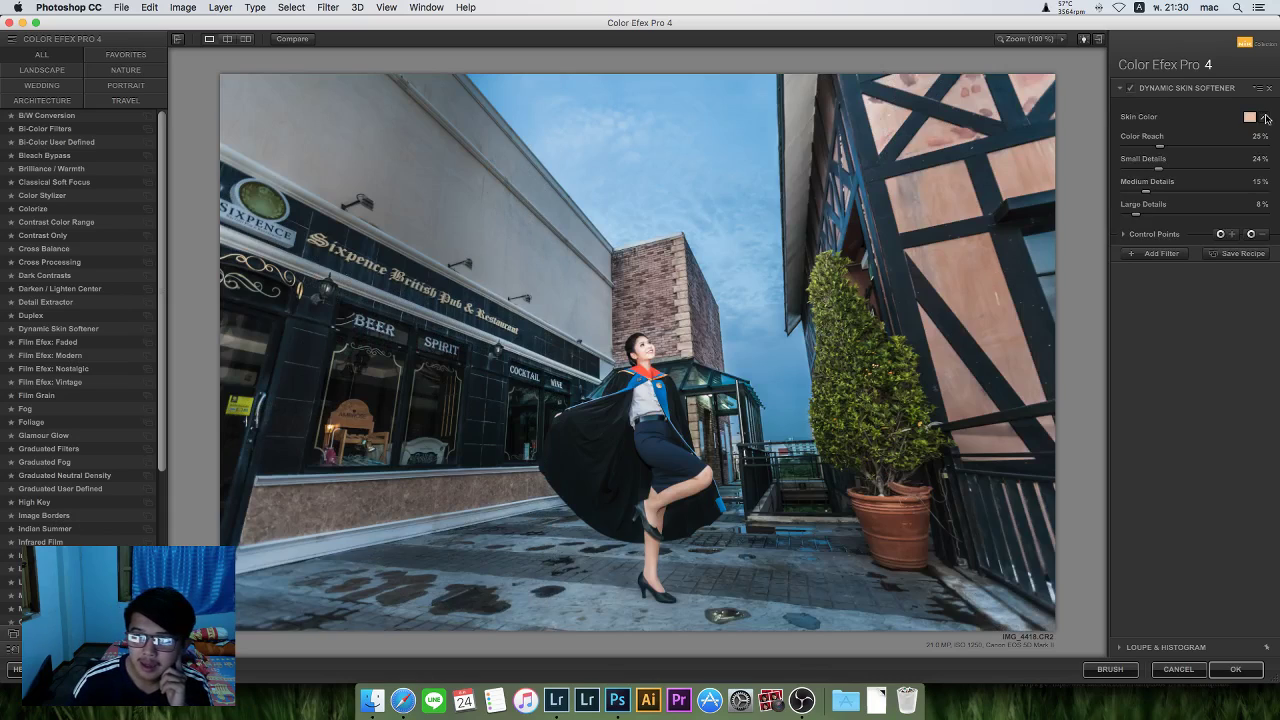
Sample the woman's face as the Dynamic Skin Softener's skin color and add a Detail Extractor filter.
click(647, 362)
click(1155, 256)
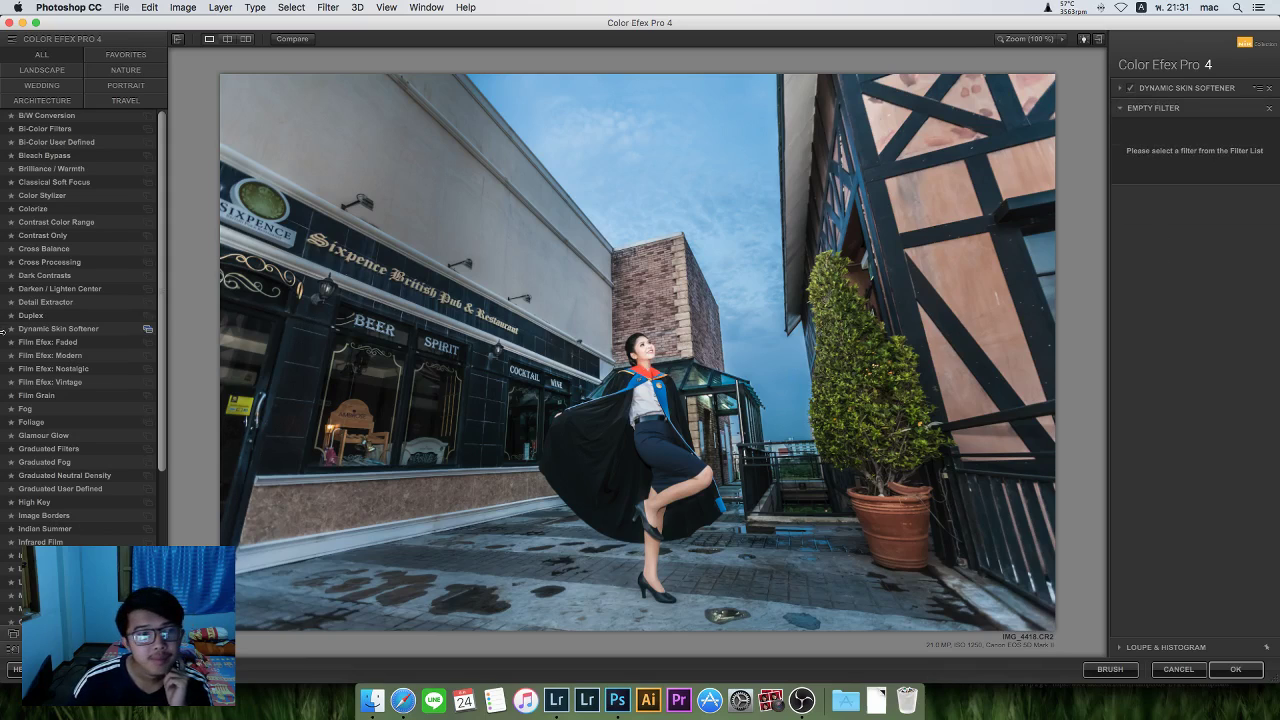
click(45, 302)
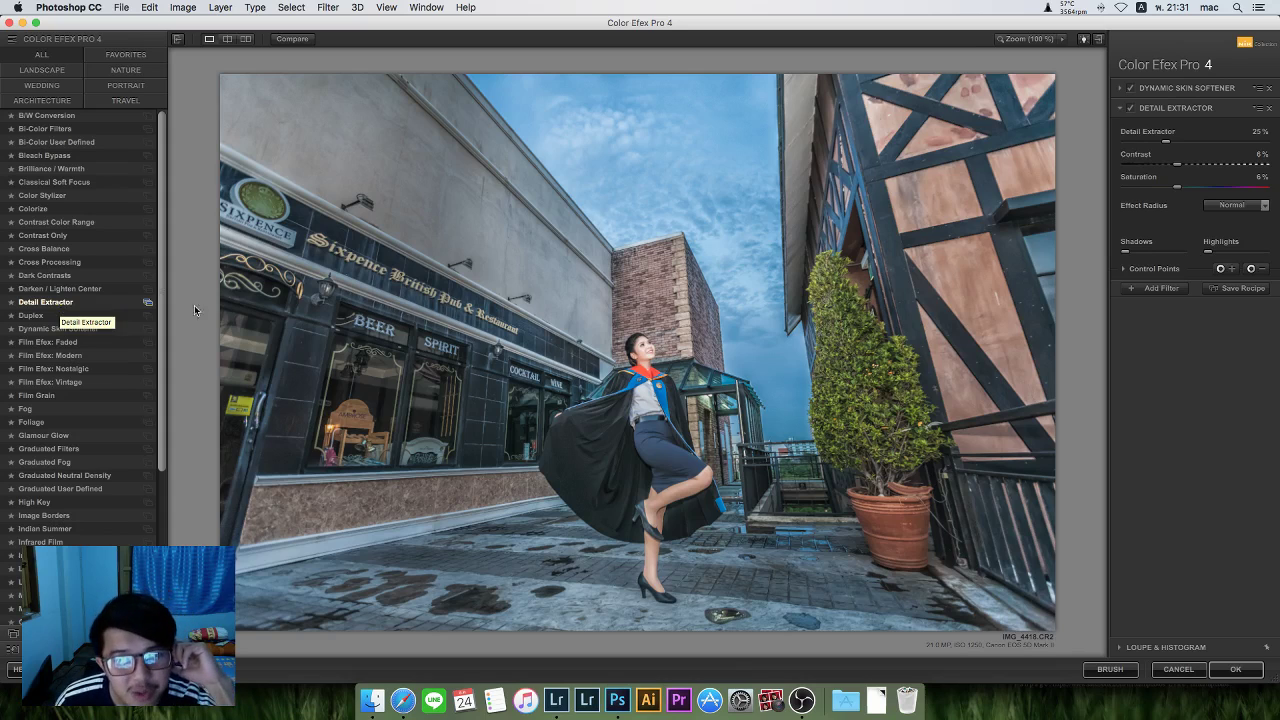
Set the Detail Extractor amount to 10% and add a Midnight filter using the 02 - Bright Neutral preset.
click(1142, 142)
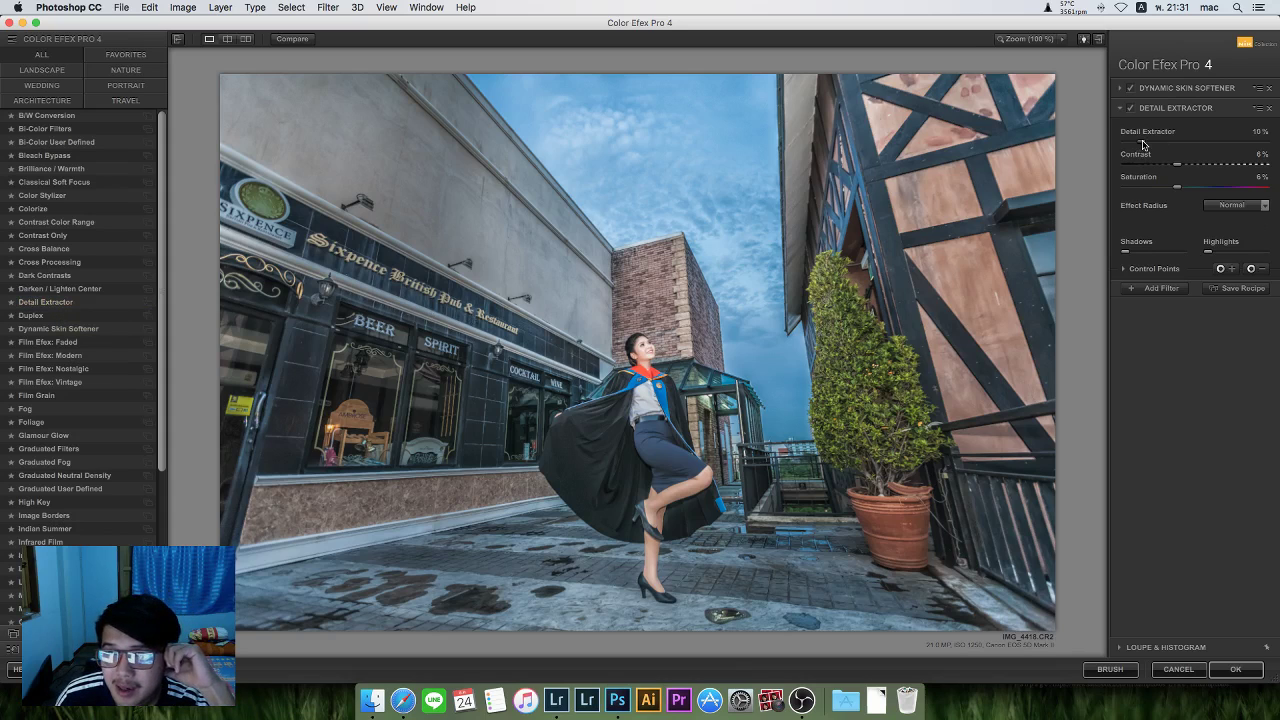
click(1161, 289)
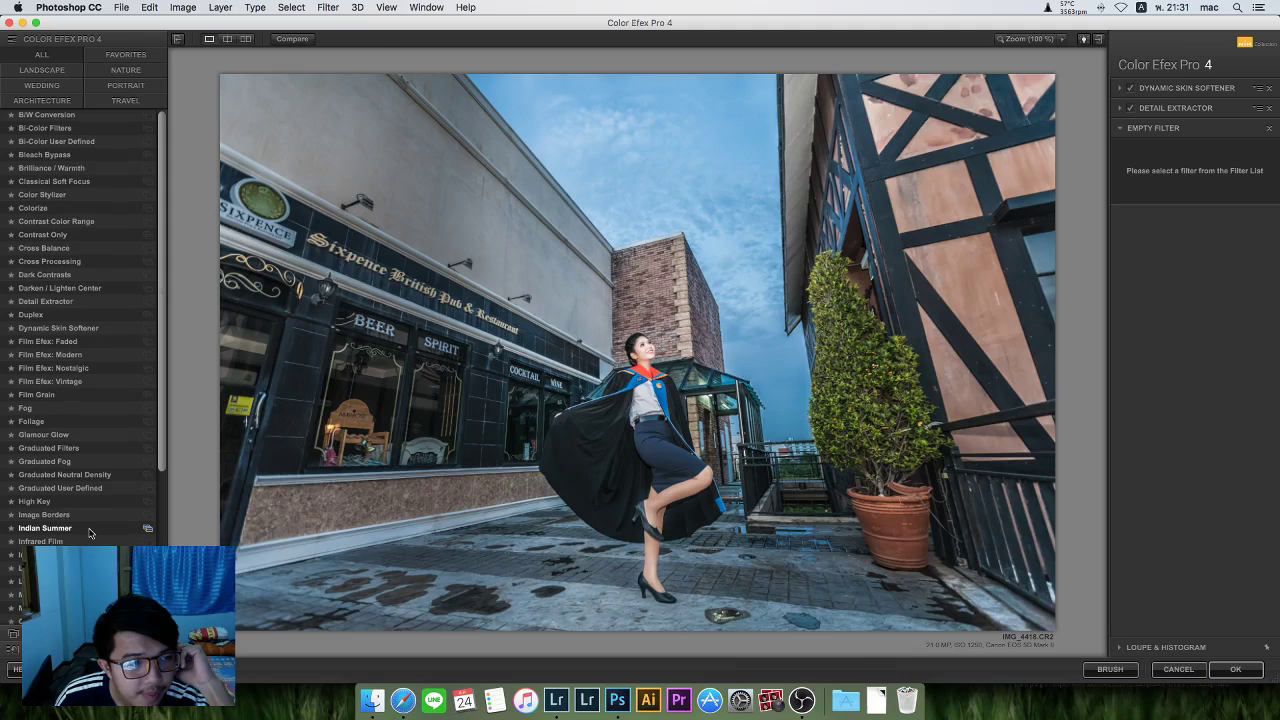
scroll(89, 532, down, 1)
scroll(89, 532, down, 10)
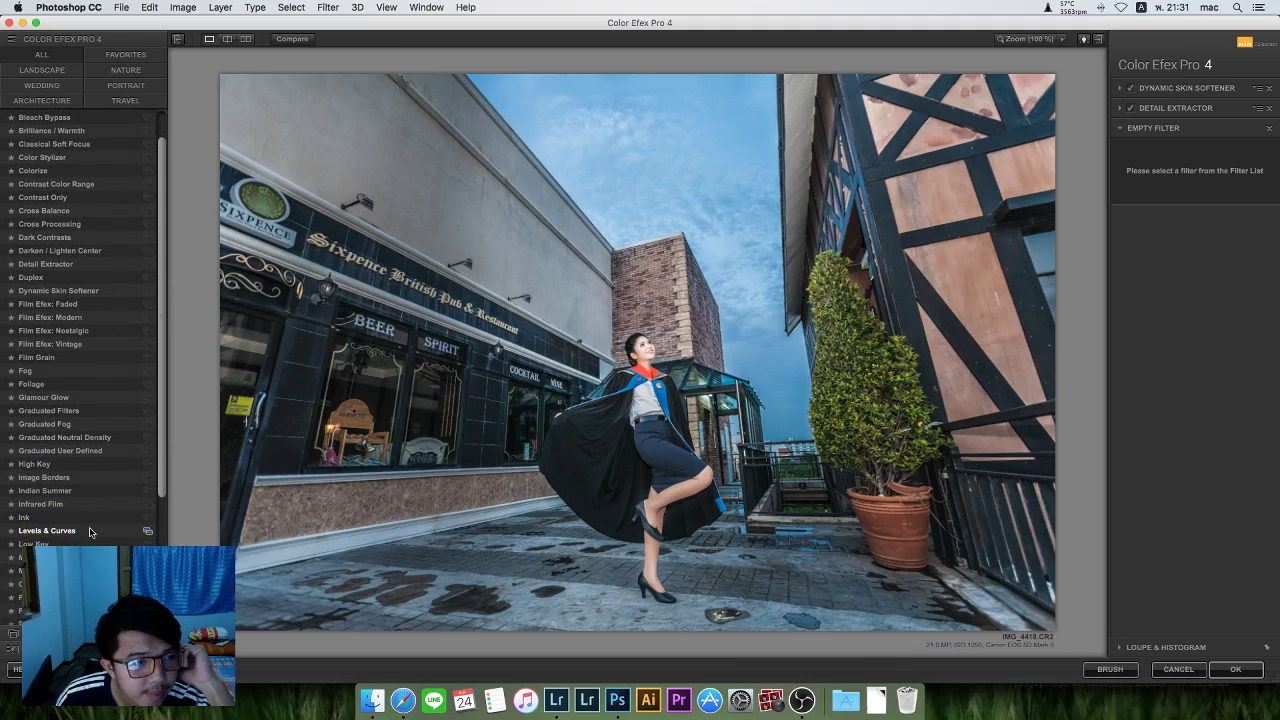
scroll(89, 532, down, 5)
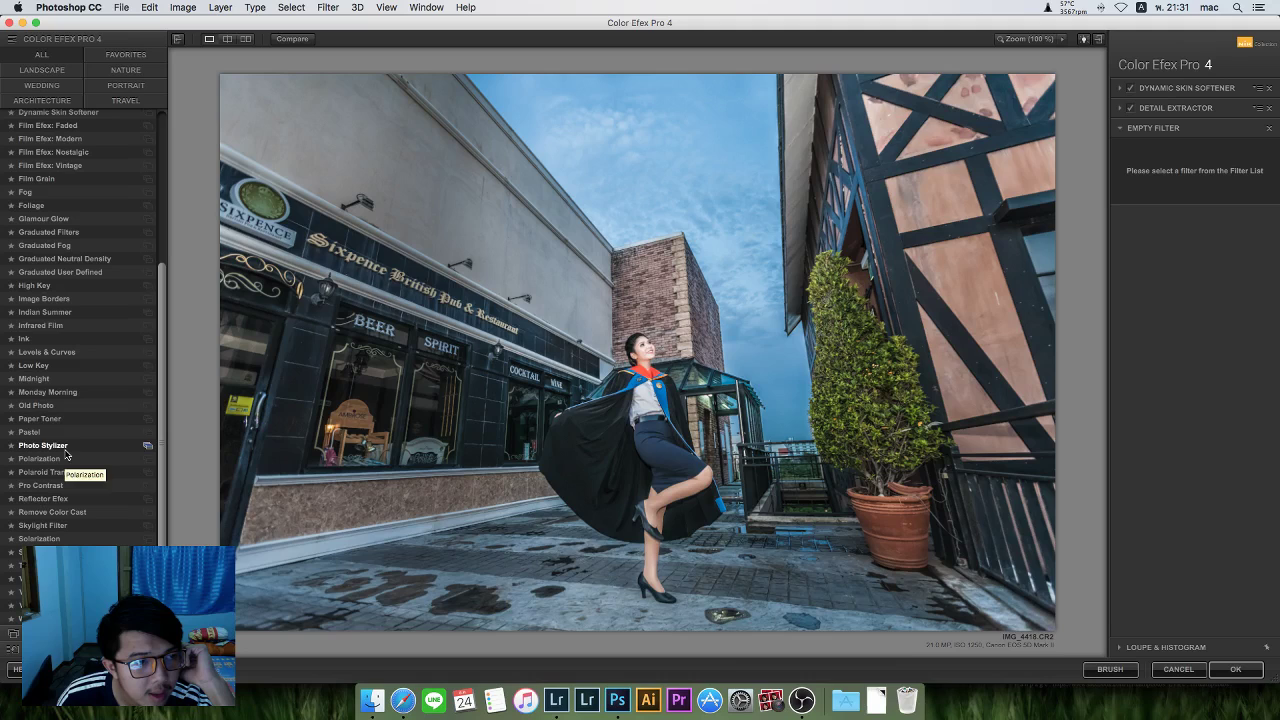
click(148, 381)
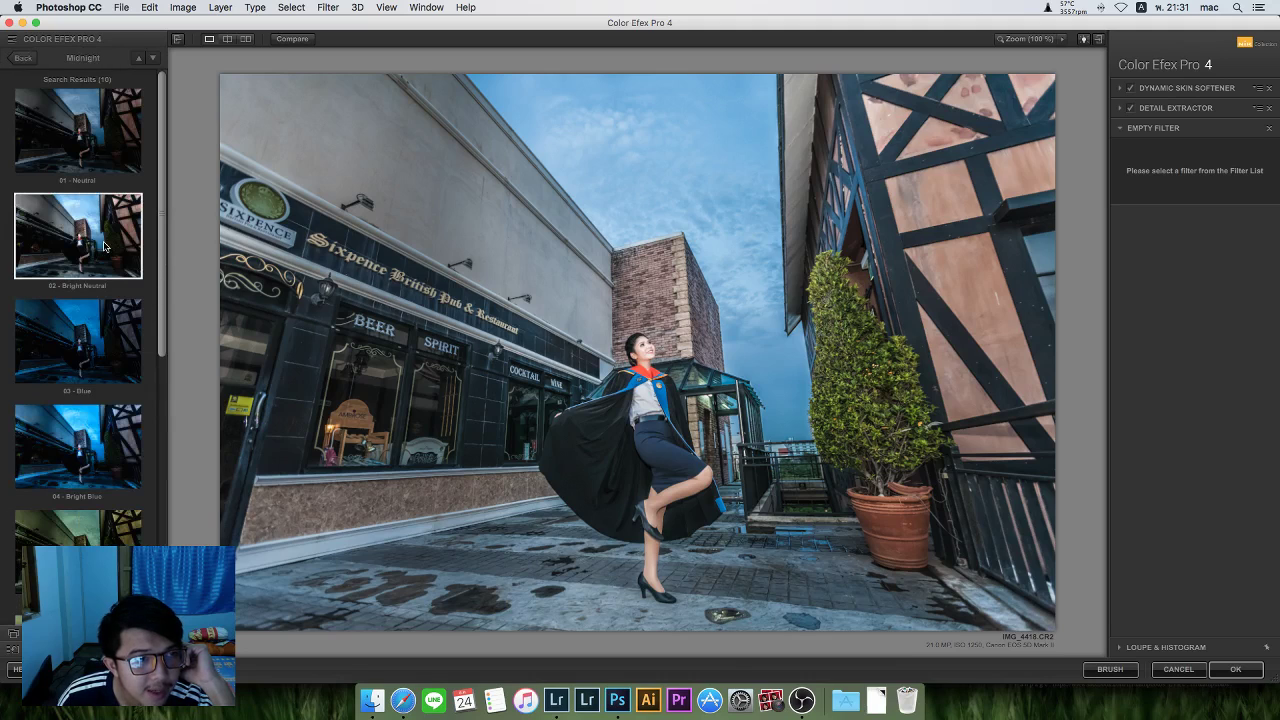
click(104, 246)
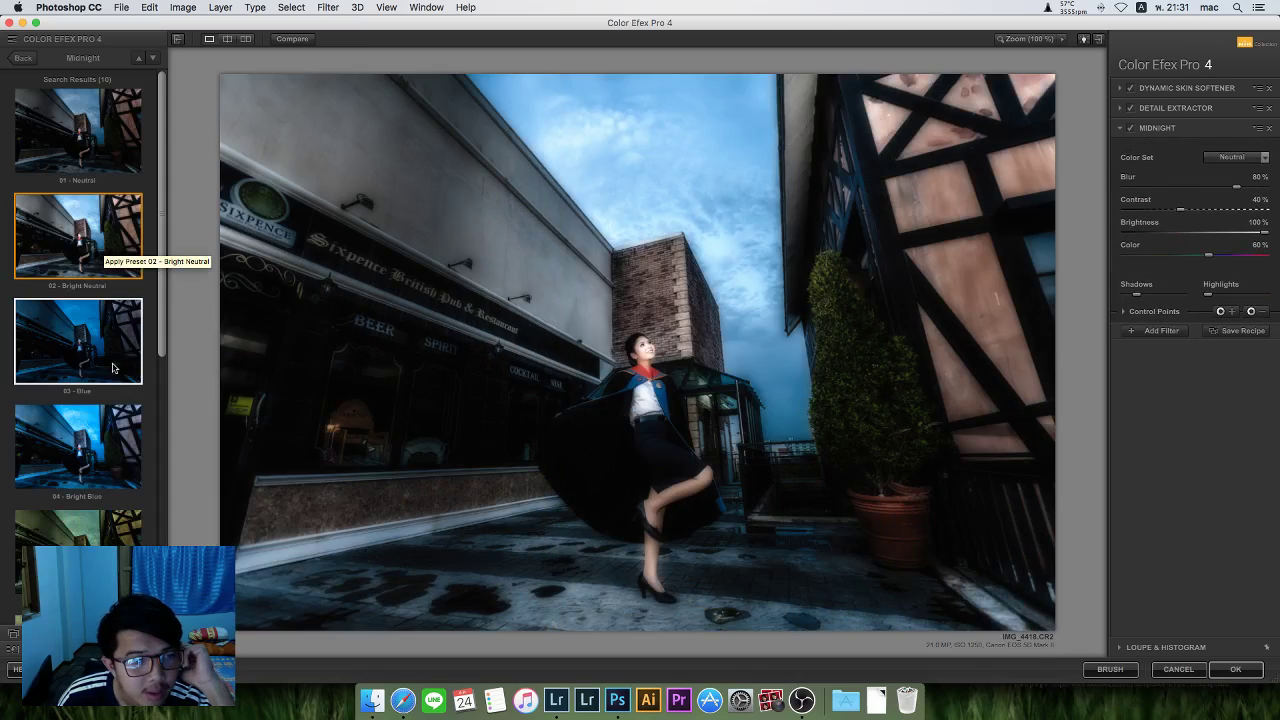
Try the Bright Green and Bright Sepia presets of the Midnight filter and return to 02 - Bright Neutral.
scroll(142, 455, down, 5)
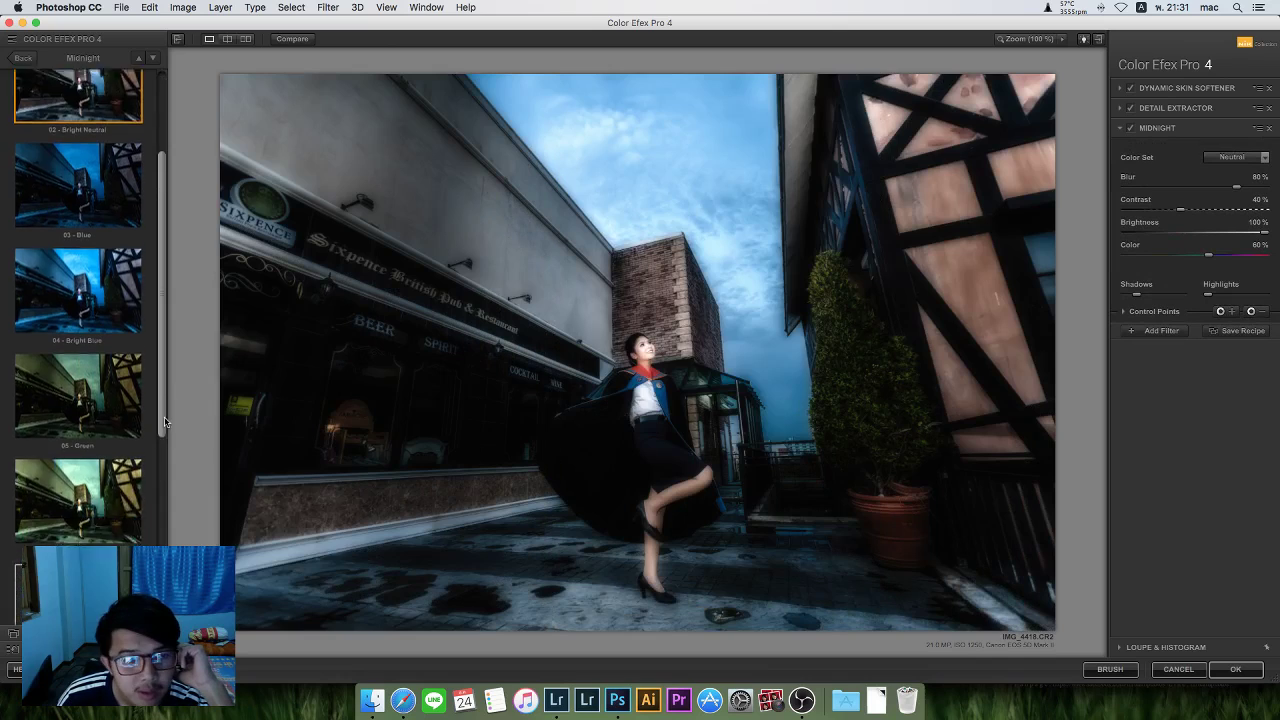
click(95, 415)
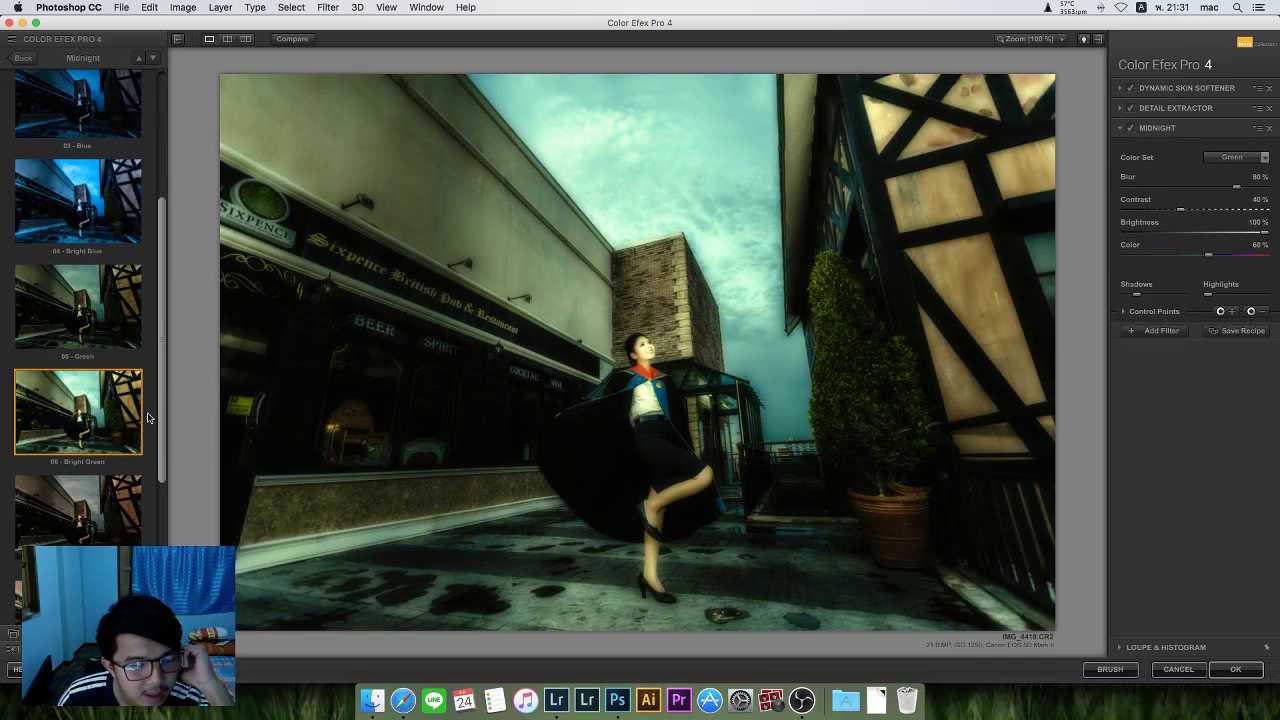
scroll(104, 500, down, 3)
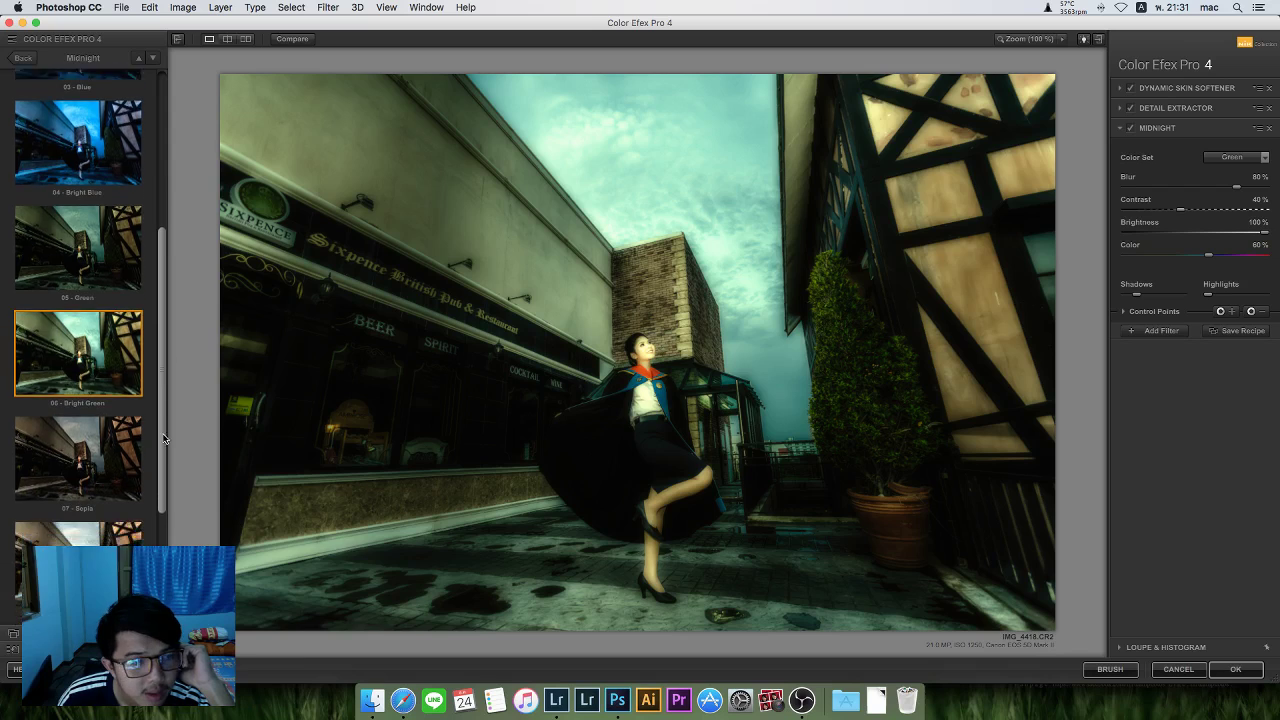
click(104, 513)
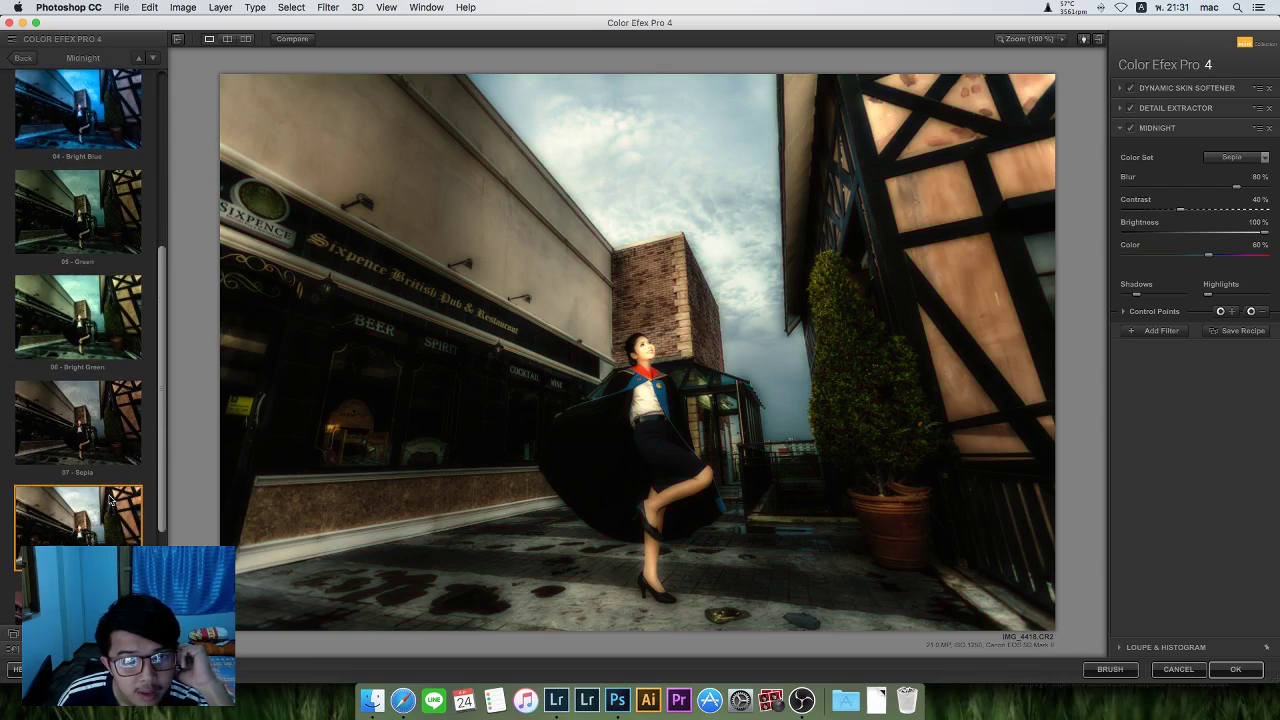
scroll(163, 458, up, 2)
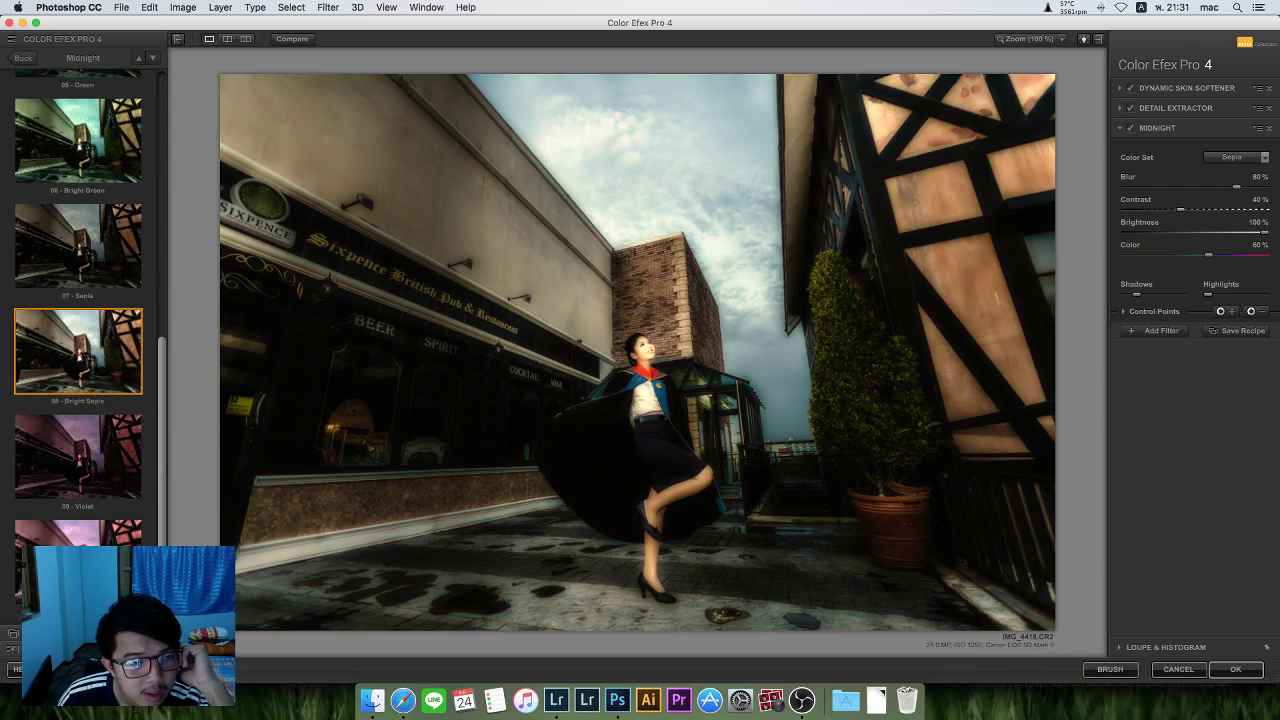
scroll(163, 440, up, 10)
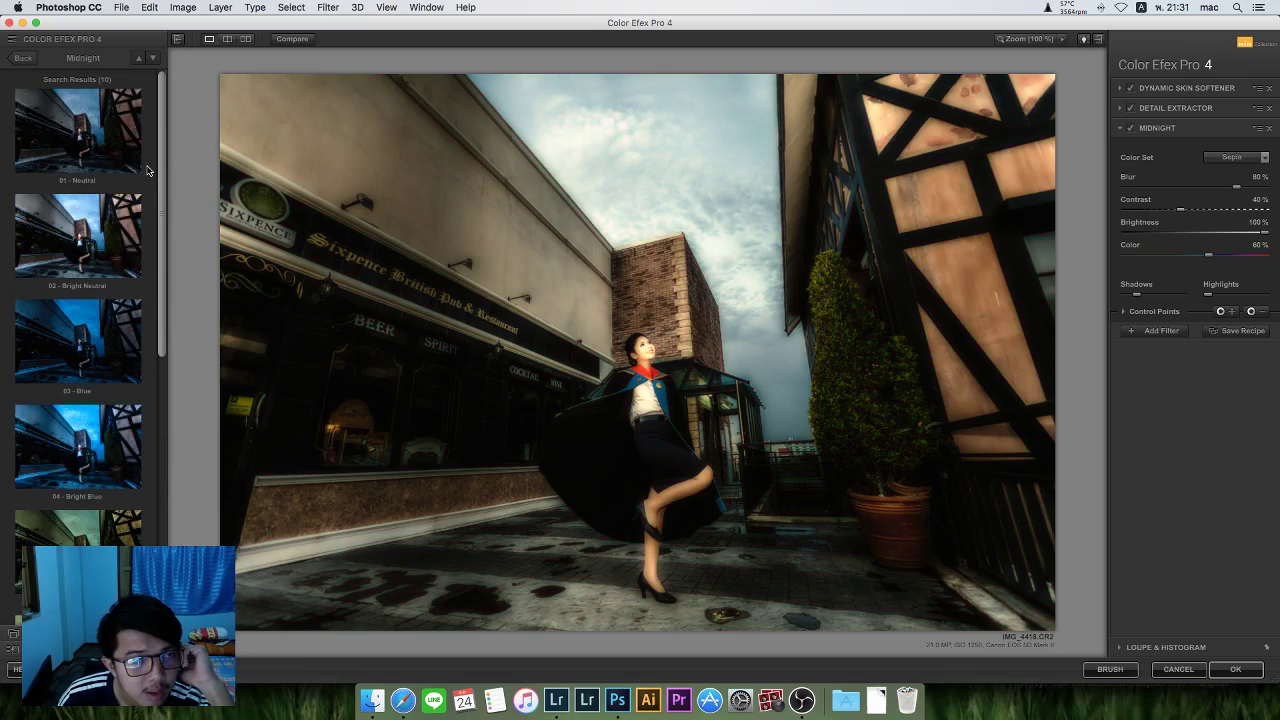
click(95, 246)
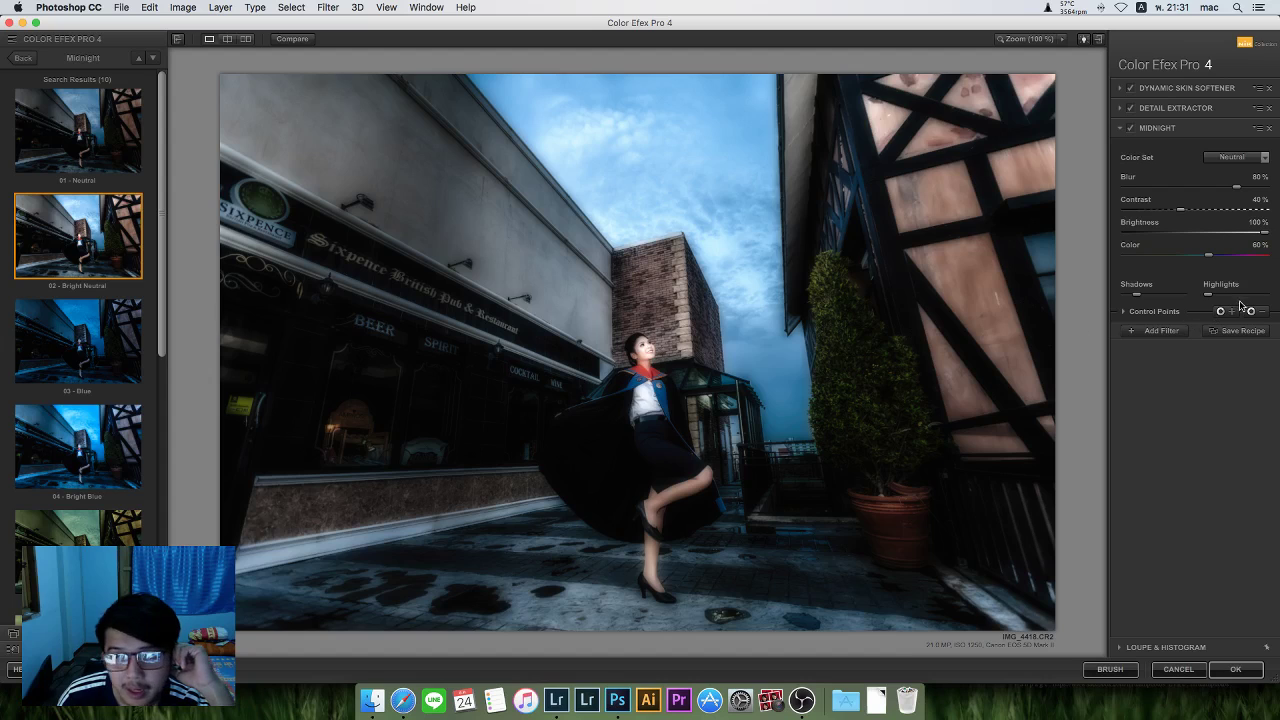
Adjust the Midnight filter to maximum Highlights, raised Shadows, Color 100%, Contrast 26% and Blur 14%.
drag(1243, 297, 1240, 297)
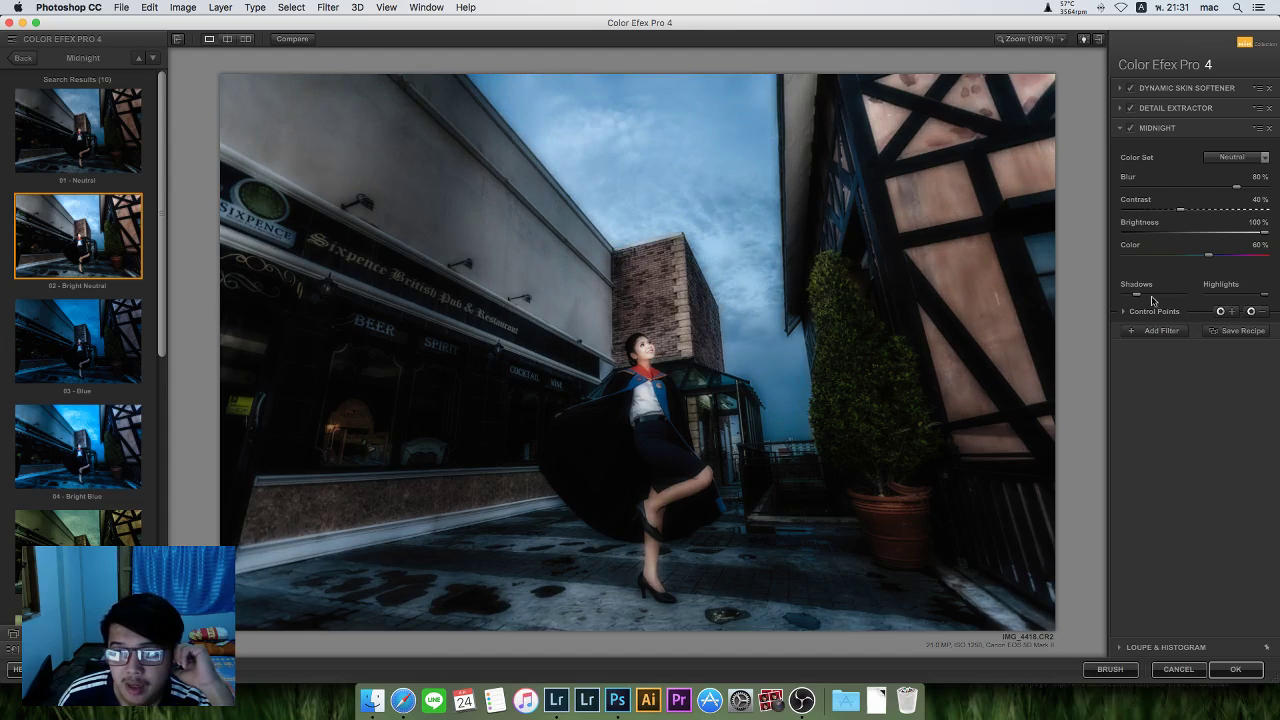
drag(1147, 300, 1173, 304)
drag(1207, 257, 1278, 258)
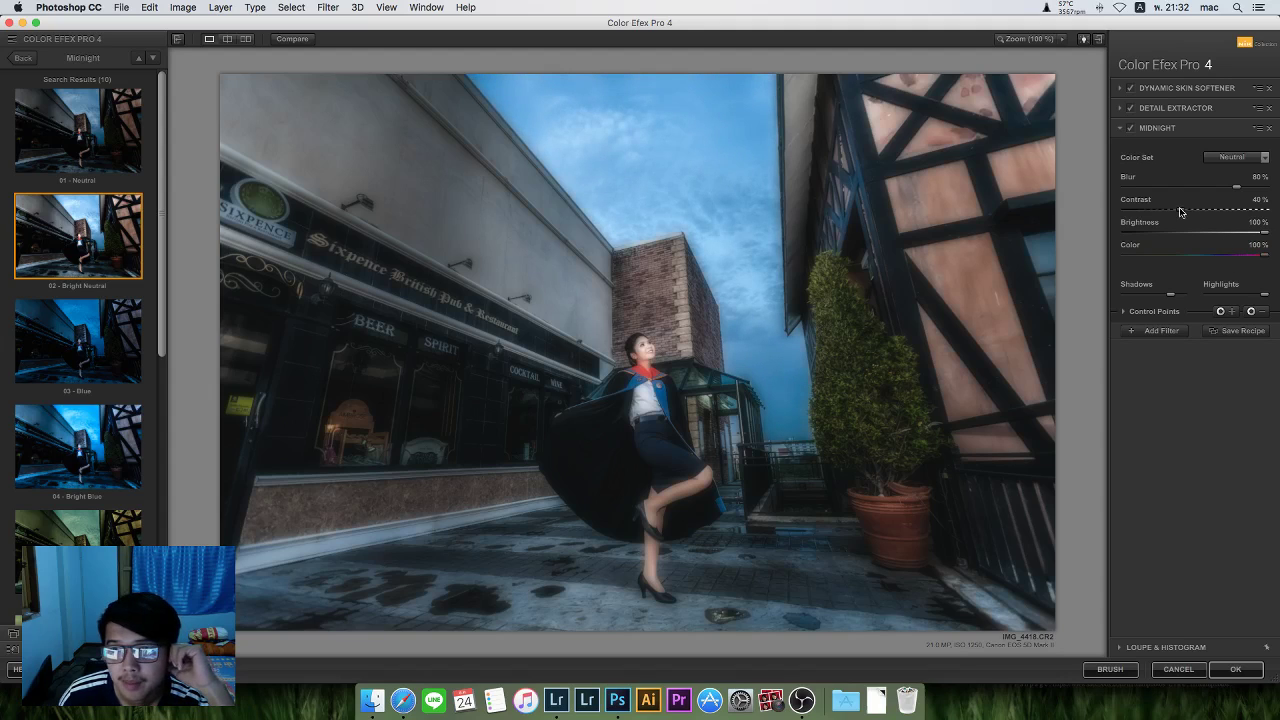
drag(1181, 210, 1145, 187)
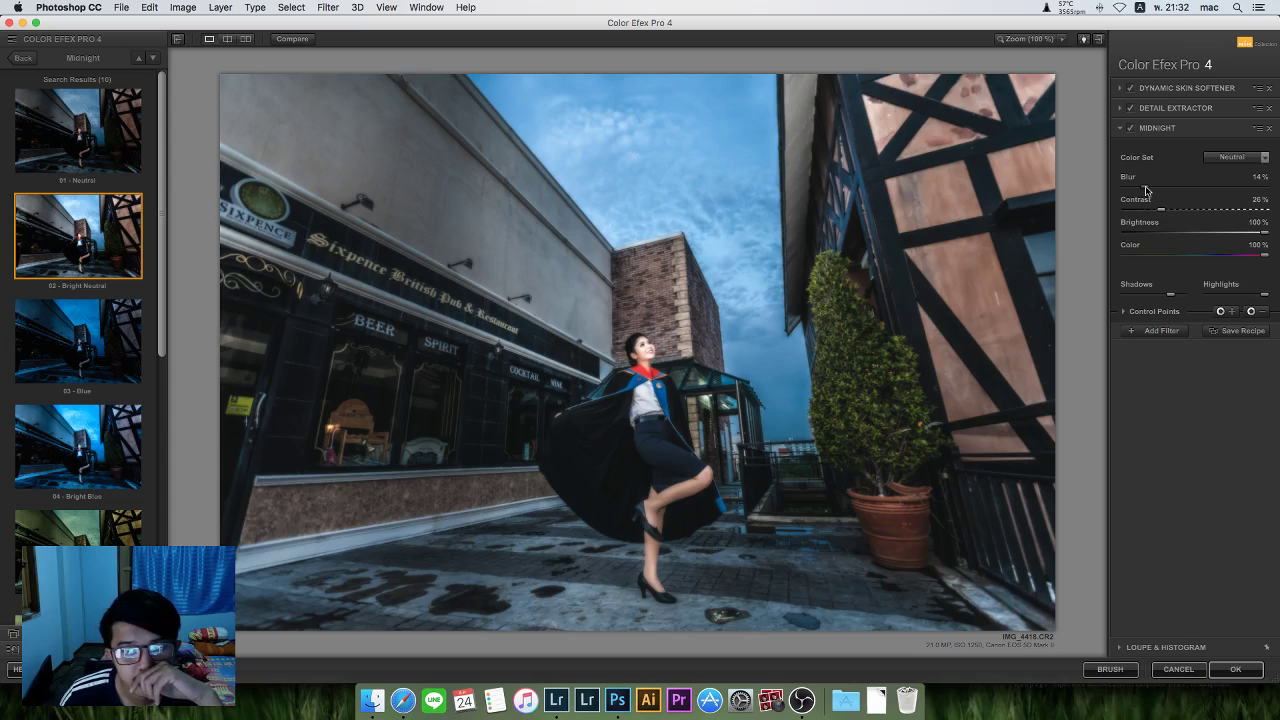
Add another filter below Midnight, trying Contrast Only and replacing it with a second Detail Extractor.
click(1160, 331)
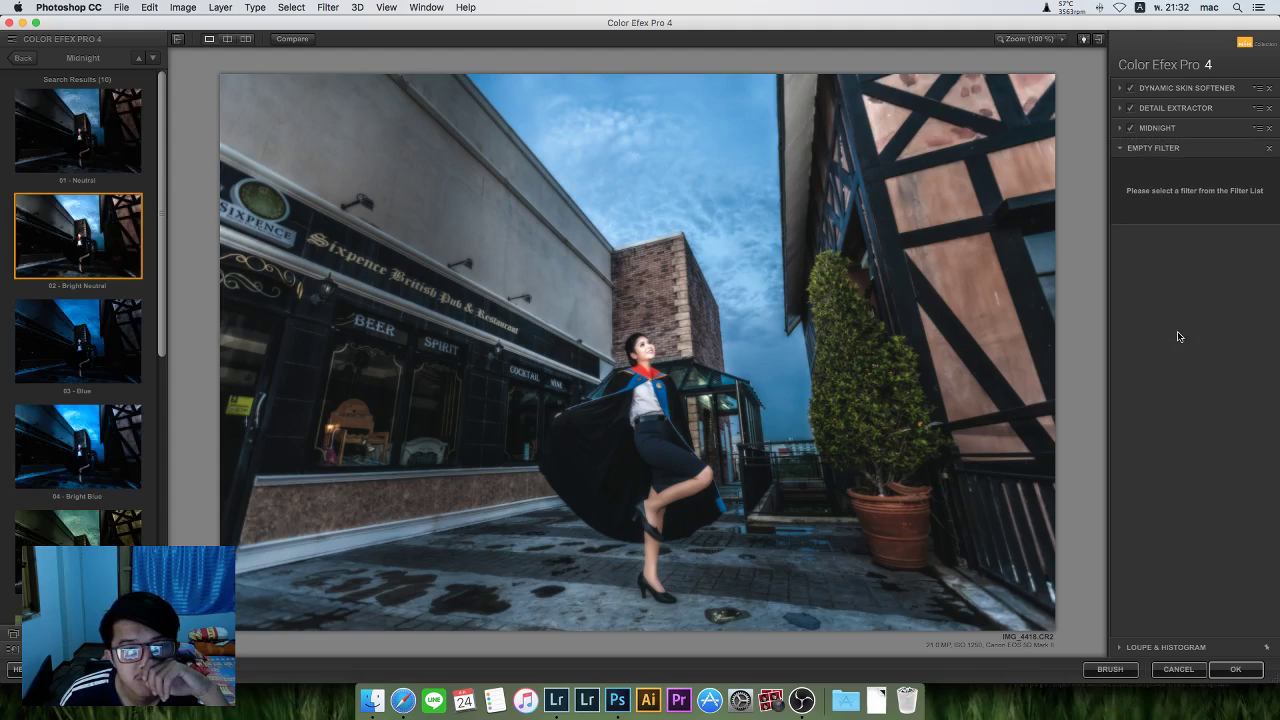
click(22, 59)
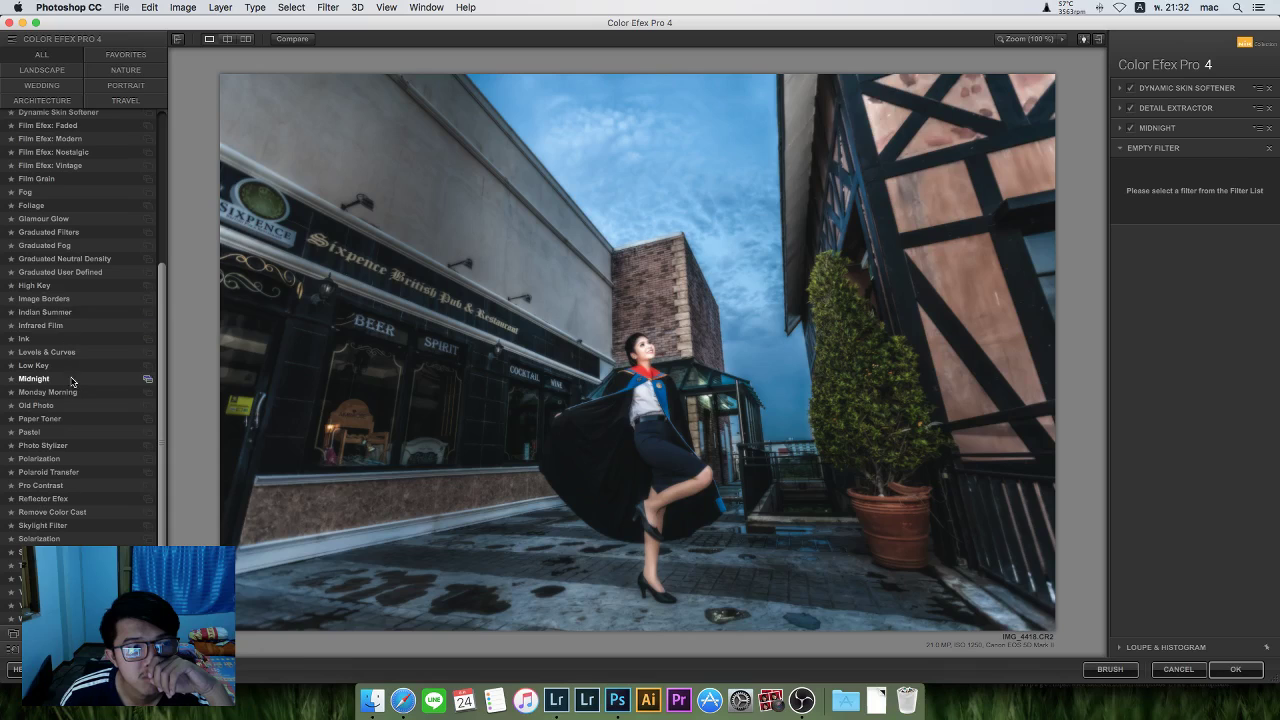
scroll(163, 389, up, 5)
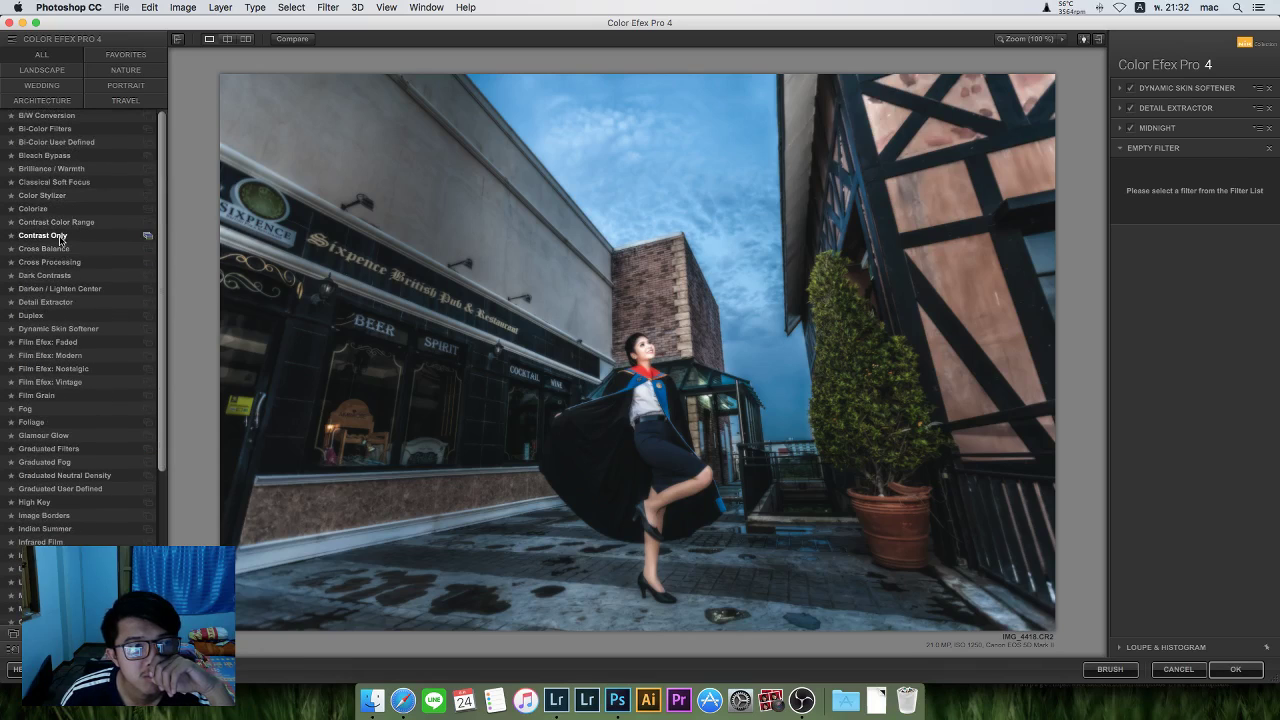
click(61, 238)
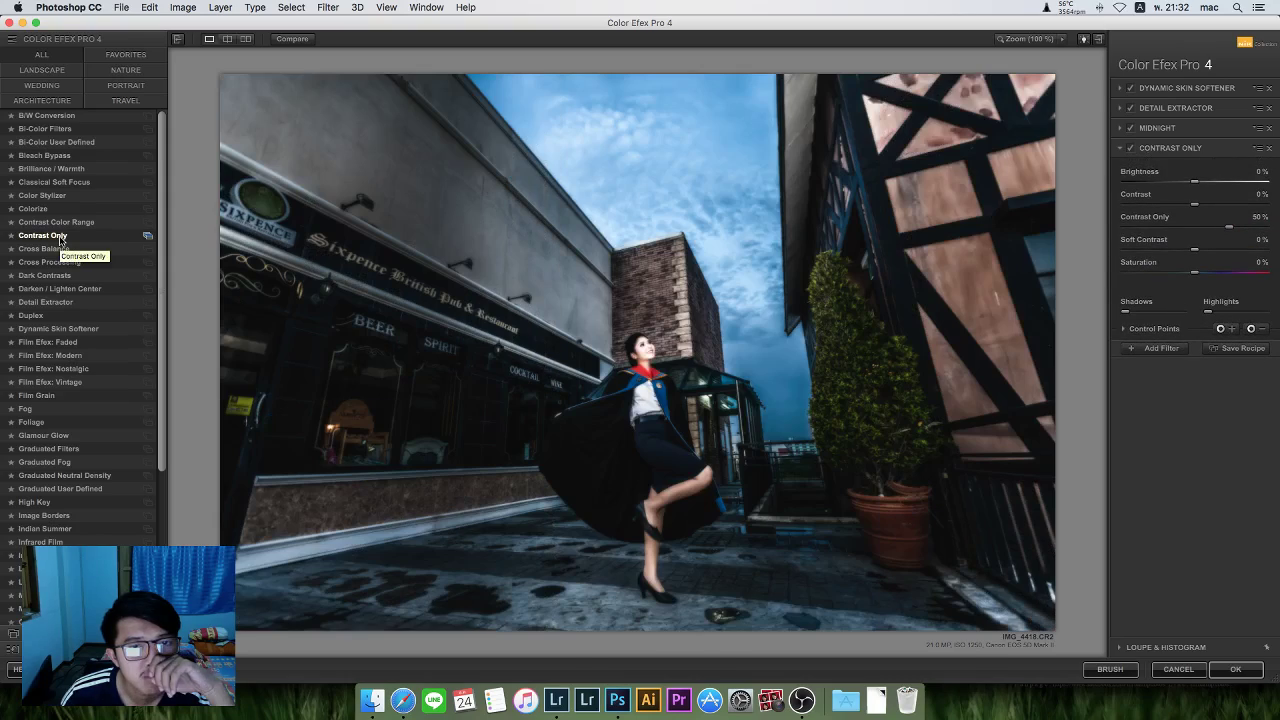
click(62, 303)
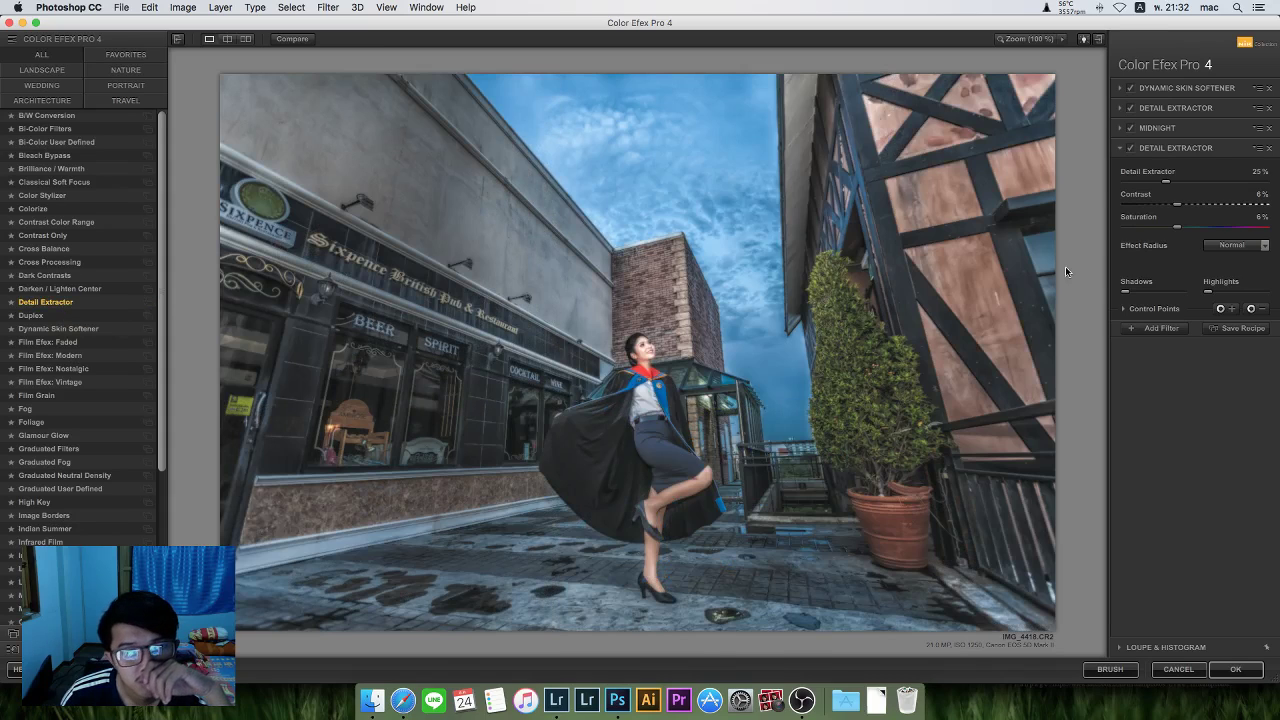
Set the second Detail Extractor's Highlights to 38% and its amount to 18%, and apply the filter stack to the photo.
drag(1211, 296, 1226, 300)
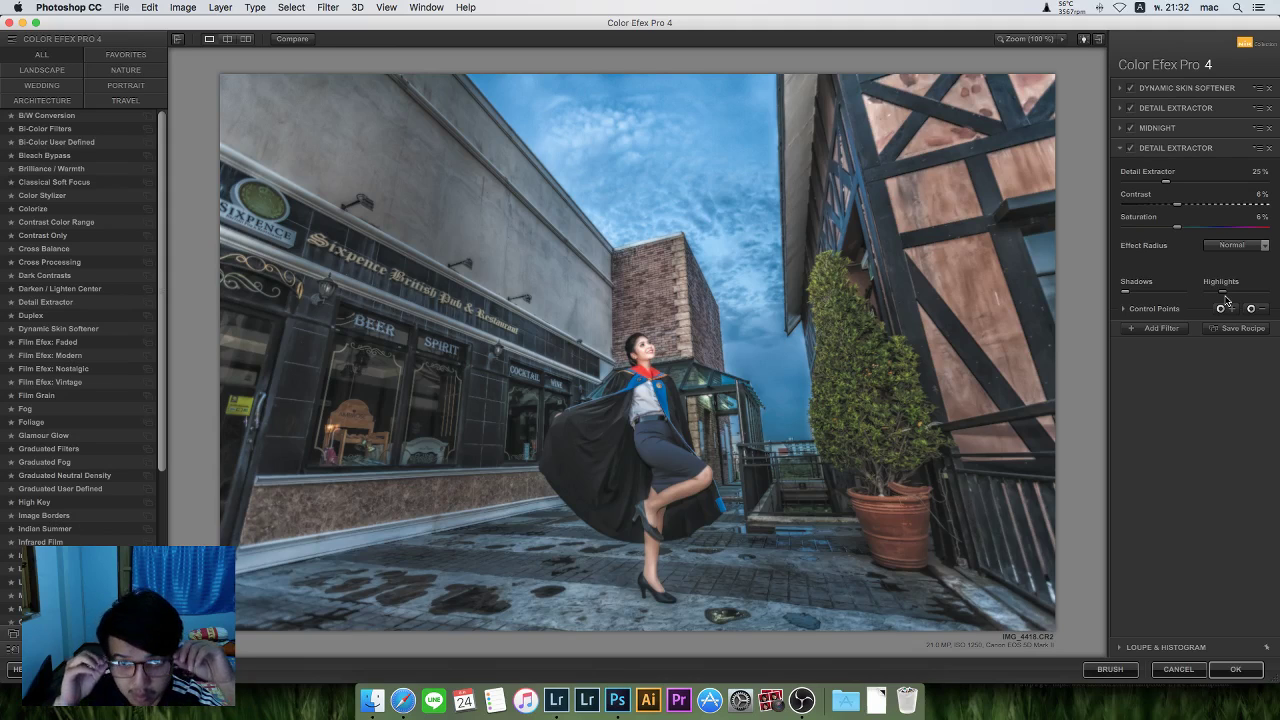
drag(1224, 291, 1231, 292)
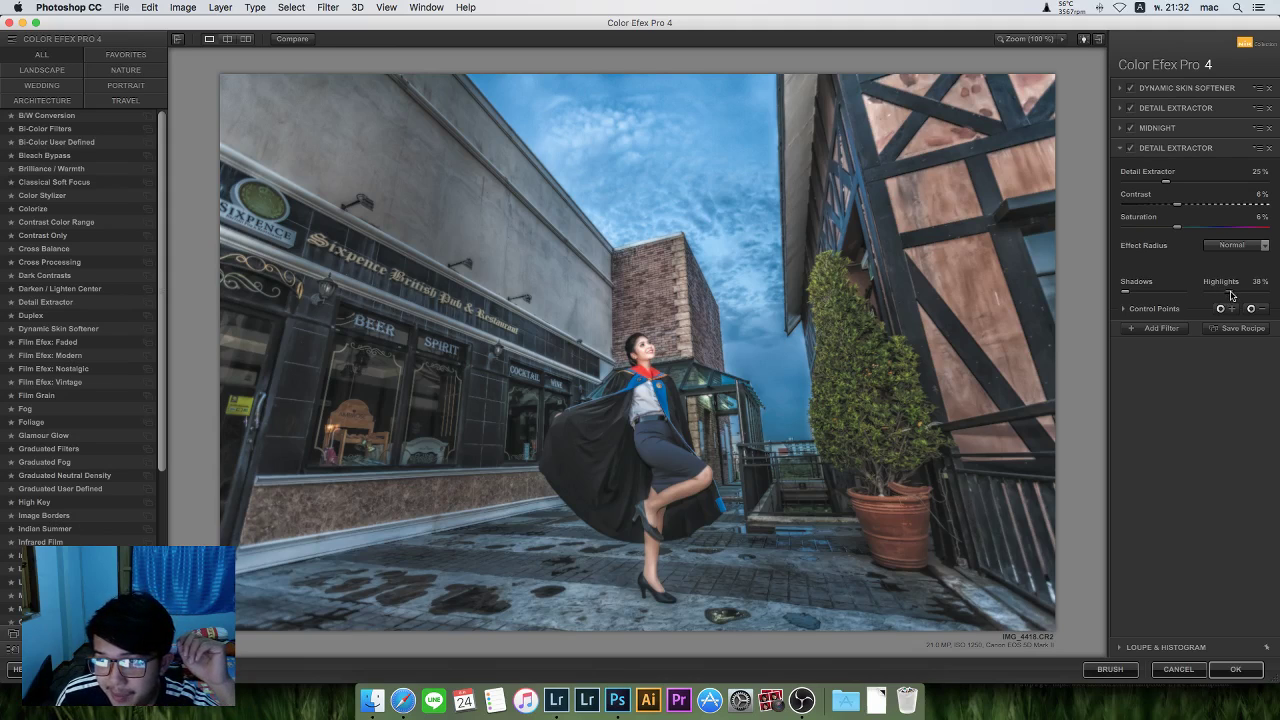
drag(1164, 182, 1156, 184)
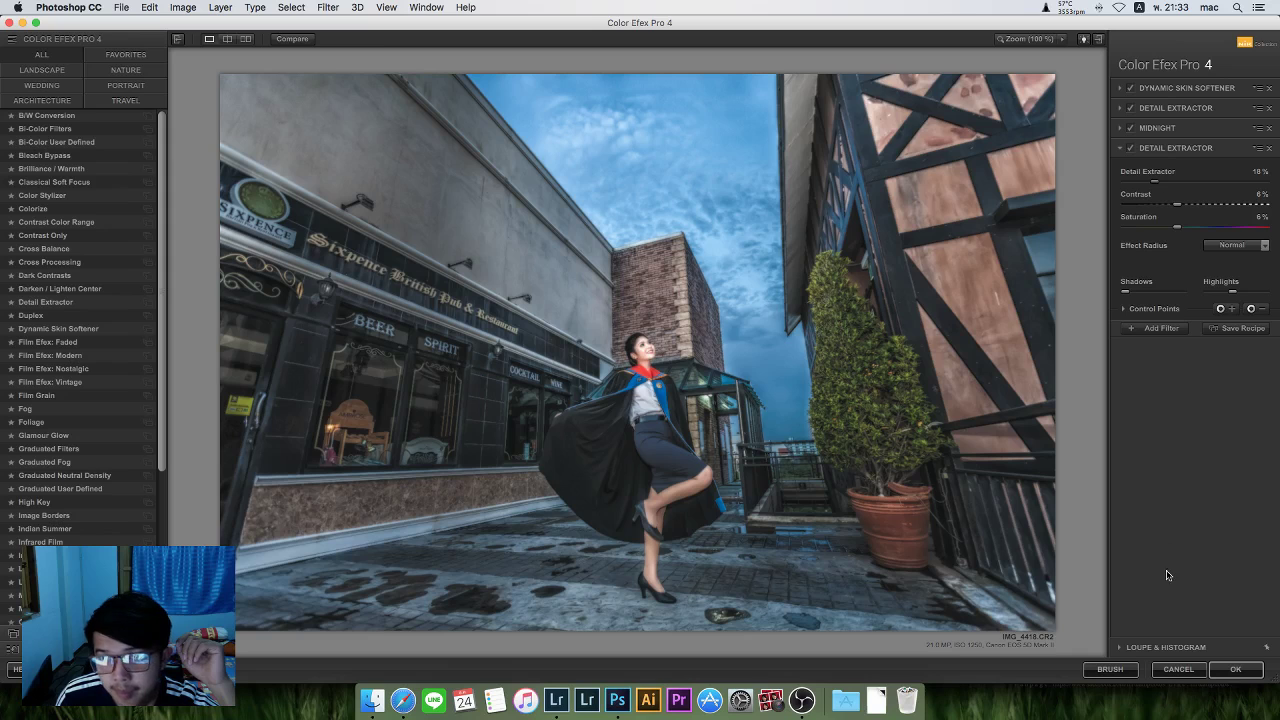
click(1155, 329)
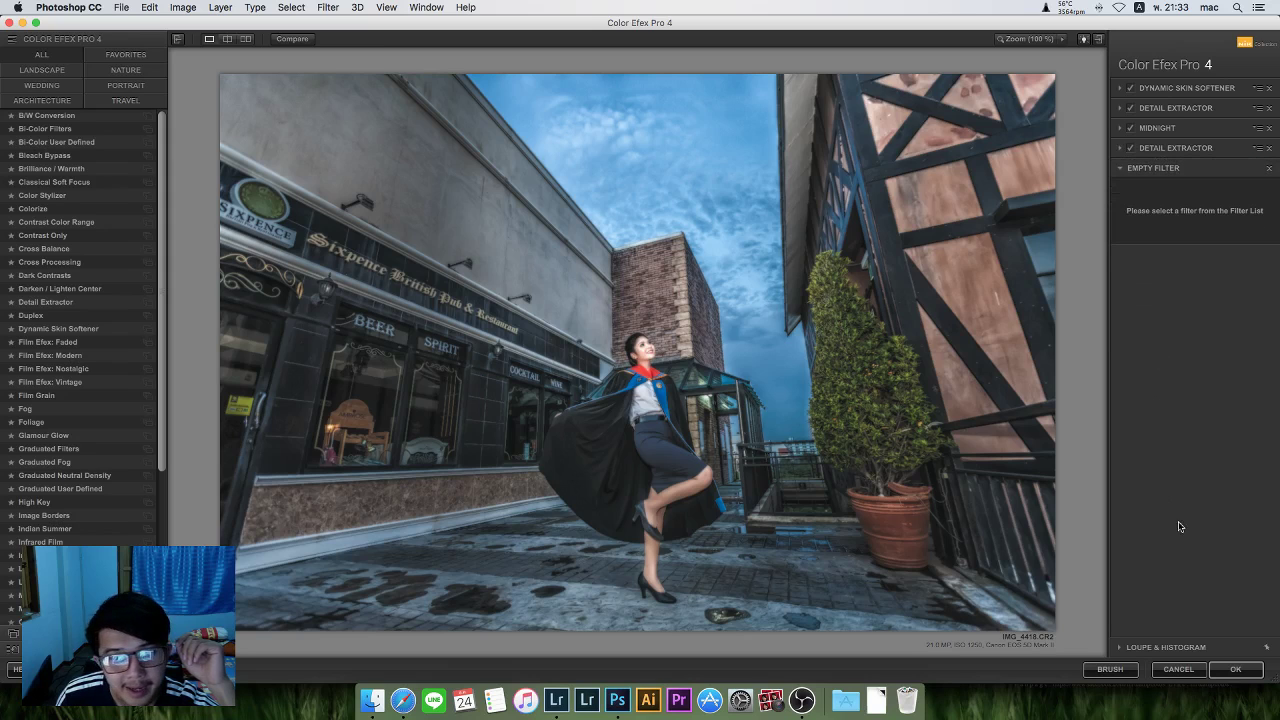
click(1236, 669)
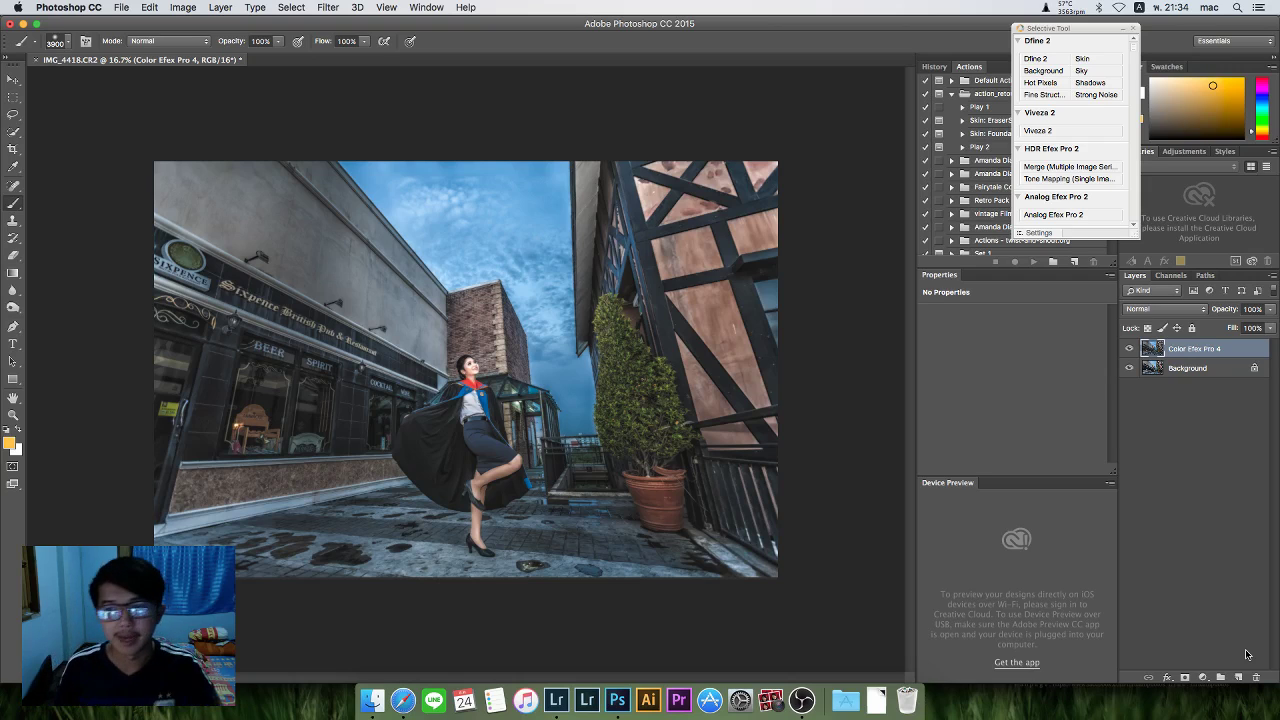
Toggle the Color Efex Pro 4 layer's visibility to compare the photo before and after the filters.
click(1130, 348)
click(1130, 348)
click(1130, 348)
click(1130, 348)
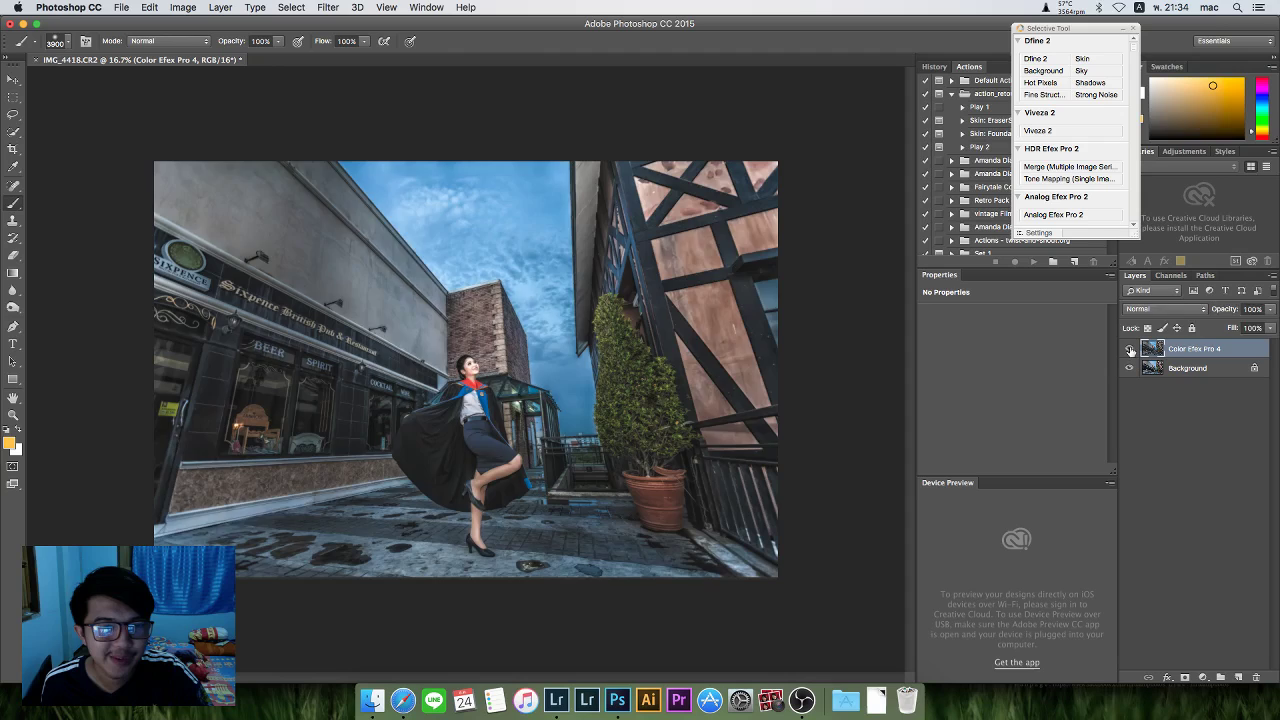
click(1130, 348)
click(1130, 348)
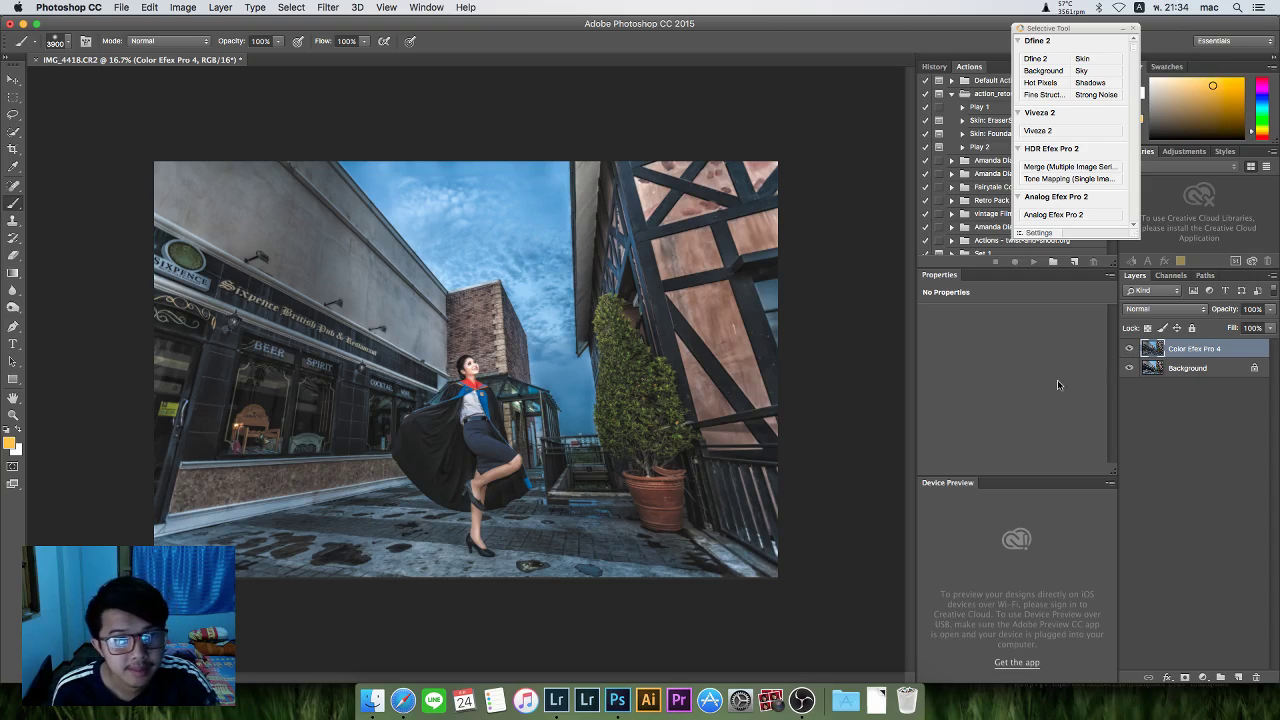
Add a new empty layer above Color Efex Pro 4 and prepare the Gradient tool with the default black and white colors.
click(1162, 413)
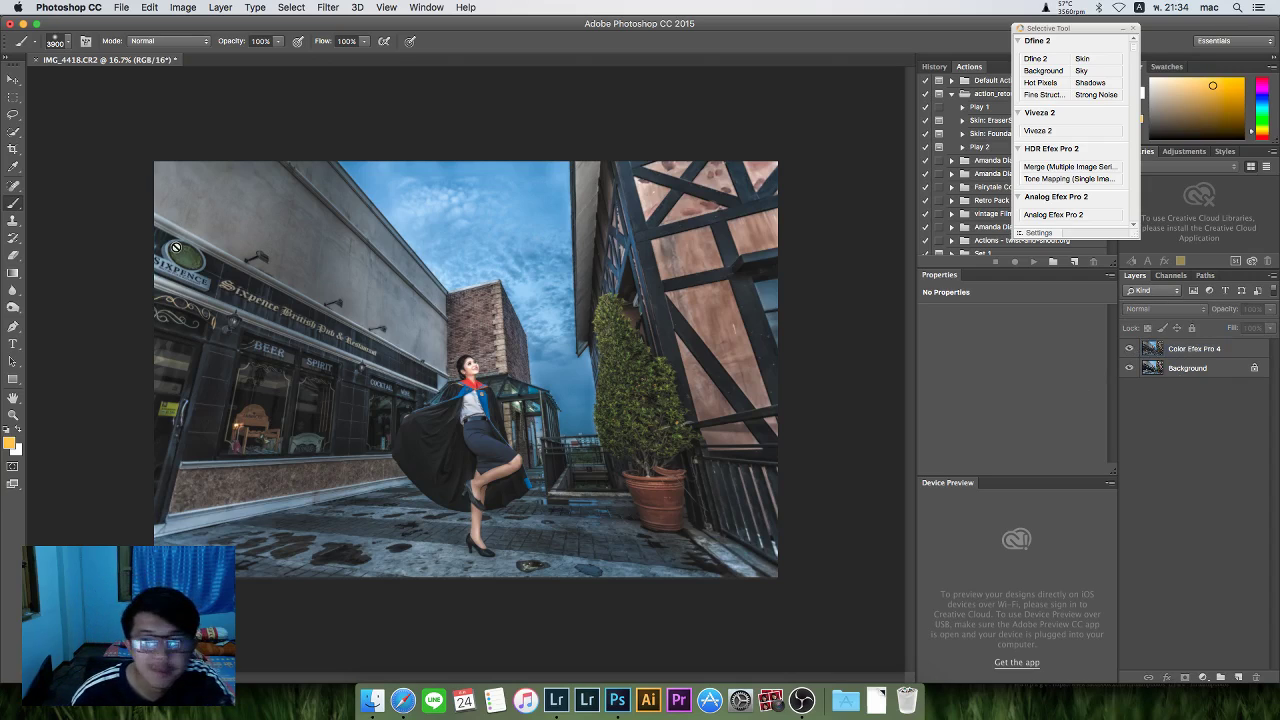
click(1238, 679)
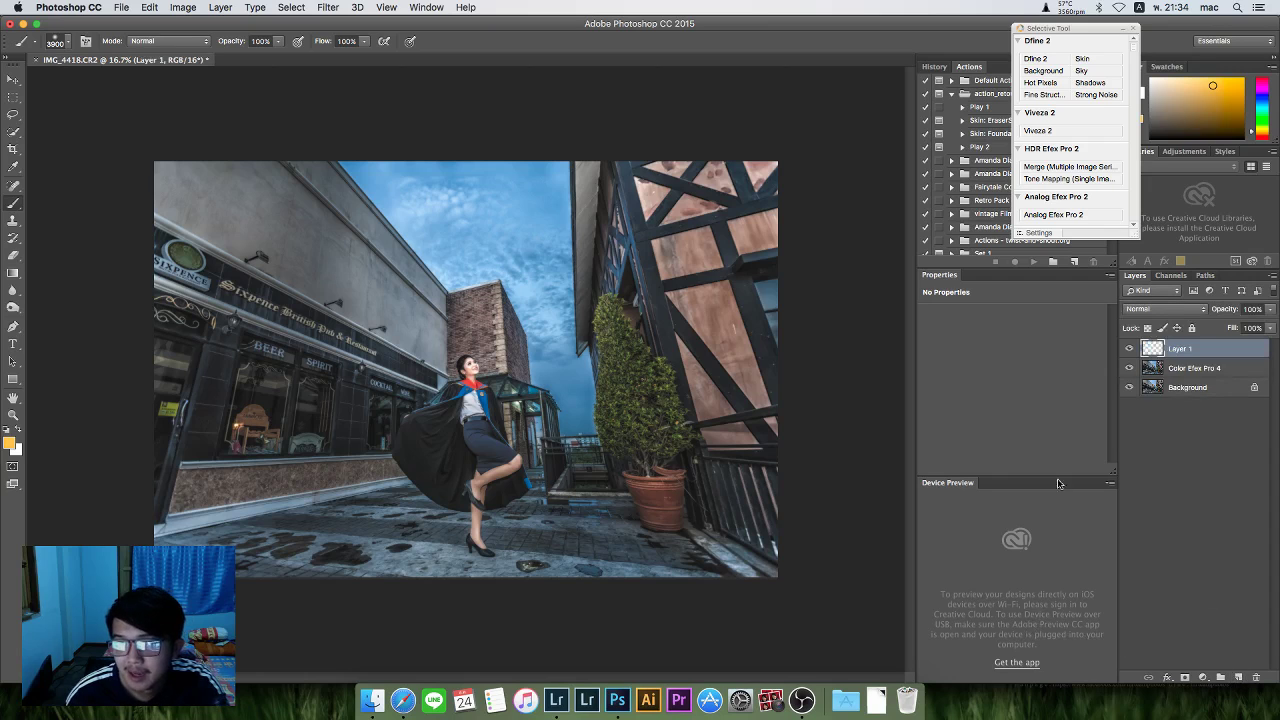
click(12, 277)
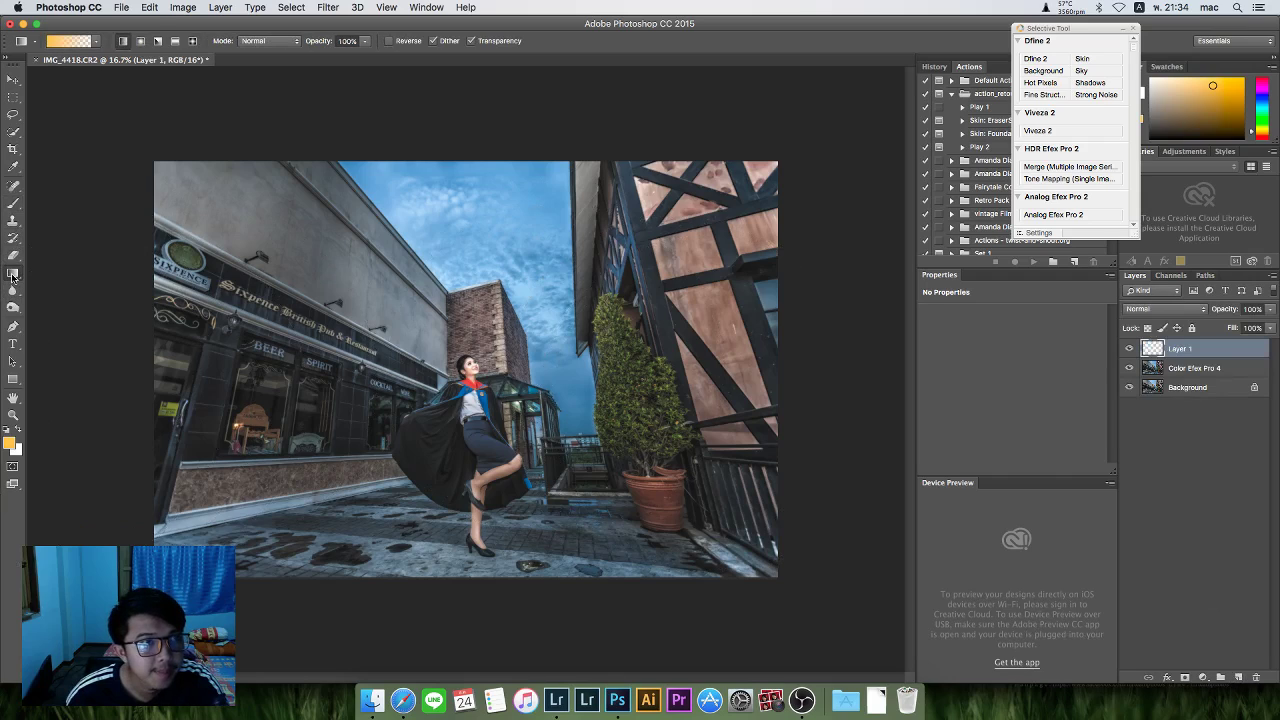
click(6, 432)
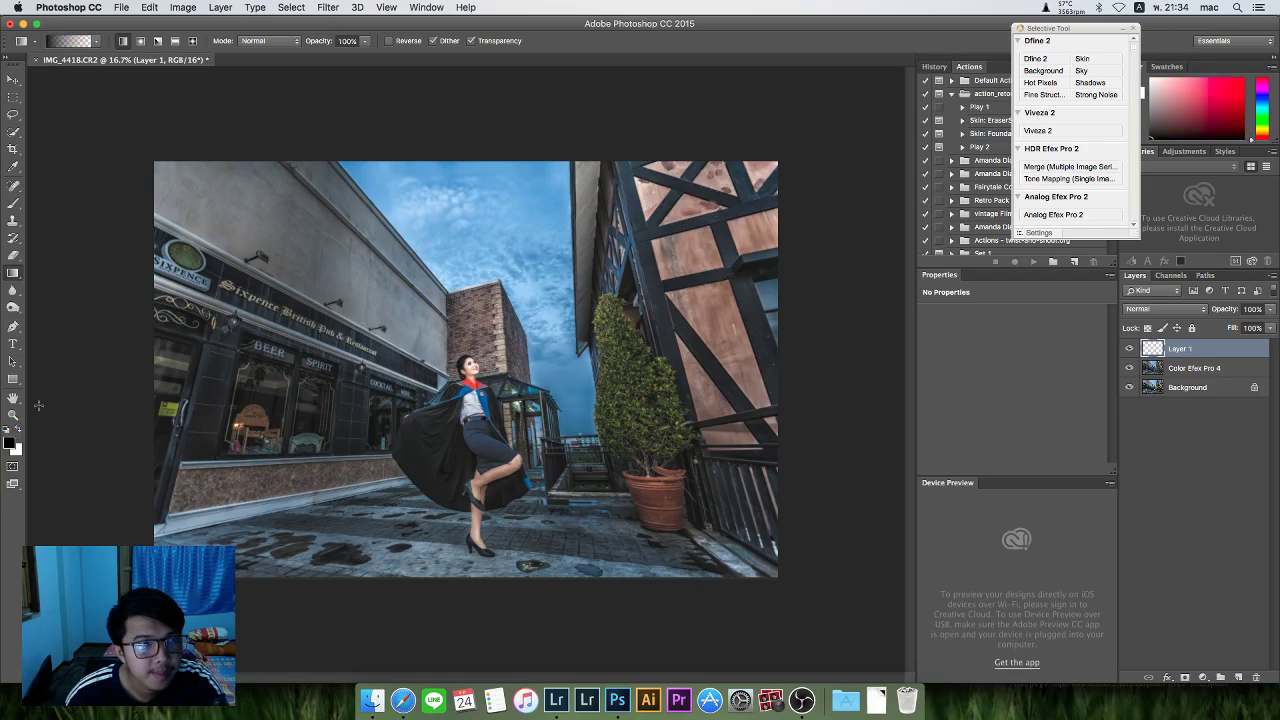
Darken the photo's upper-left corner with a diagonal black-to-transparent linear gradient, undoing the first attempt and redrawing it.
drag(119, 156, 275, 268)
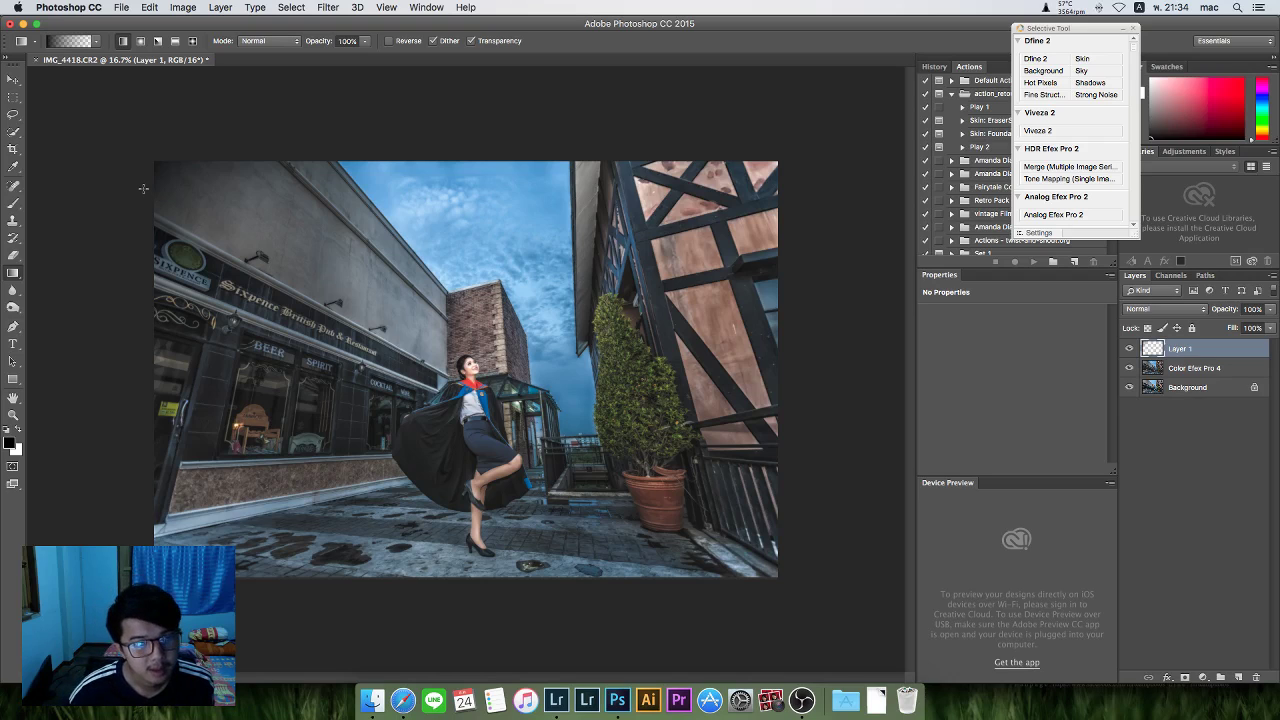
key(super+z)
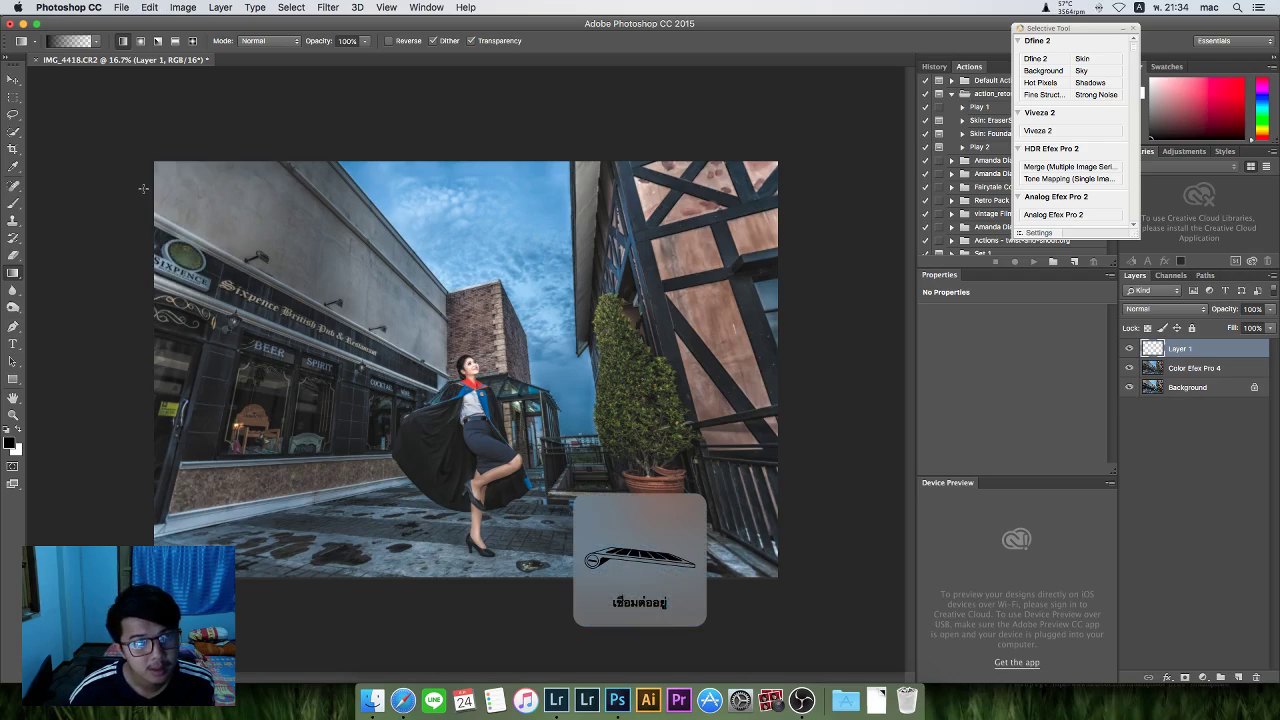
drag(237, 245, 289, 280)
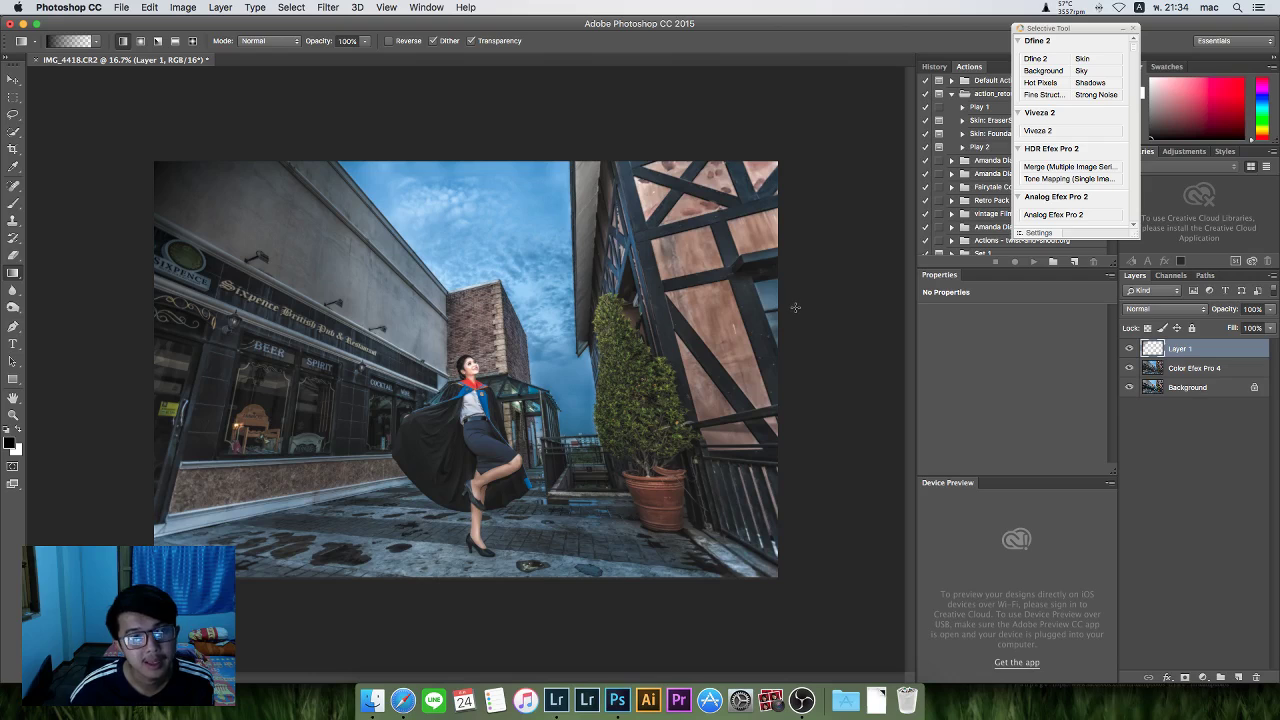
Try Color Dodge and Overlay on the corner gradient's Layer 1, and set its blend mode to Soft Light.
click(1146, 313)
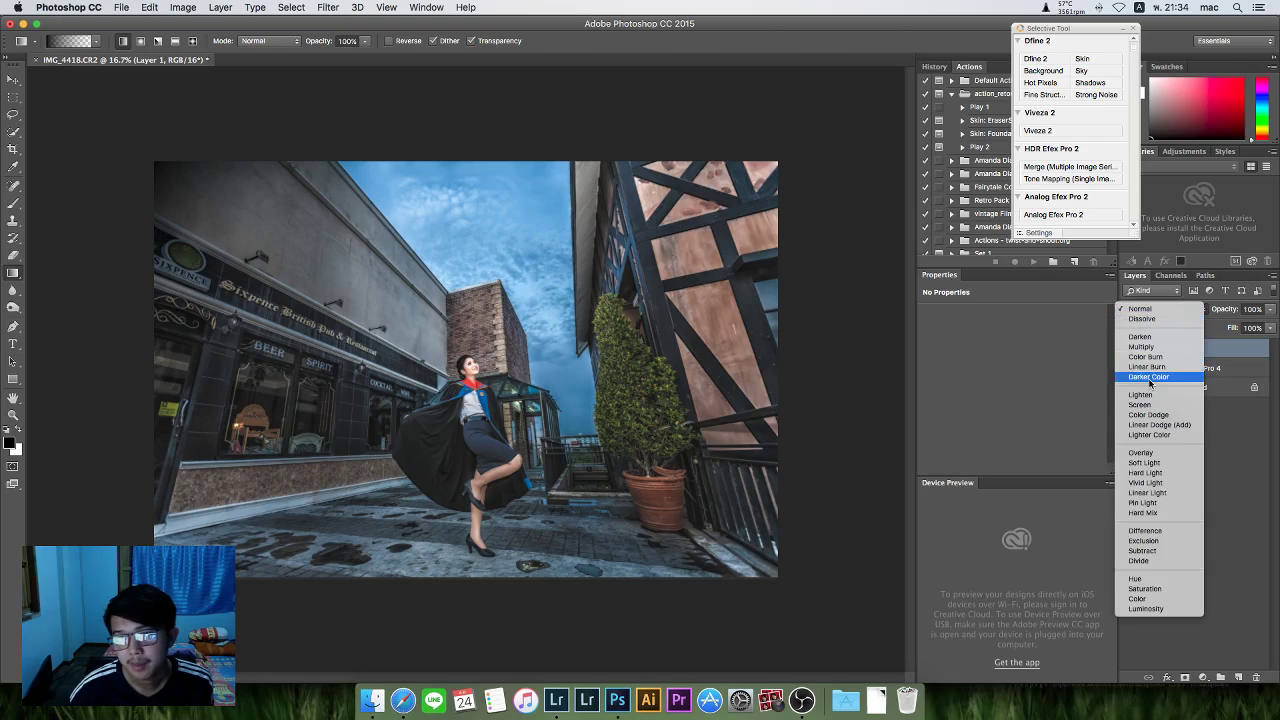
click(1161, 415)
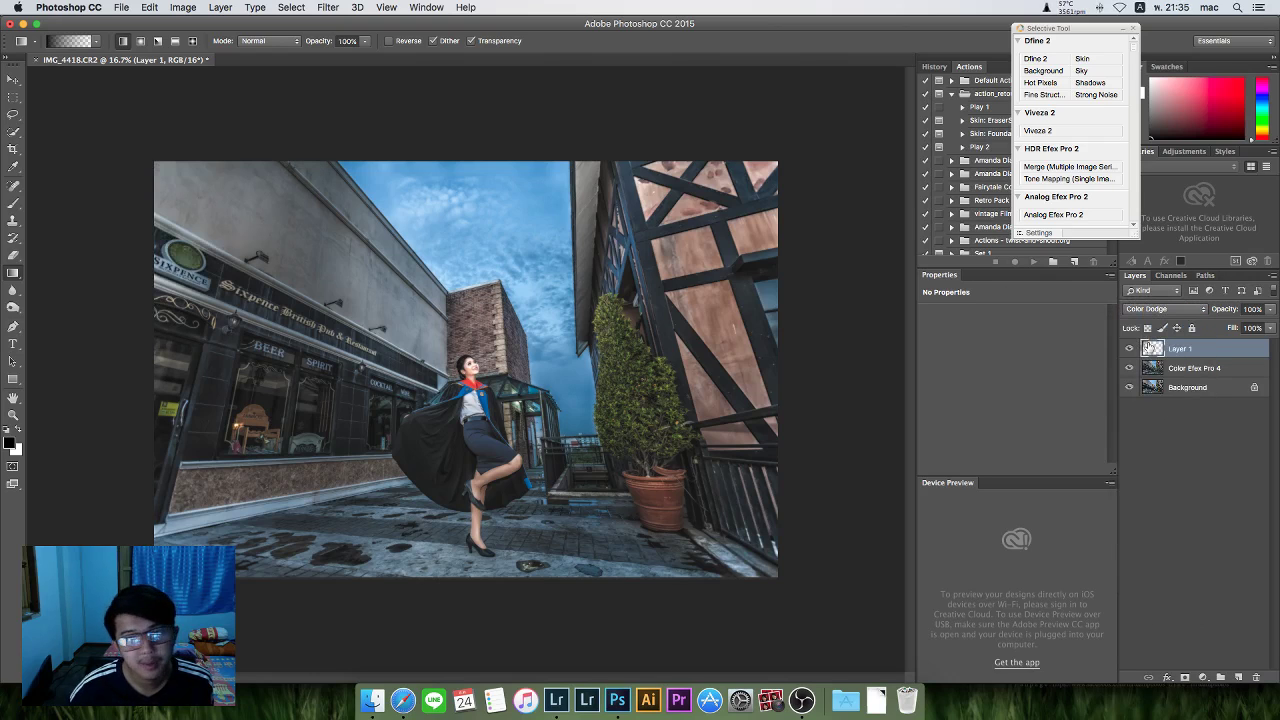
click(1148, 310)
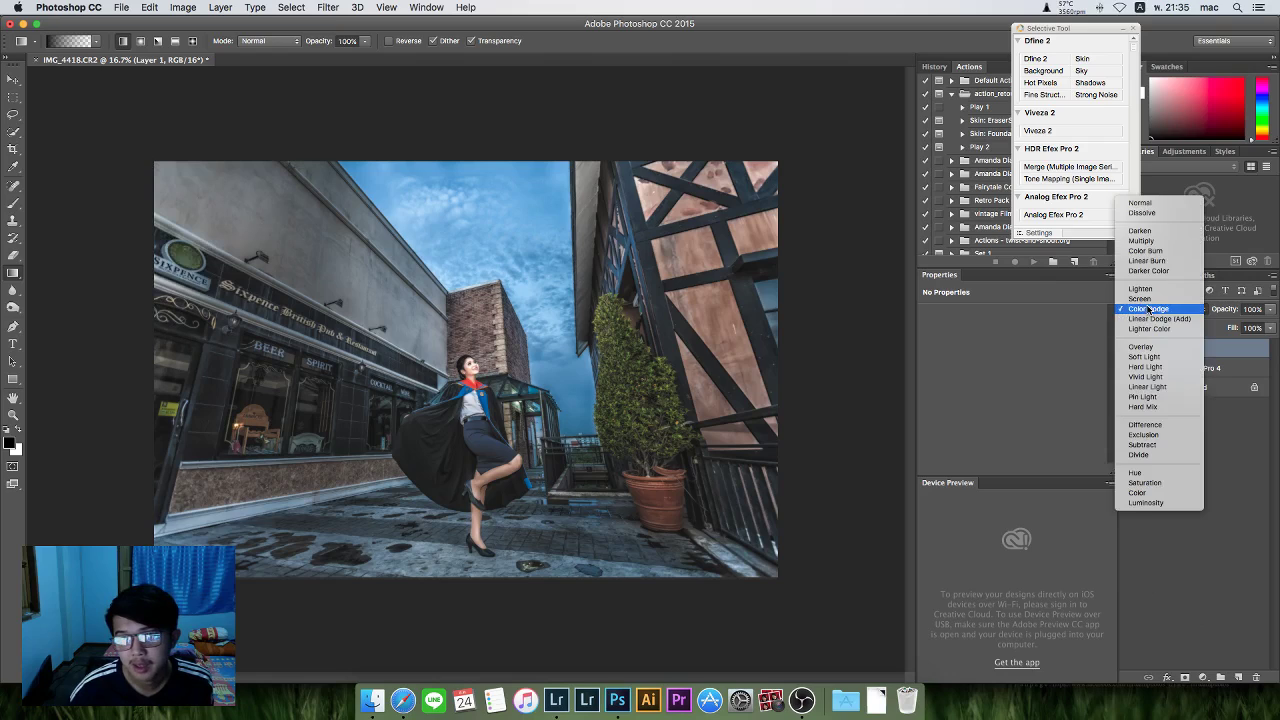
click(1164, 357)
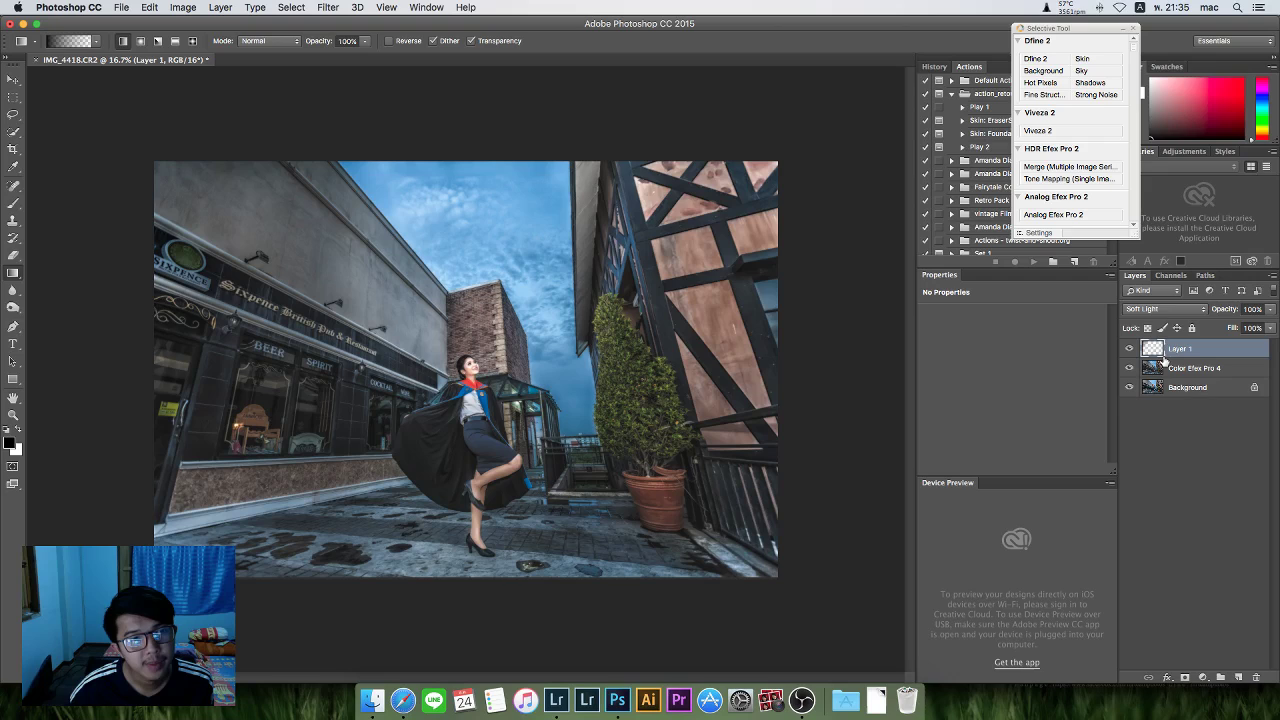
click(1152, 310)
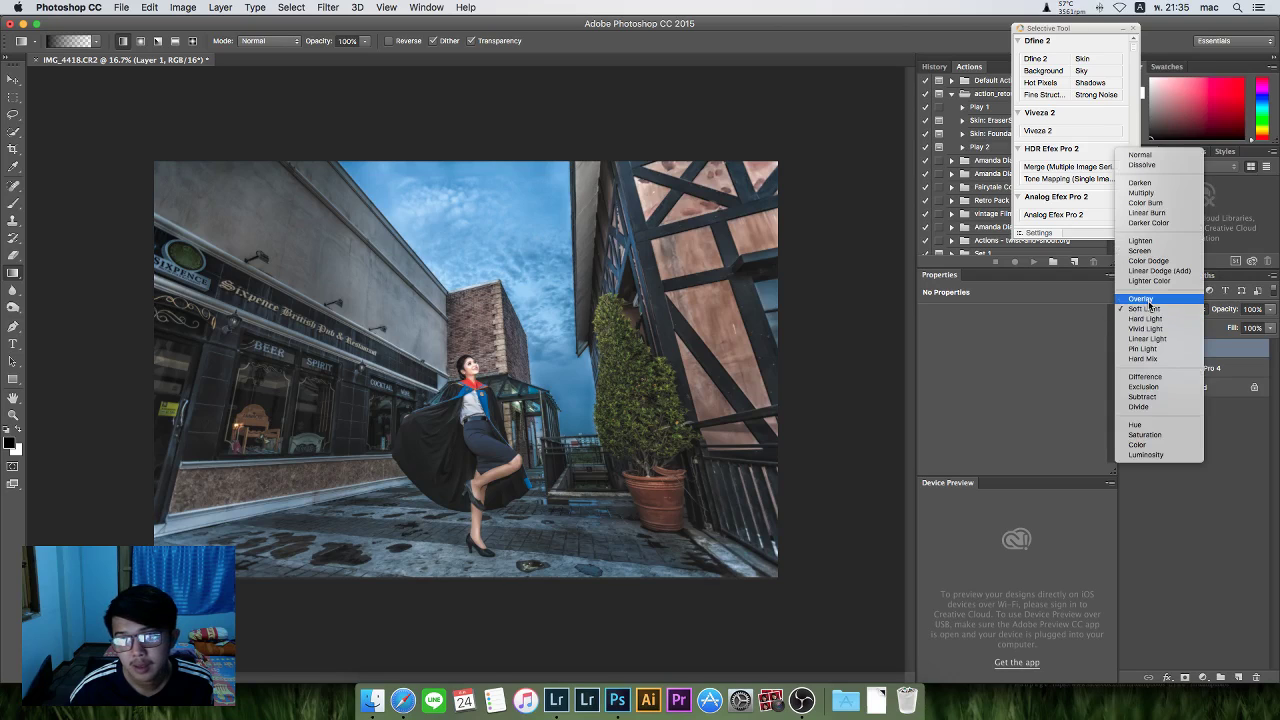
click(1150, 305)
click(1155, 312)
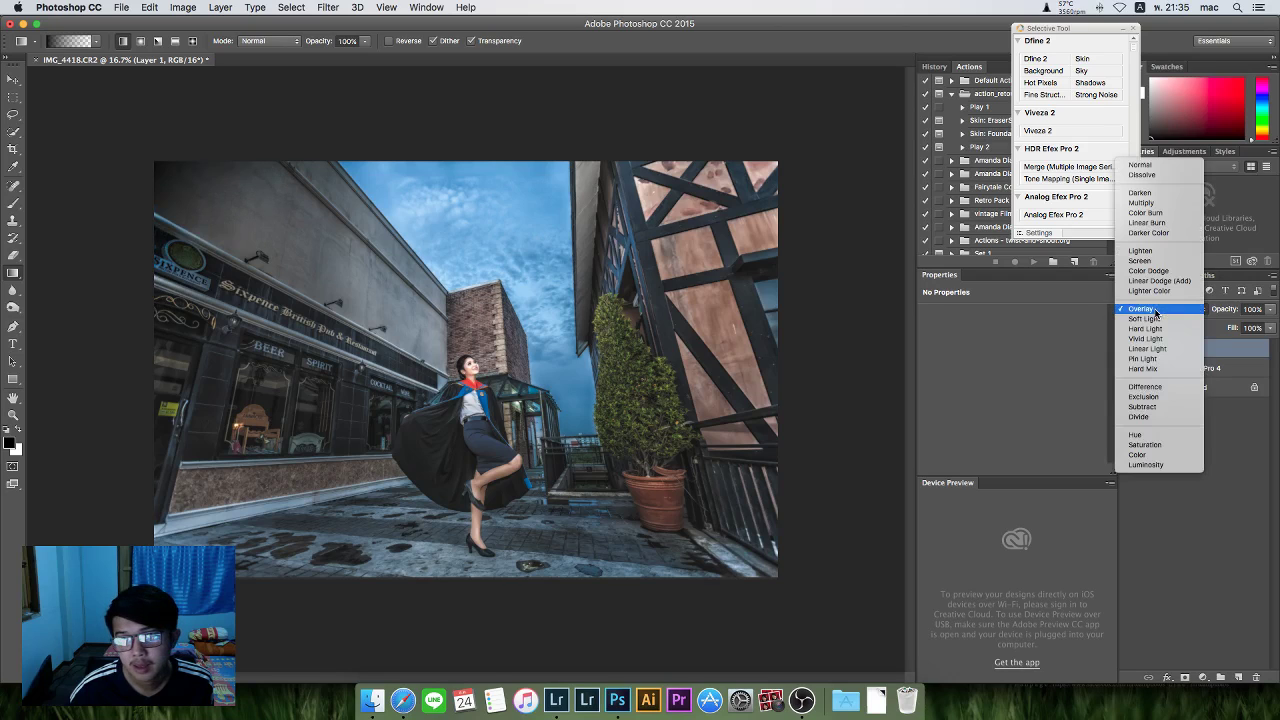
click(1155, 320)
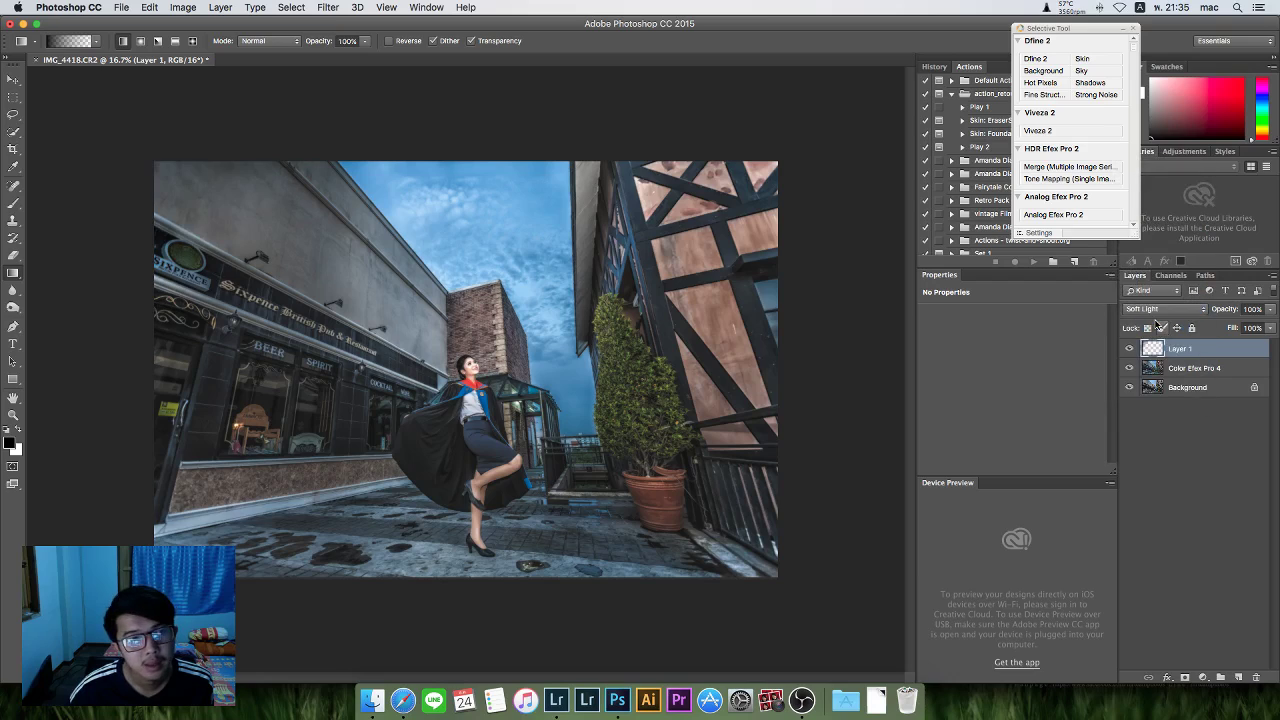
click(1182, 425)
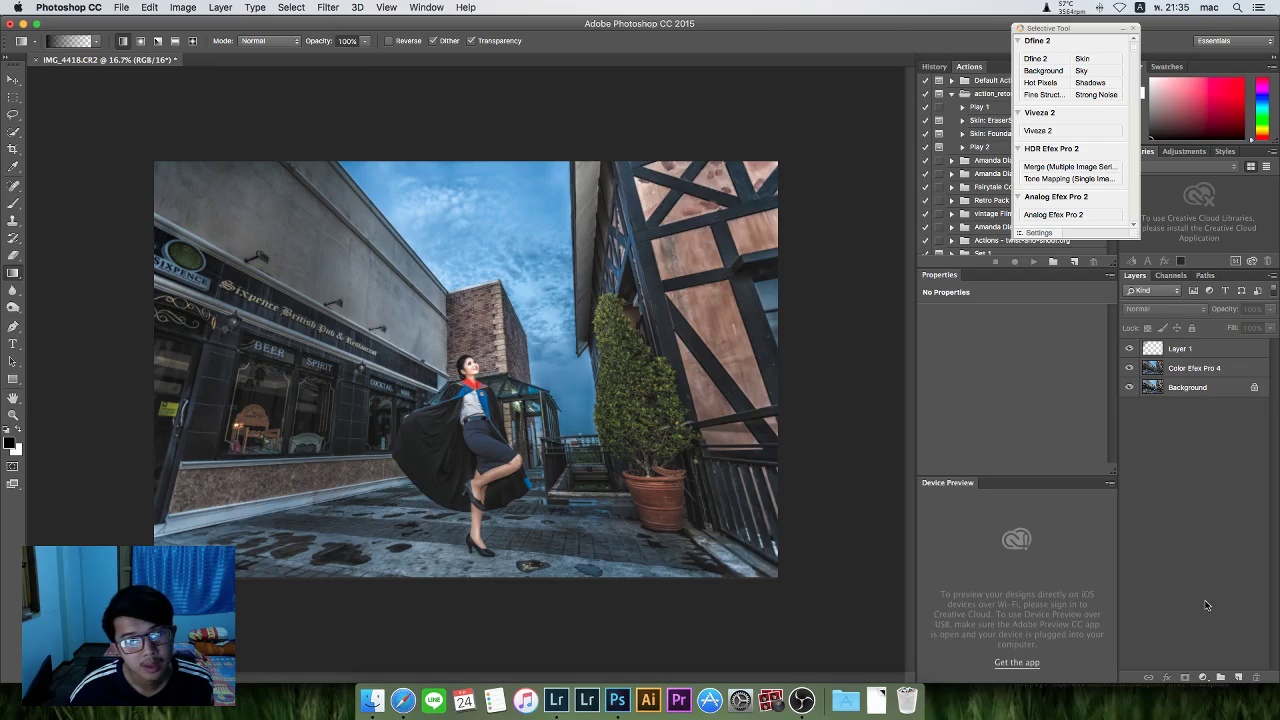
Draw a second diagonal black-to-transparent gradient over the upper-left corner on a new Soft Light layer, and lower that layer's opacity.
click(1238, 678)
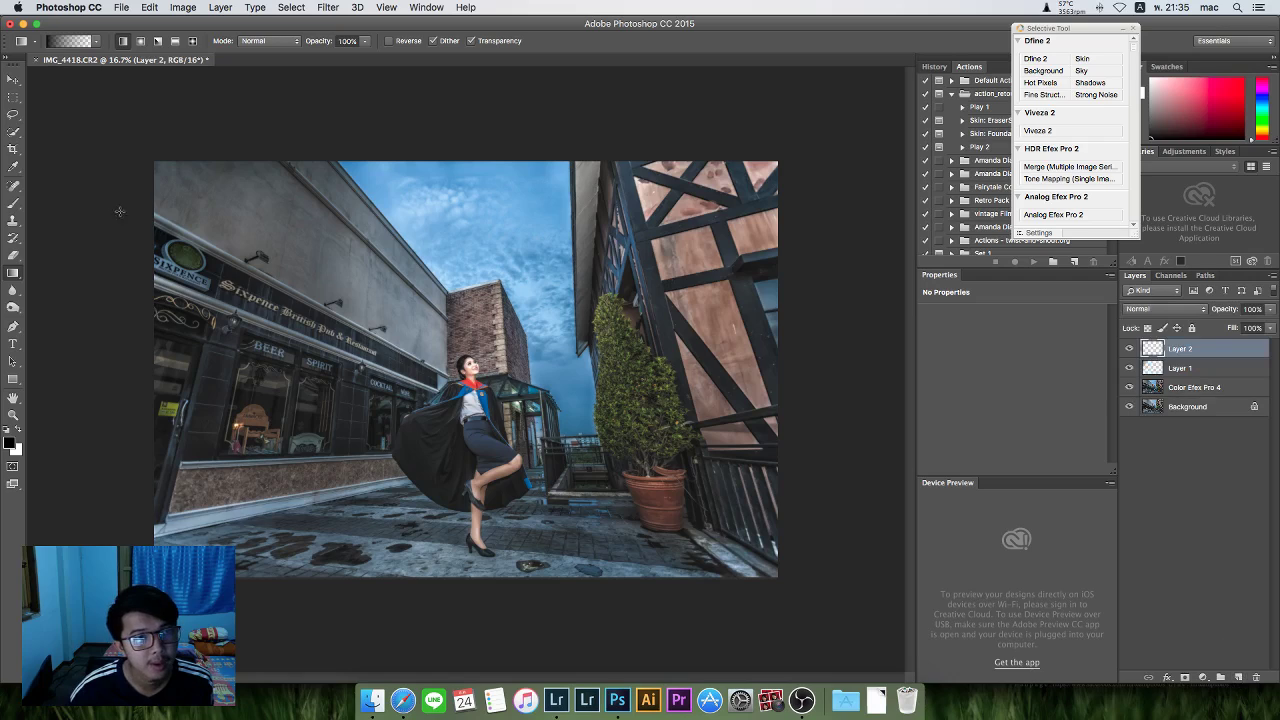
drag(123, 213, 309, 305)
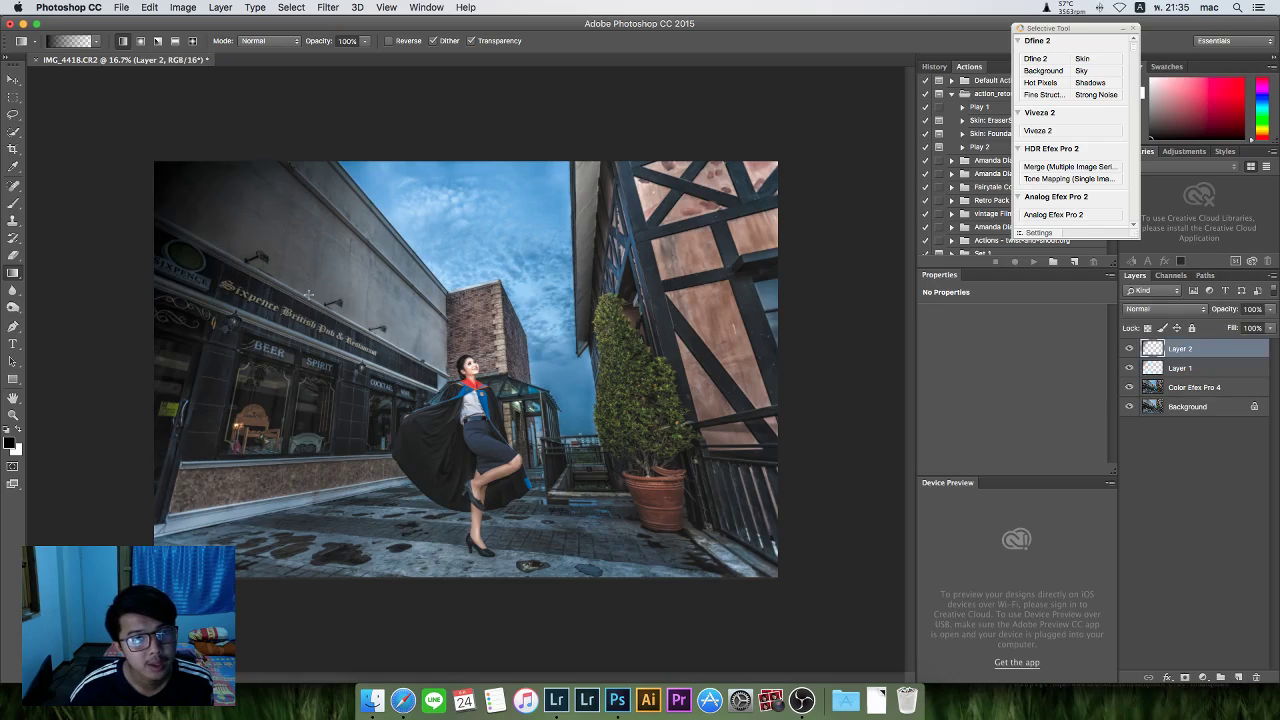
click(1180, 308)
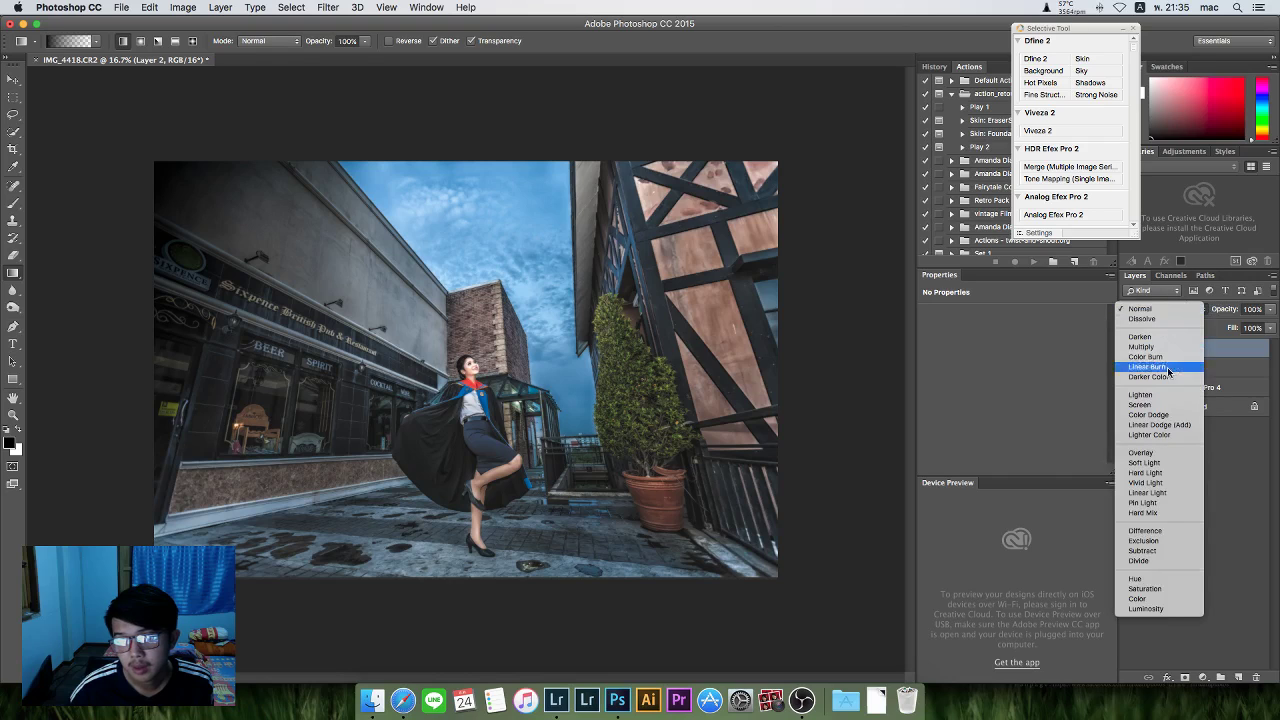
click(1166, 463)
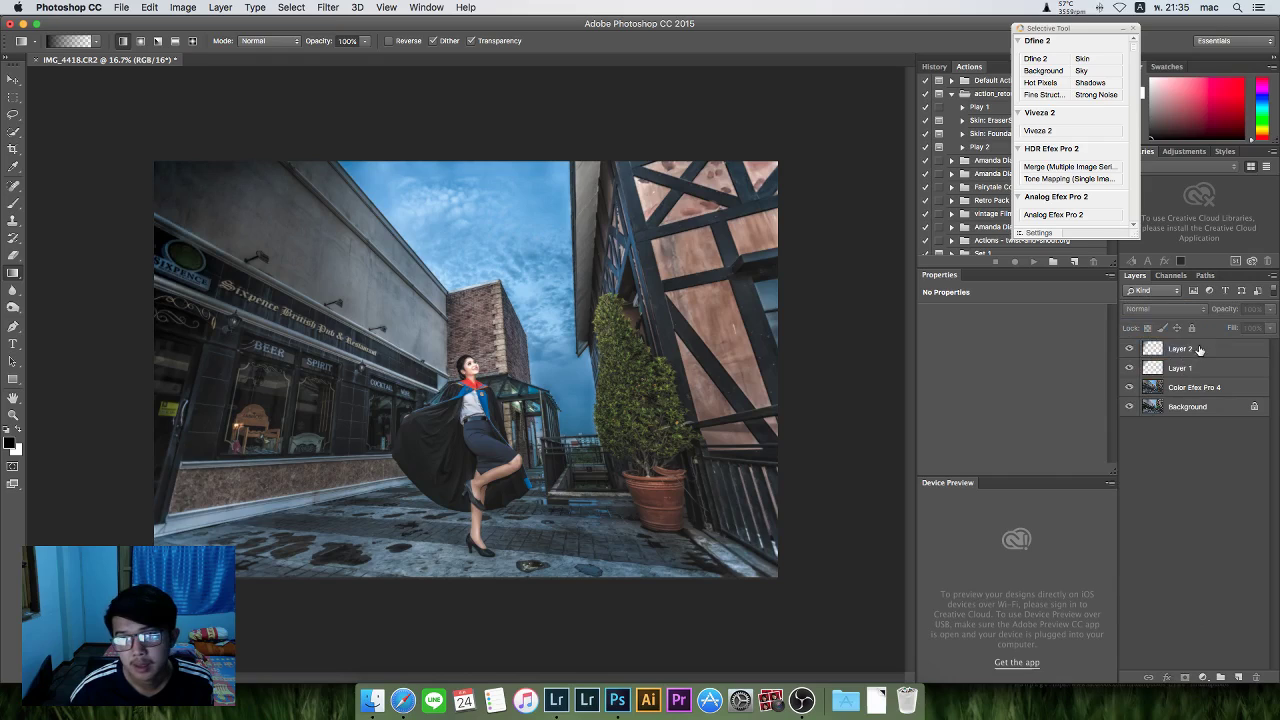
drag(1270, 317, 1240, 326)
click(1226, 516)
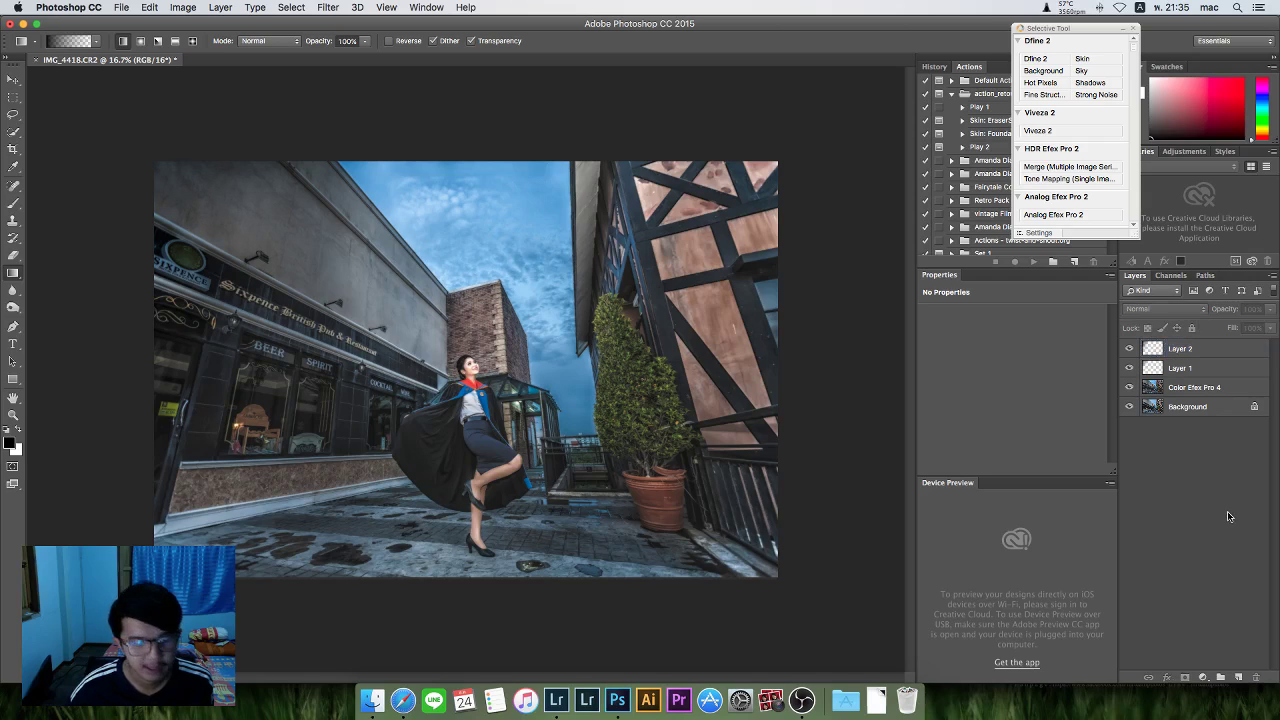
Toggle the Color Efex Pro 4 layer's visibility to compare the photo with and without the filters.
click(1130, 388)
click(1130, 388)
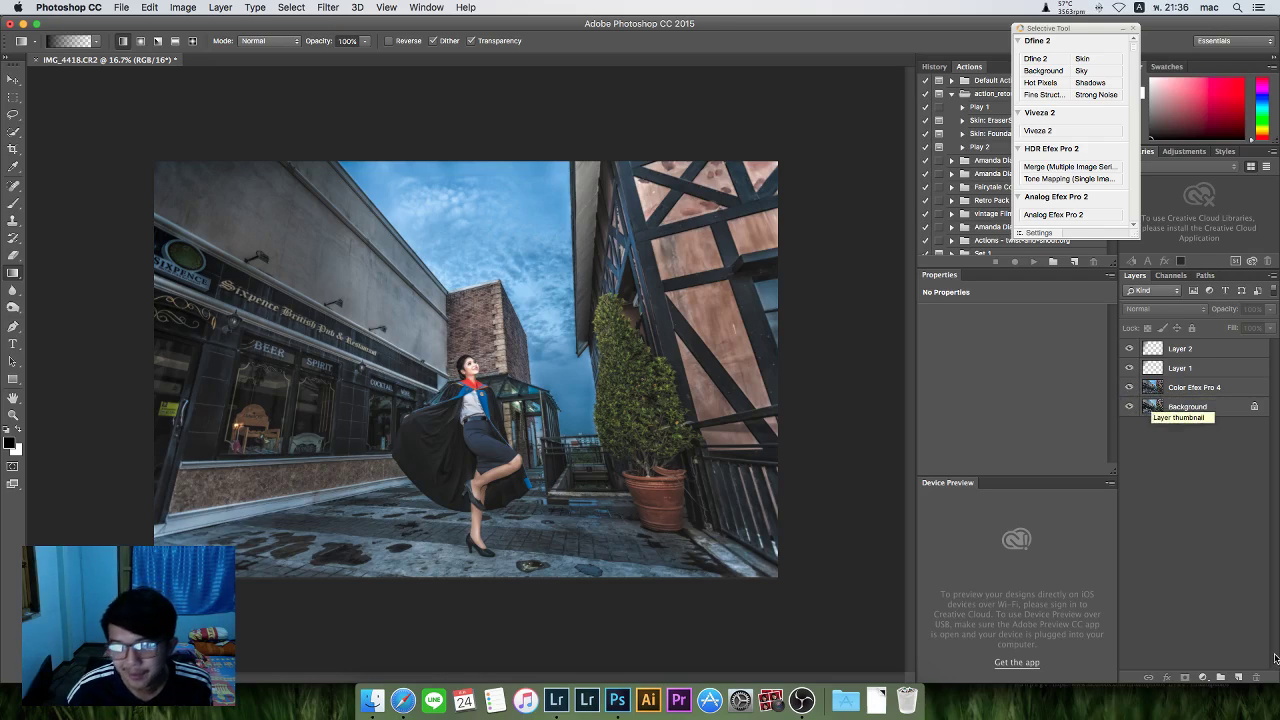
Add a new empty layer above Layer 2 and set the foreground color to orange, ffb910.
click(1238, 677)
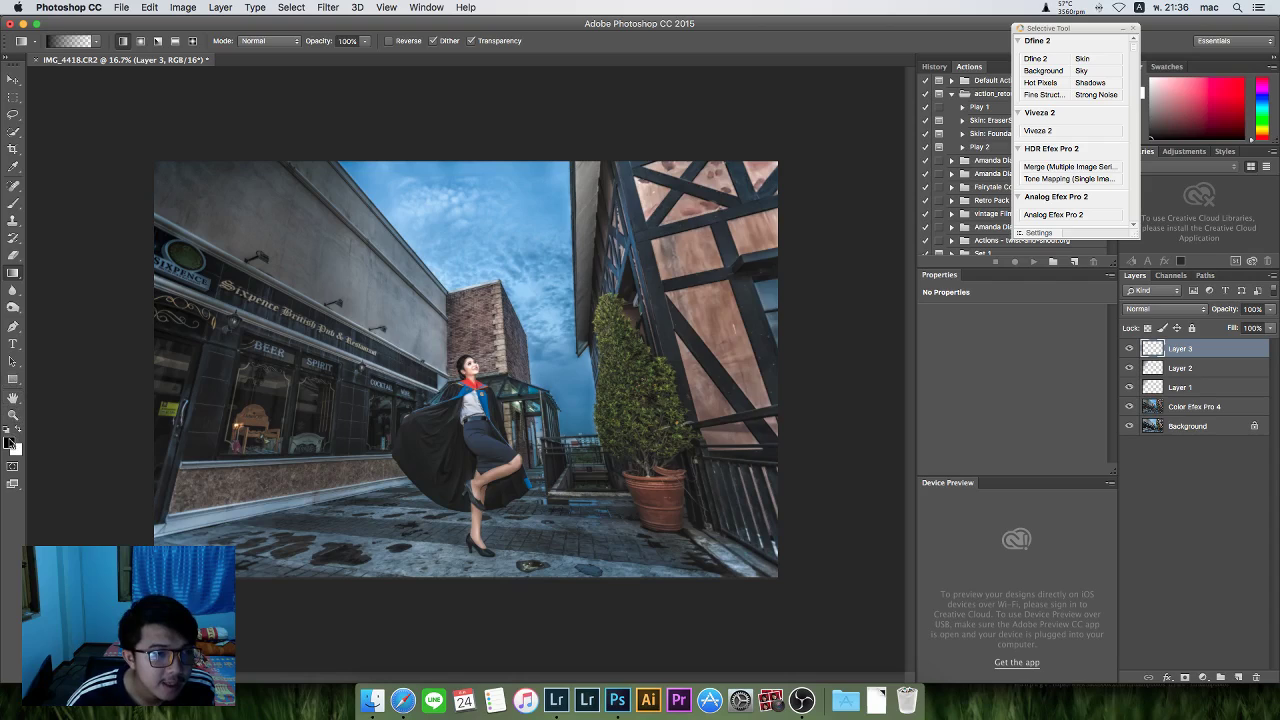
click(10, 443)
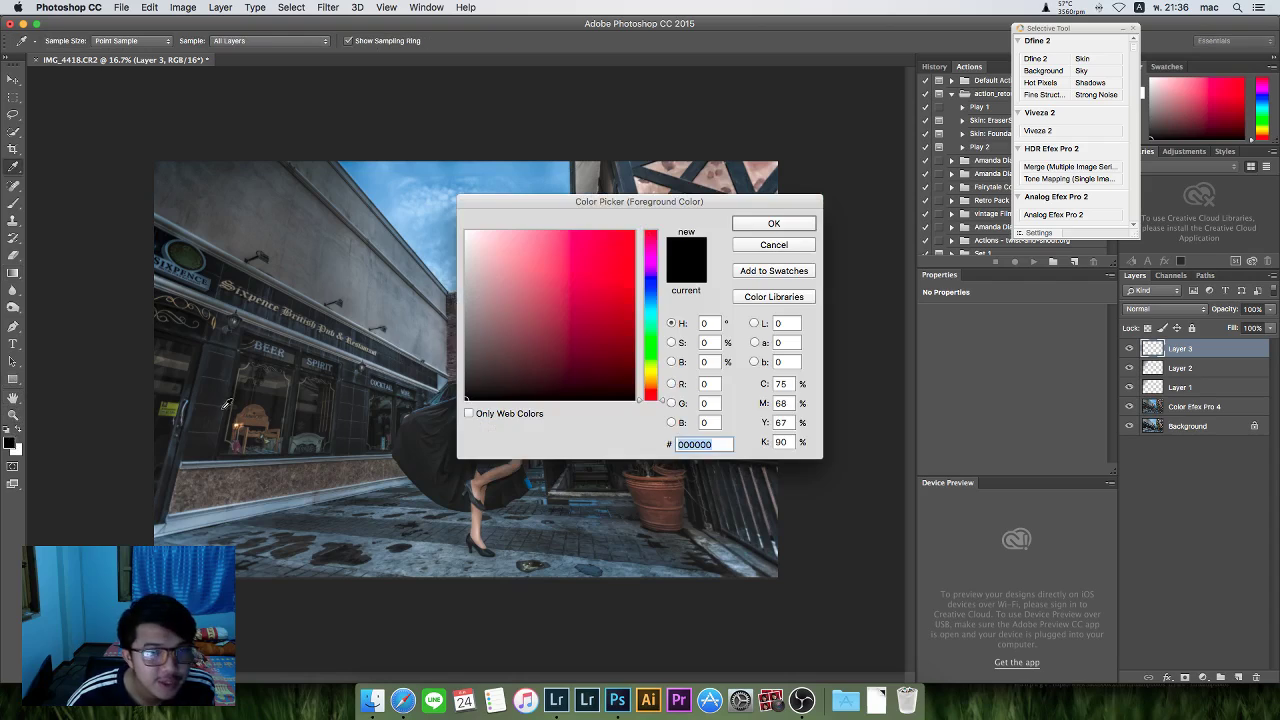
click(653, 386)
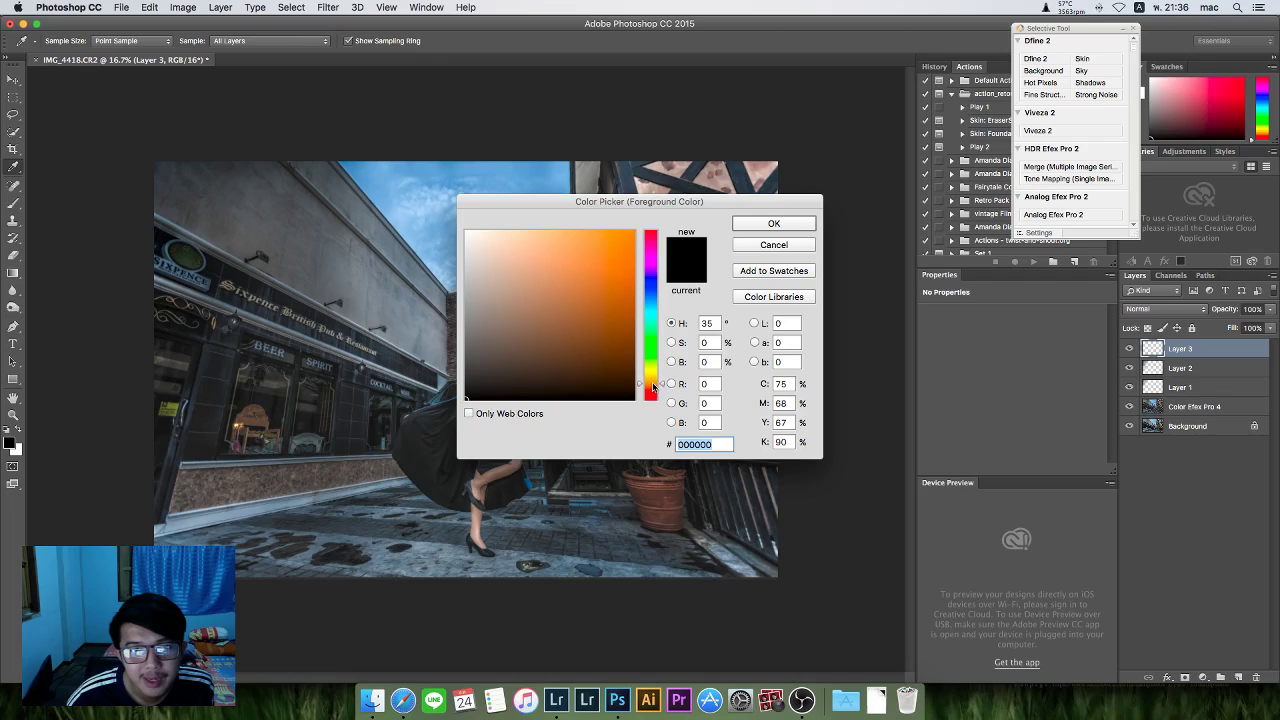
click(653, 381)
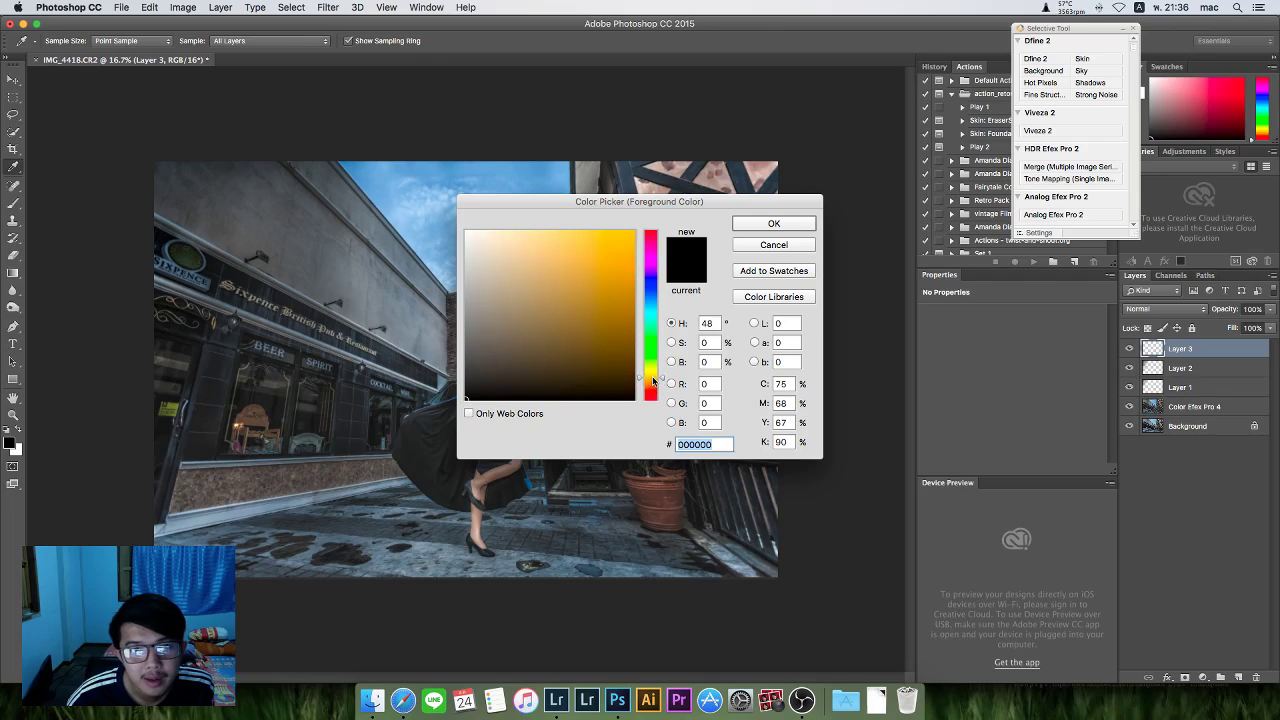
click(654, 383)
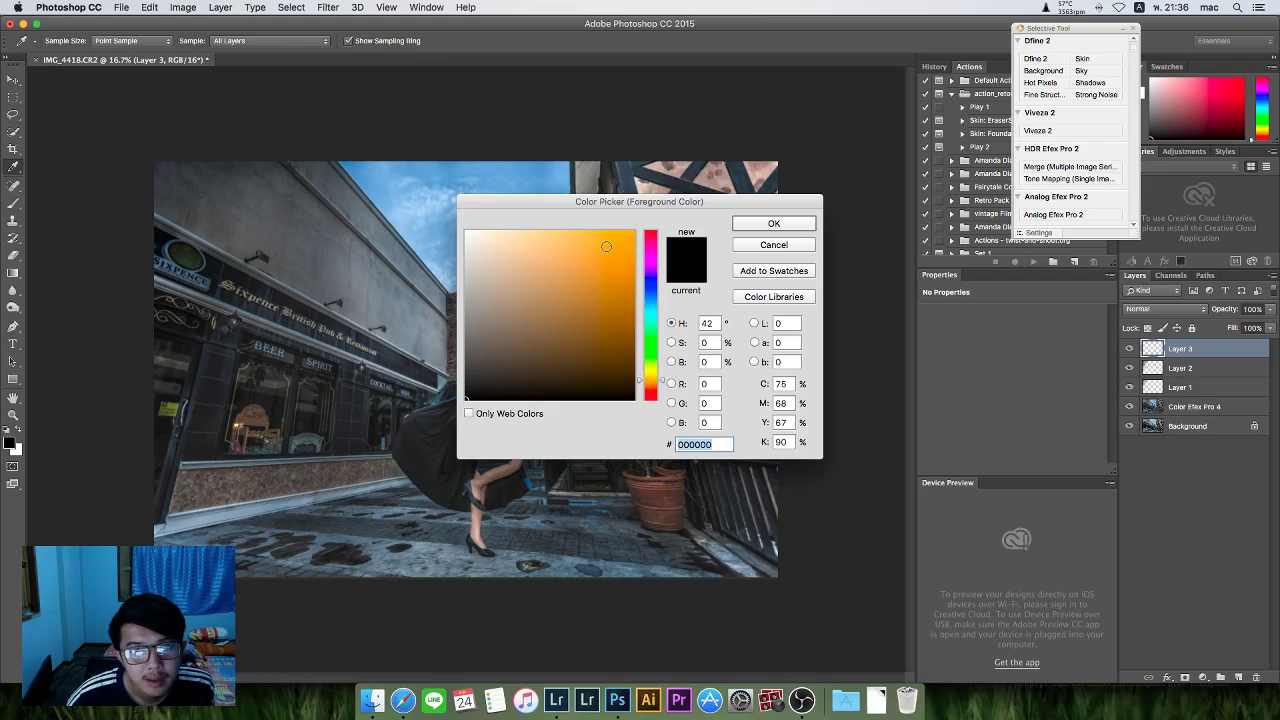
drag(612, 242, 624, 232)
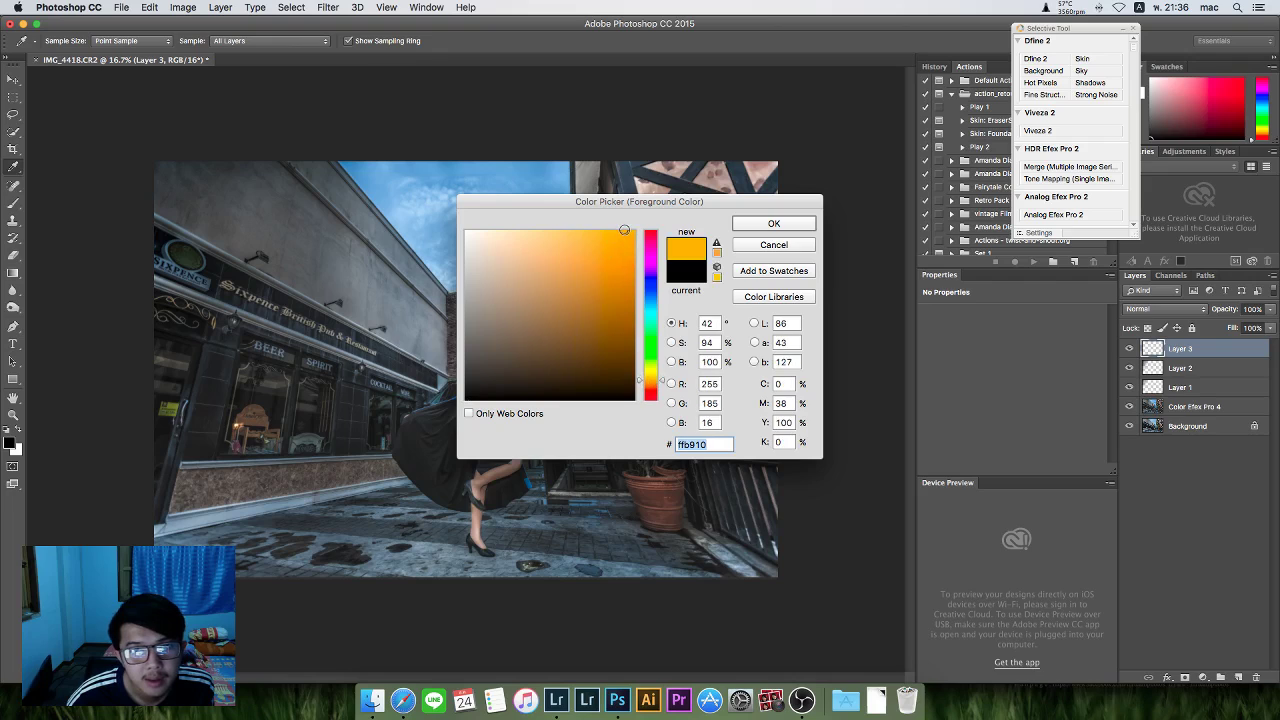
click(740, 228)
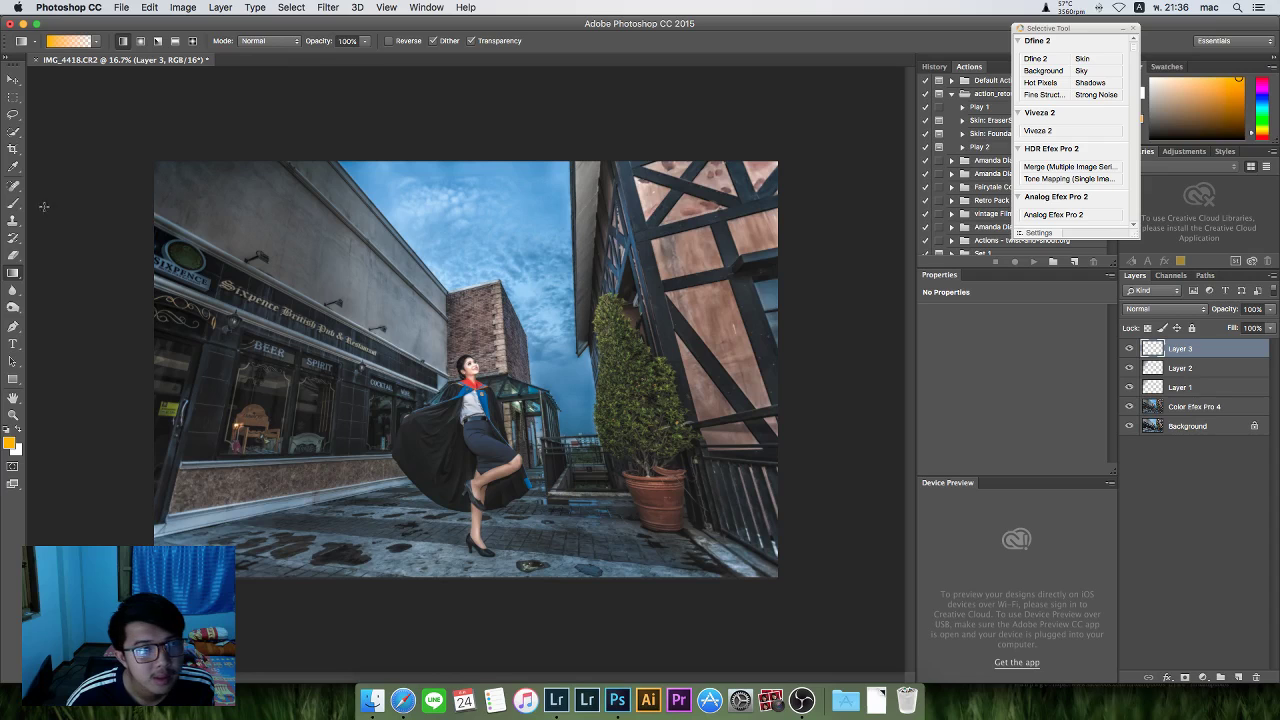
Paint an orange glow on the nearest lamp below the pub sign with a soft 600 px brush.
click(12, 204)
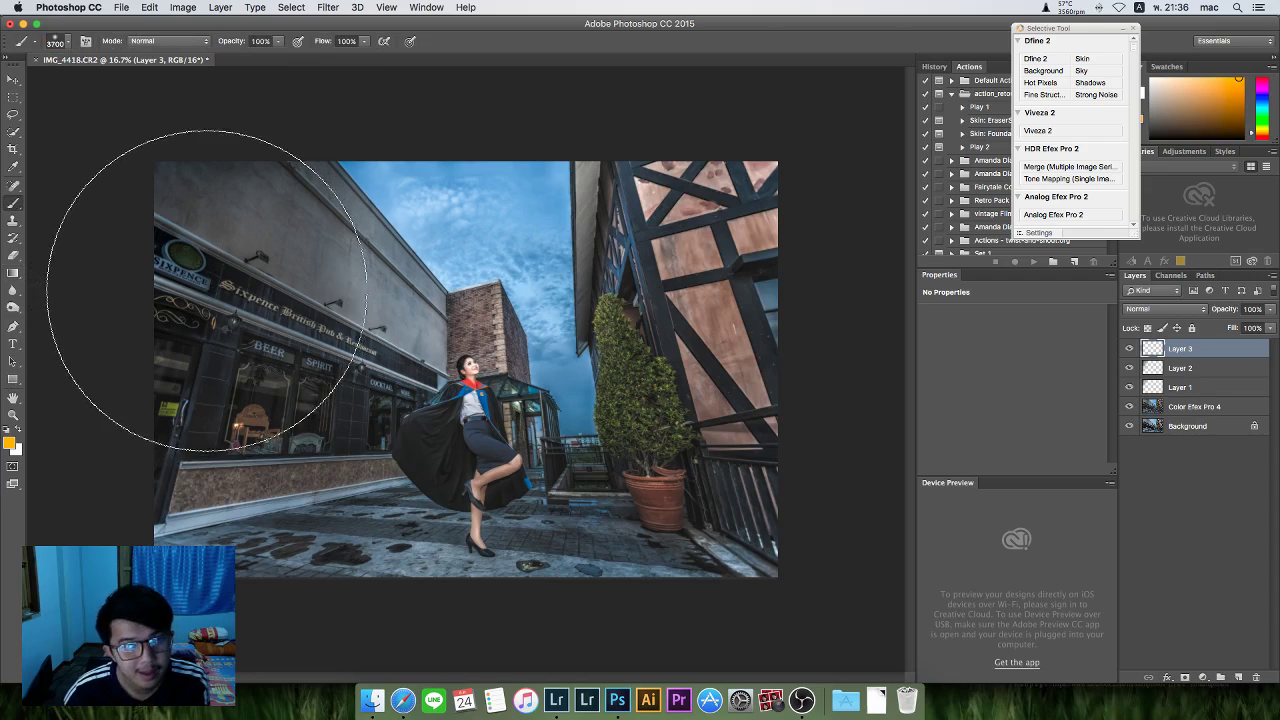
key(bracketleft)
key(bracketleft)
key(bracketleft)
key(bracketleft)
key(bracketleft)
key(bracketleft)
key(bracketleft)
key(bracketleft)
key(bracketleft)
key(bracketleft)
key(bracketleft)
key(bracketleft)
key(bracketleft)
key(bracketleft)
key(bracketleft)
key(bracketleft)
key(bracketleft)
key(bracketleft)
key(bracketleft)
key(bracketleft)
key(bracketleft)
key(bracketleft)
key(bracketleft)
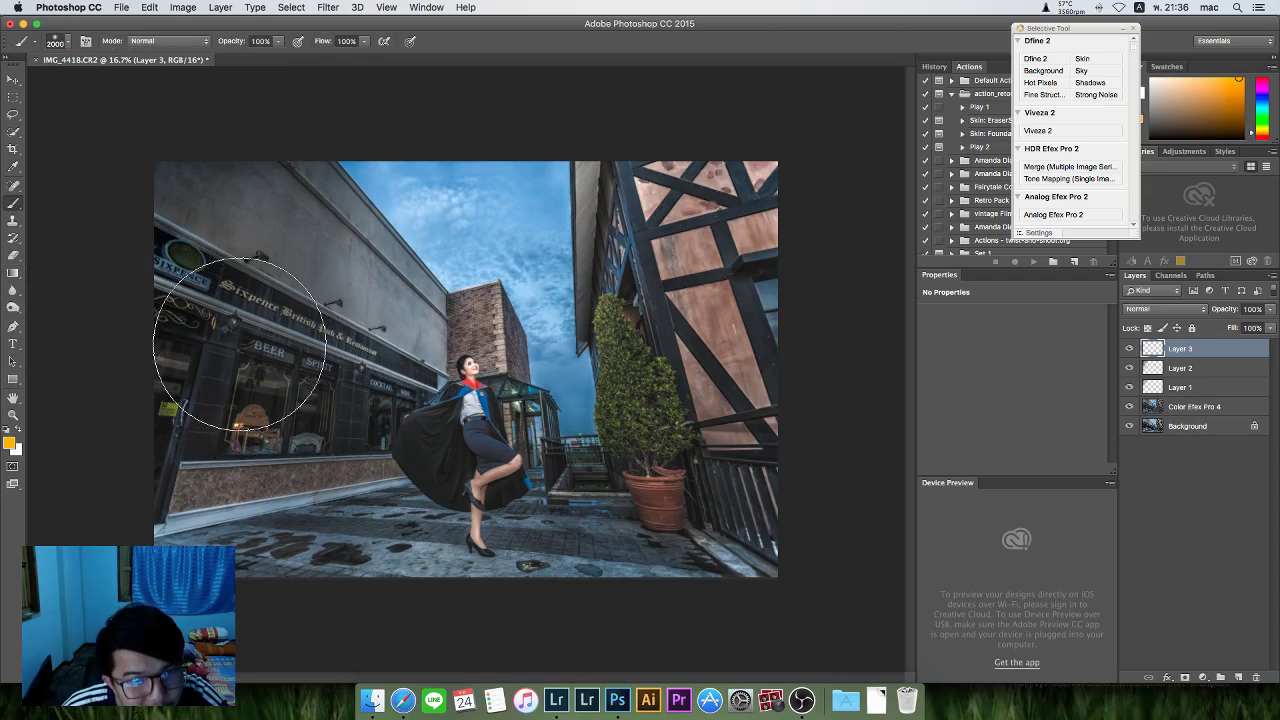
key(bracketleft)
key(bracketleft)
key(bracketleft)
key(bracketleft)
key(bracketleft)
key(bracketleft)
key(bracketleft)
key(bracketleft)
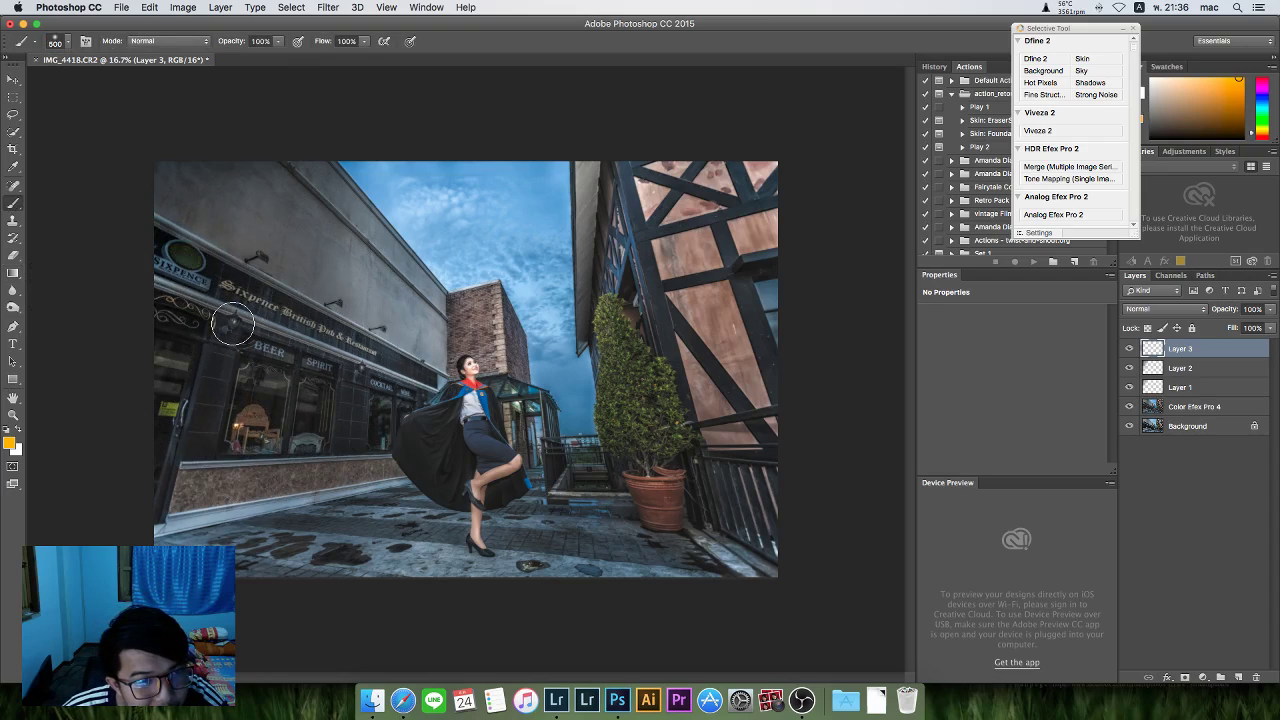
key(bracketright)
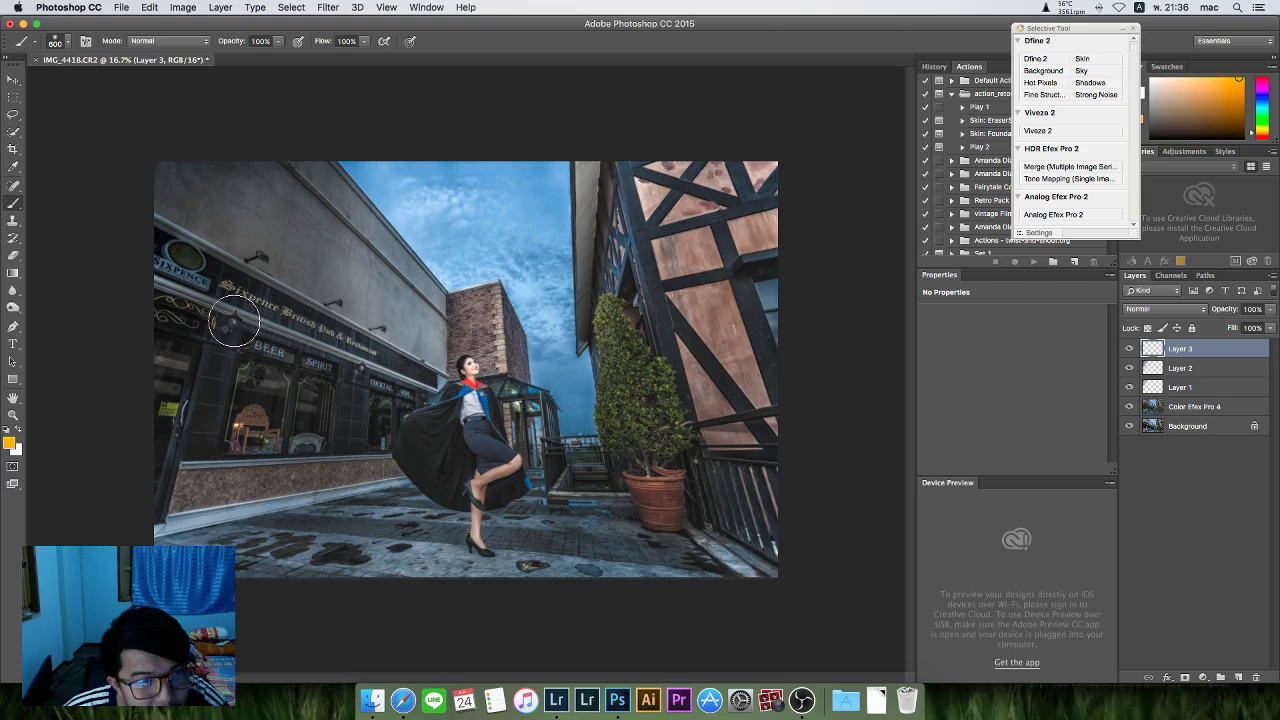
click(233, 320)
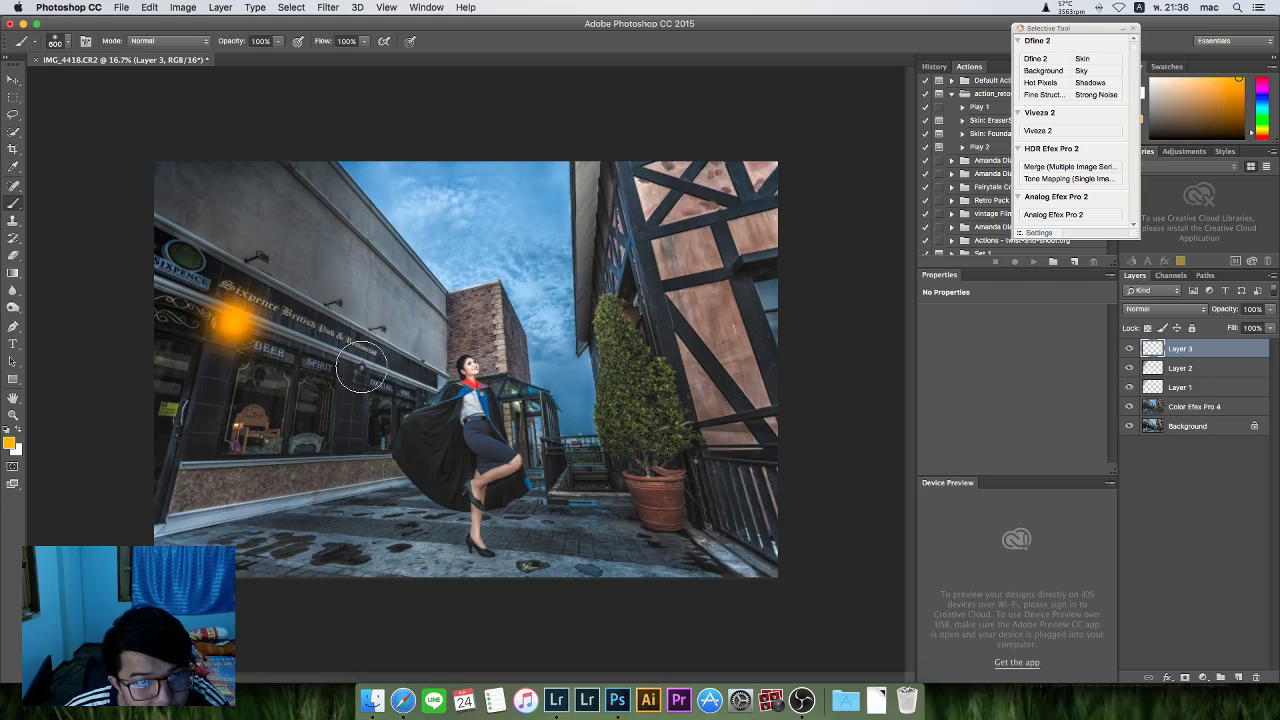
Paint smaller orange glows on the two farther lamps below the pub sign with 400 px and 200 px brush sizes.
key(bracketleft)
key(bracketleft)
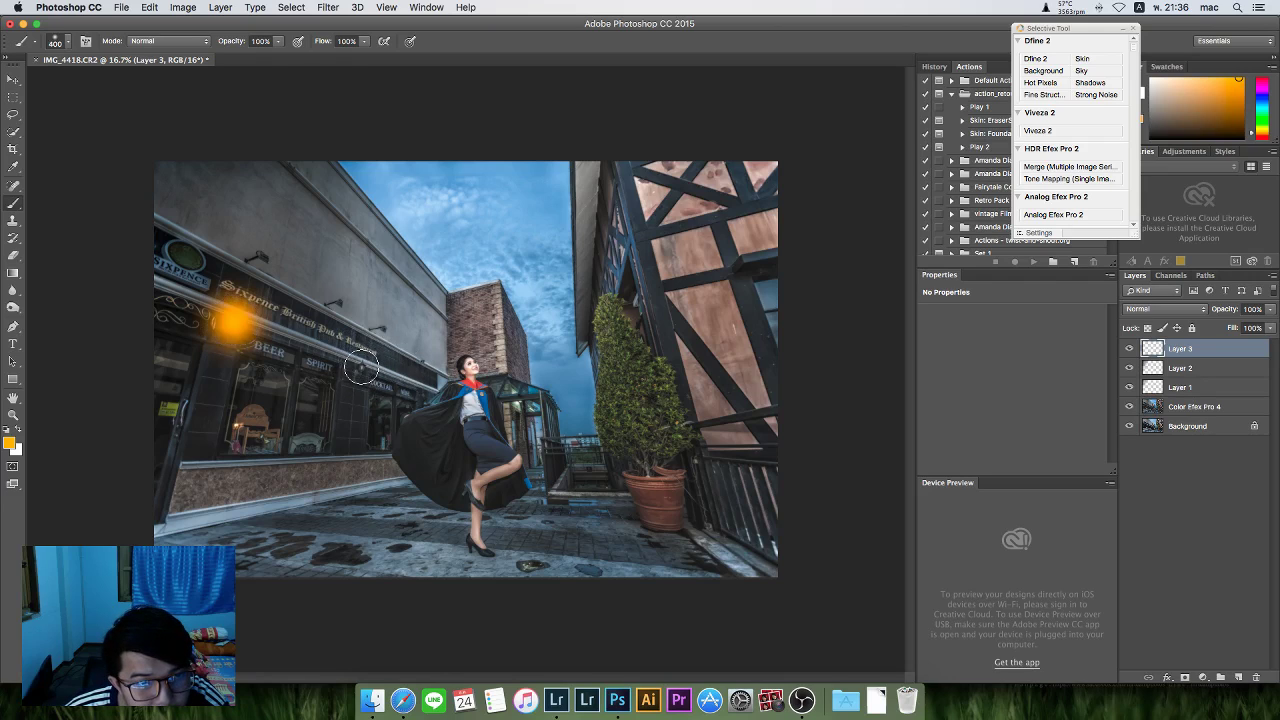
click(361, 367)
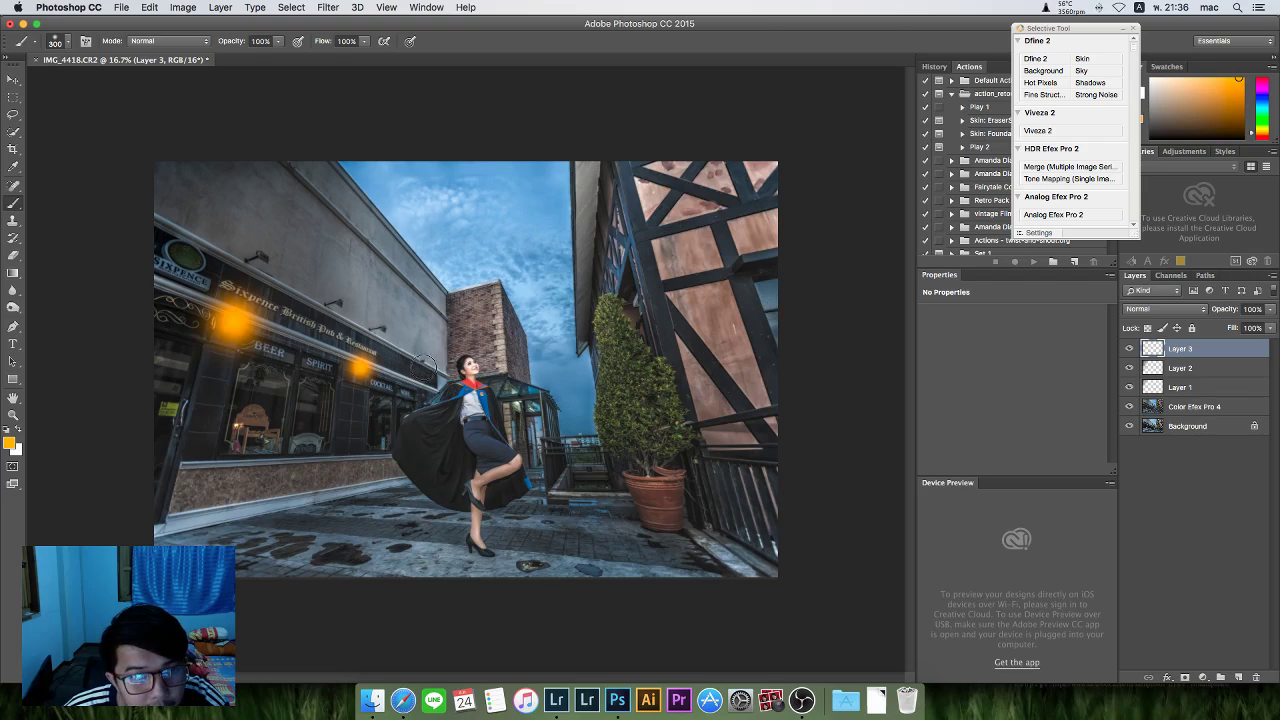
key(bracketleft)
key(bracketleft)
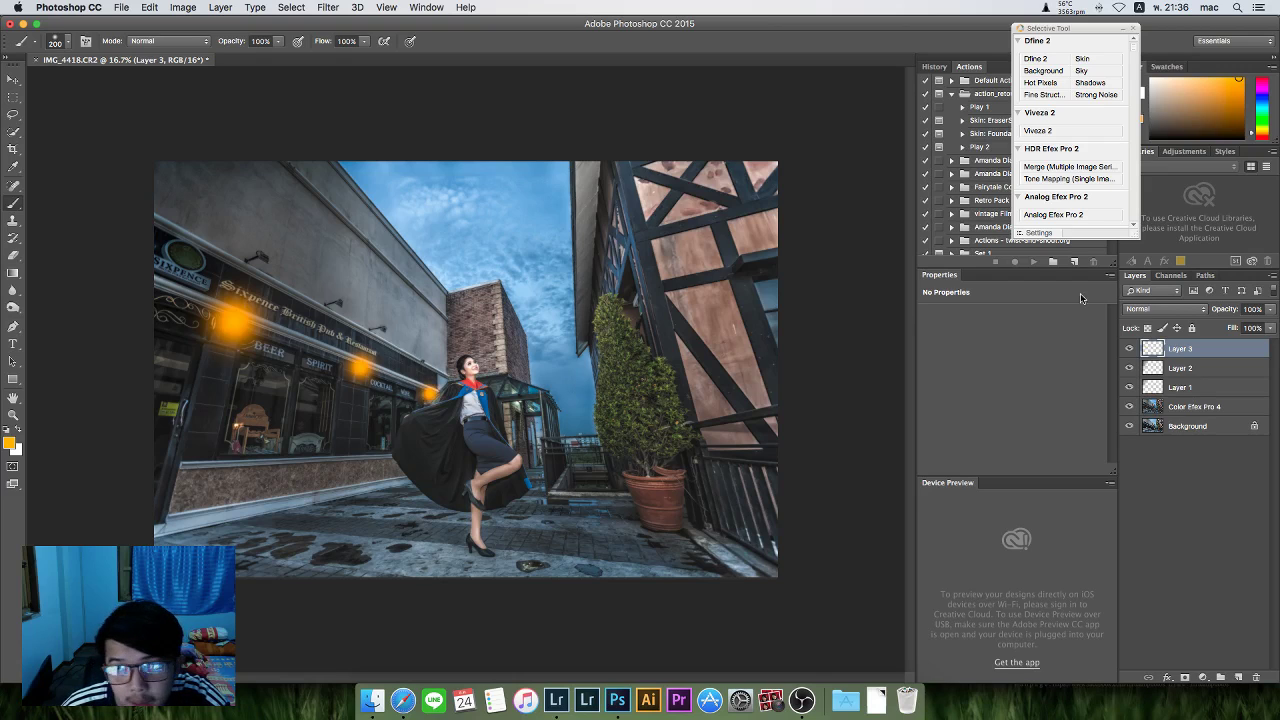
Set the orange glow layer's blend mode to Screen and reduce its opacity to 35%.
click(1165, 311)
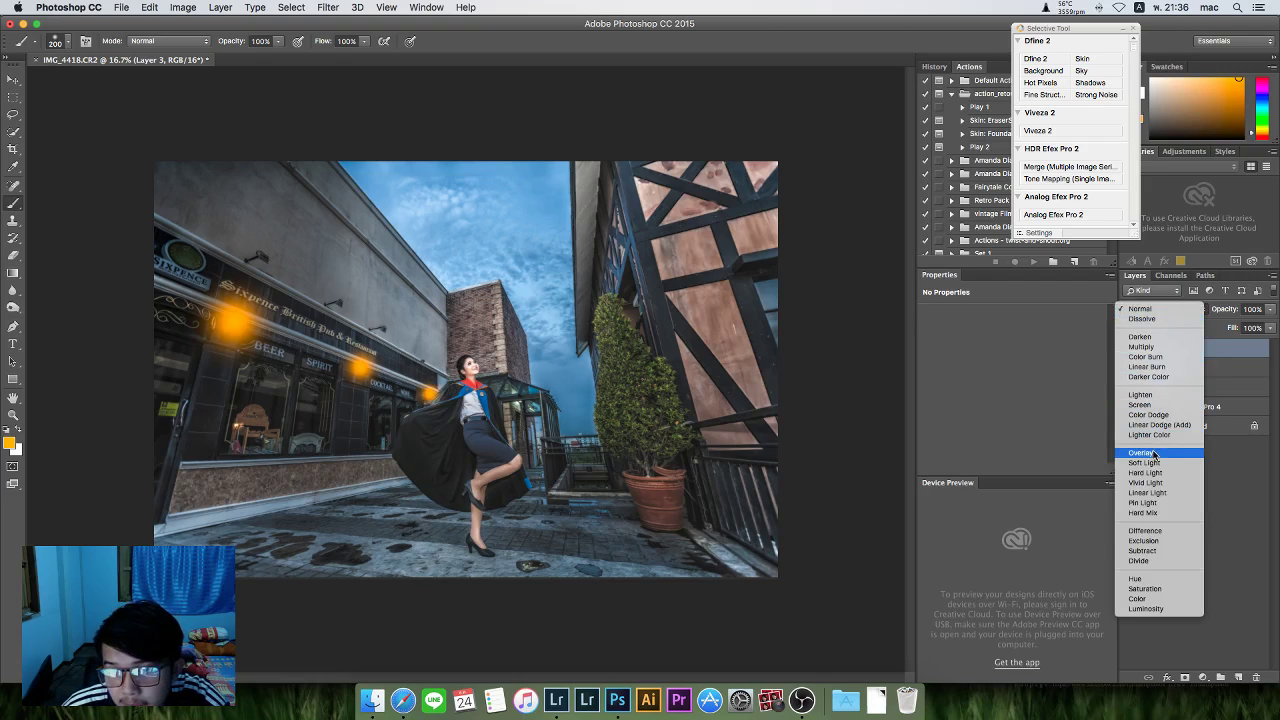
click(1148, 405)
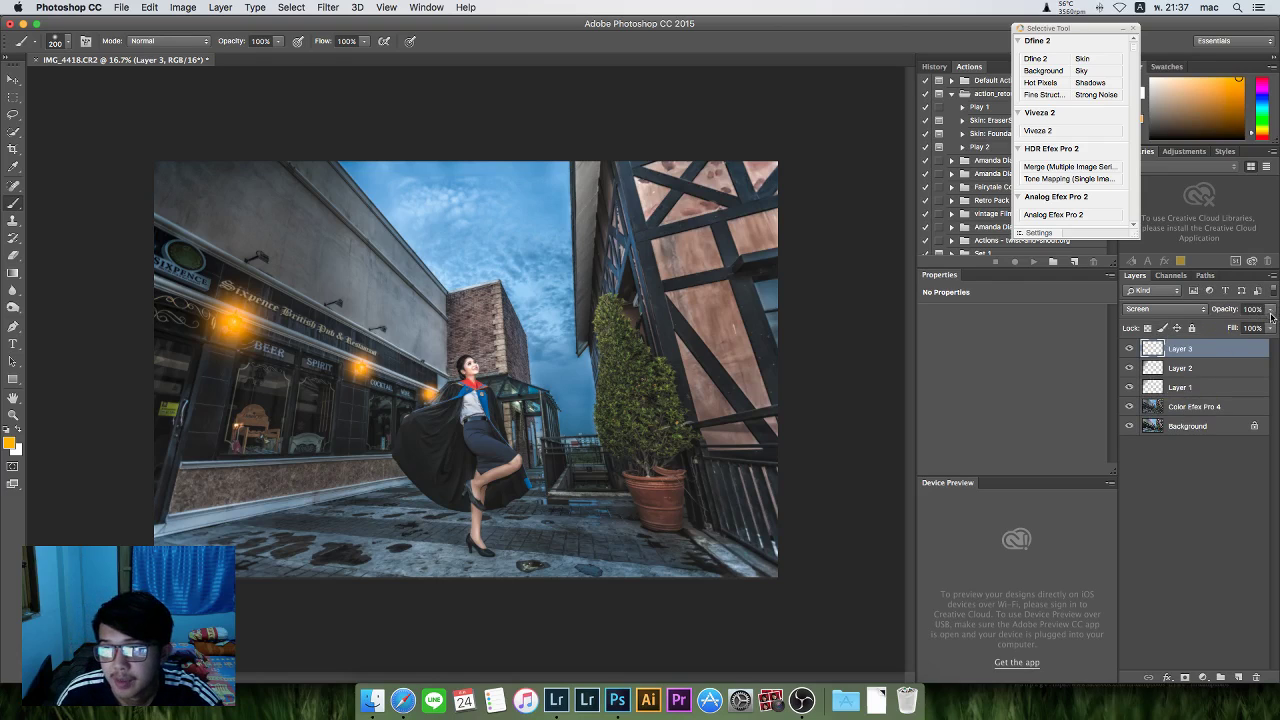
click(1271, 310)
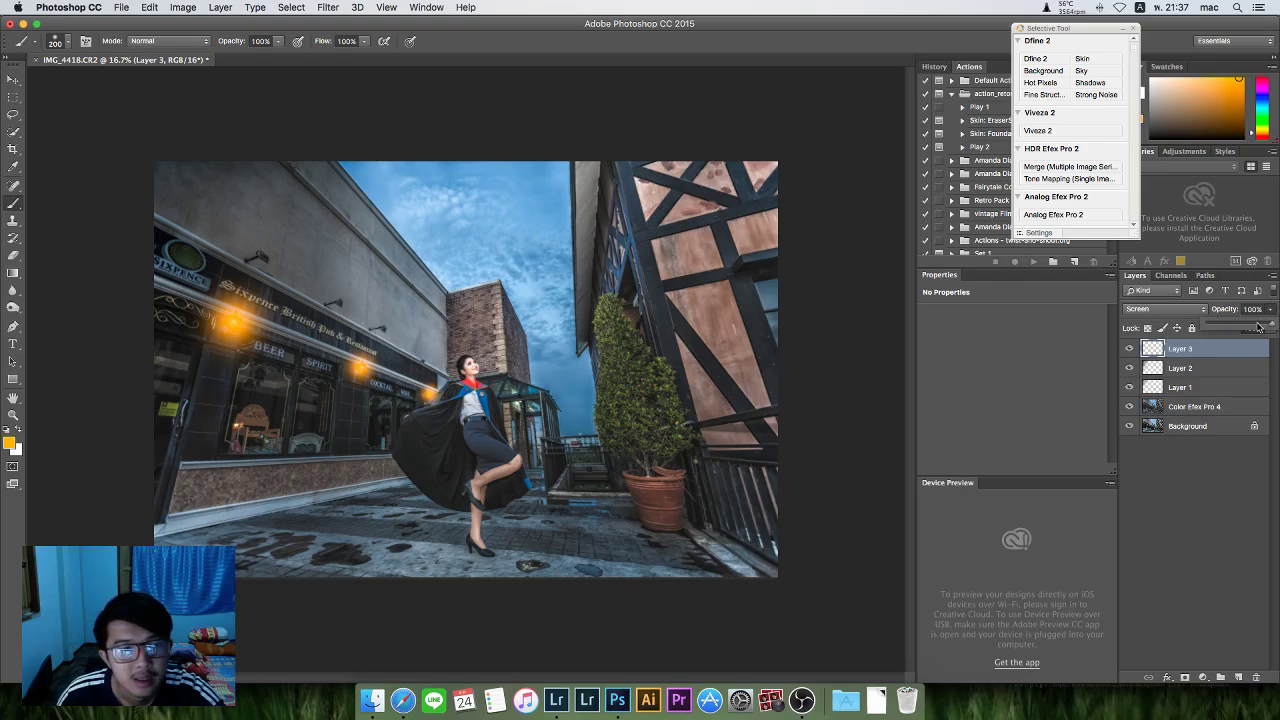
drag(1258, 327, 1230, 327)
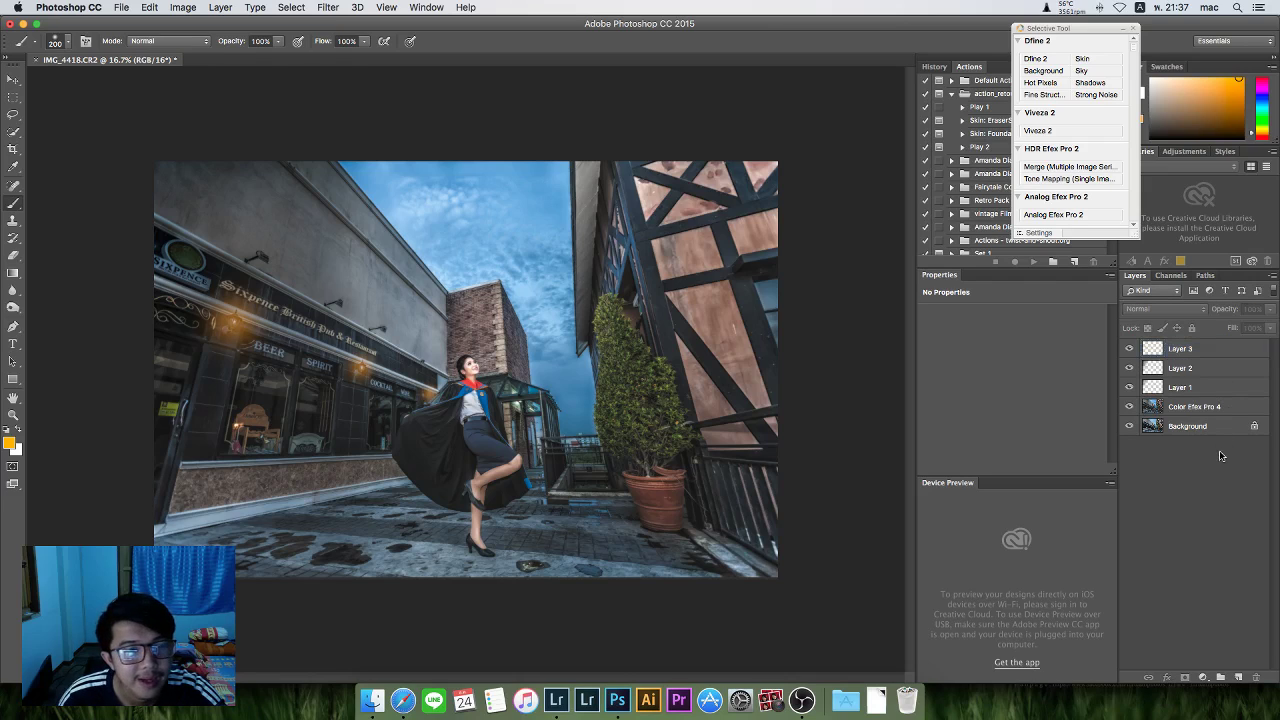
Change the blend mode of the orange glow layer, Layer 3, to Lighten.
click(1178, 350)
click(1166, 310)
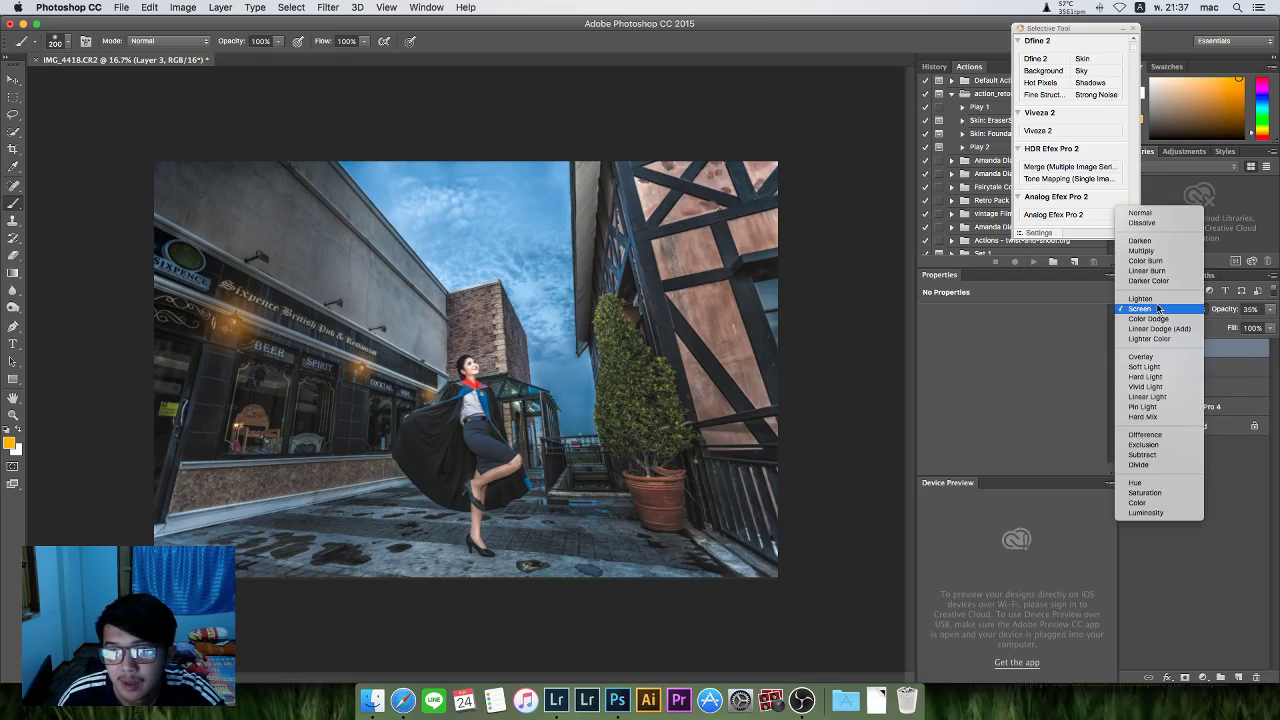
click(1157, 299)
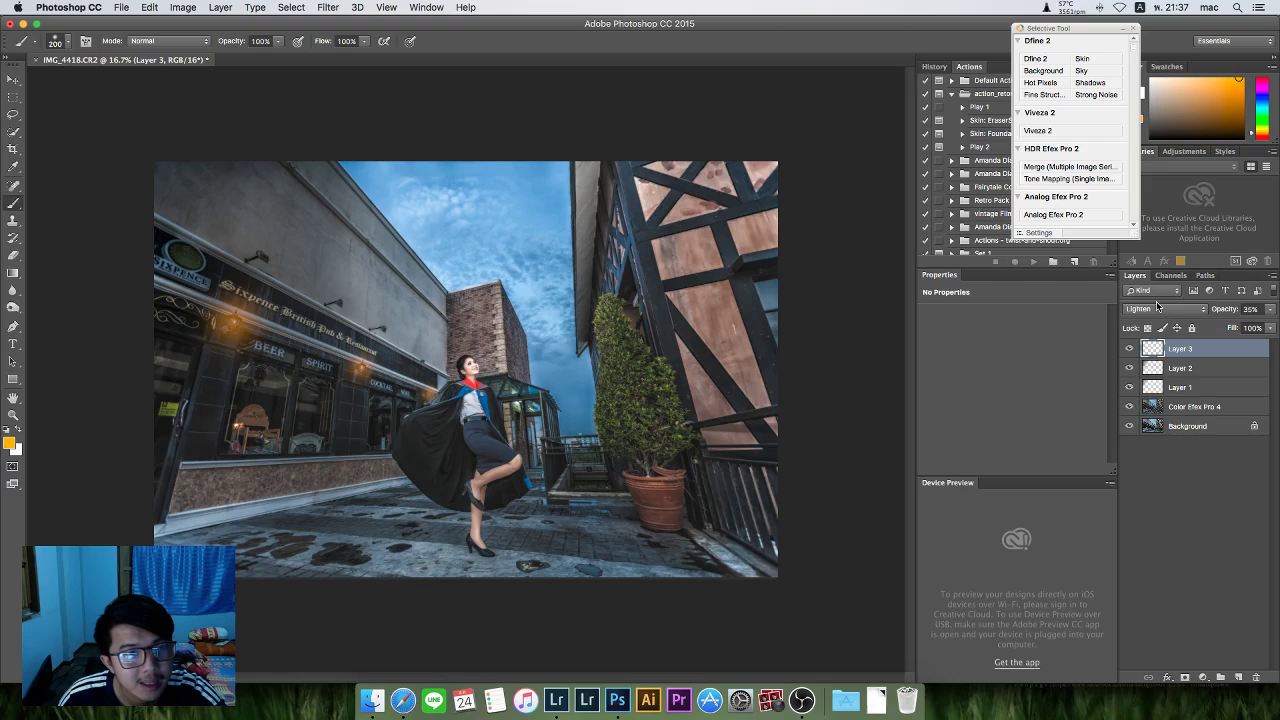
Try the Color Dodge, Linear Dodge (Add), Lighter Color and Overlay blend modes on the orange glow layer, Layer 3.
click(1160, 309)
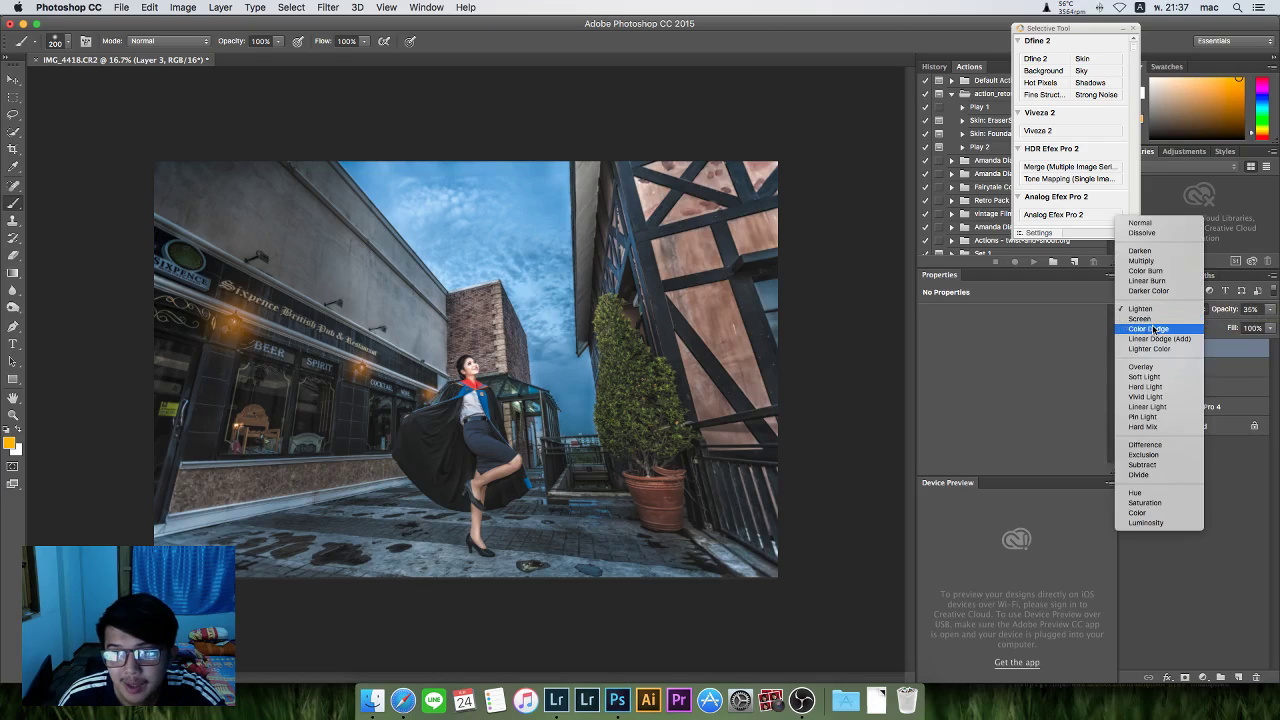
click(1154, 328)
click(1156, 312)
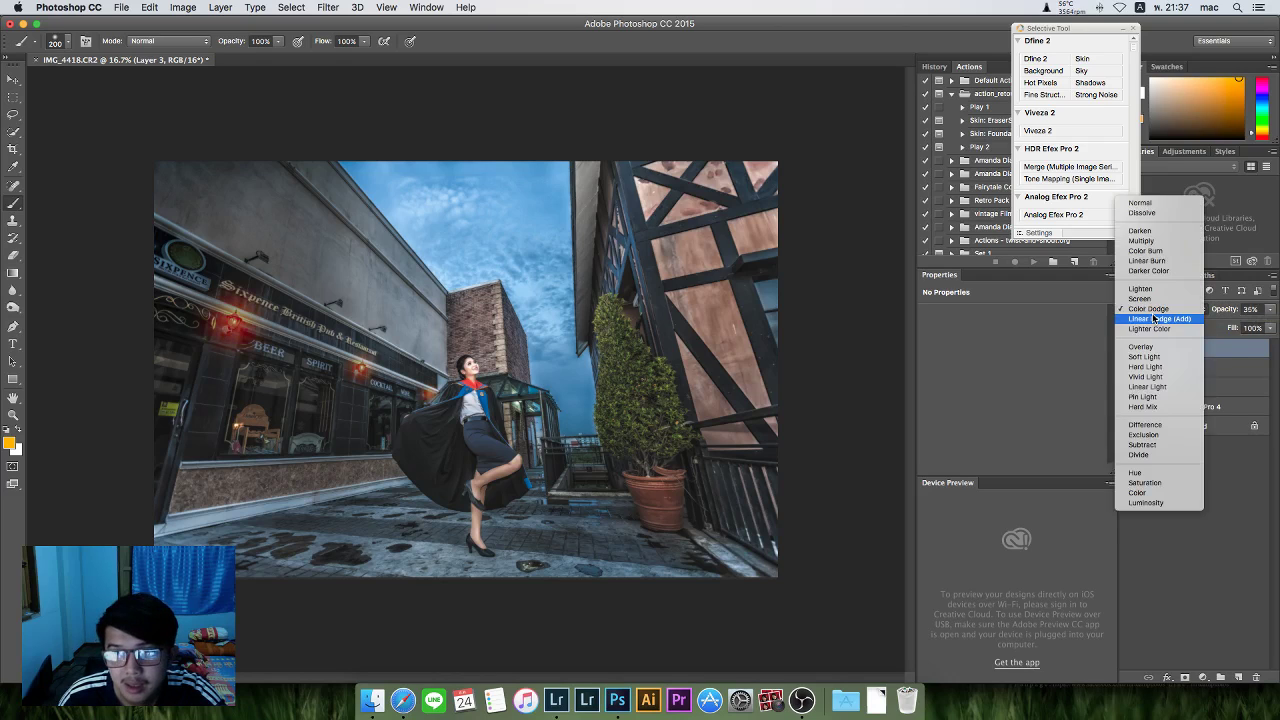
click(1154, 319)
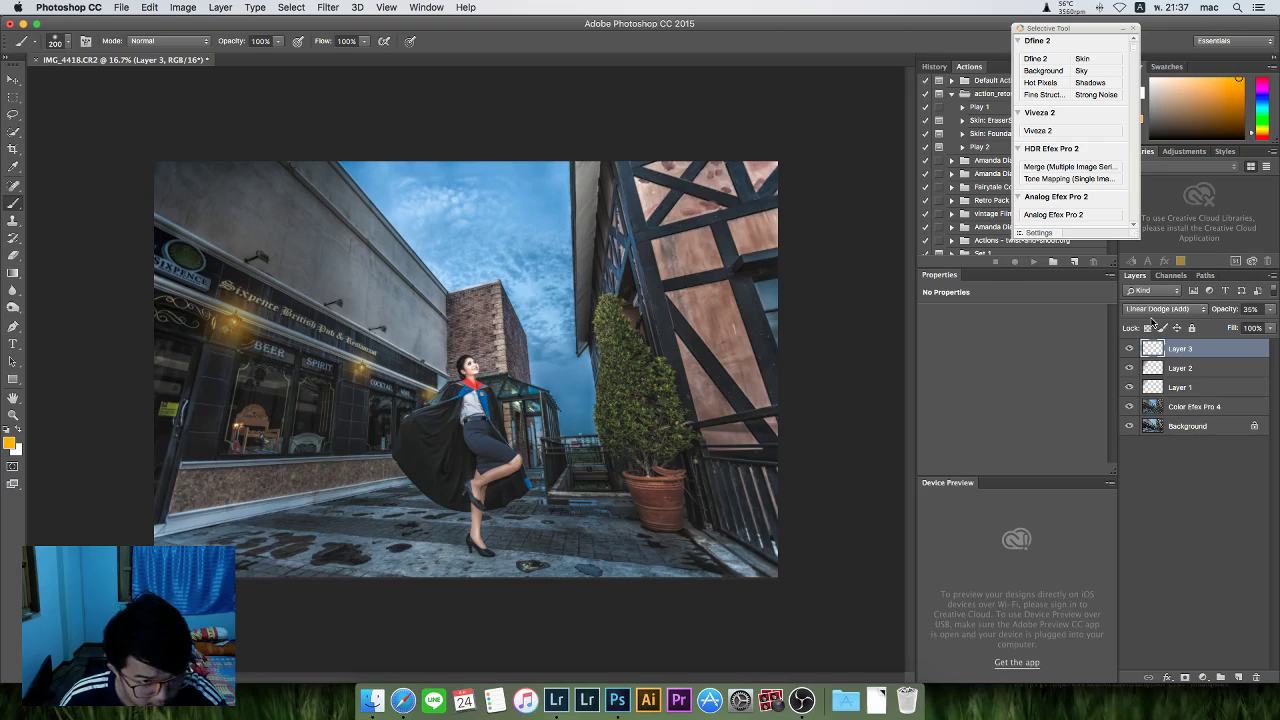
click(1158, 309)
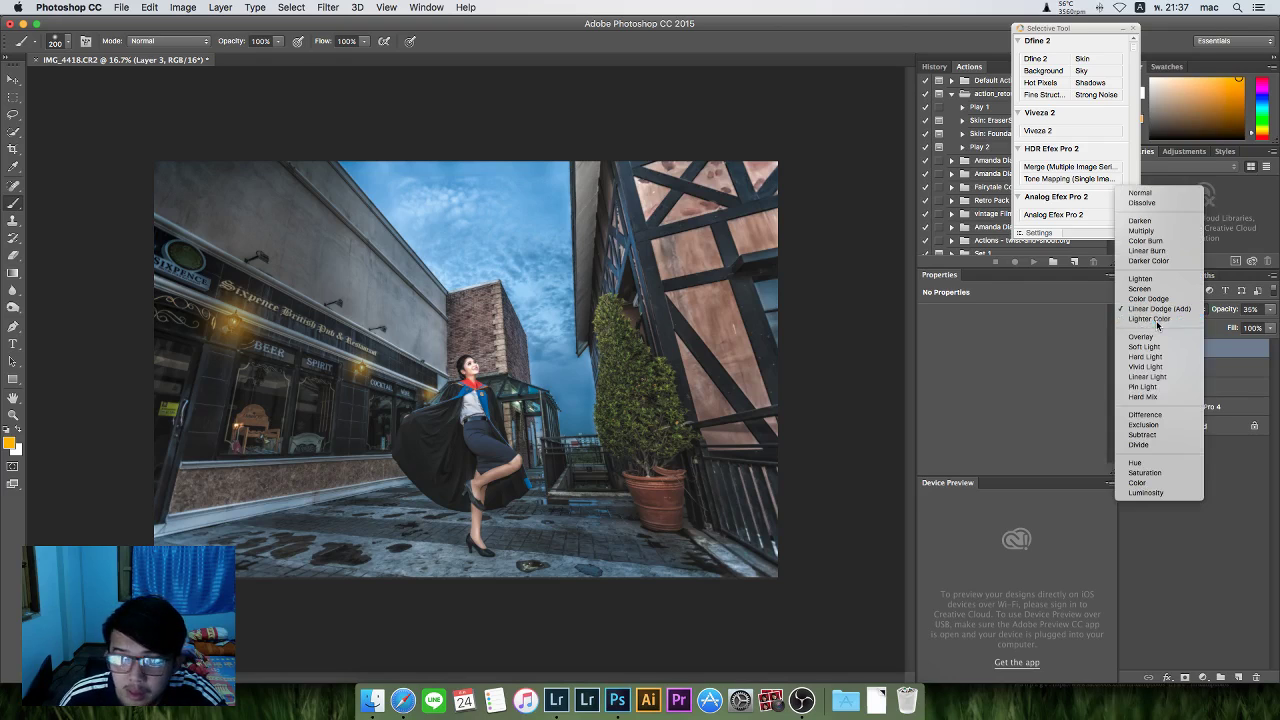
click(1150, 319)
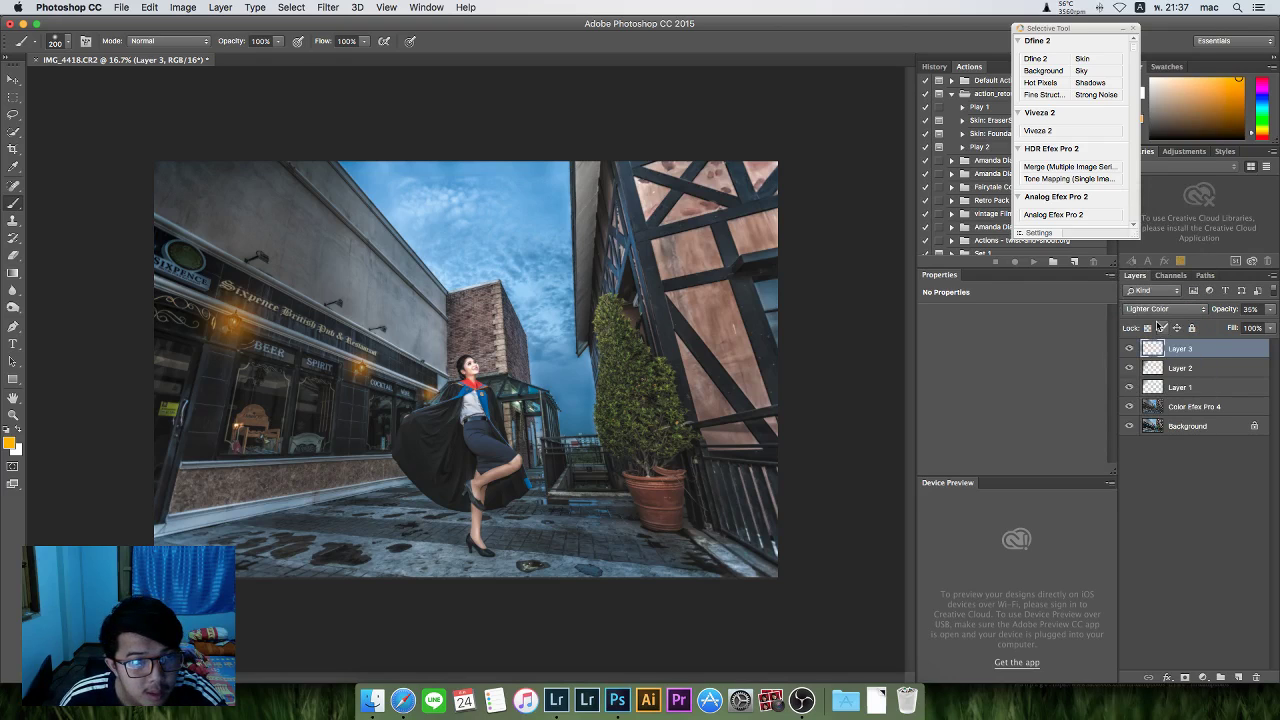
click(1156, 312)
click(1152, 328)
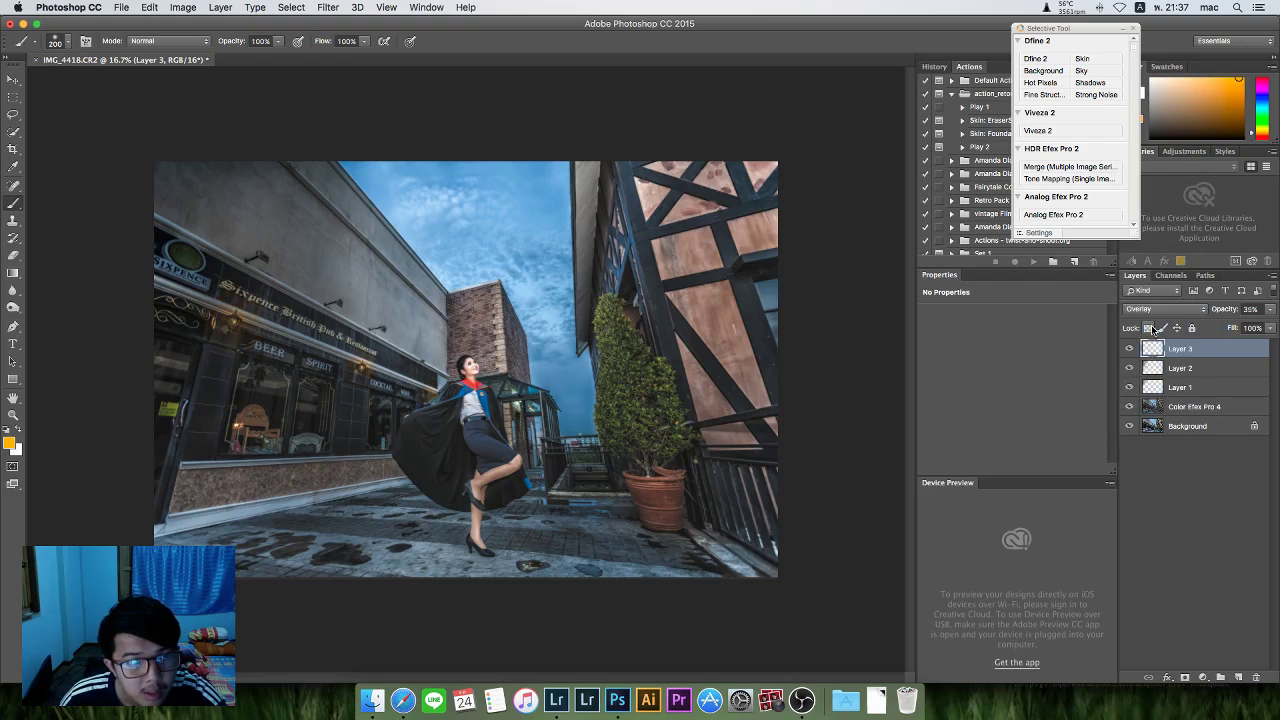
Try the Soft Light, Hard Light, Vivid Light and Pin Light blend modes on the orange glow layer.
click(1154, 312)
click(1153, 322)
click(1153, 314)
click(1157, 325)
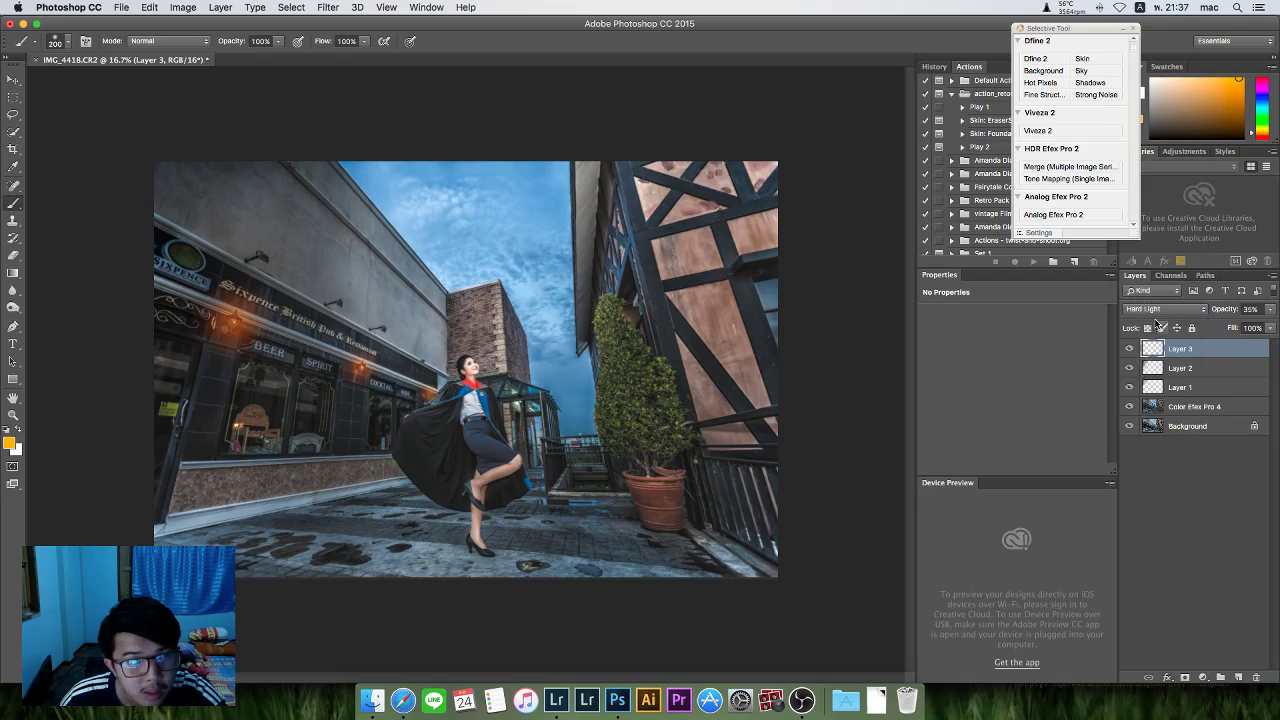
click(1161, 313)
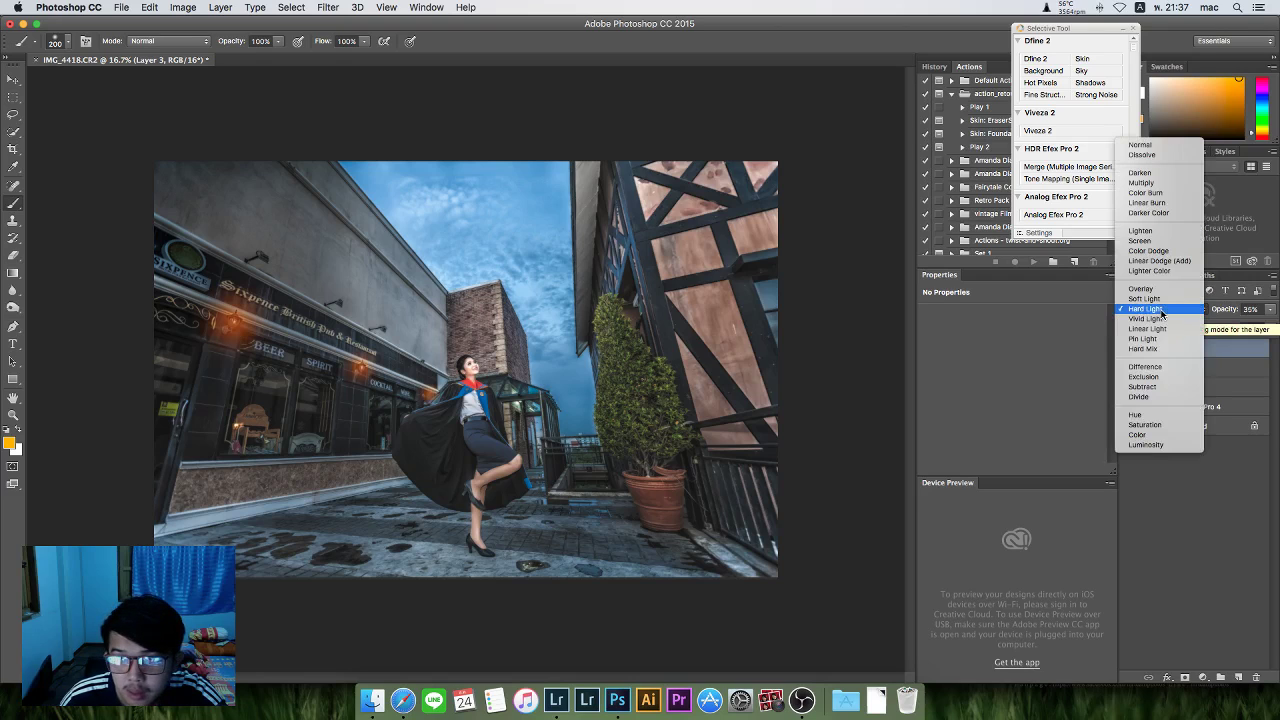
click(1160, 323)
click(1162, 312)
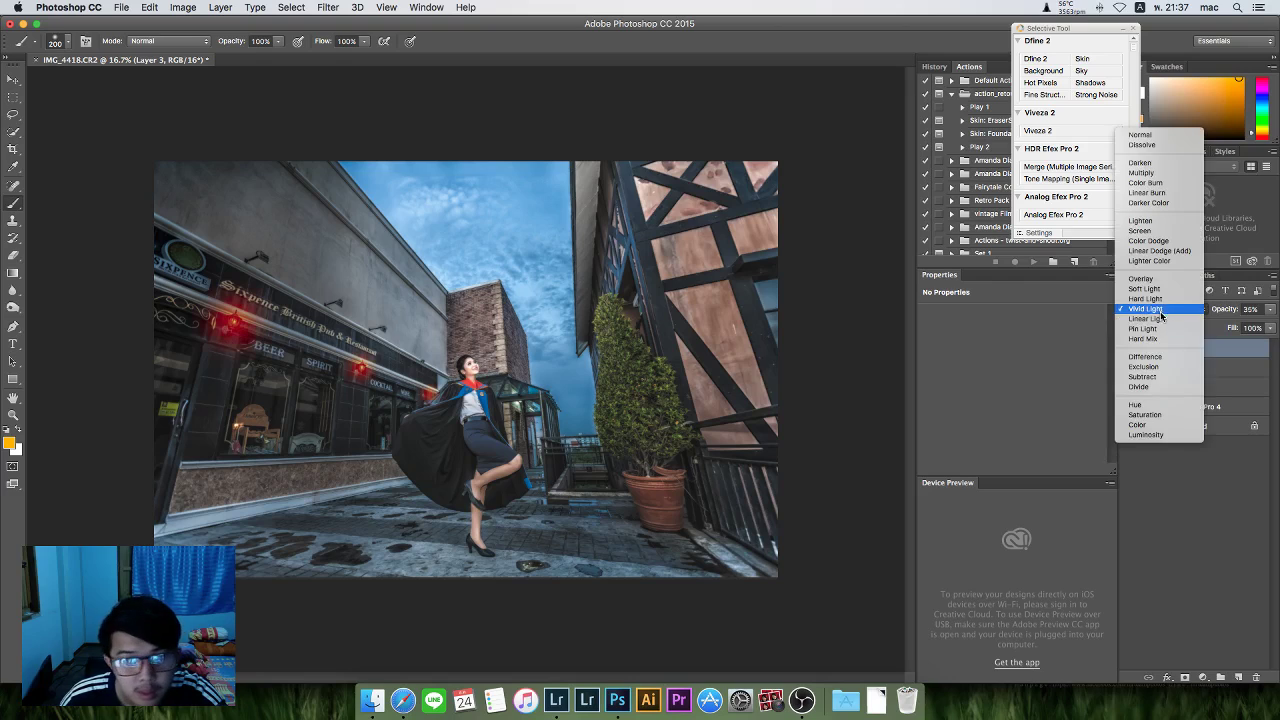
click(1163, 328)
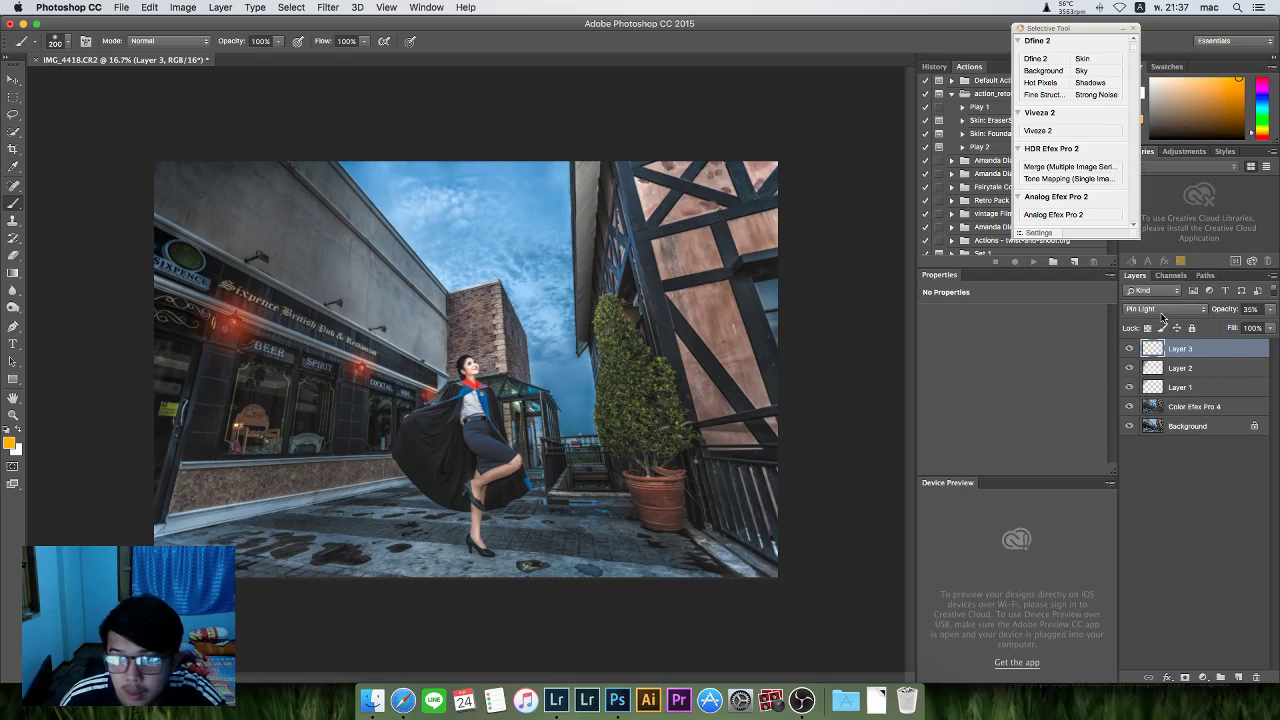
Return the orange glow layer to the Lighten blend mode and deselect all layers.
click(1162, 313)
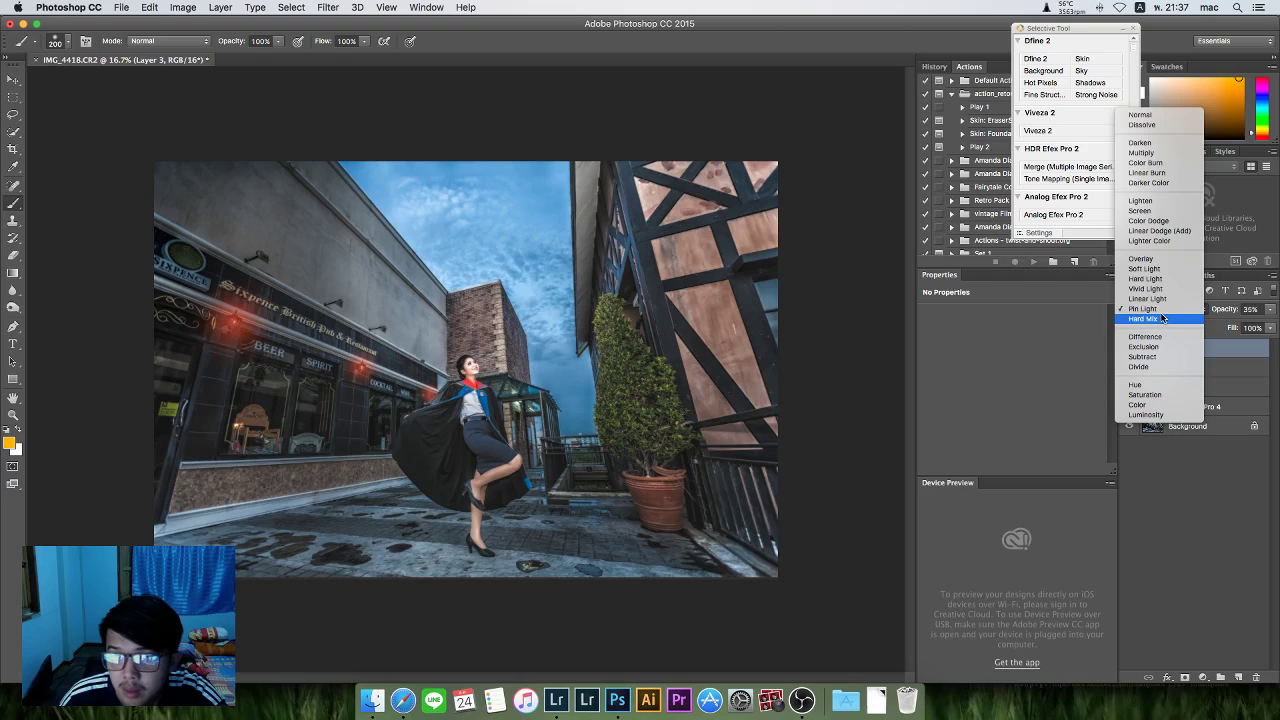
click(1159, 202)
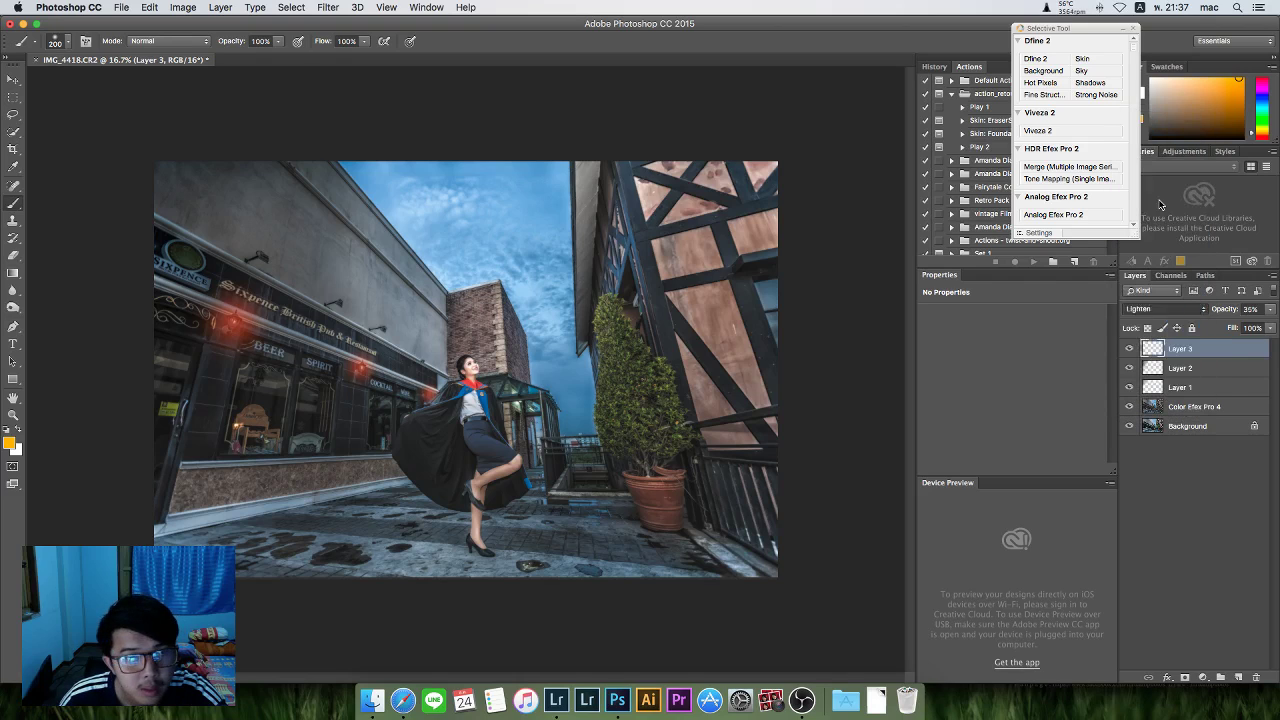
click(1197, 474)
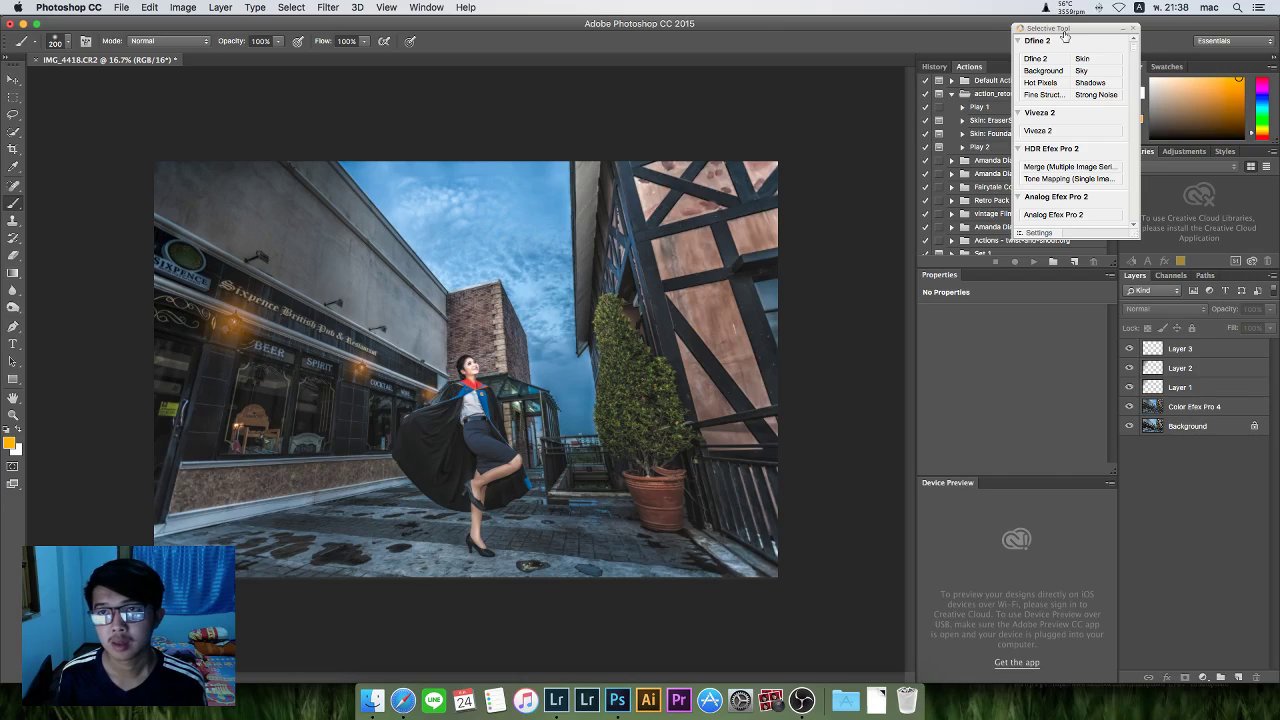
Collapse the floating Selective Tool palette and merge all visible layers into the Background.
click(1123, 28)
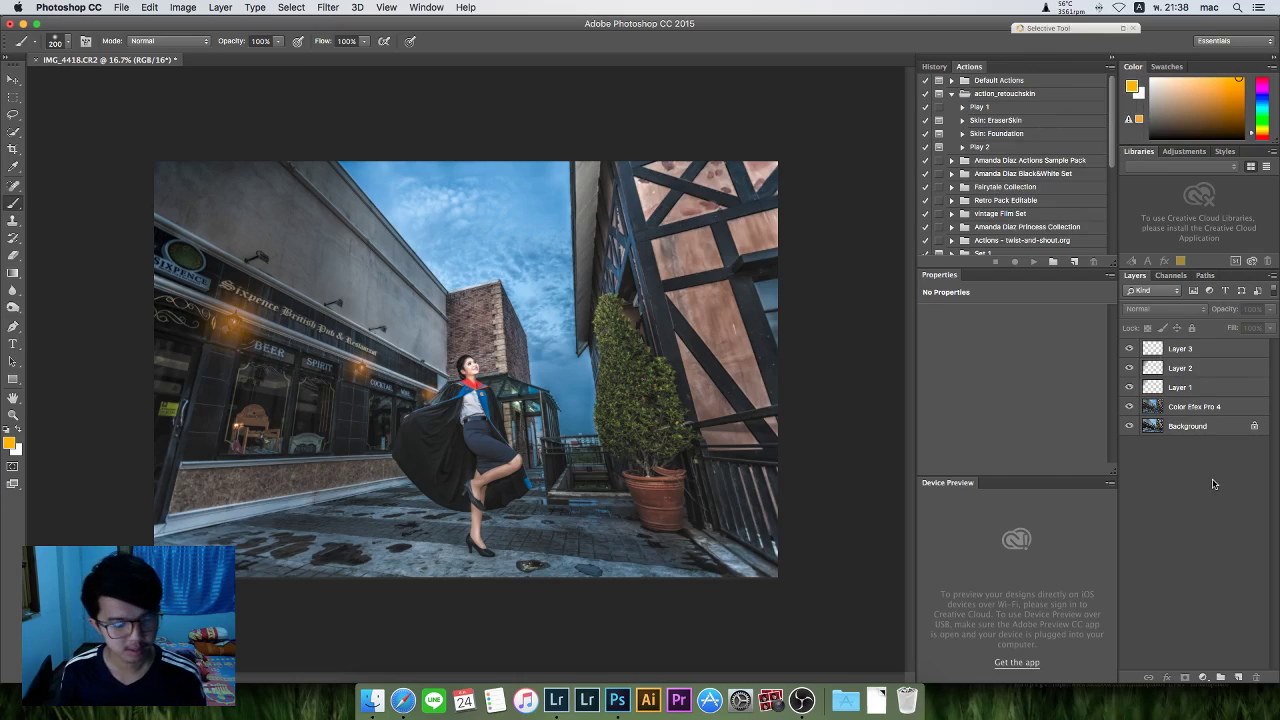
key(super+shift+e)
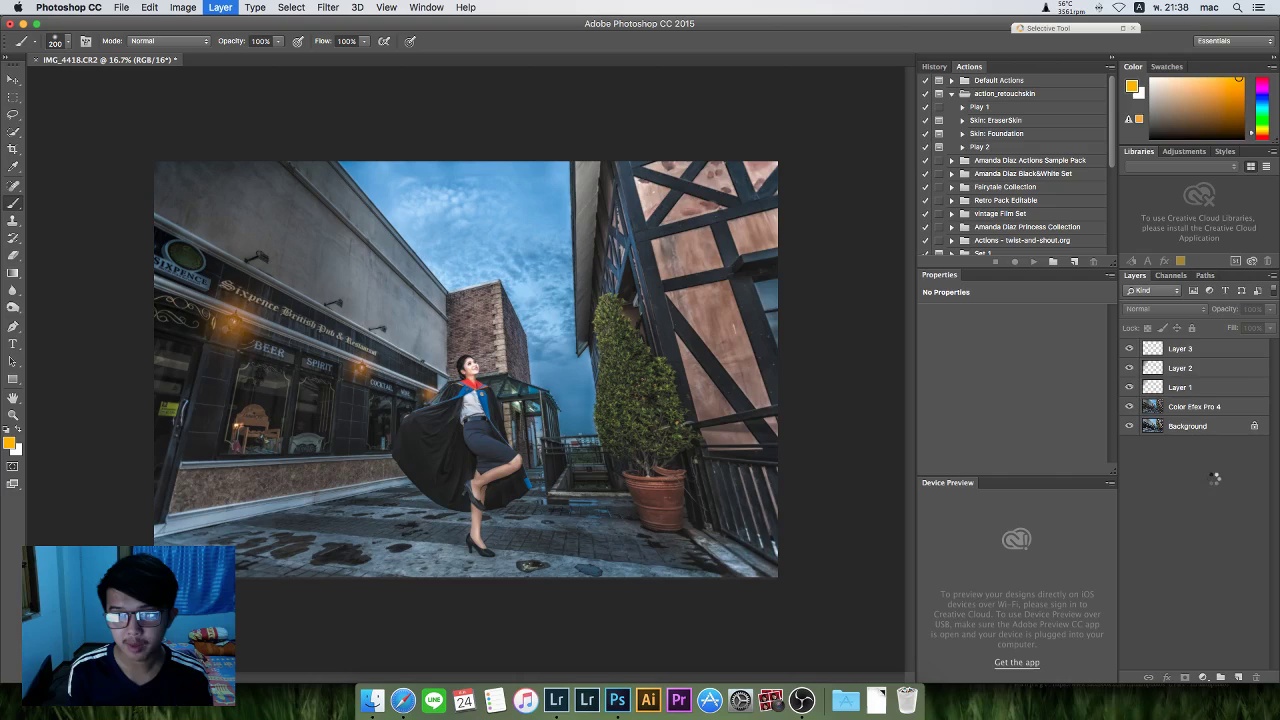
Duplicate the Background layer and smooth the copy with the Portraiture filter using the Smoothing Medium preset.
click(327, 7)
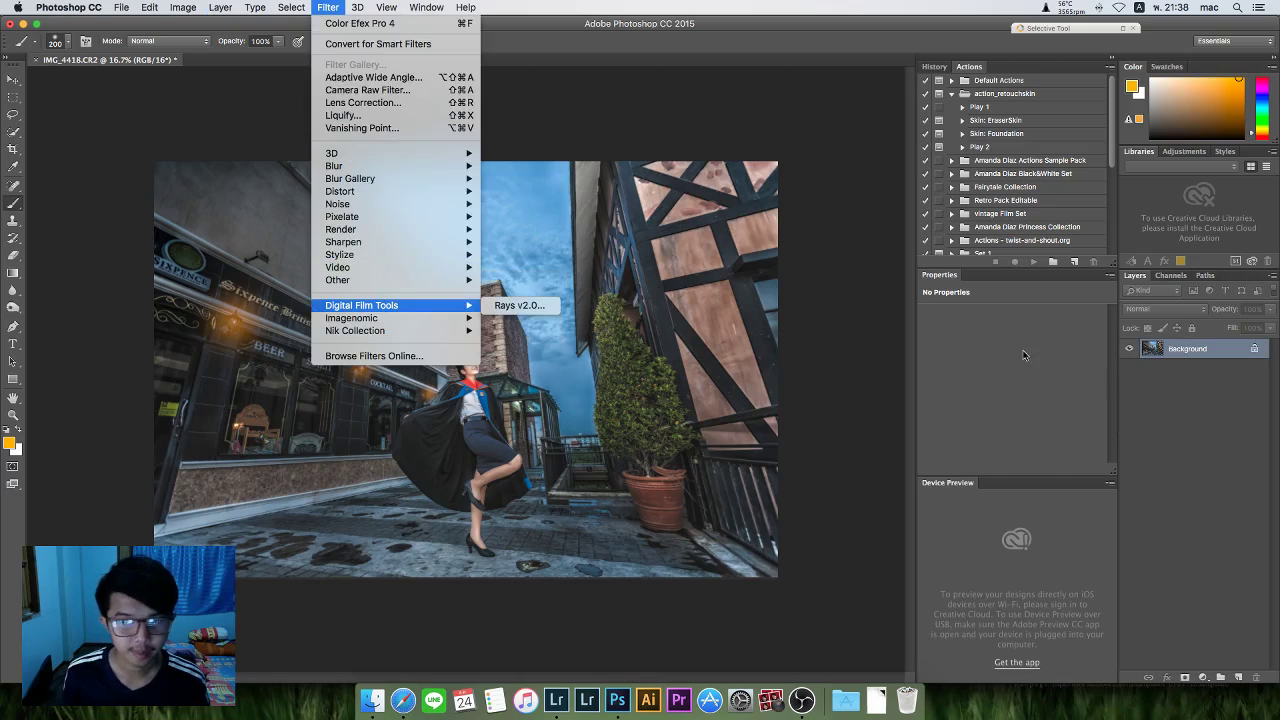
click(1182, 392)
key(super+j)
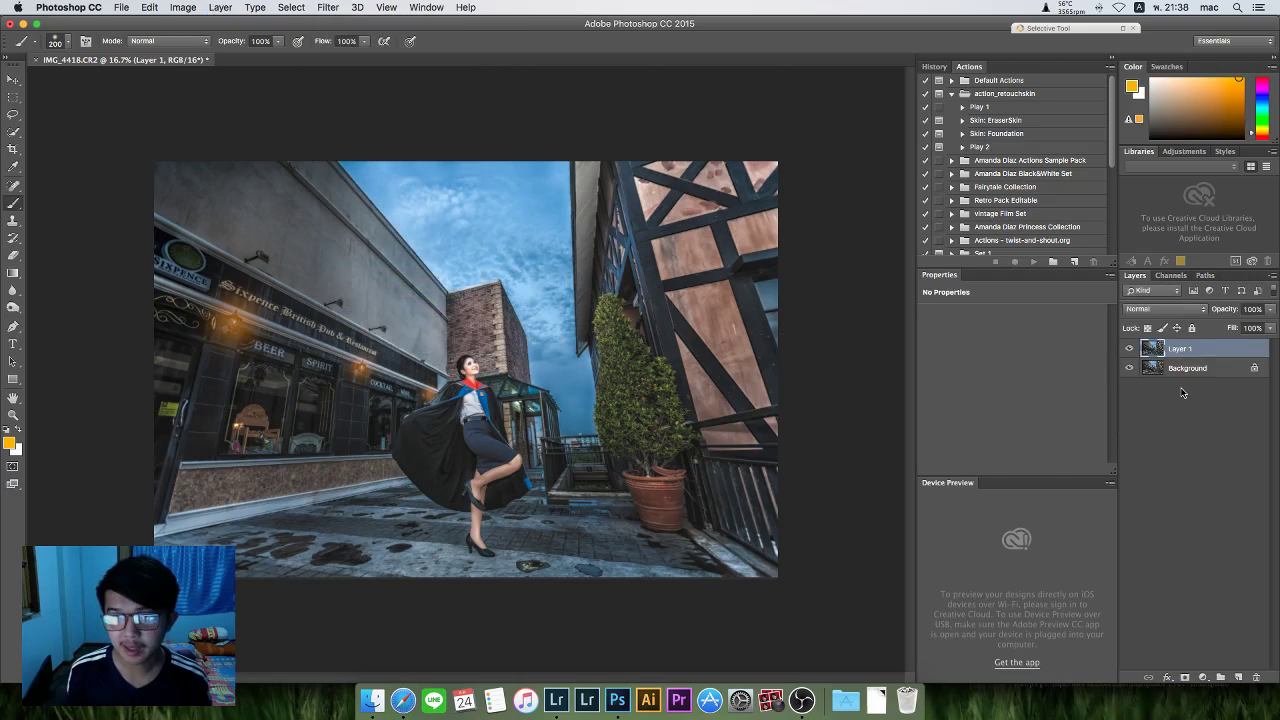
click(324, 7)
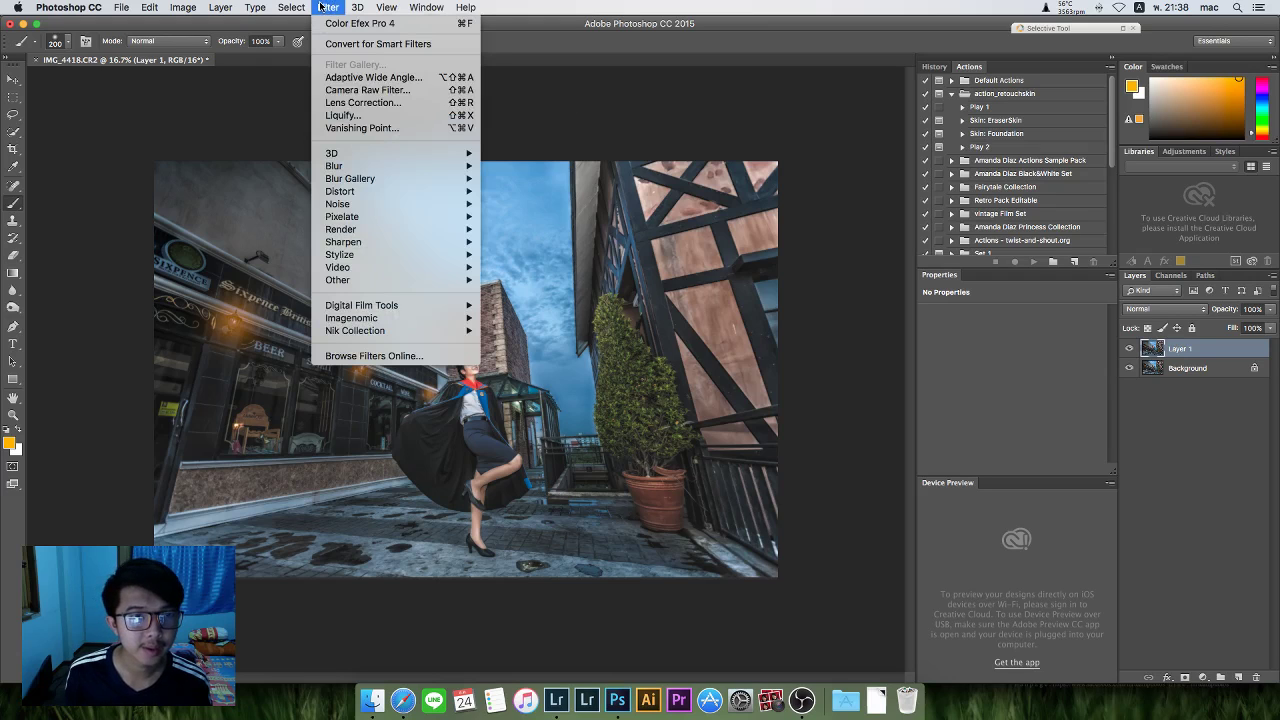
click(512, 318)
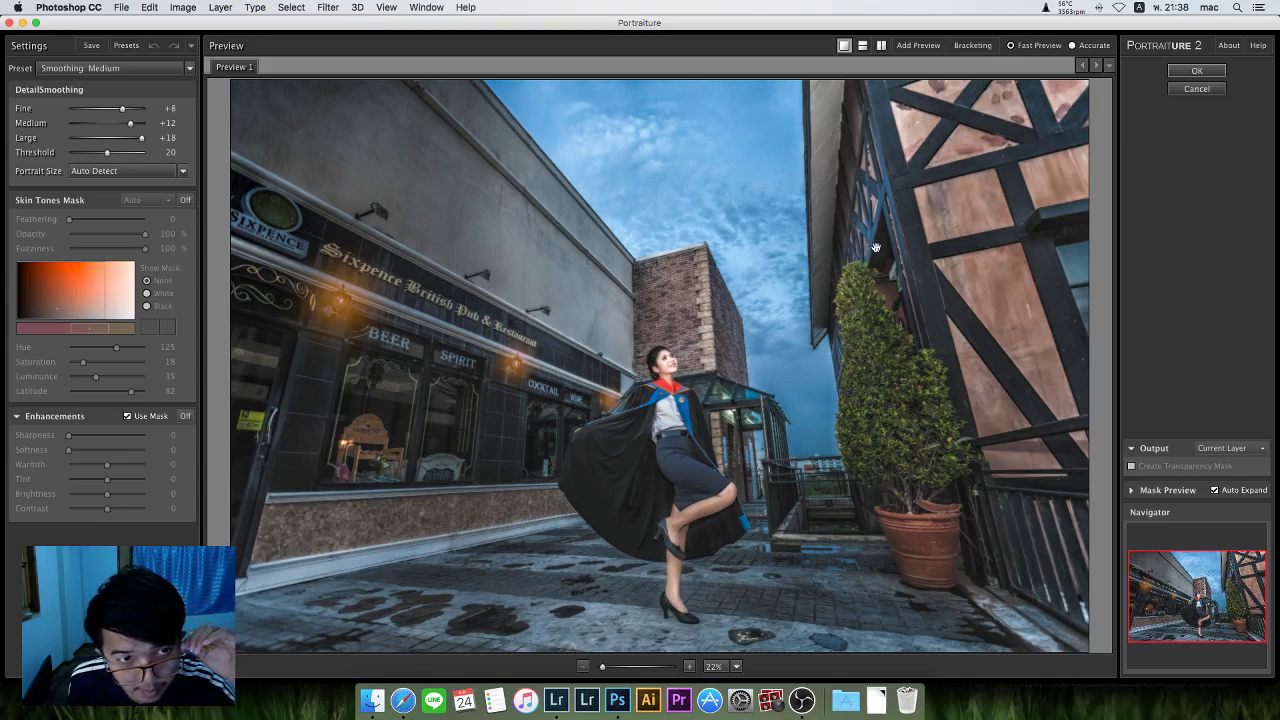
click(1198, 72)
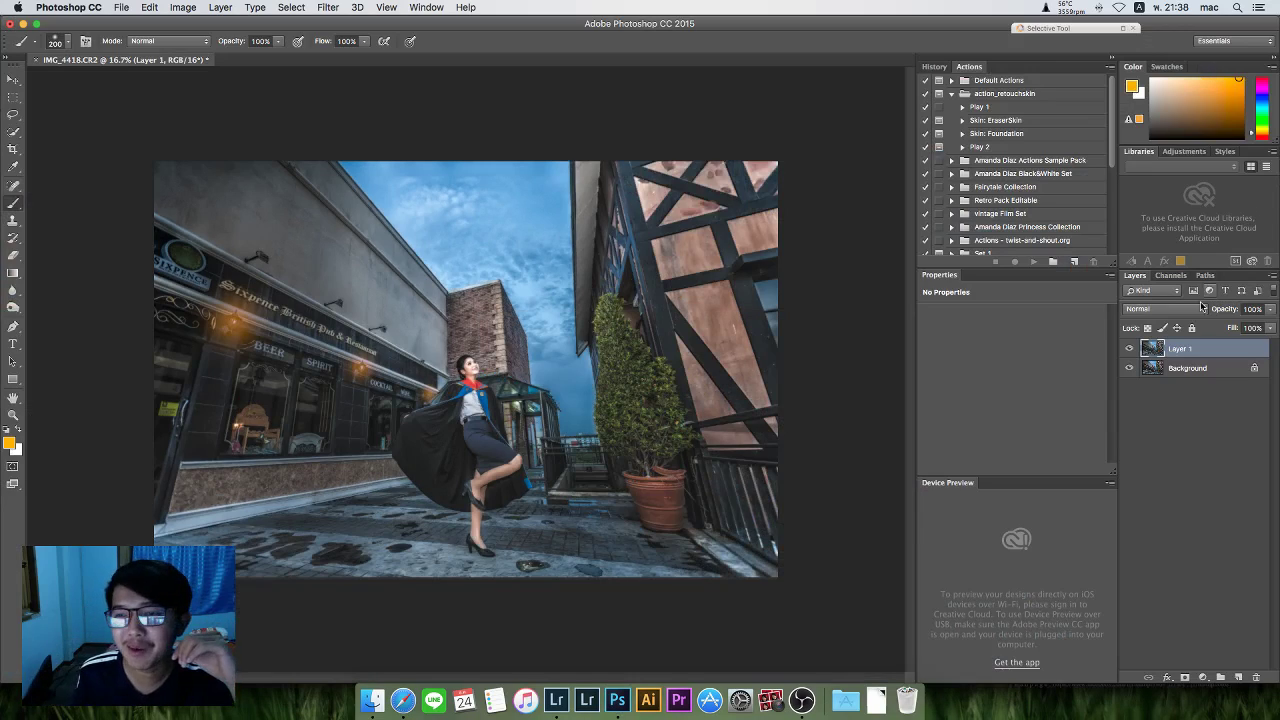
Reduce the smoothed layer's opacity to 55% and merge it into the Background.
drag(1270, 309, 1244, 328)
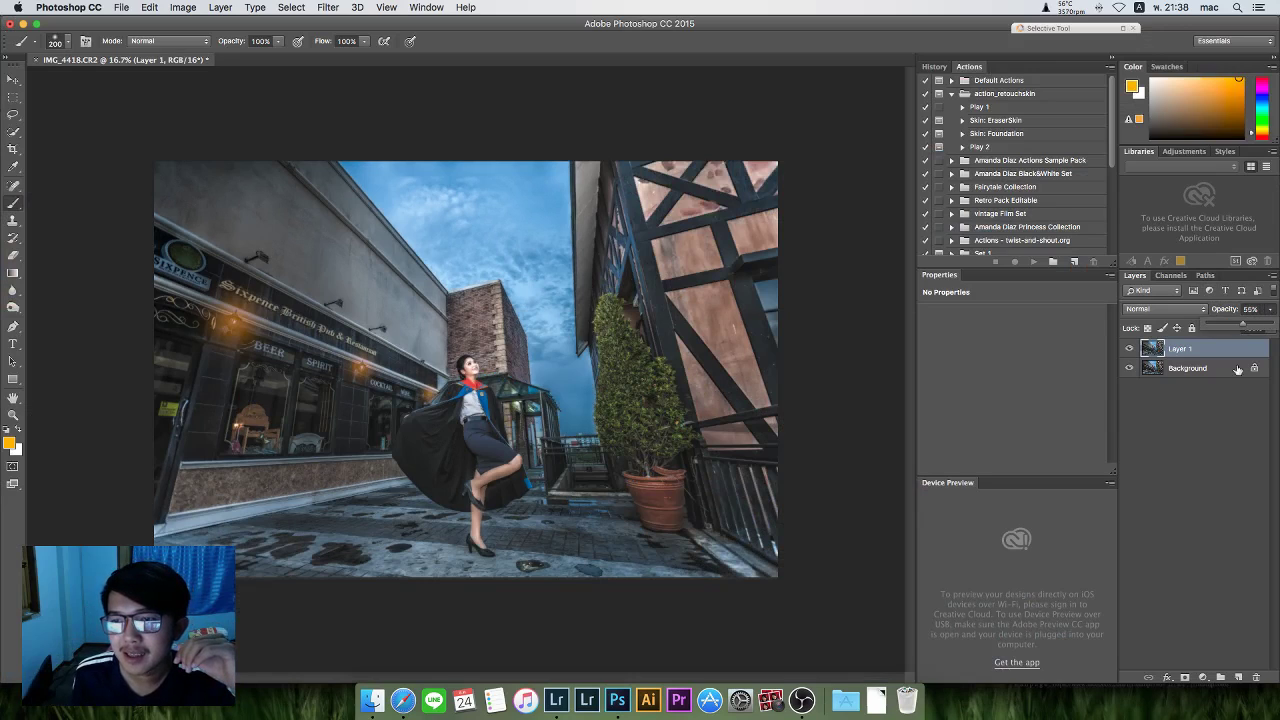
click(1218, 420)
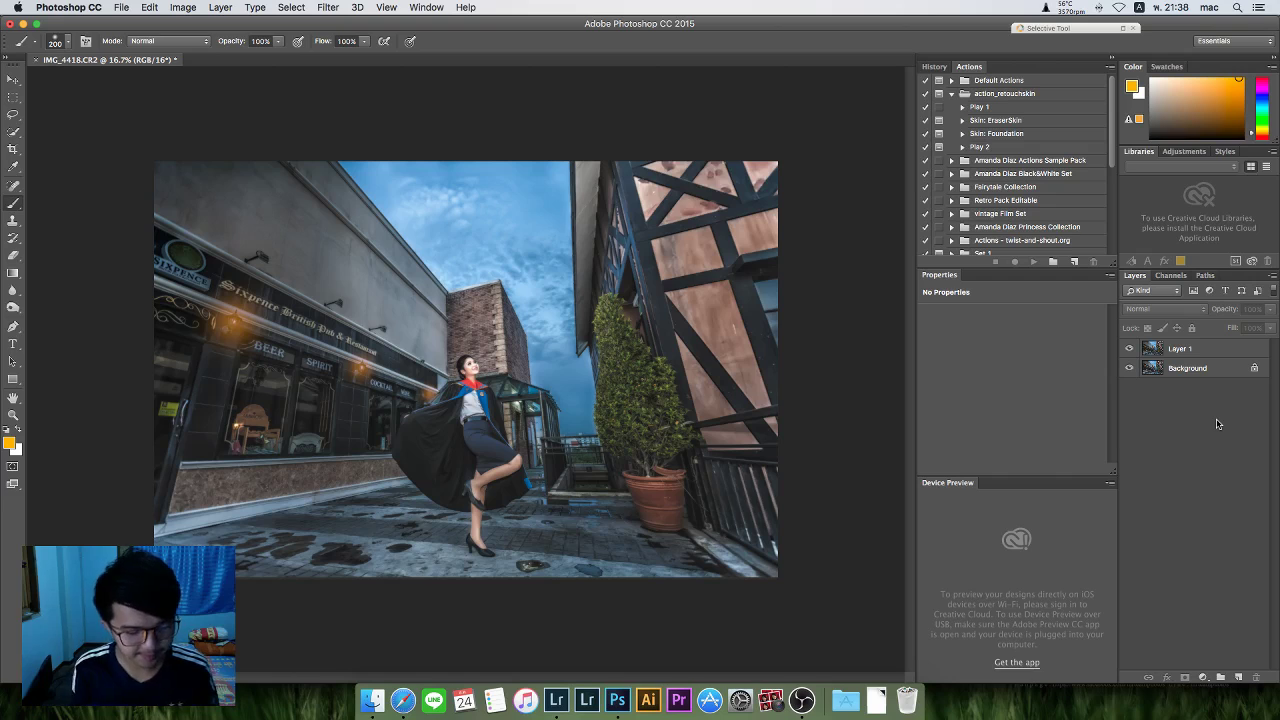
key(super+shift+e)
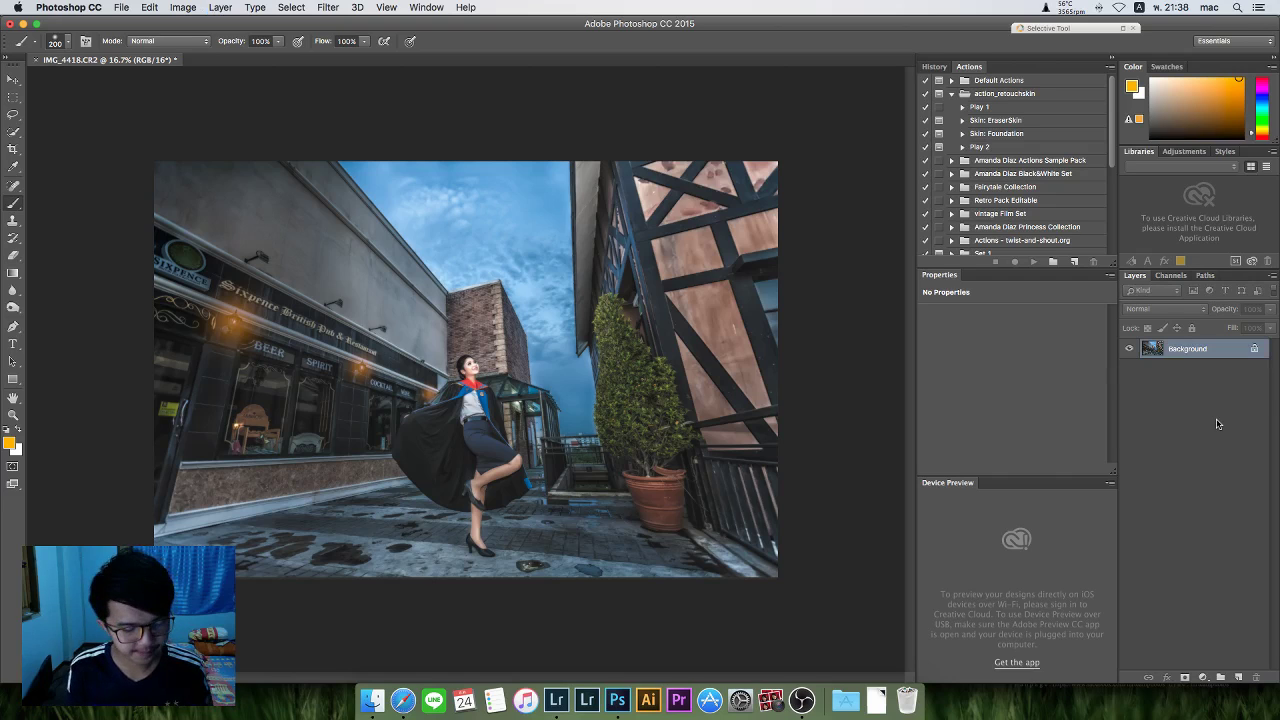
Duplicate the merged Background and apply a High Pass filter with a 3.0 pixel radius to the copy.
key(super+j)
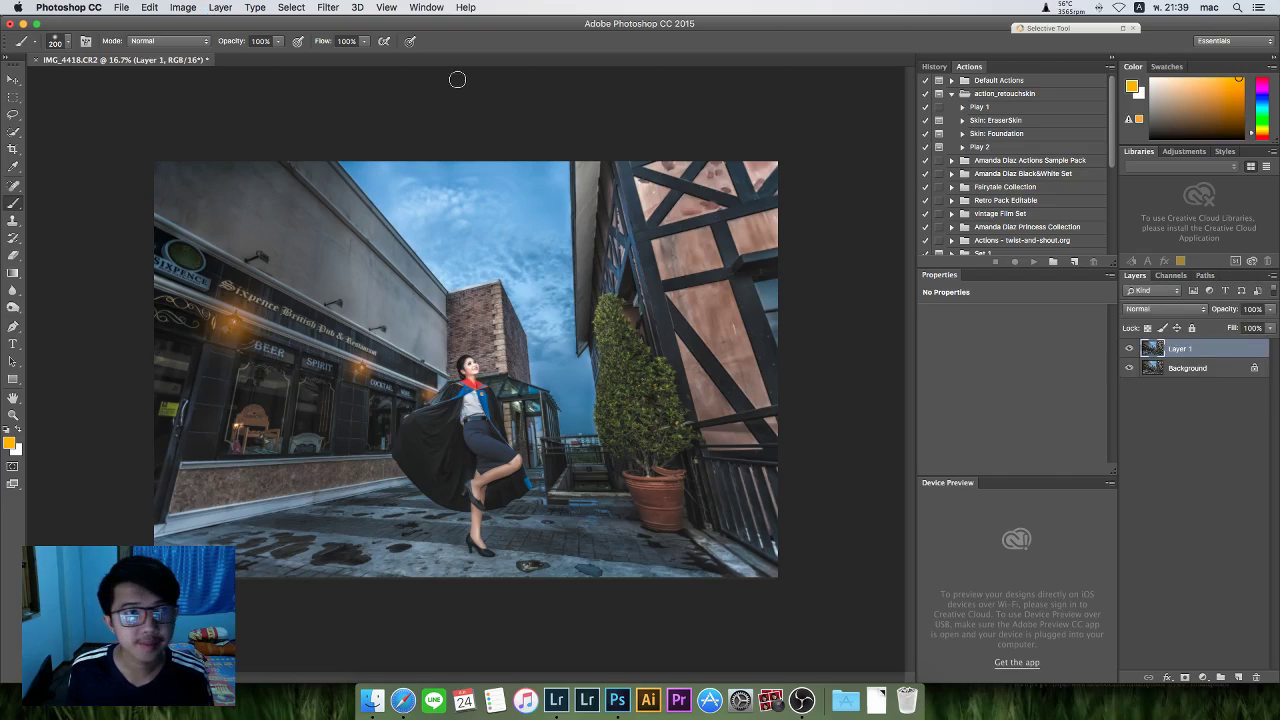
click(340, 9)
mouse_move(455, 280)
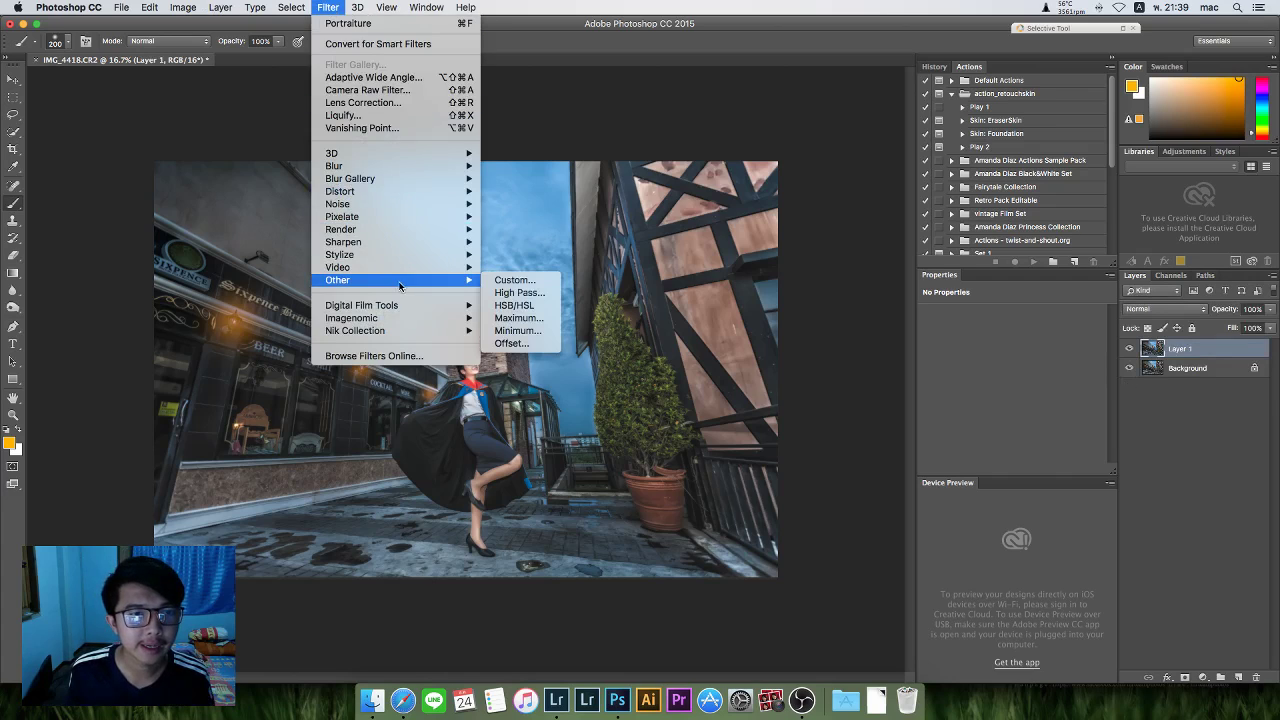
click(542, 291)
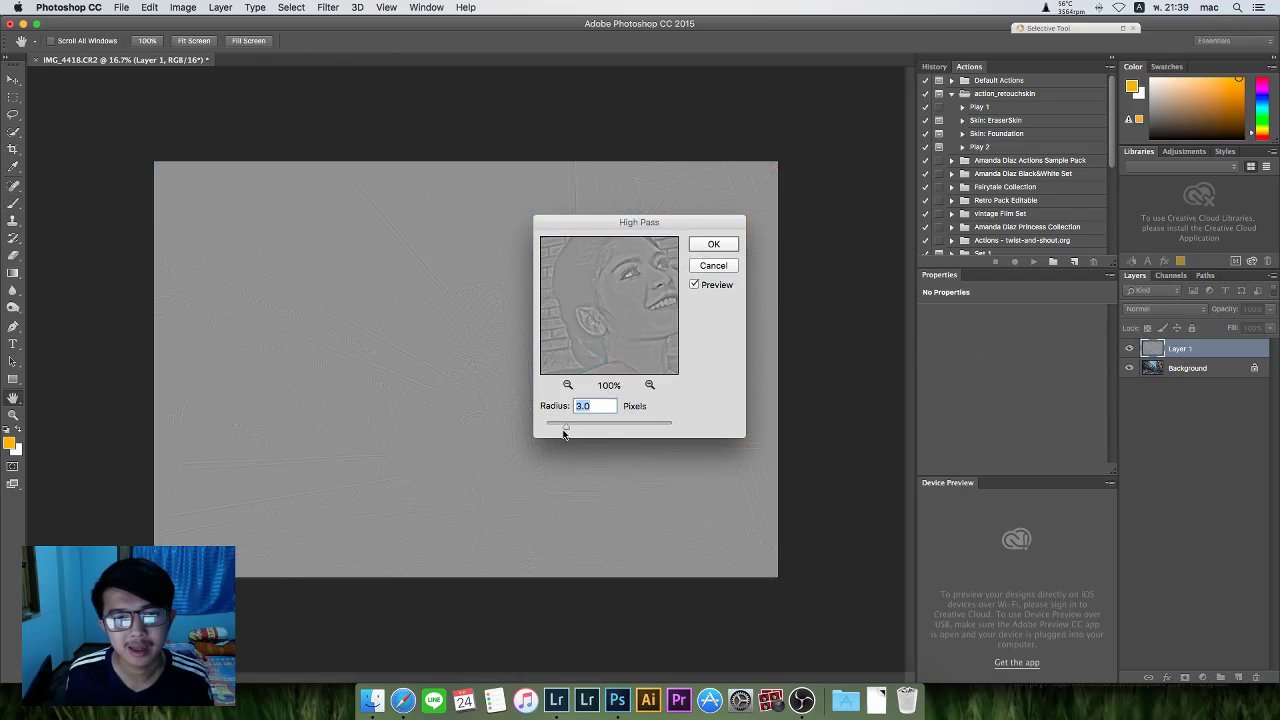
click(726, 245)
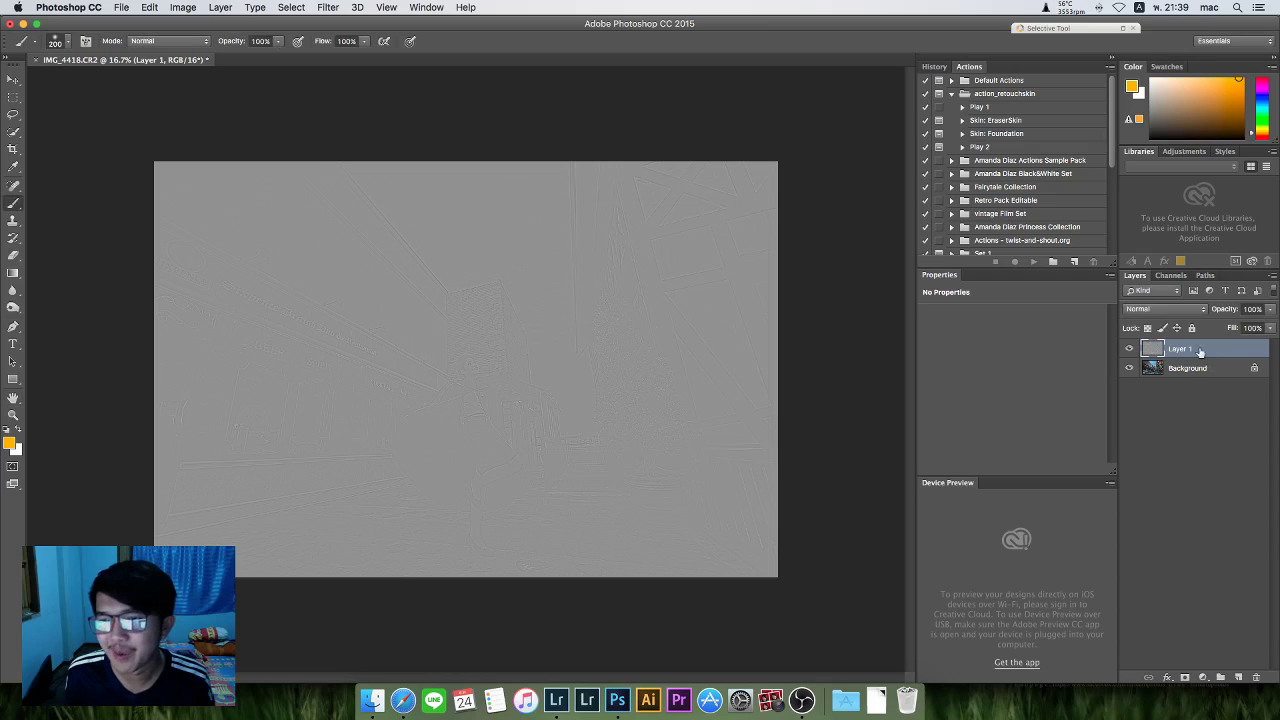
Set the high-pass layer's blend mode to Overlay and deselect the layers.
click(1177, 315)
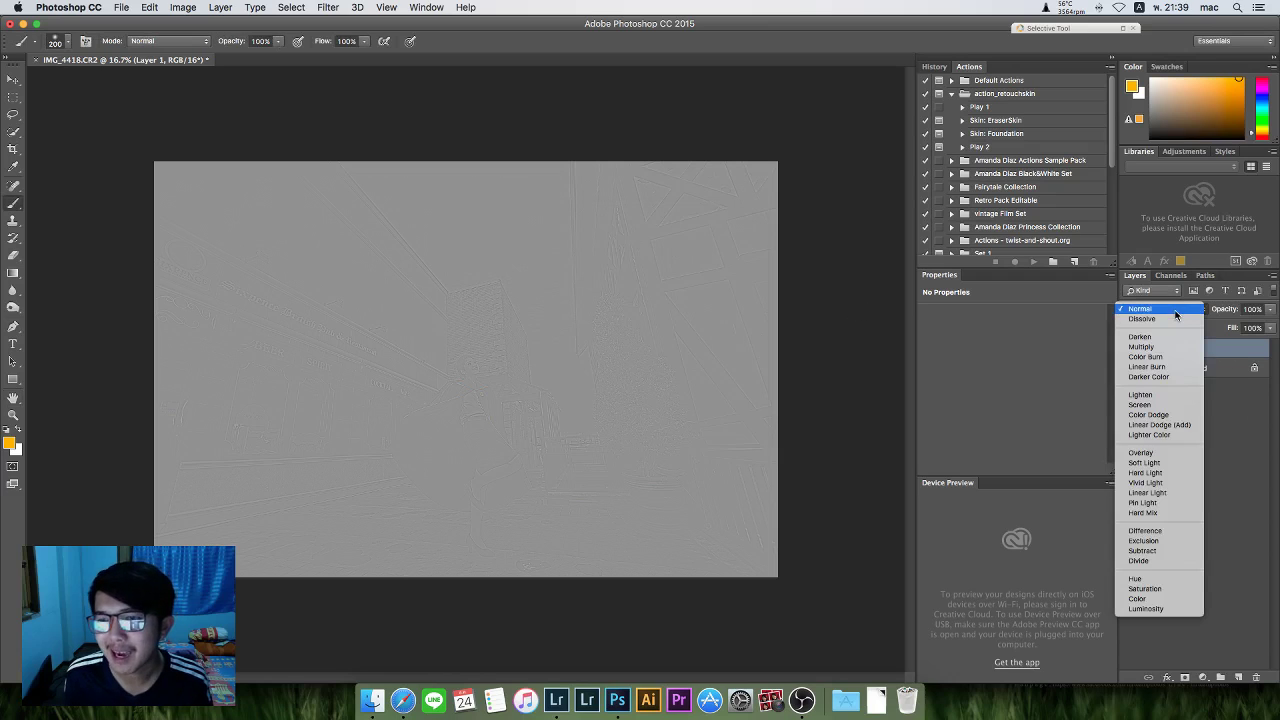
click(1142, 452)
click(1198, 455)
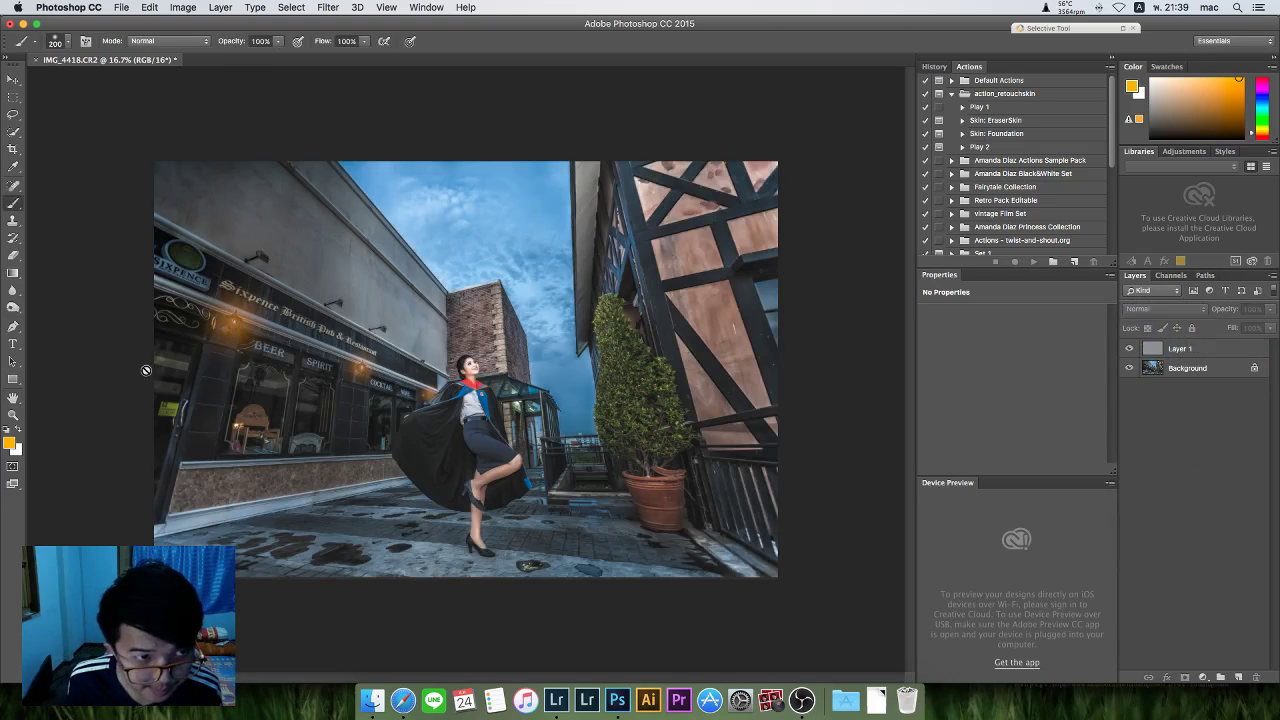
Examine the graduate's face and gown up close with the high-pass layer hidden and shown, and select that layer.
click(13, 416)
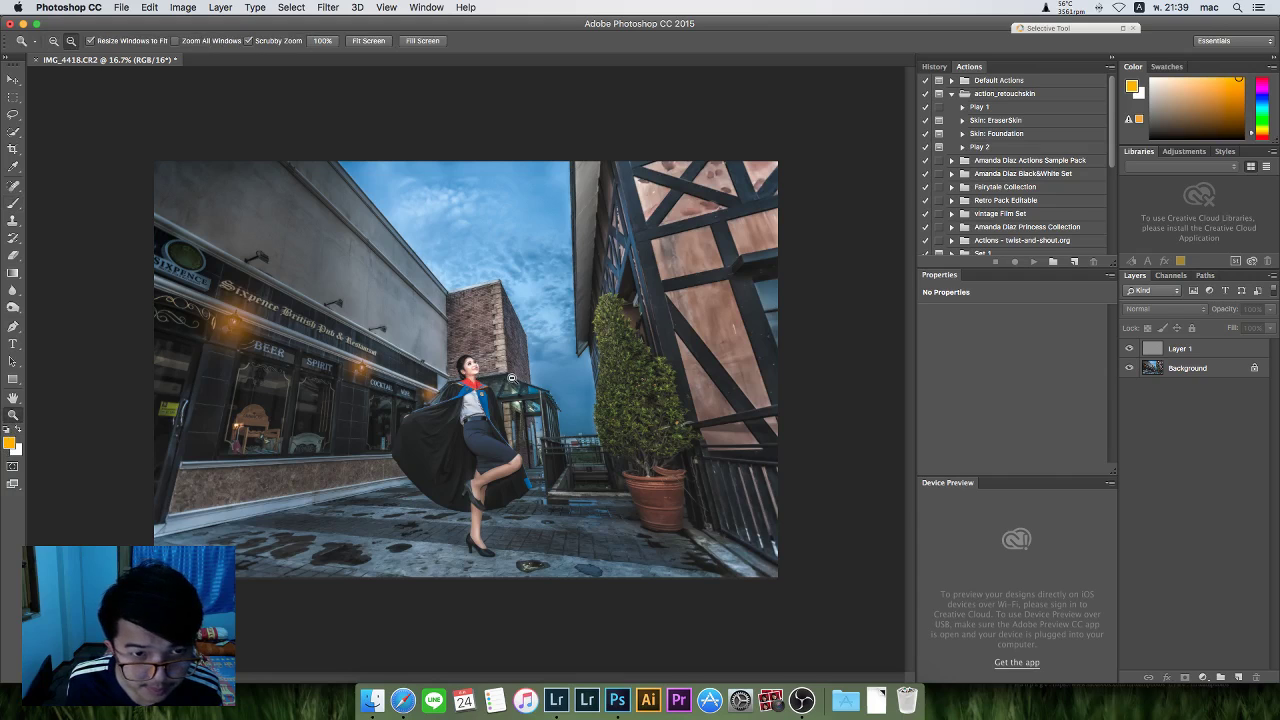
drag(512, 379, 575, 384)
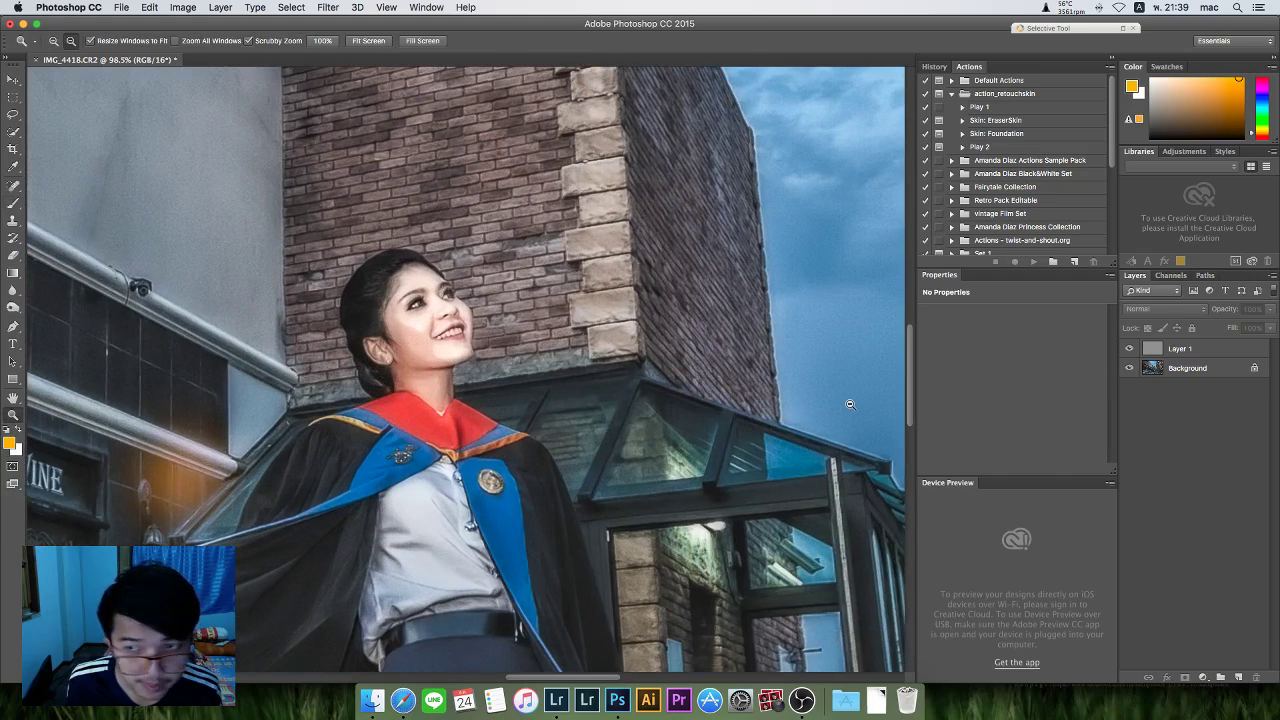
click(1130, 349)
click(1130, 349)
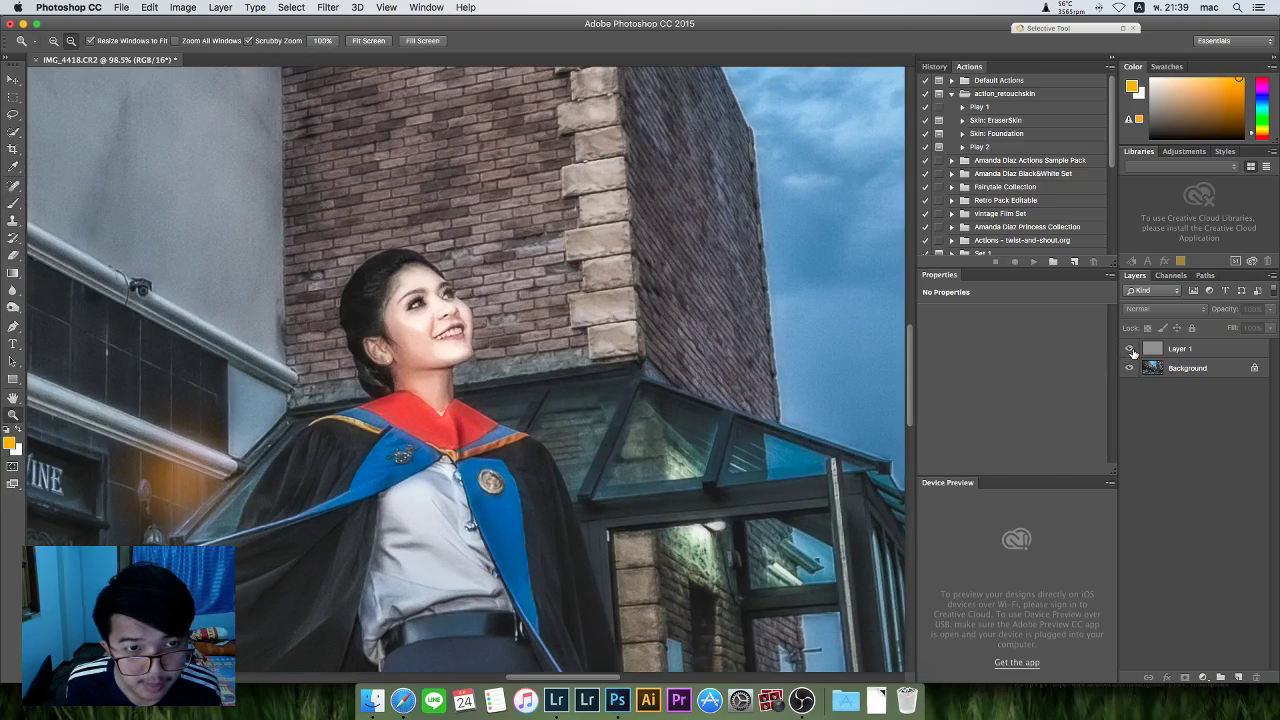
click(1130, 349)
click(1130, 349)
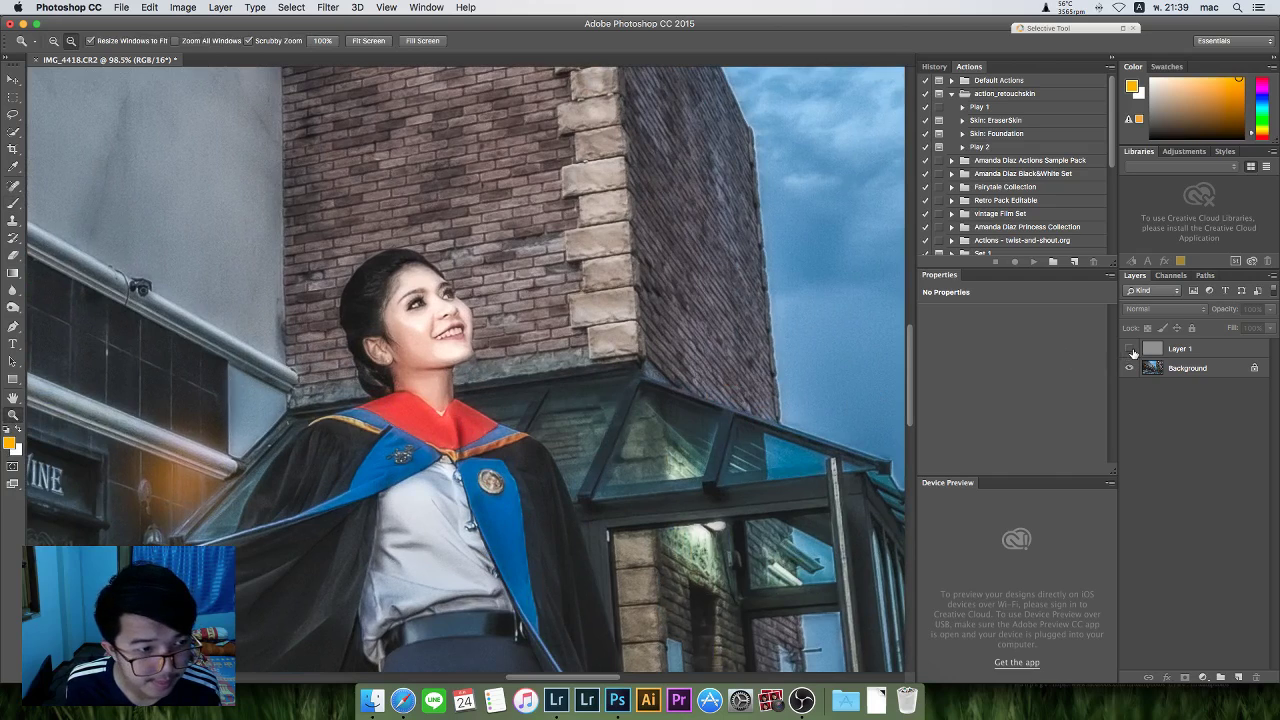
click(1130, 349)
click(1130, 349)
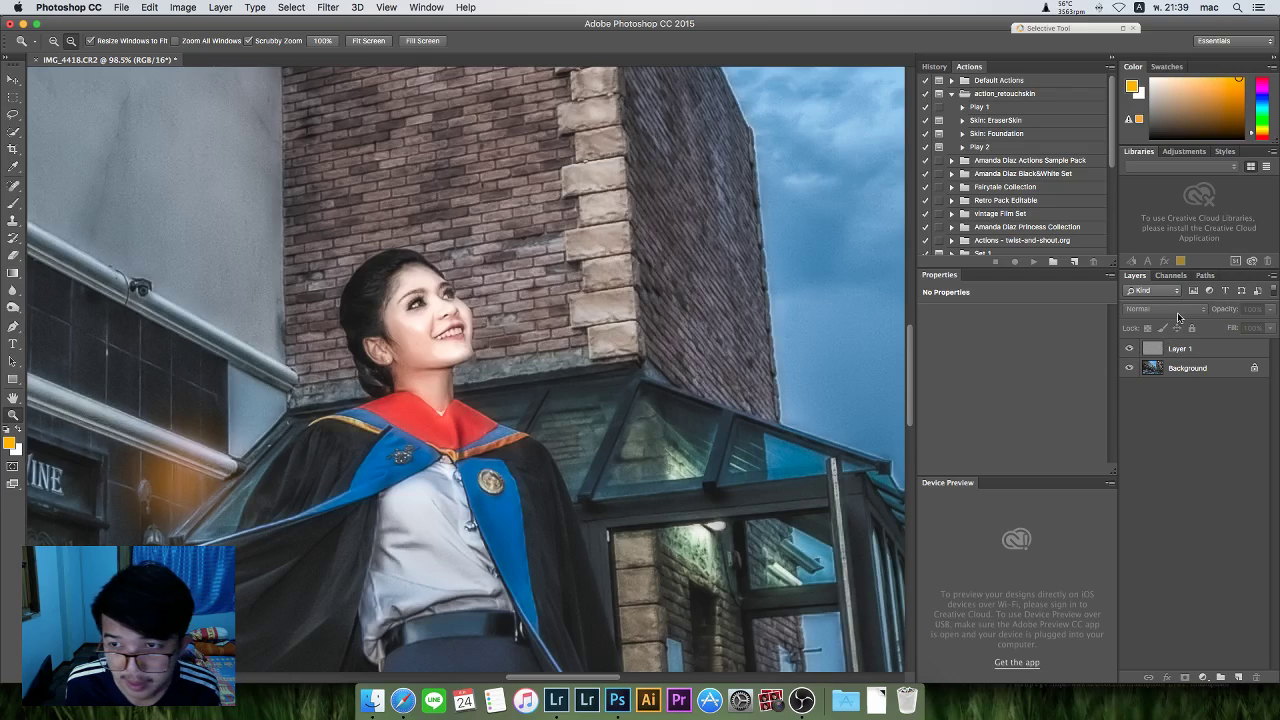
click(1219, 353)
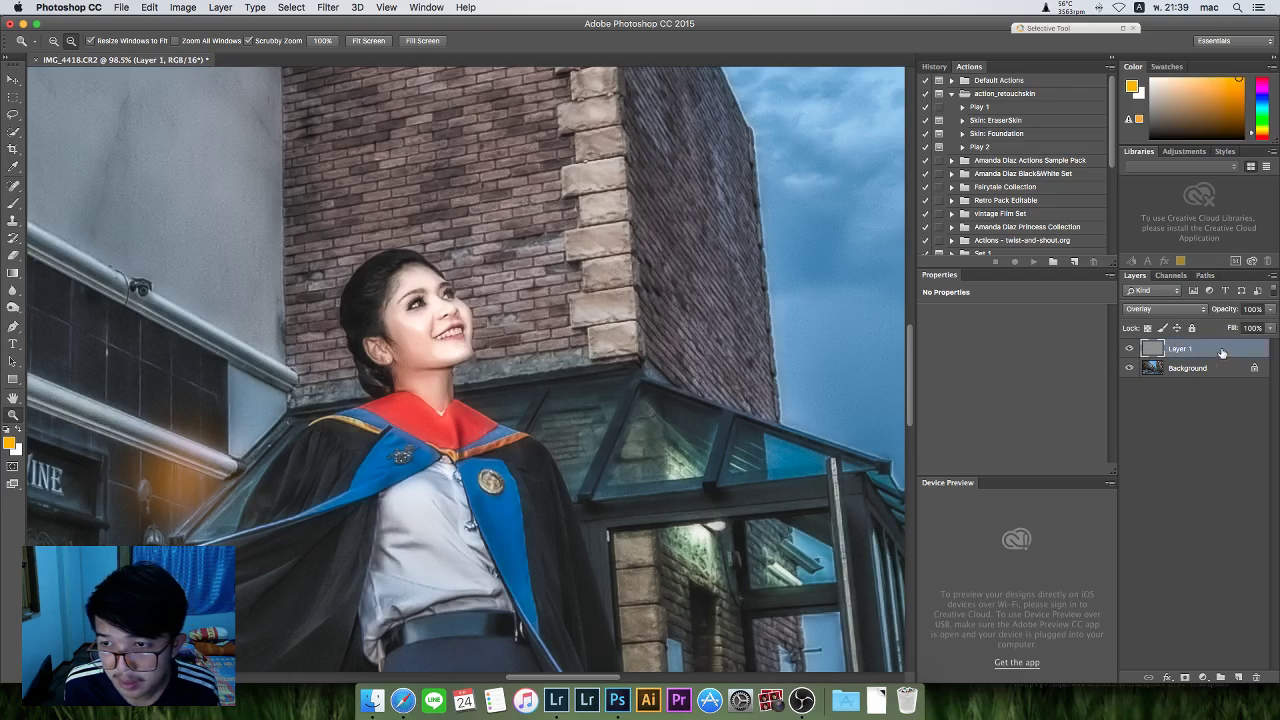
Reduce the high-pass layer's opacity to 54%, compare the image with that layer hidden and shown, and deselect it.
click(1270, 309)
drag(1268, 324, 1242, 327)
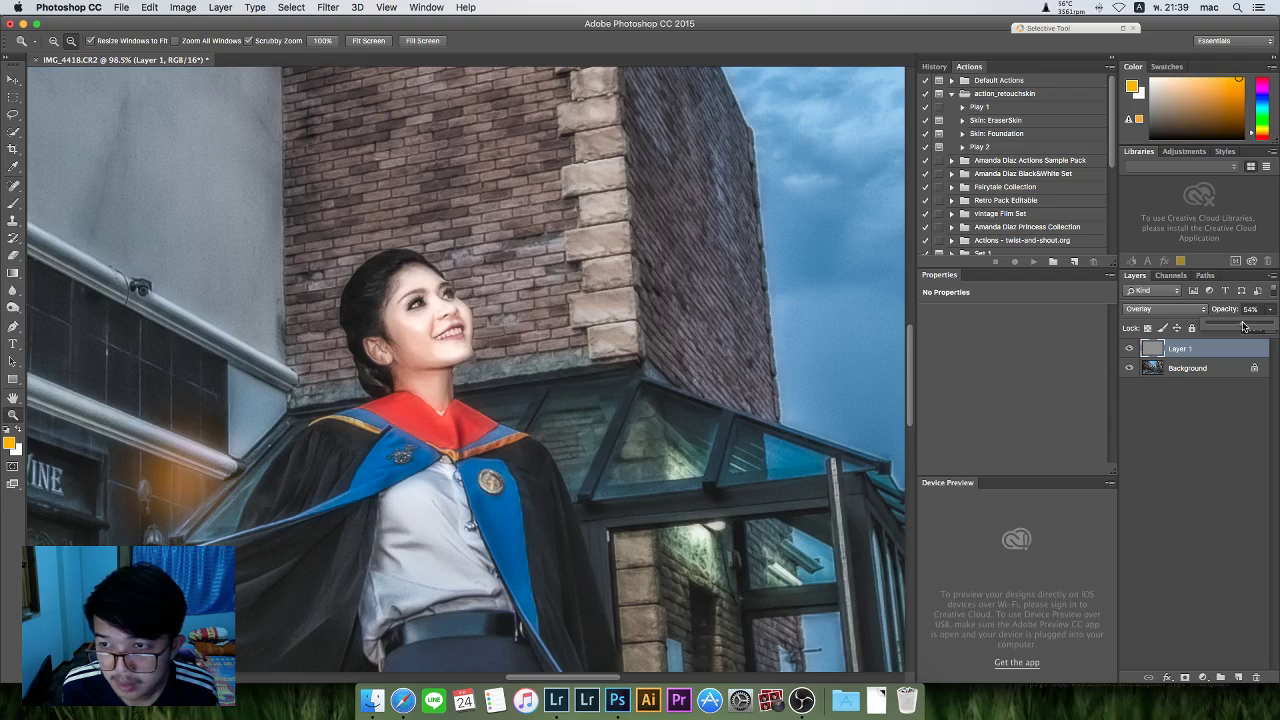
click(1128, 350)
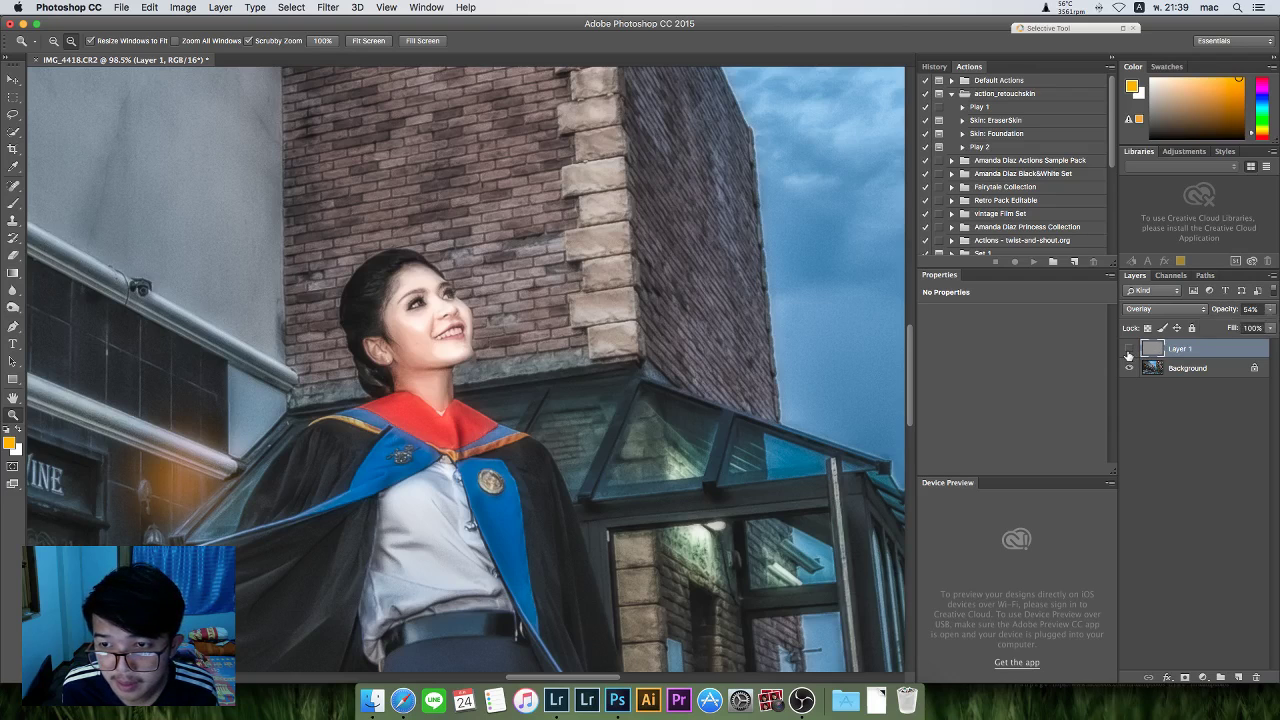
click(1128, 350)
click(1128, 350)
click(1128, 350)
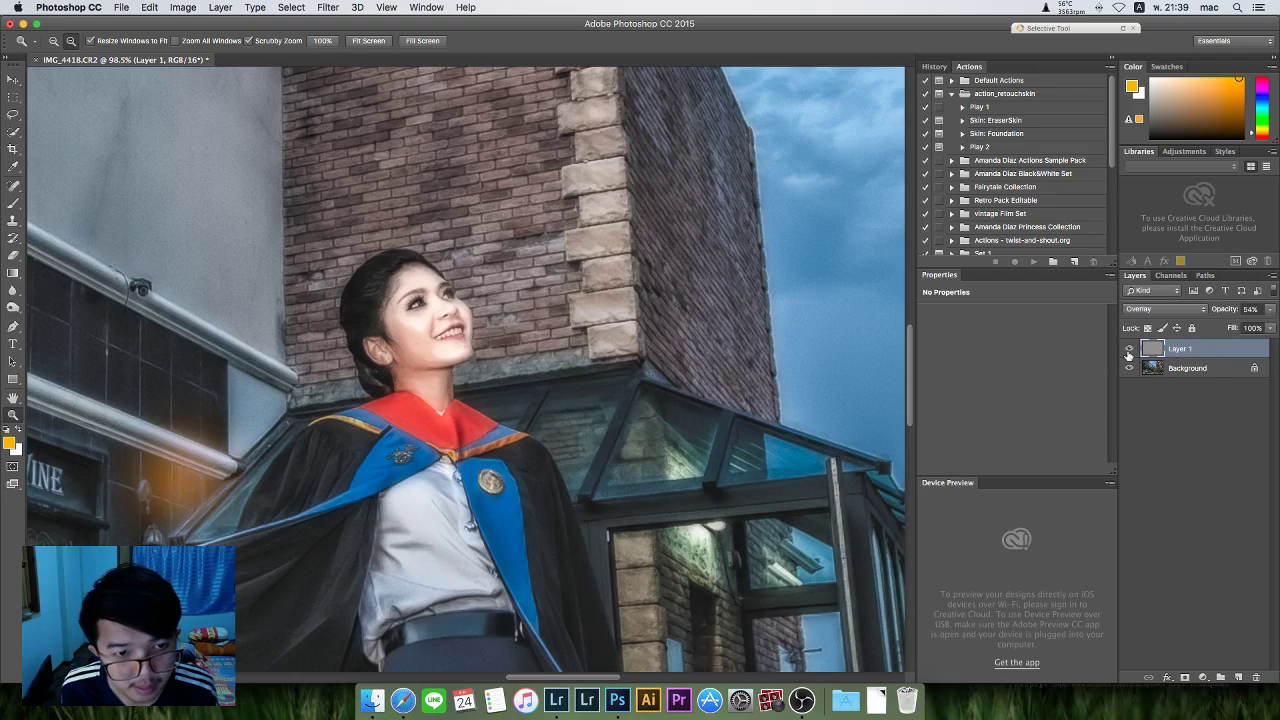
click(1185, 457)
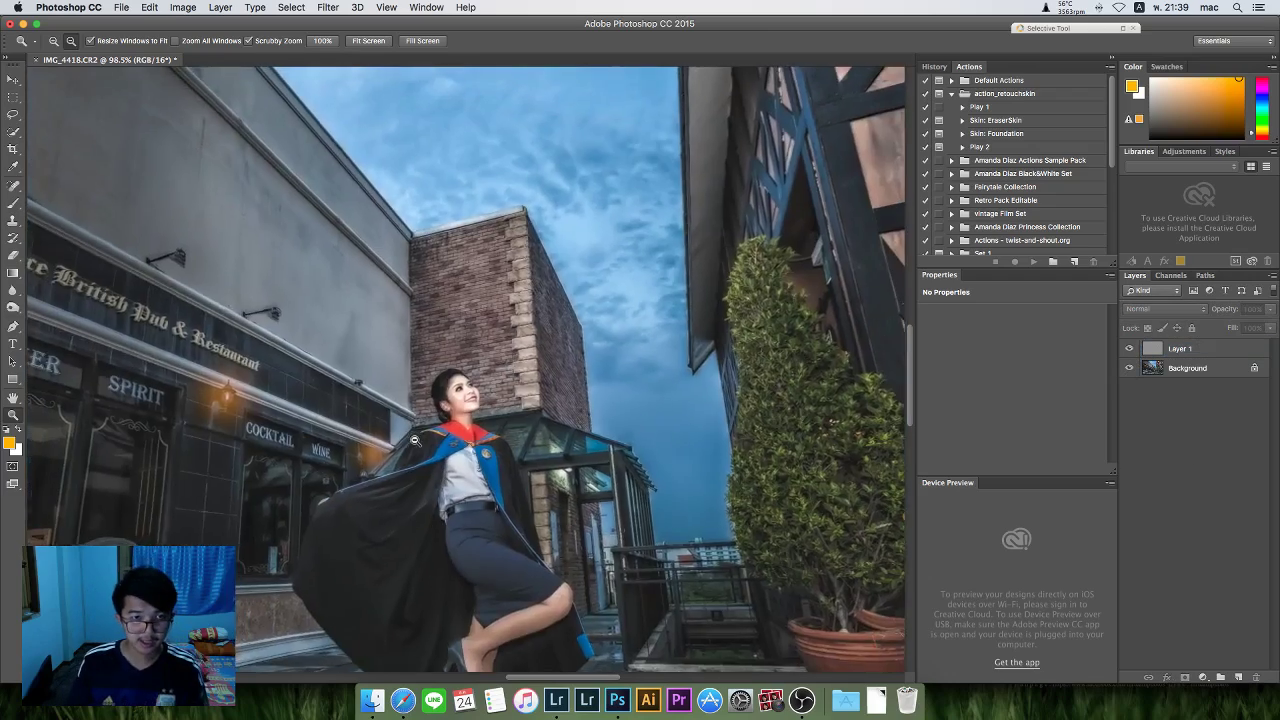
Check the whole retouched portrait, save it and close the document.
drag(414, 439, 381, 443)
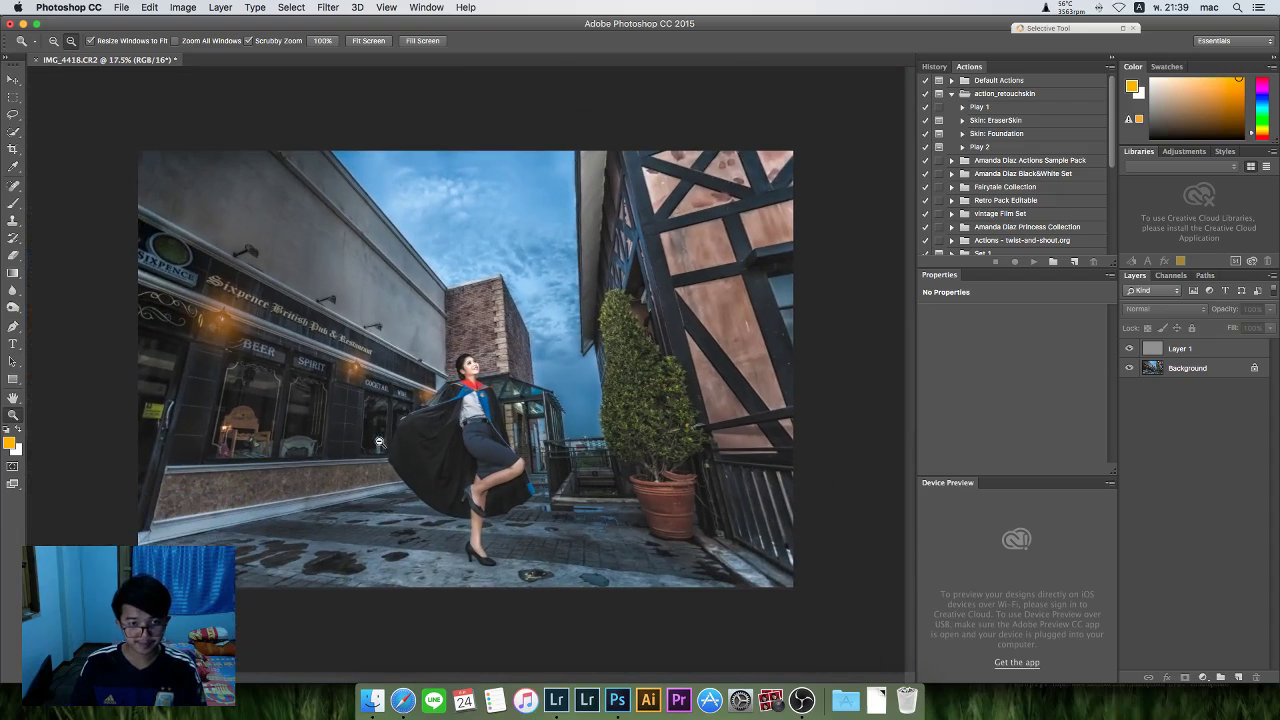
click(117, 8)
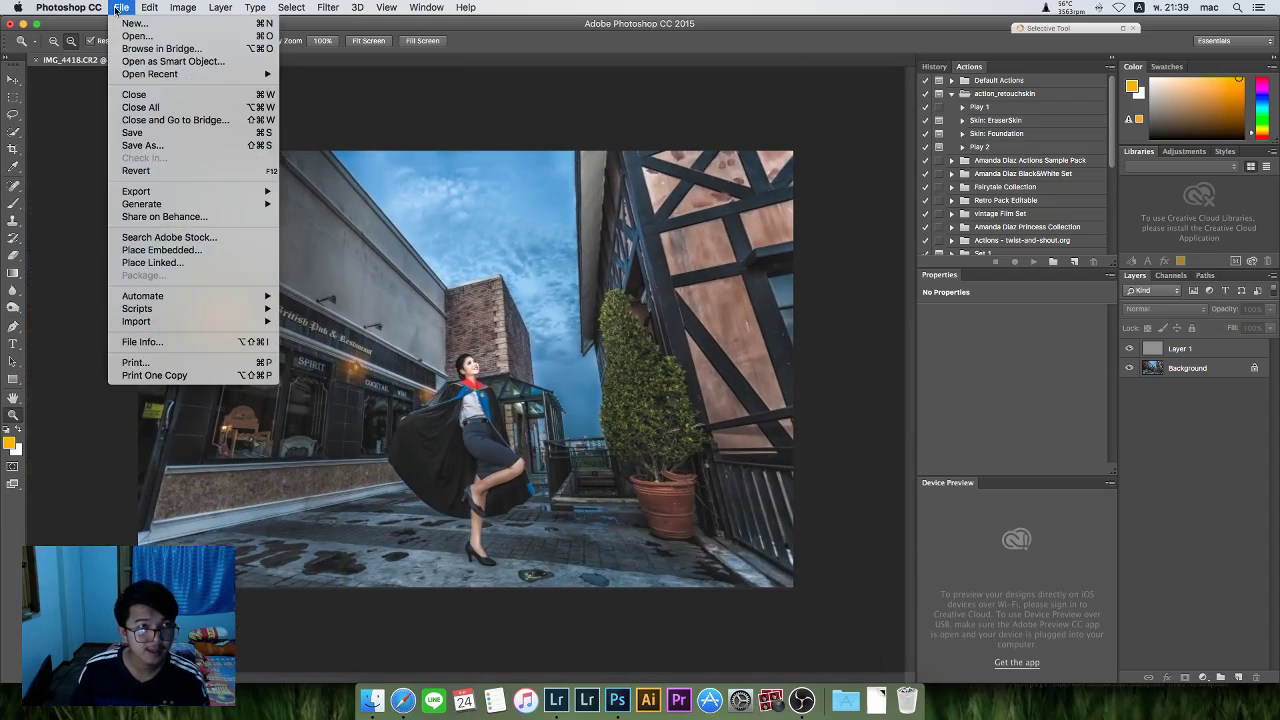
click(147, 133)
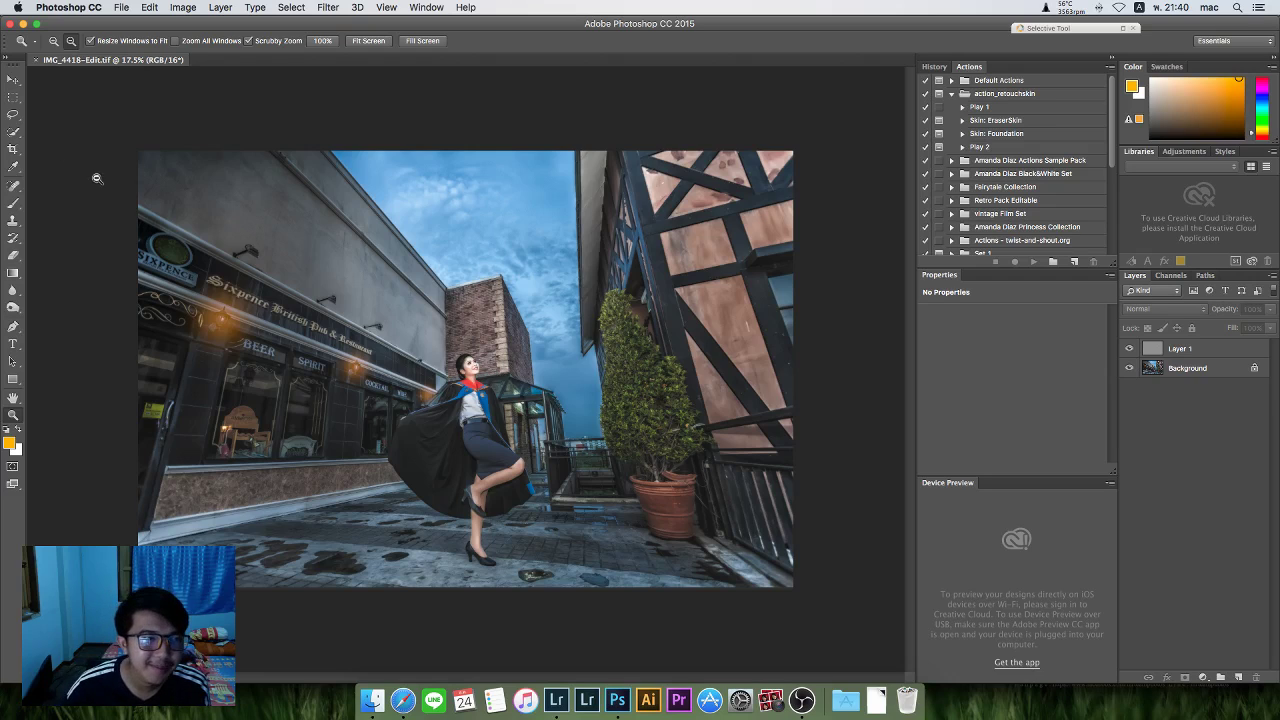
alt+click(48, 157)
alt+click(48, 157)
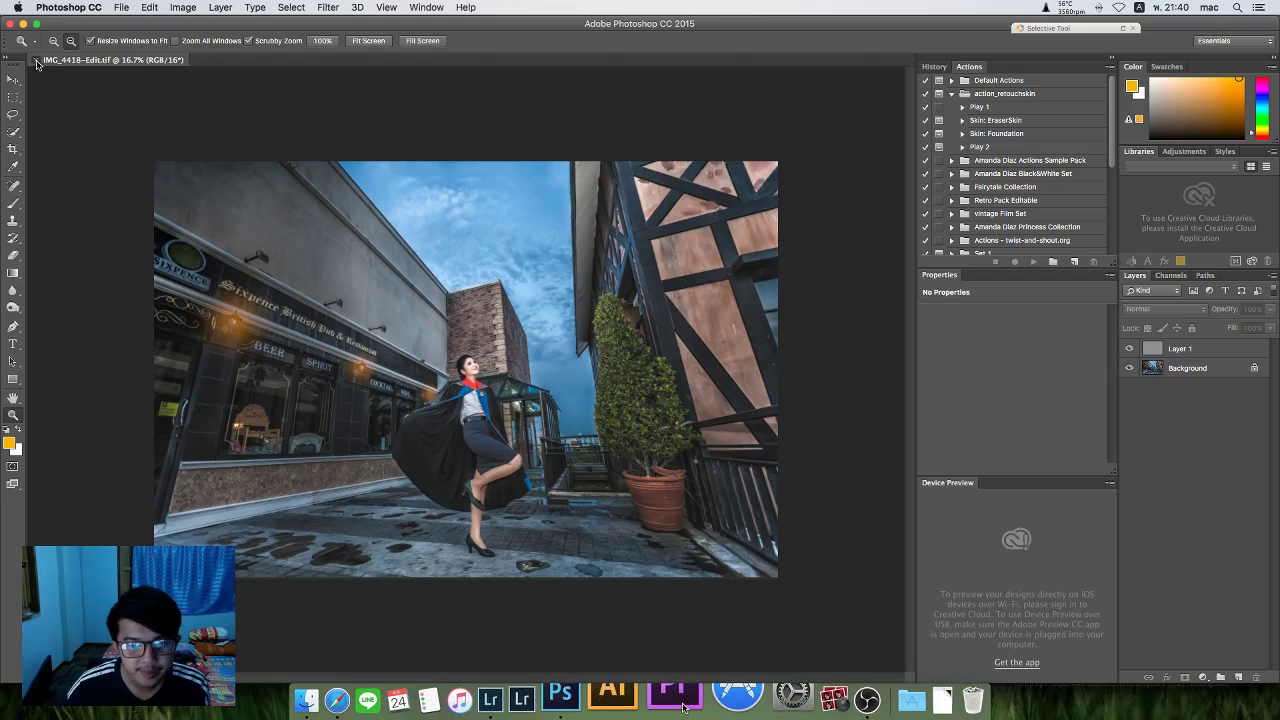
key(super+w)
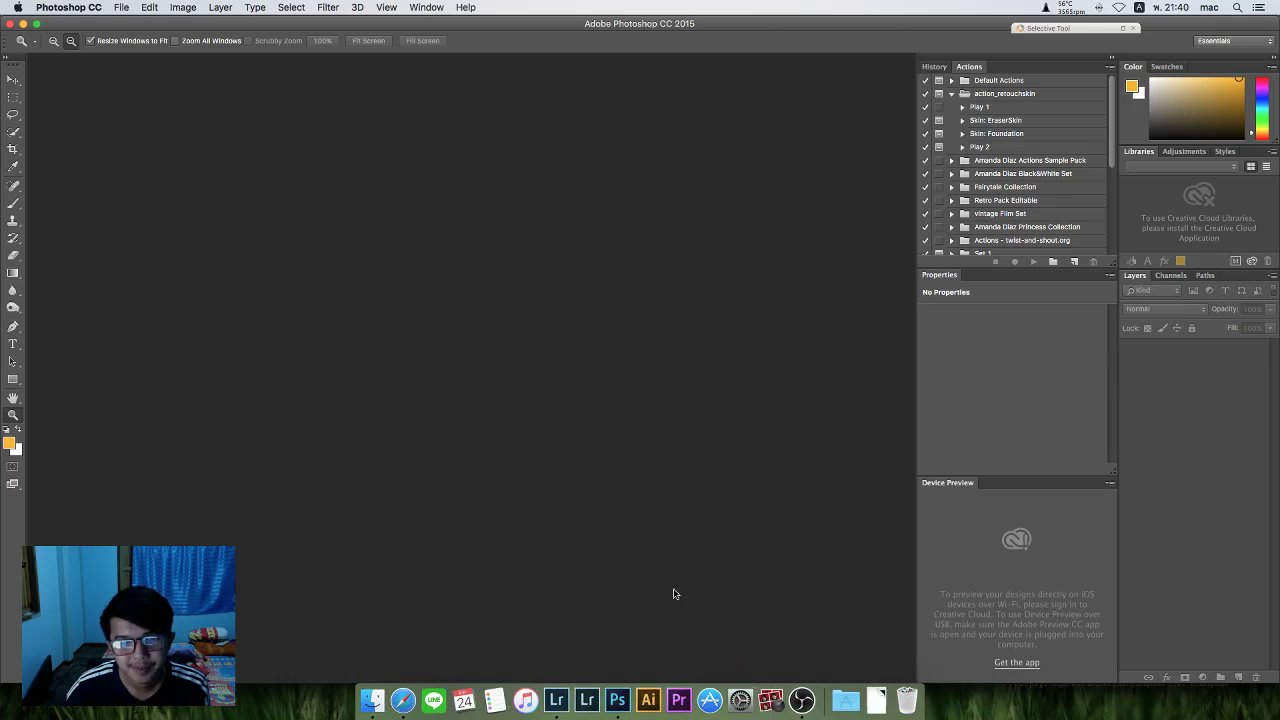
Switch to Lightroom and compare the raw IMG_4418.CR2 before and after its develop adjustments side by side.
click(549, 695)
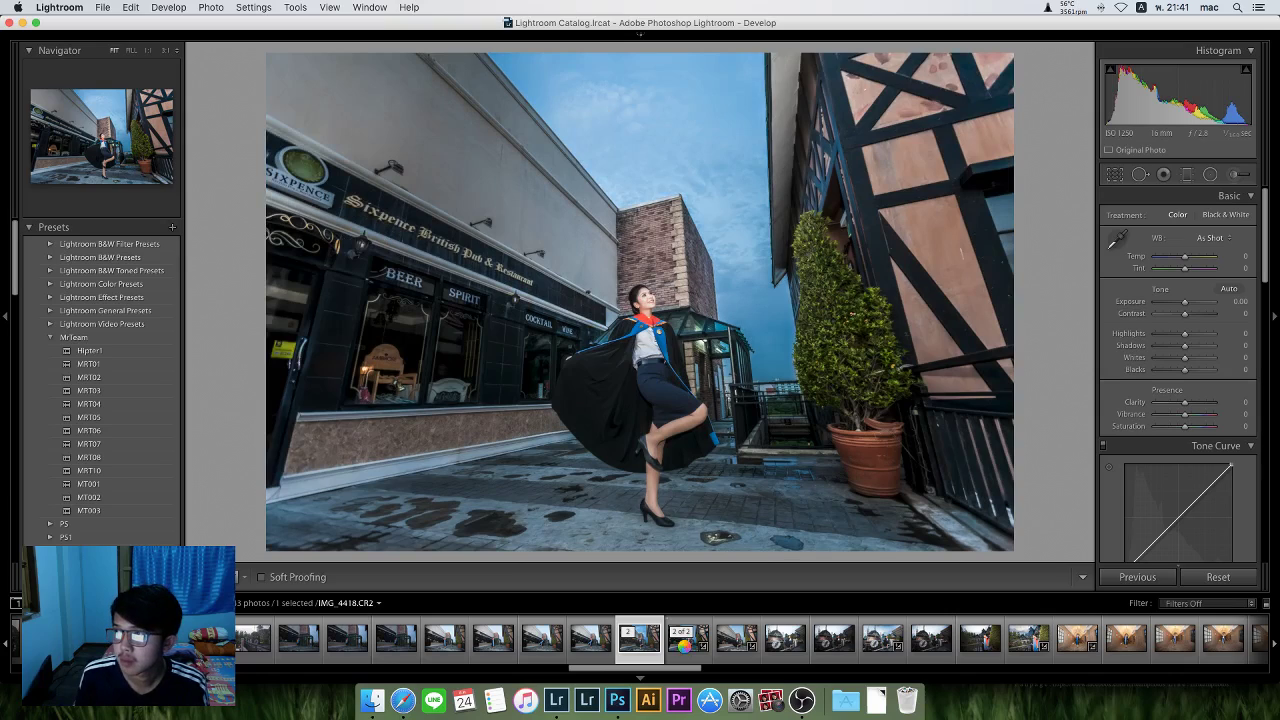
click(685, 645)
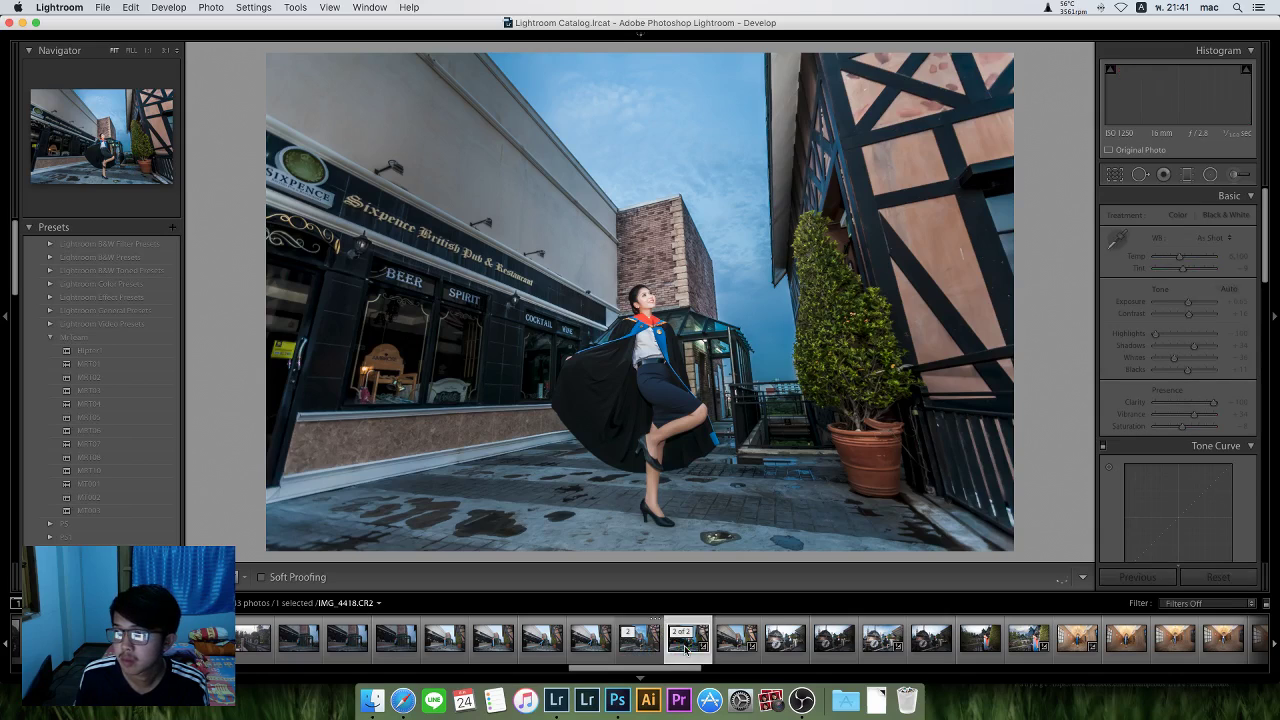
key(Right)
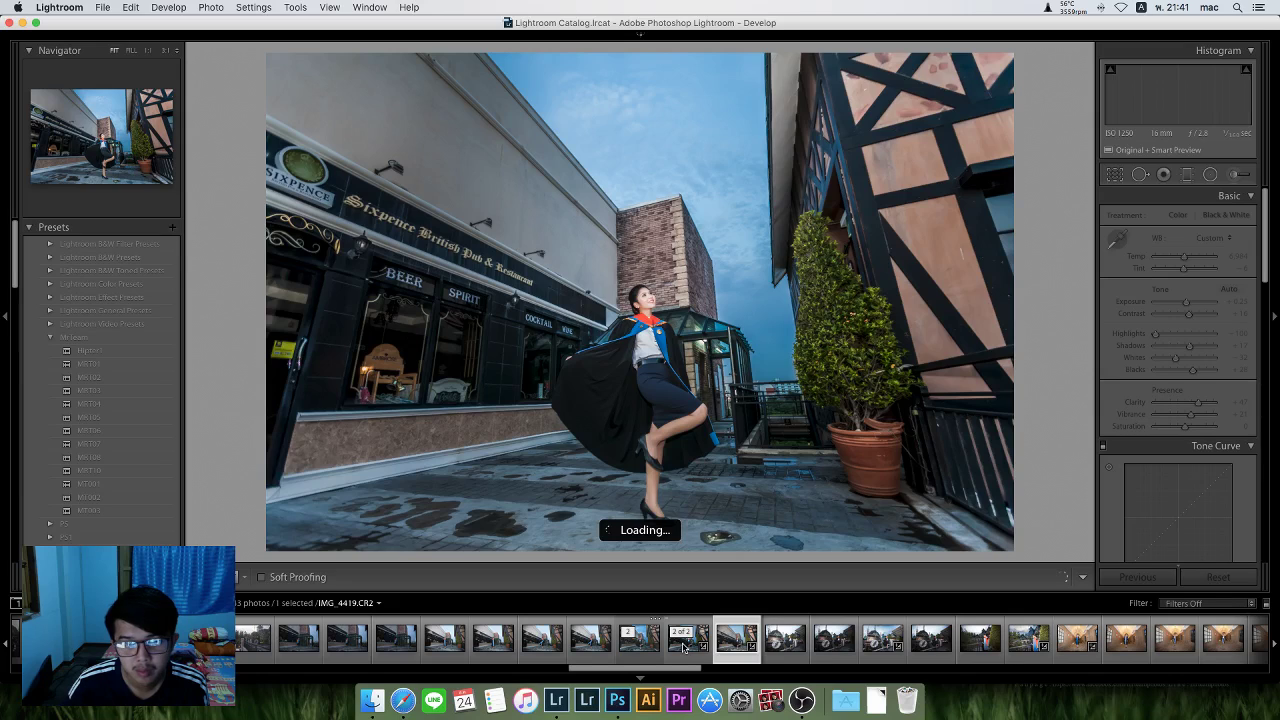
click(683, 647)
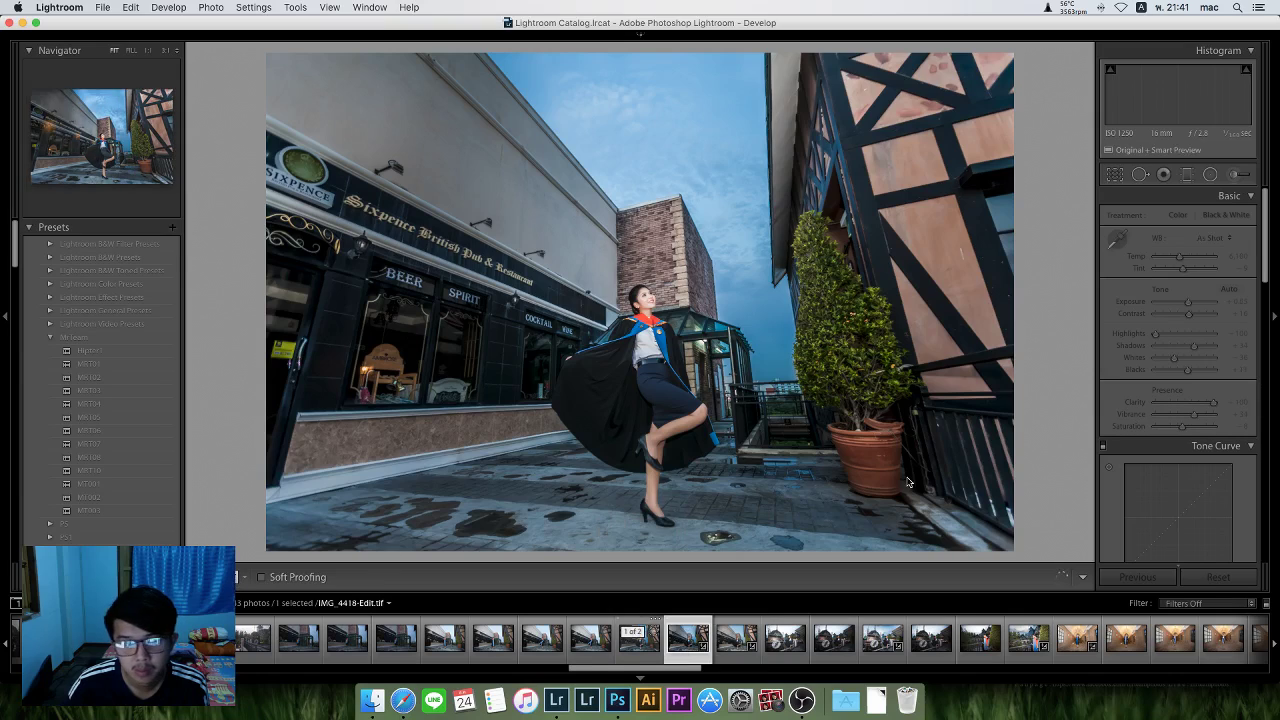
key(shift+y)
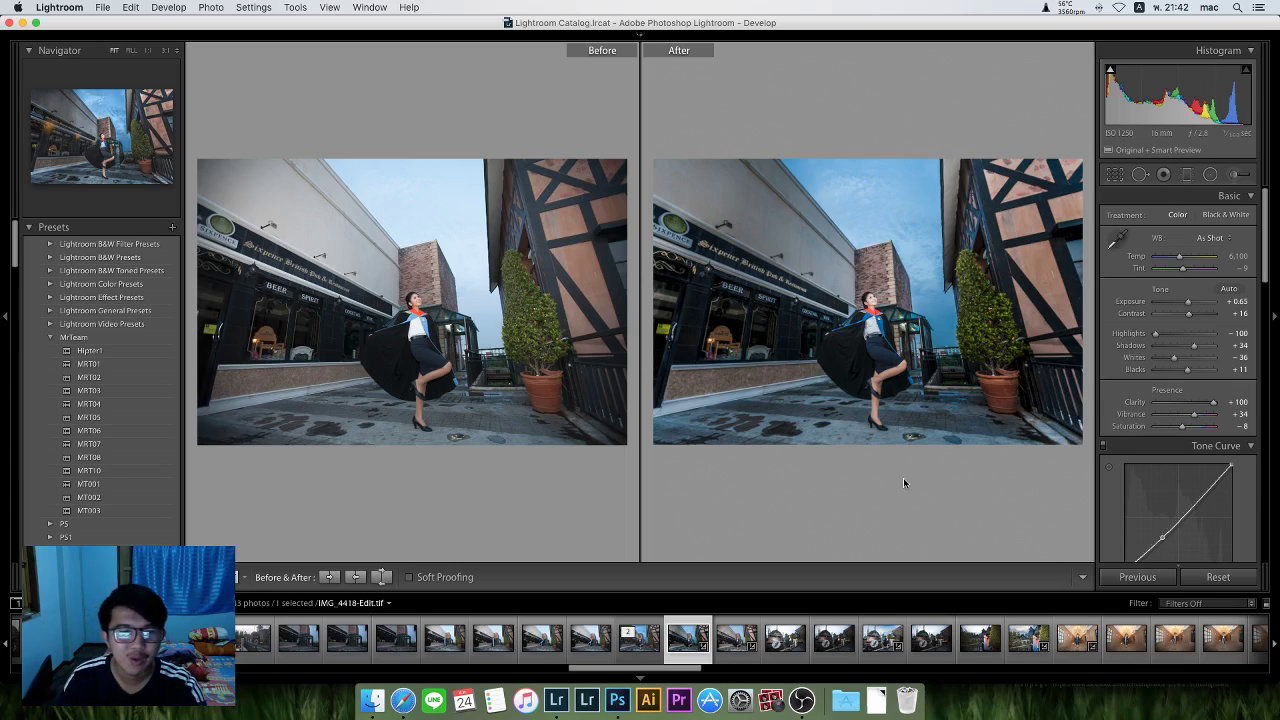
Export the retouched IMG_4418-Edit.tif as an sRGB JPEG at quality 100, resized to fit 2,048 by 2,048 pixels with watermark K.
click(639, 650)
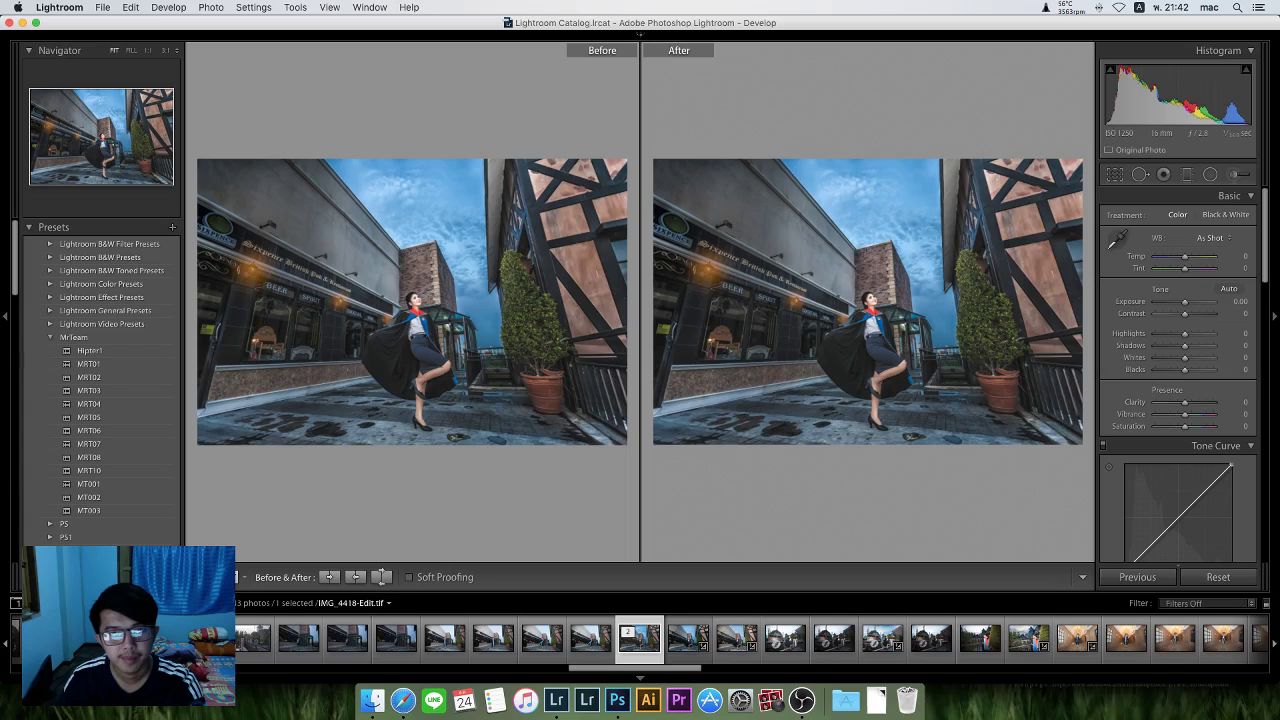
click(237, 577)
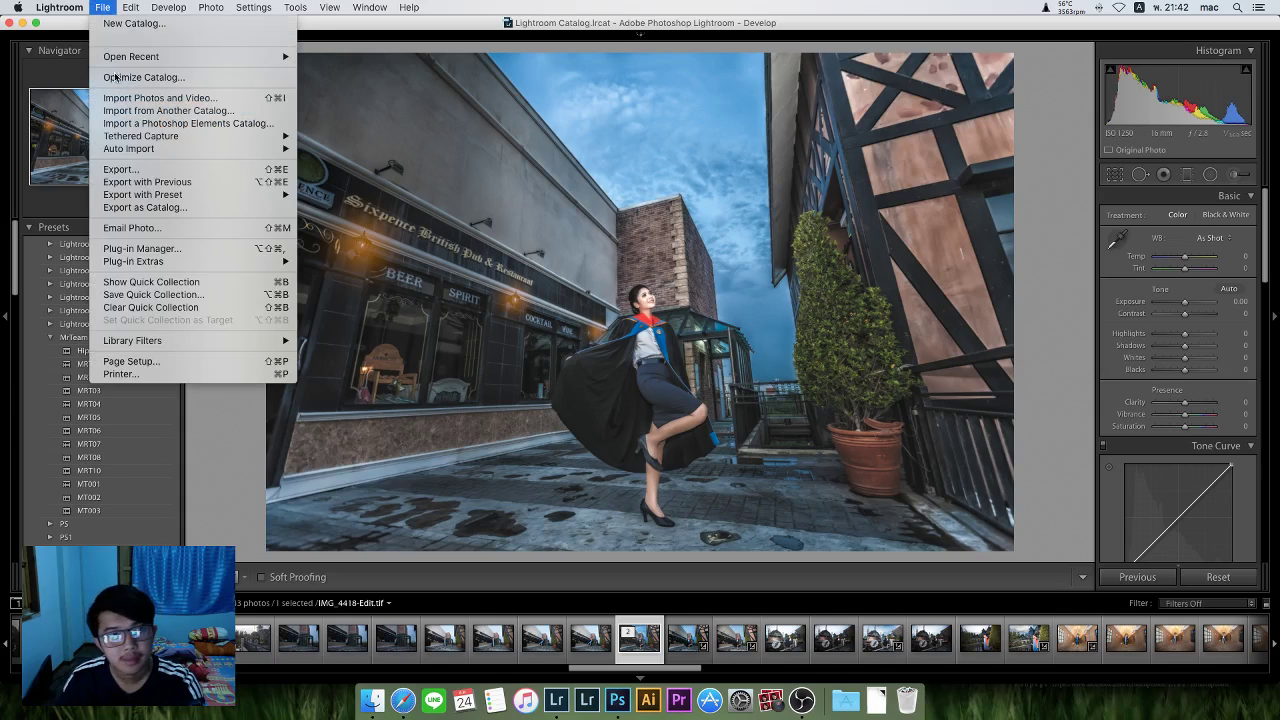
click(153, 177)
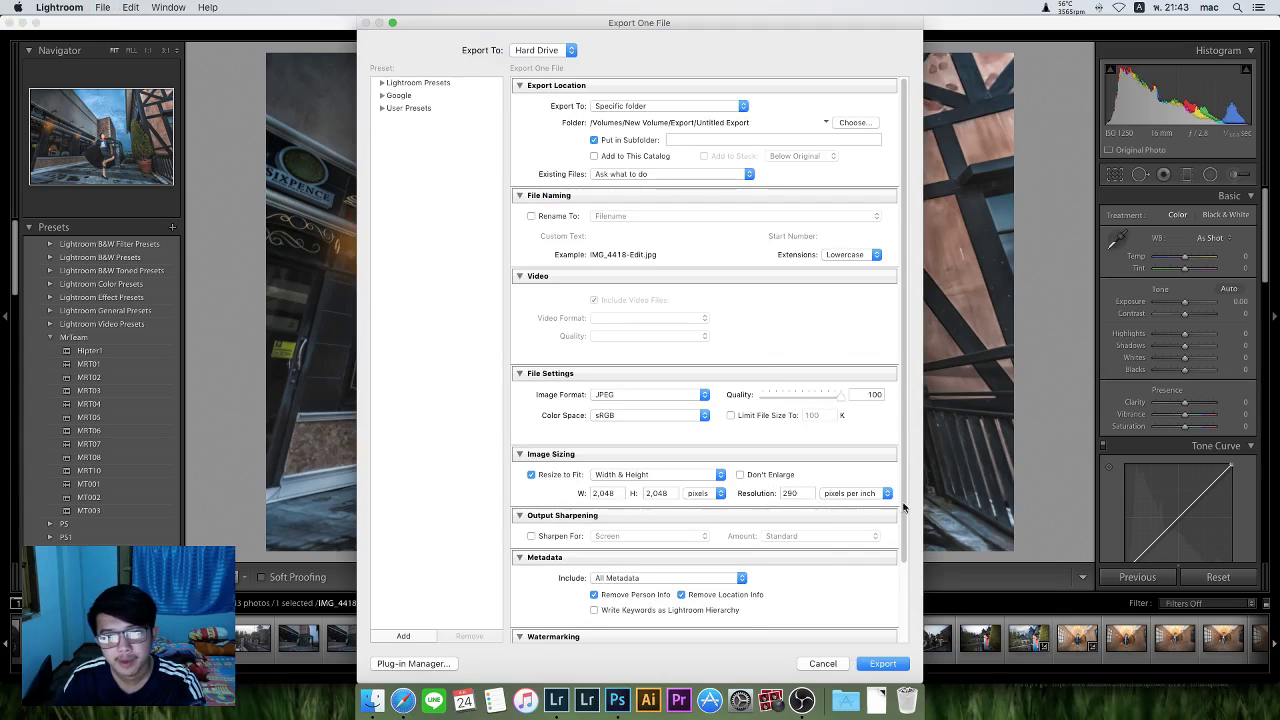
scroll(900, 510, down, 5)
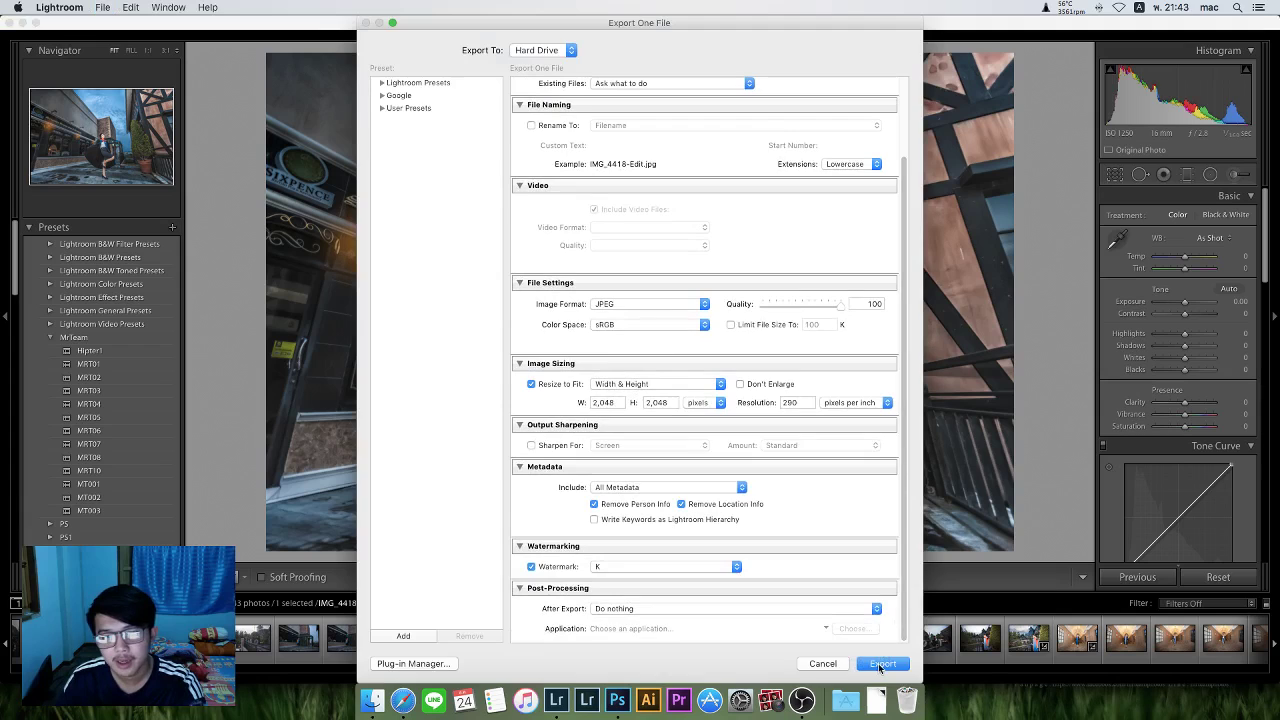
click(880, 664)
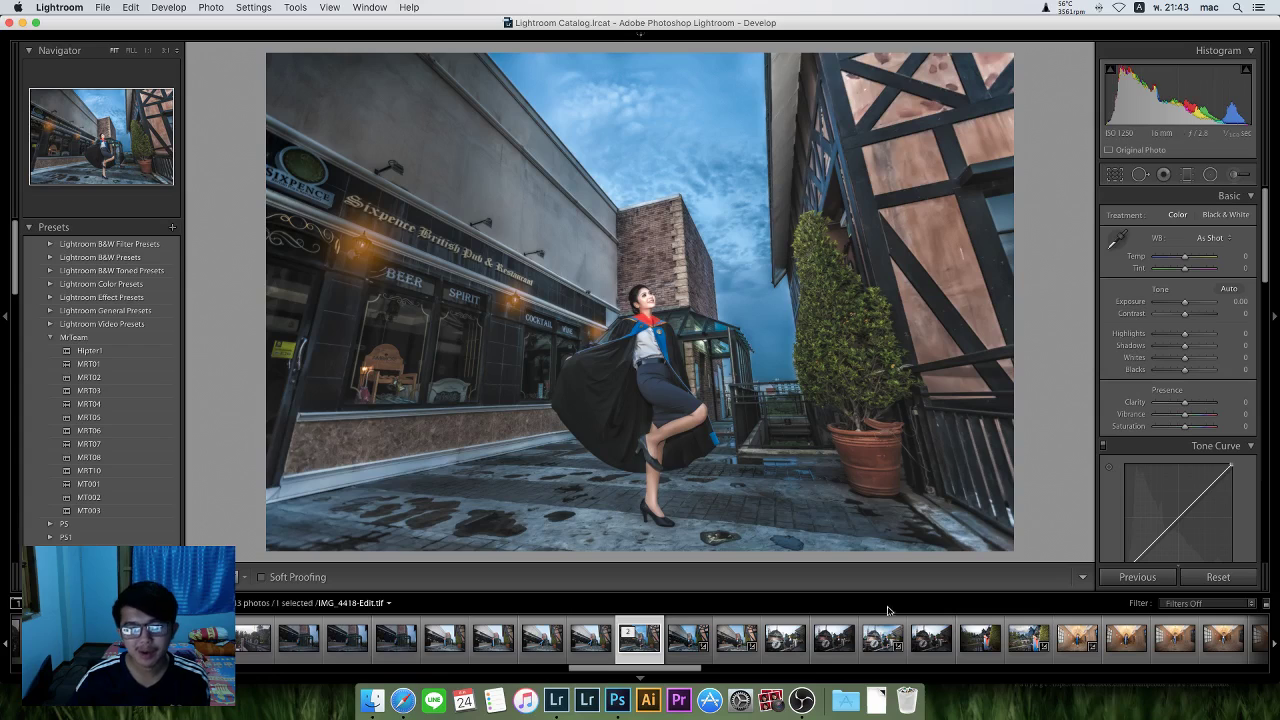
click(806, 655)
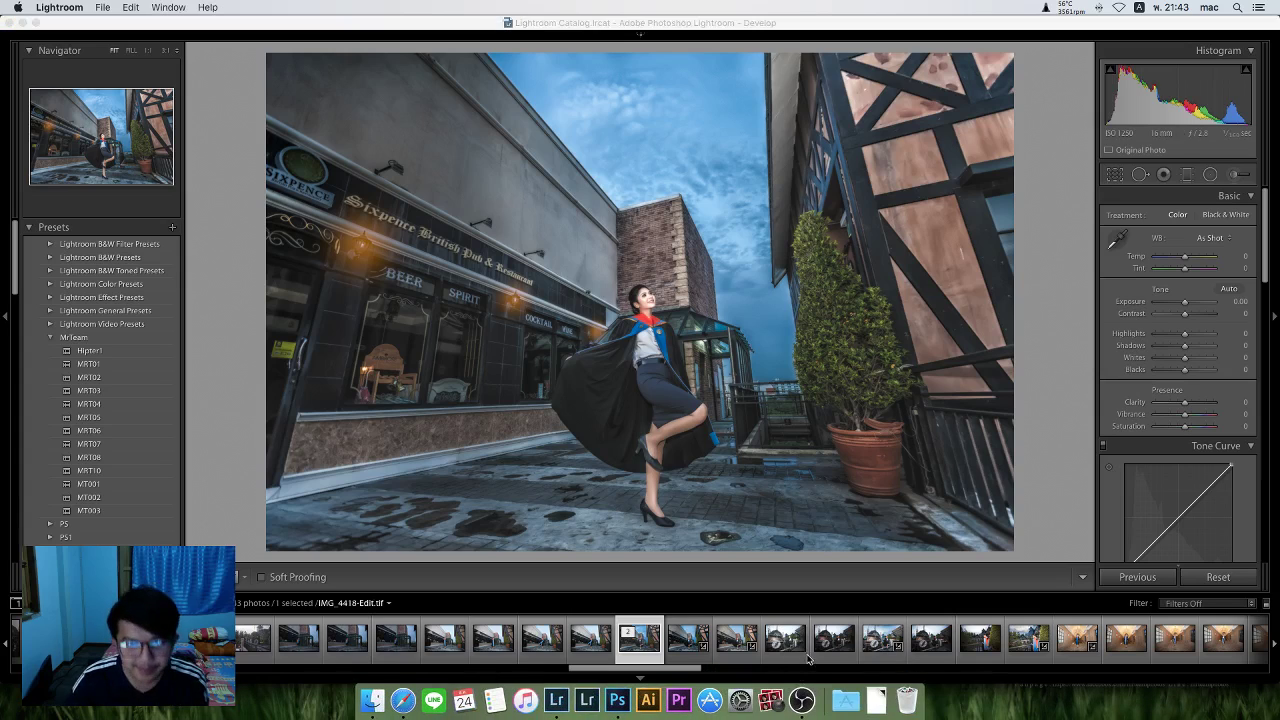
click(804, 693)
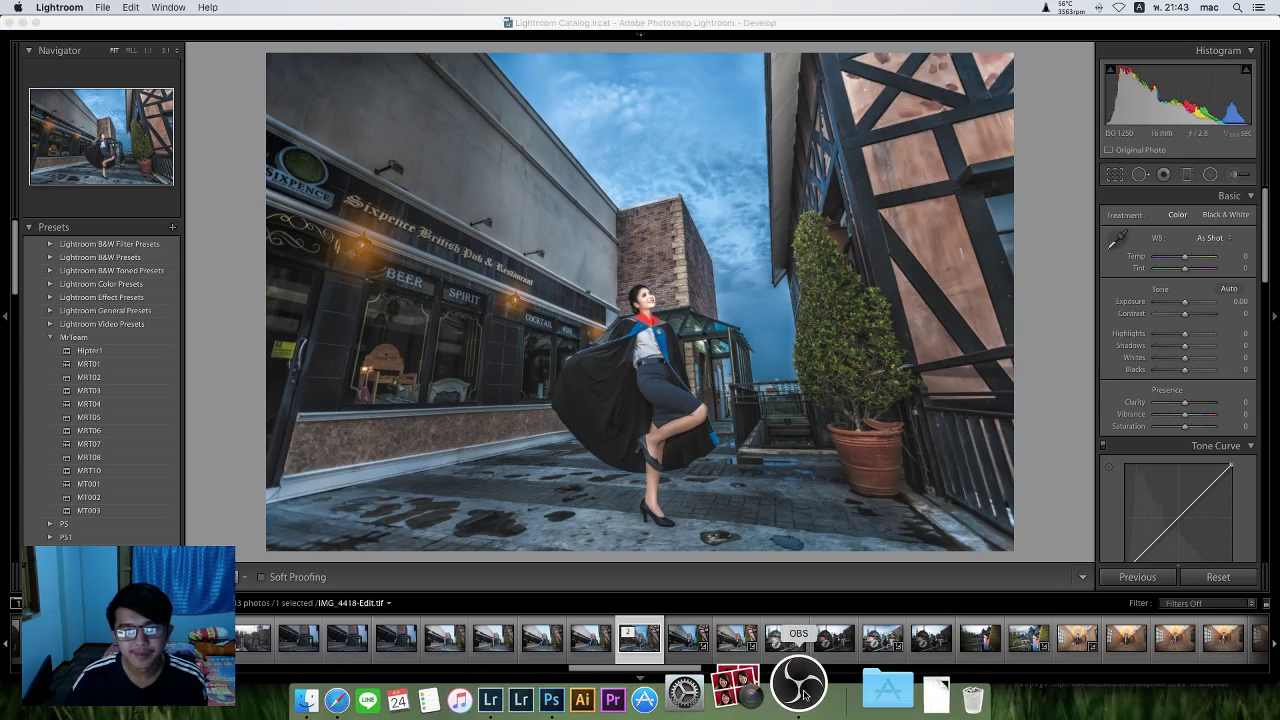